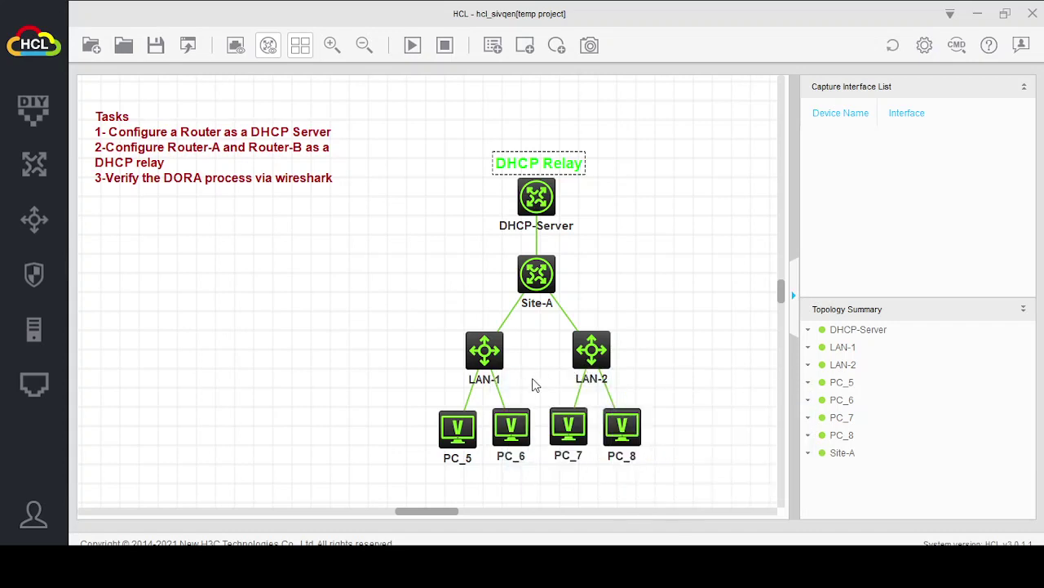
Open the LAN-1 switch's console and abort its automatic configuration
mouse_move(485, 364)
mouse_move(547, 216)
mouse_move(536, 297)
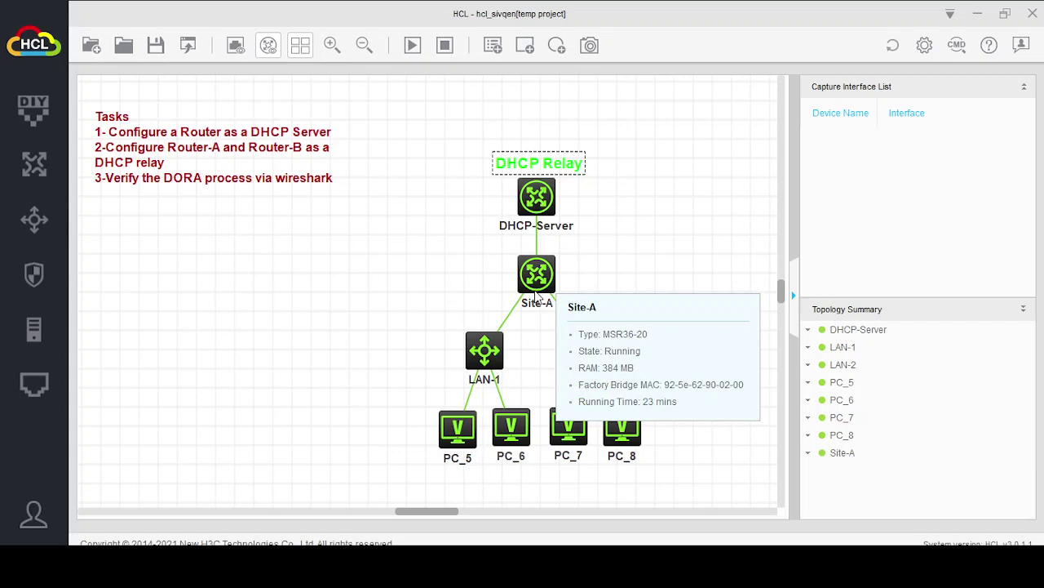
left_click(482, 353)
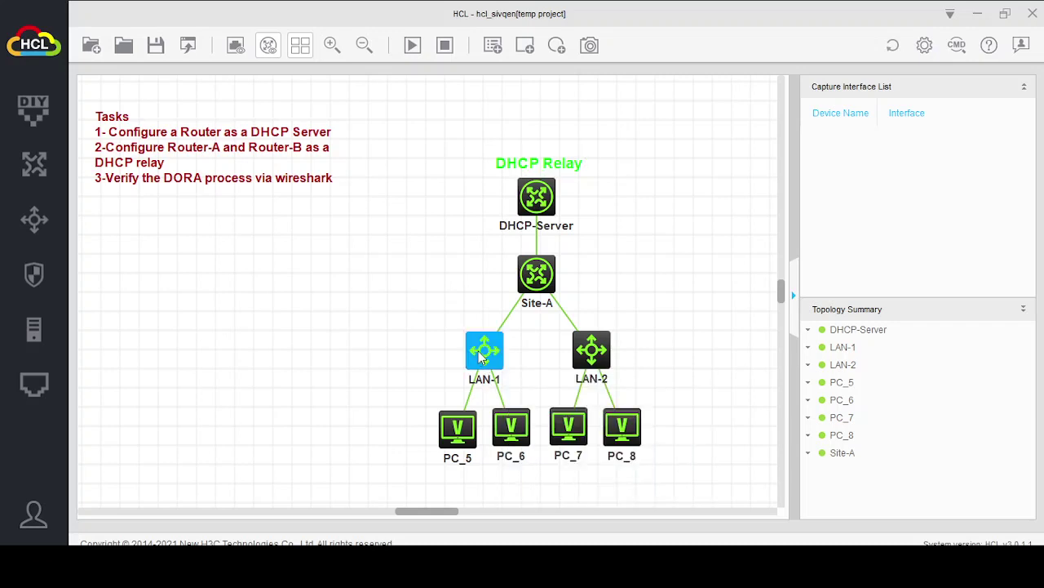
double_click(482, 355)
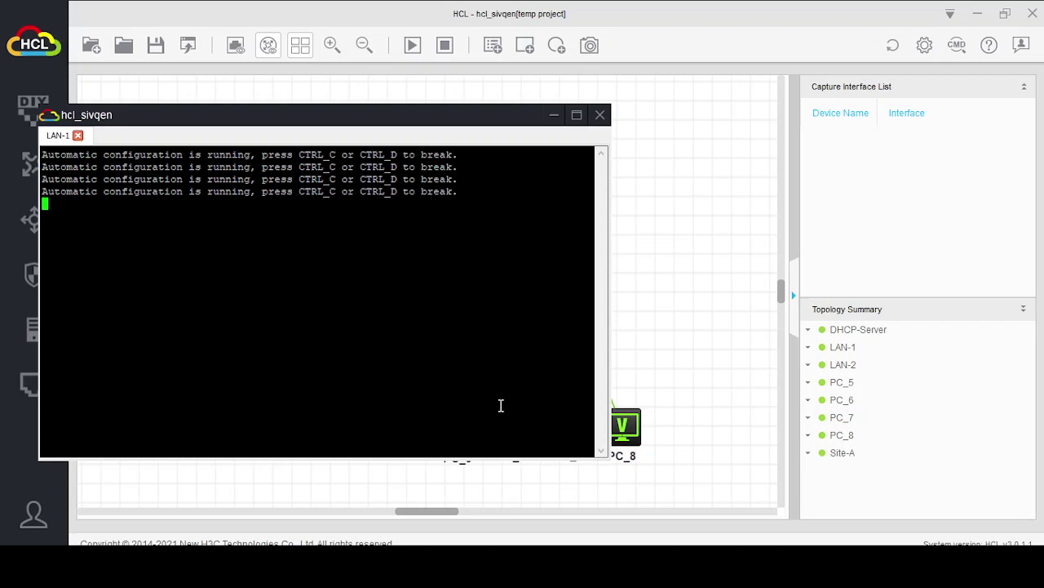
key("ctrl+c")
key("Return")
key("Return")
key("Return")
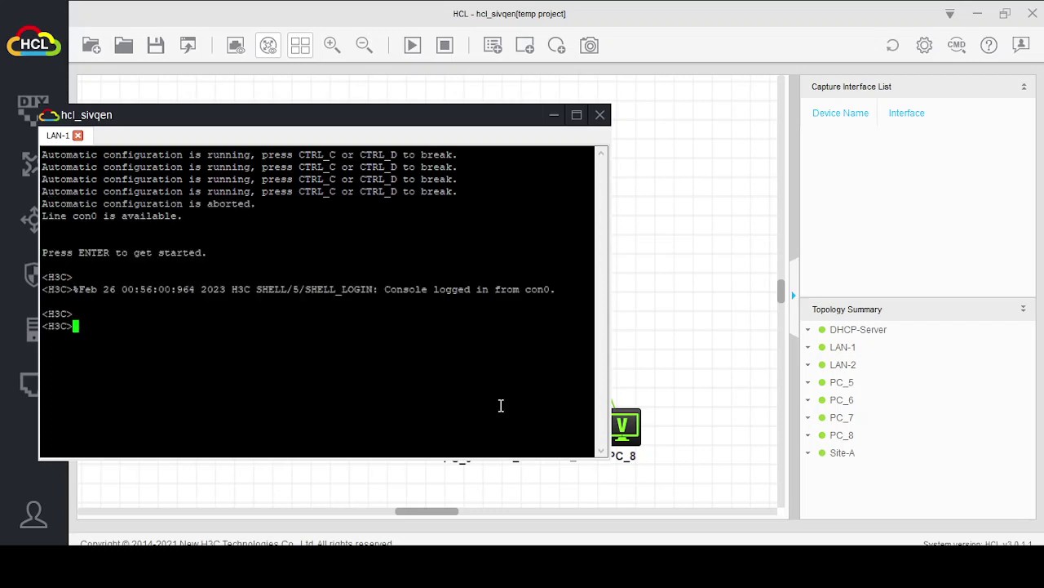
Enter system view and rename the switch to LAN1
type("sy")
key("Return")
key("Return")
key("Return")
type("ho")
key("Tab")
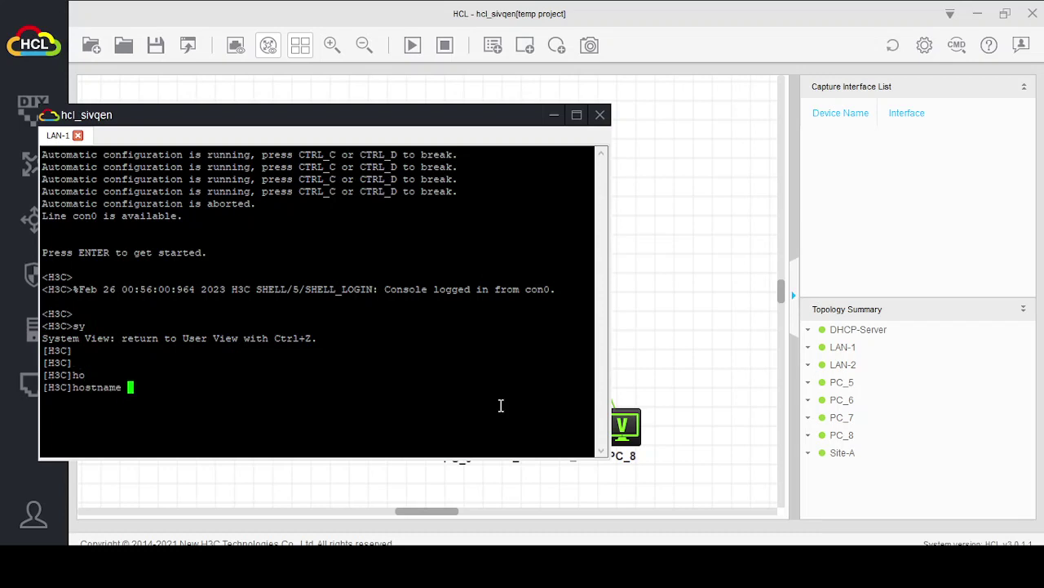
type("LAN1")
key("Return")
key("Return")
key("Return")
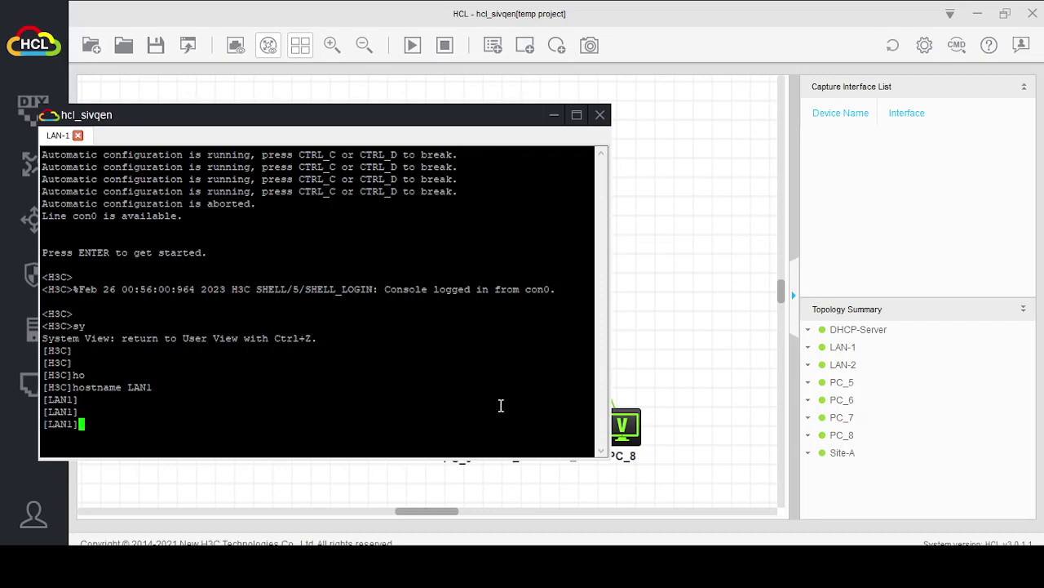
Create VLANs 10 and 20, then return to system view
type("vlan 10")
key("Return")
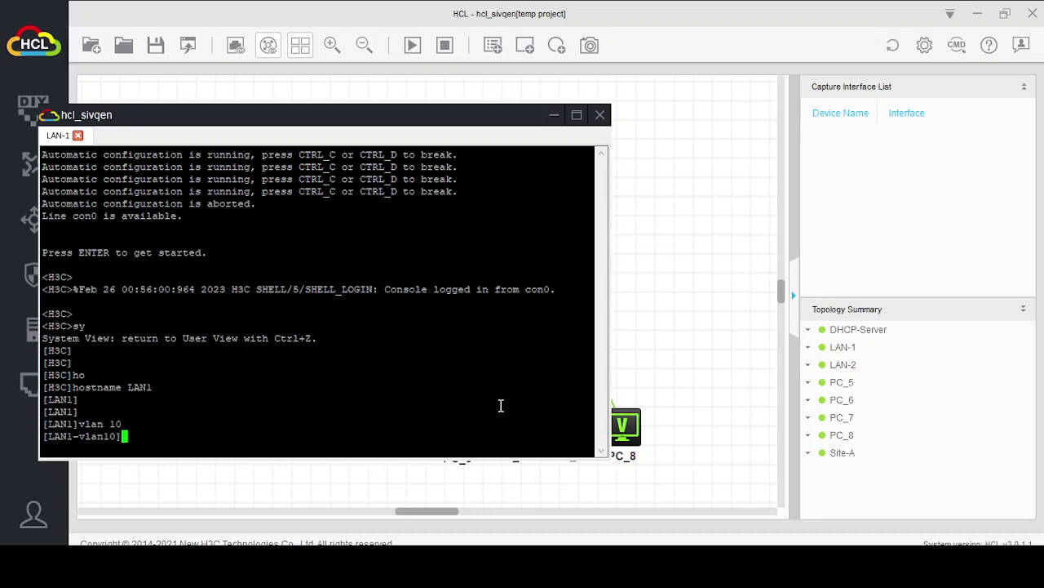
type("vlan 20")
key("Return")
key("Return")
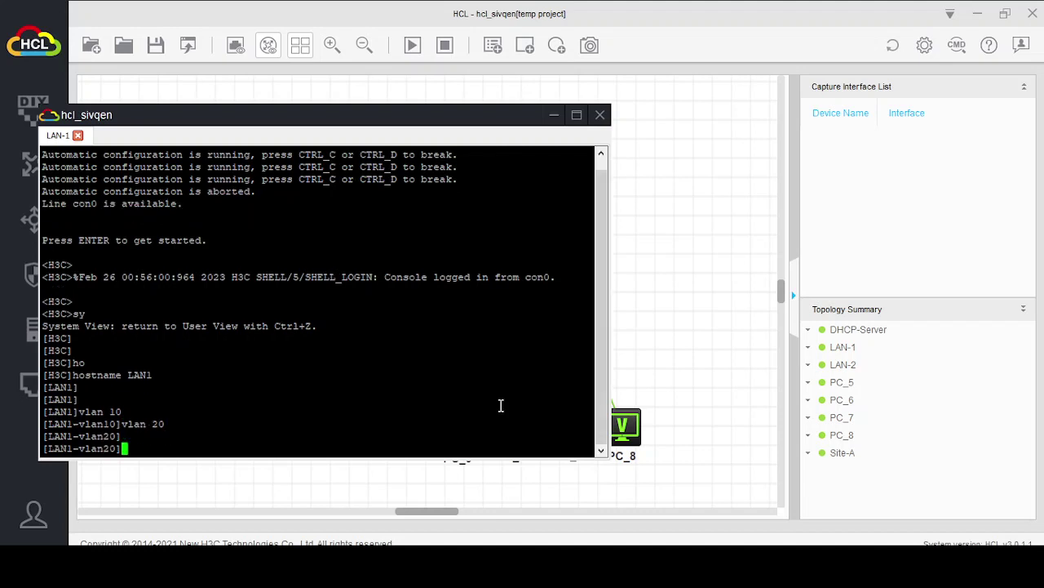
key("Return")
type("quit")
key("Return")
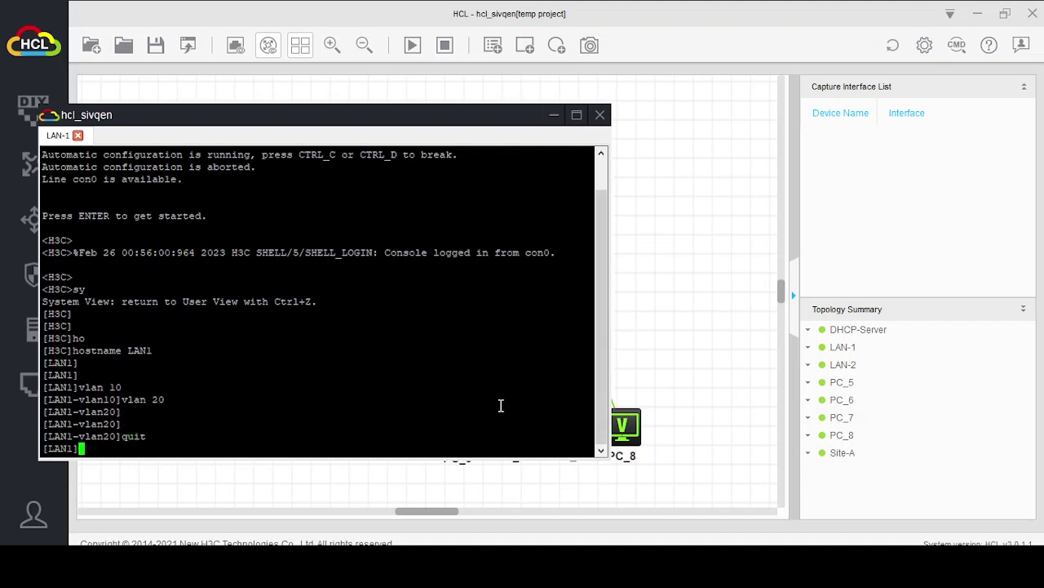
type("inter")
Make GigabitEthernet1/0/1 an access port
key("Tab")
type("gi")
key("Tab")
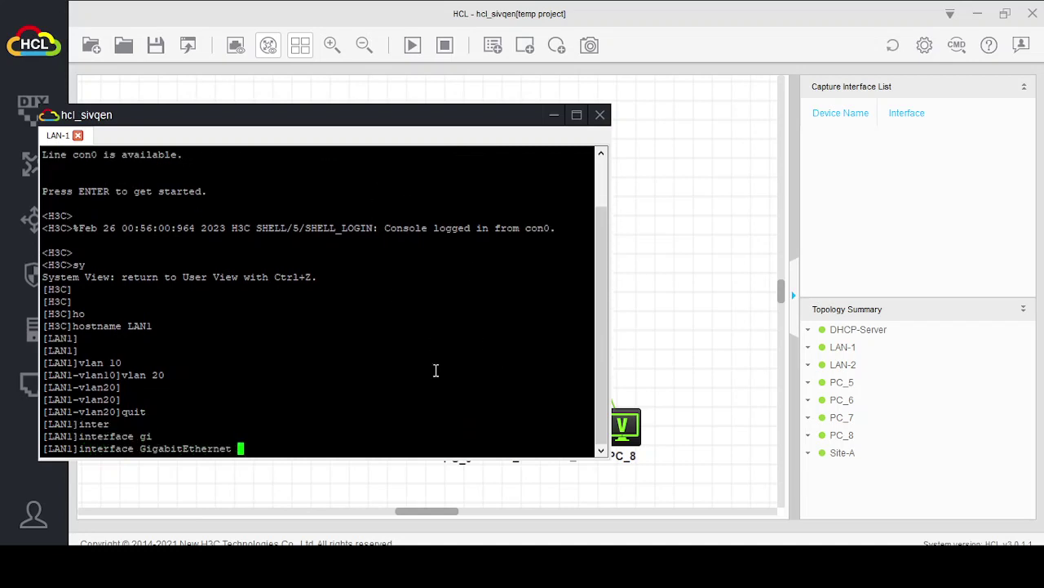
type("1/0/1")
key("Return")
type("po")
key("Tab")
type("li")
key("Tab")
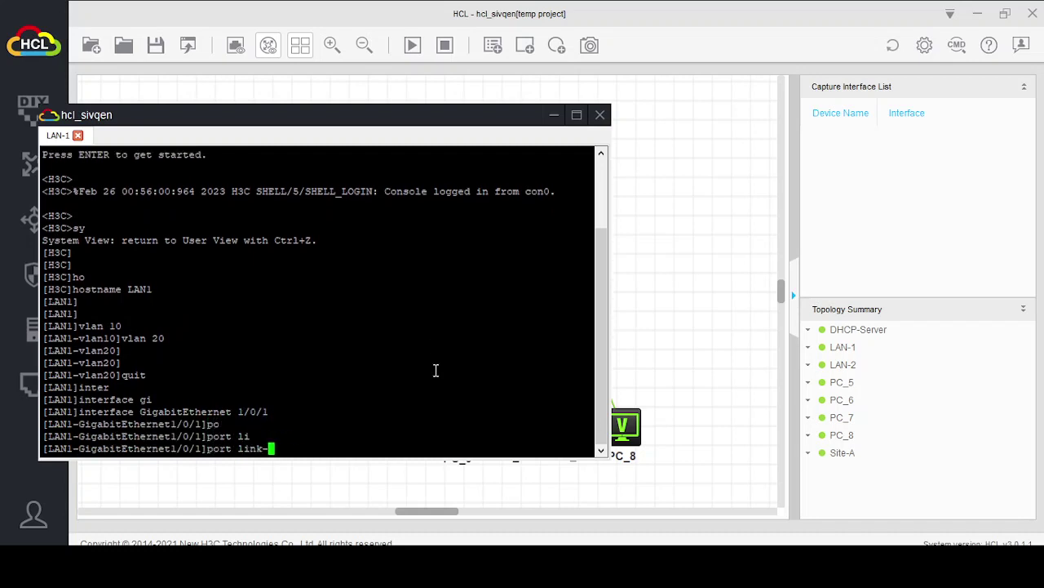
type("t")
key("Tab")
type("ac")
key("Tab")
key("Return")
Assign GigabitEthernet1/0/1 to VLAN 10 and leave the interface view
type("por")
key("Tab")
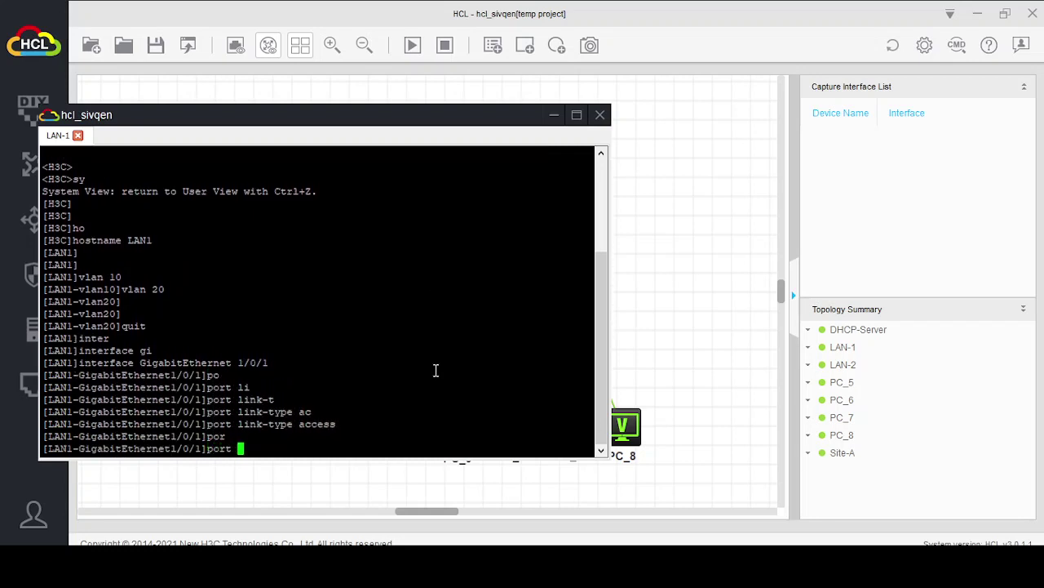
key("Tab")
key("BackSpace")
key("BackSpace")
key("BackSpace")
key("BackSpace")
key("BackSpace")
key("BackSpace")
key("BackSpace")
key("BackSpace")
key("BackSpace")
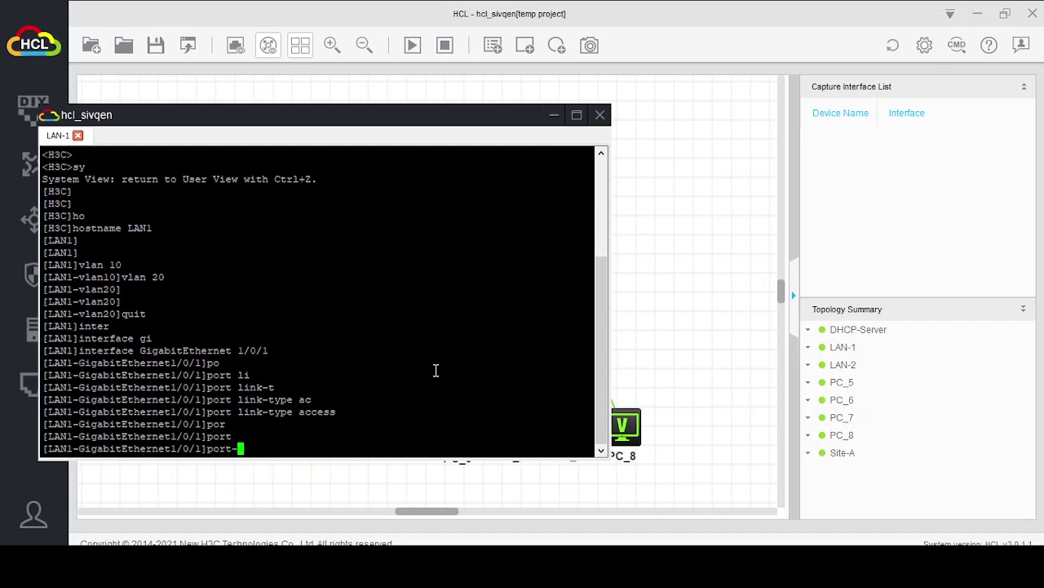
type("ac")
key("Tab")
type("vl")
key("Tab")
type("10")
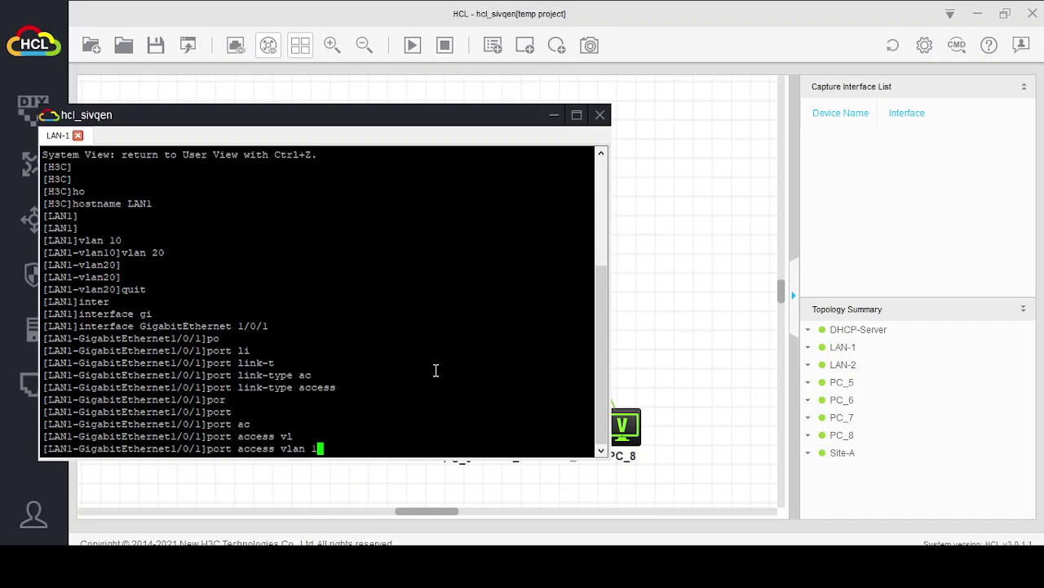
key("Return")
key("Return")
type("quit")
key("Return")
key("Return")
key("Return")
key("Return")
key("Return")
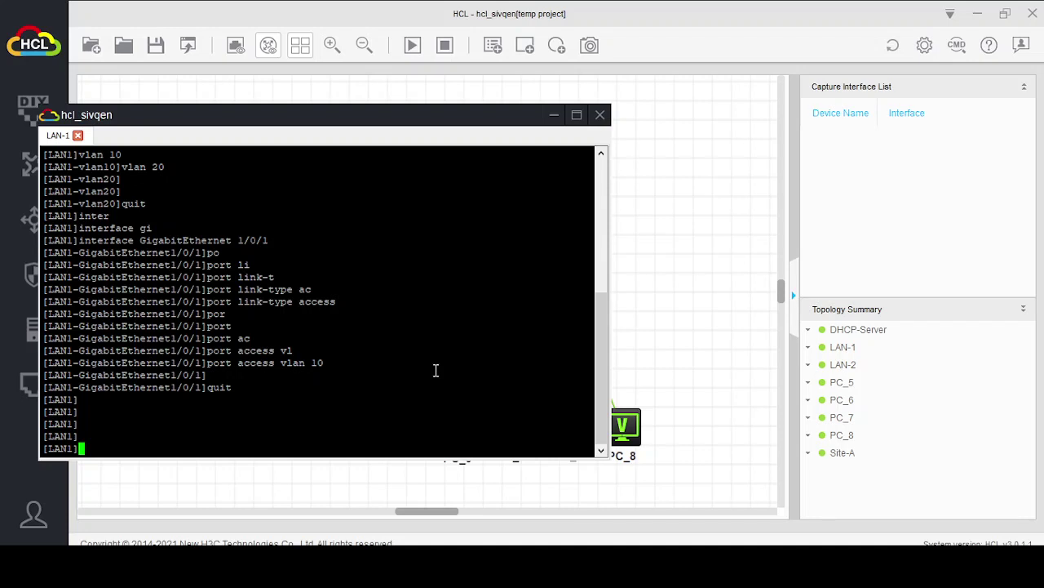
Make GigabitEthernet1/0/2 an access port
type("inter")
key("Tab")
type("gi")
key("Tab")
type("1/")
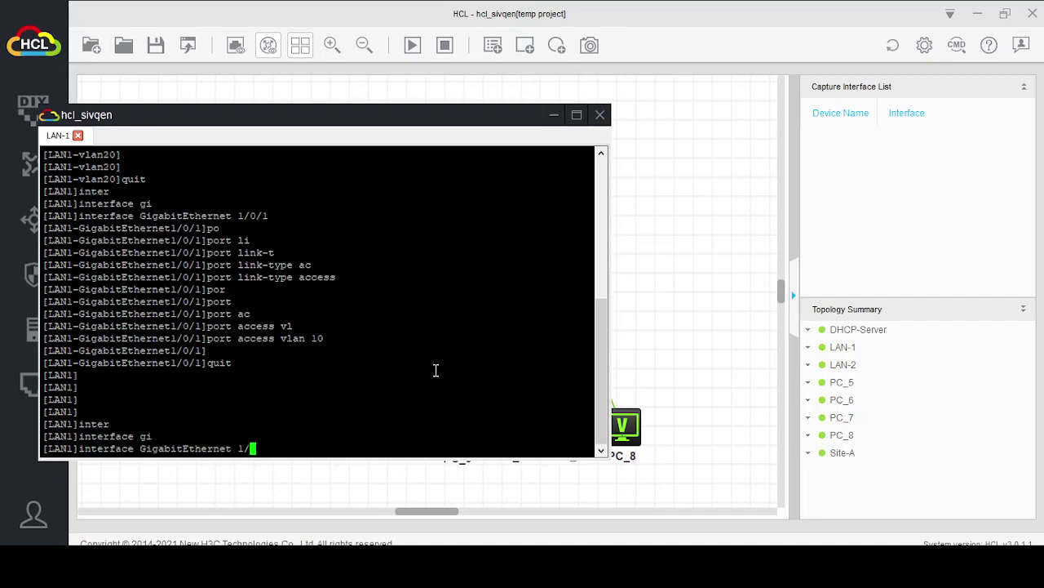
type("0/2")
key("Return")
type("o")
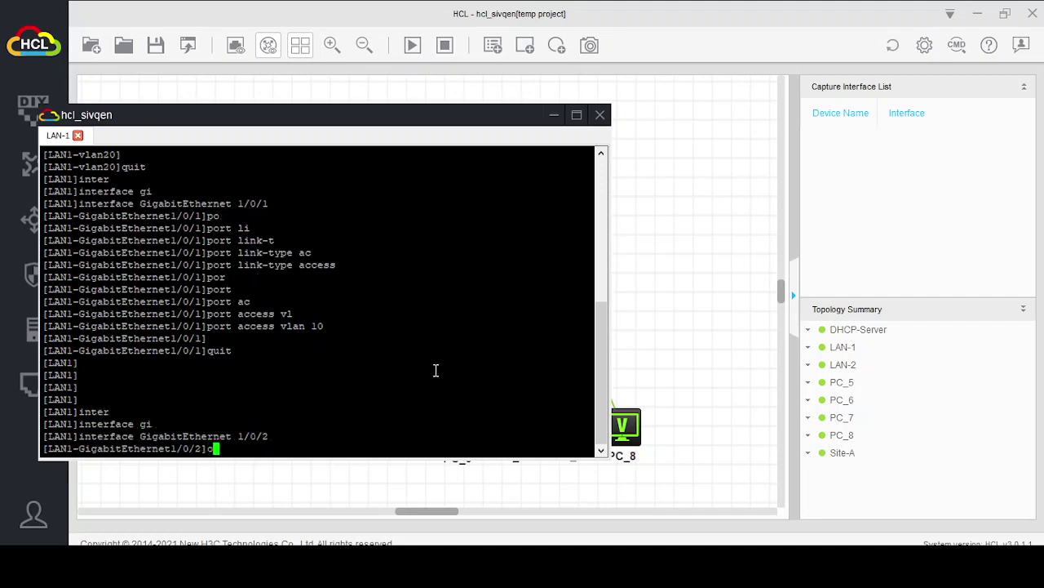
type("or")
key("Tab")
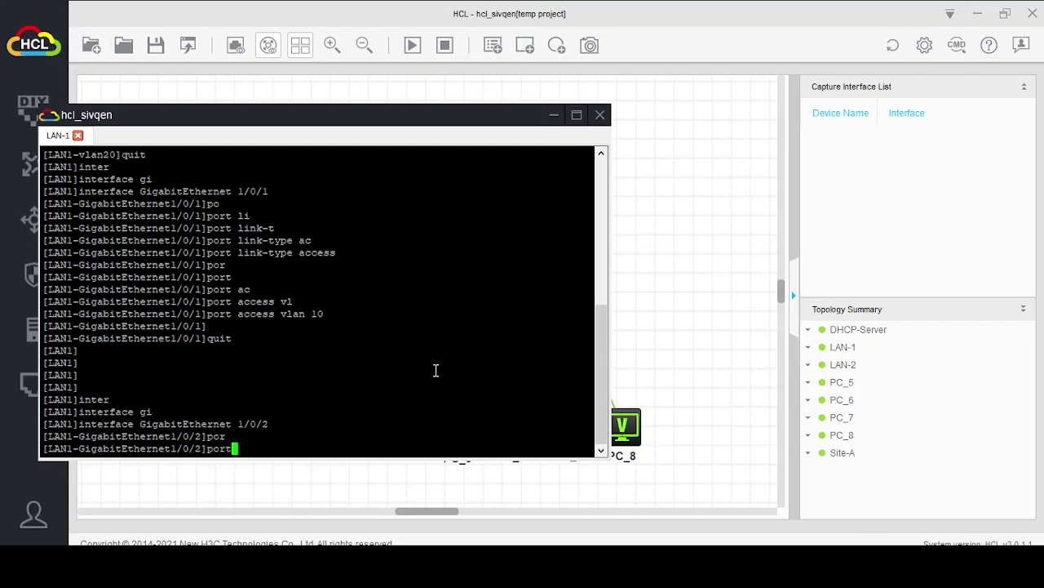
type("li")
key("Tab")
key("Tab")
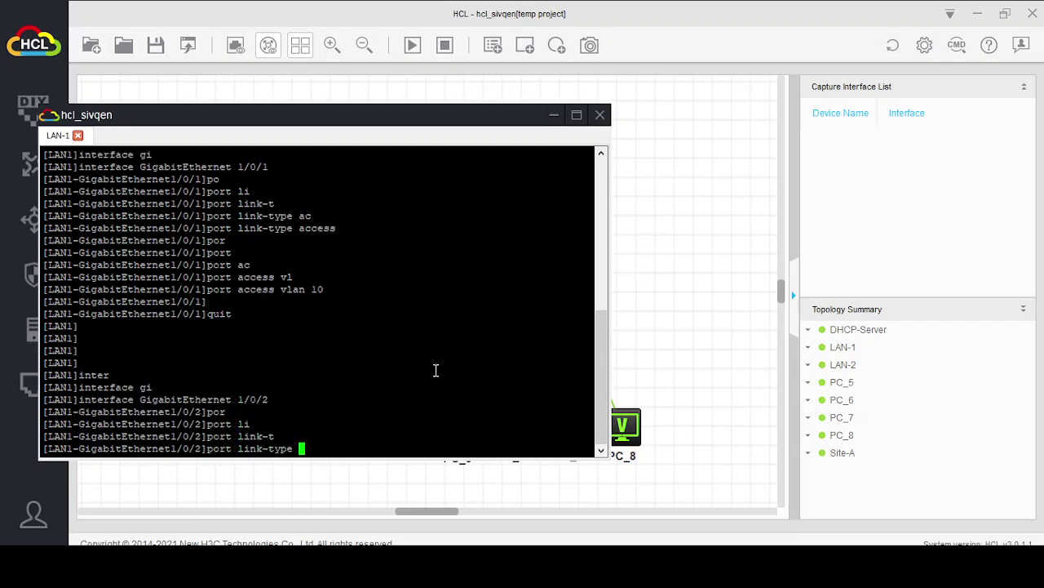
type("ac")
Assign GigabitEthernet1/0/2 to VLAN 20 and leave the interface view
key("Tab")
key("Return")
type("por")
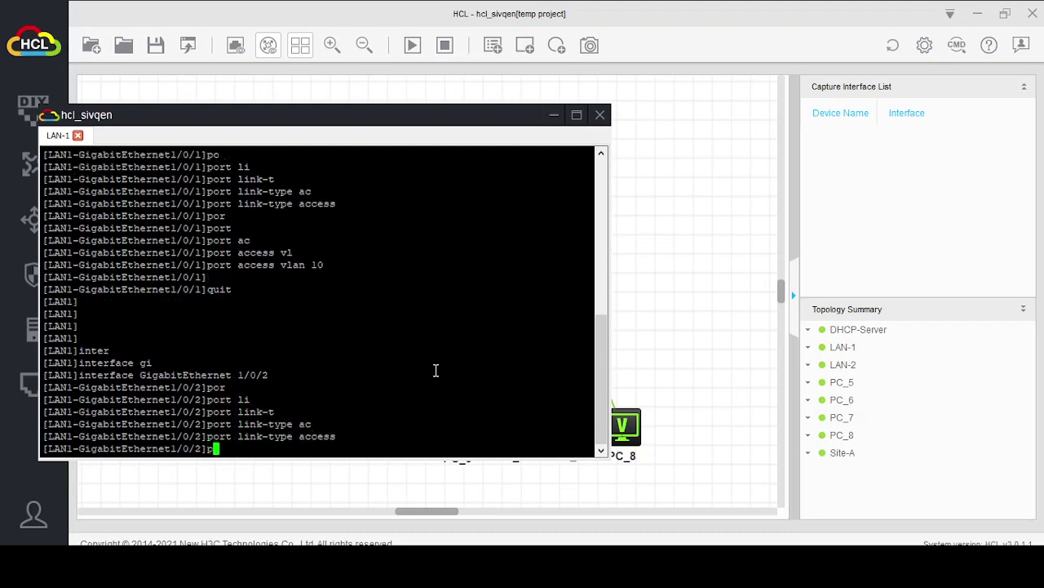
key("Tab")
key("Tab")
key("BackSpace")
key("BackSpace")
key("BackSpace")
key("BackSpace")
key("BackSpace")
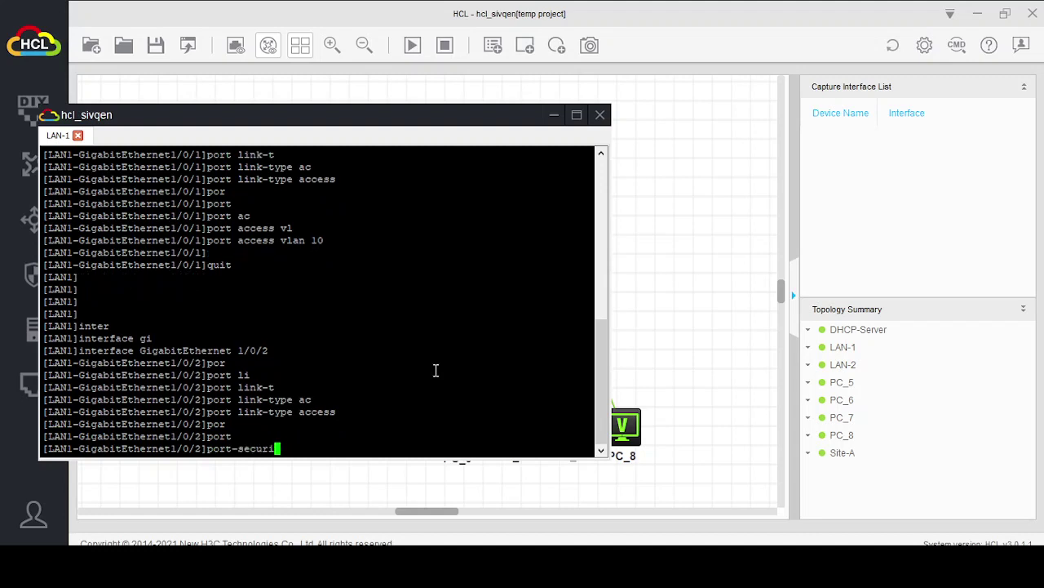
key("BackSpace")
key("BackSpace")
key("BackSpace")
key("BackSpace")
type("ac")
key("Tab")
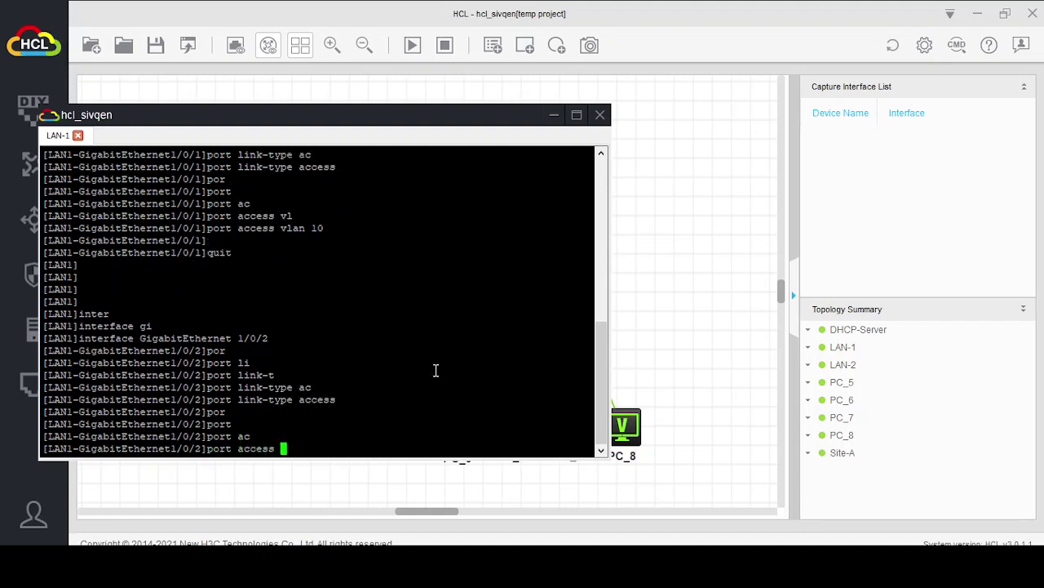
type("vl")
key("Tab")
type("20")
key("Return")
key("Return")
key("Return")
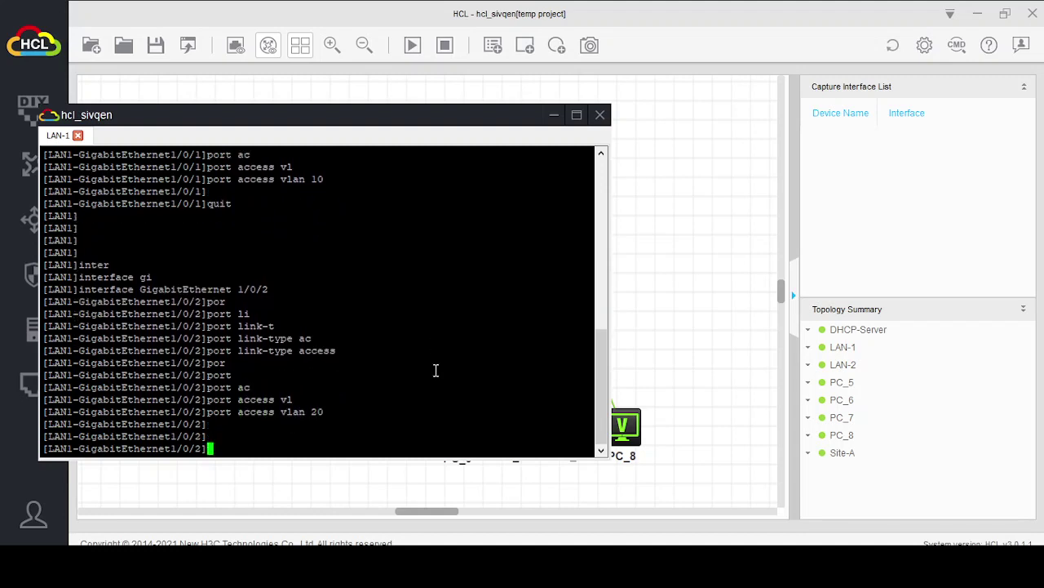
type("quit")
key("Return")
Begin the interface command for GigabitEthernet1/0/48
type("inter")
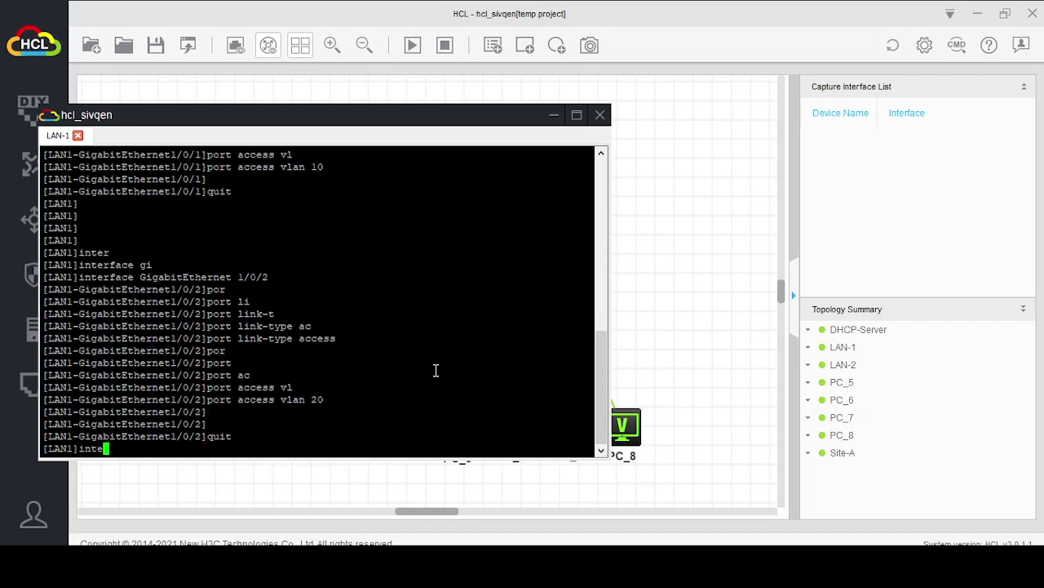
key("Tab")
type("gi")
key("Tab")
type("1")
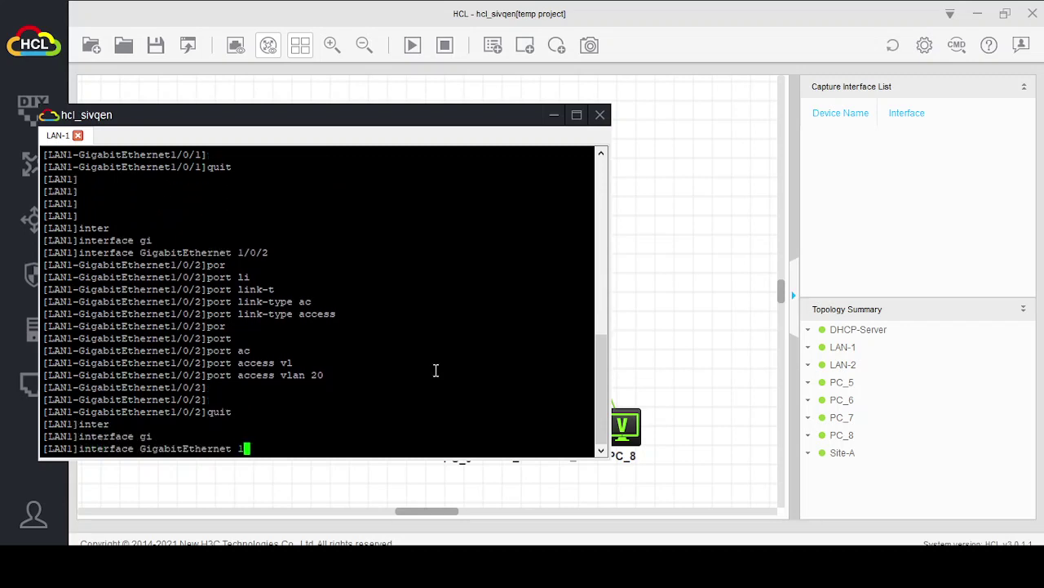
type("/0/48")
Enter GigabitEthernet1/0/48 and make it a trunk port
key("Return")
key("Return")
key("Return")
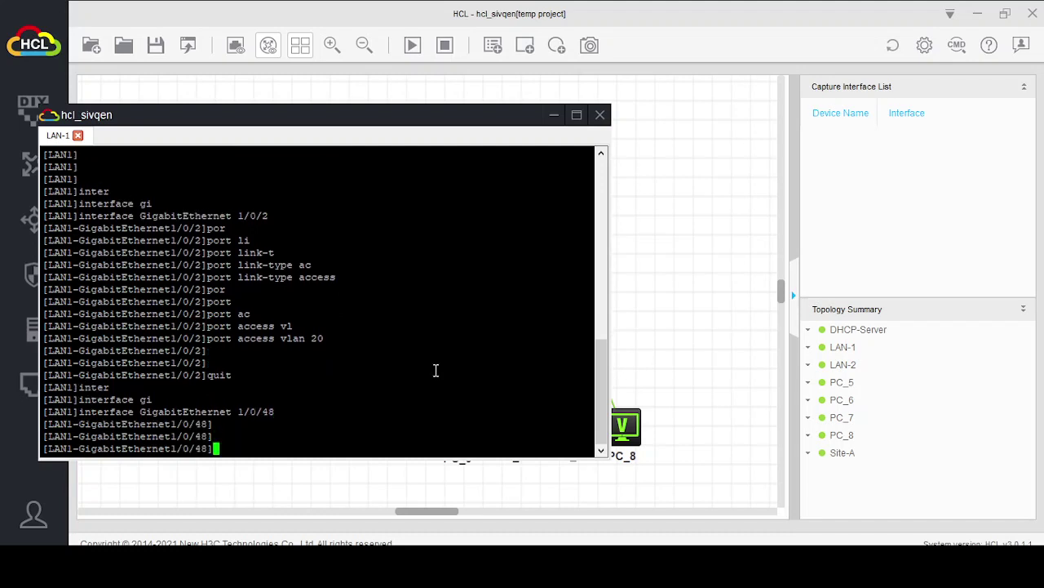
type("por")
key("Tab")
type("li")
key("Tab")
key("Tab")
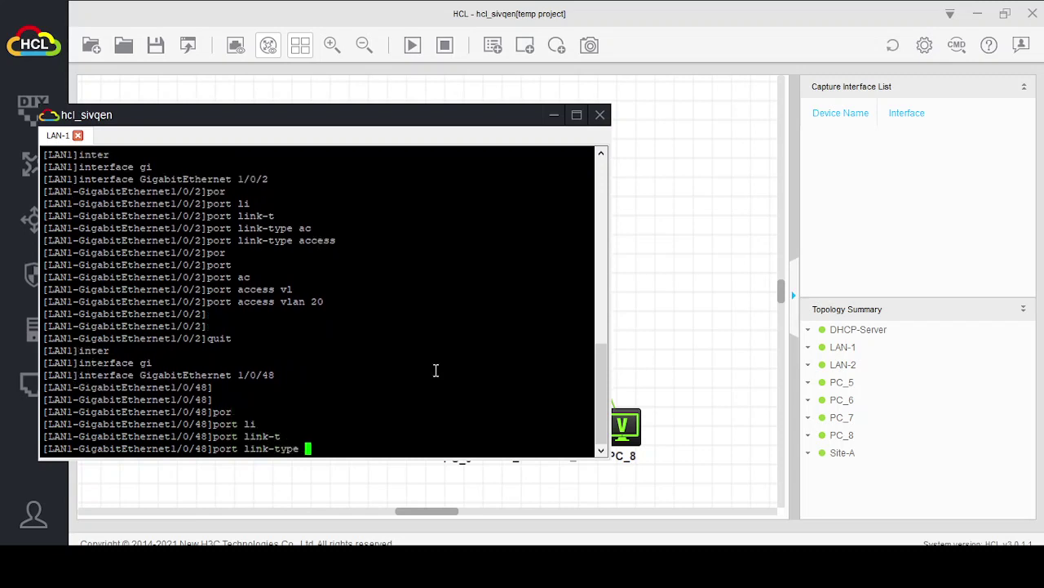
type("tr")
key("Tab")
key("Return")
key("Return")
key("Return")
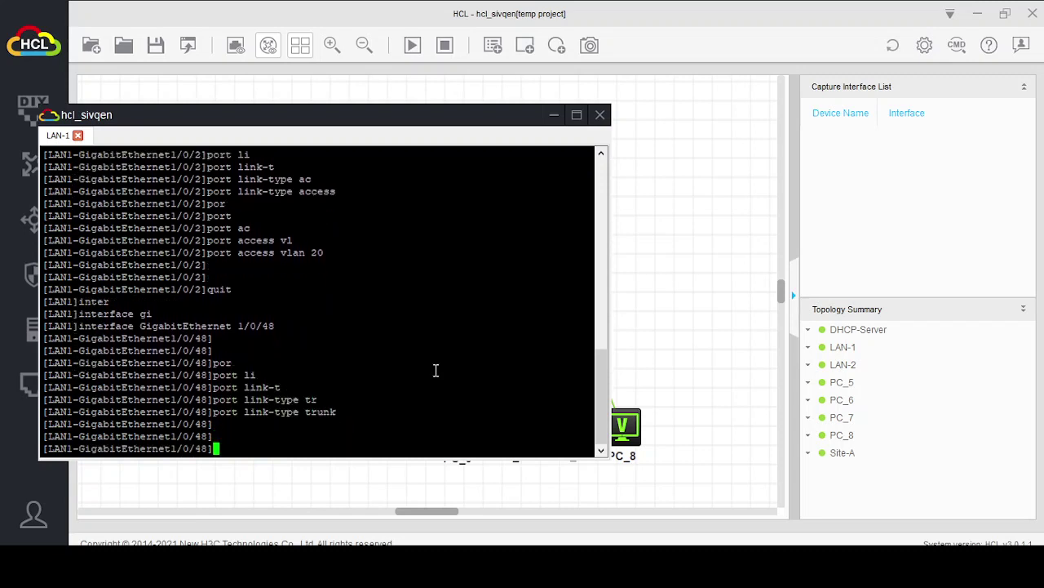
Permit VLANs 10 and 20 on the GigabitEthernet1/0/48 trunk
type("por")
key("Tab")
type("tr")
key("Tab")
type("per")
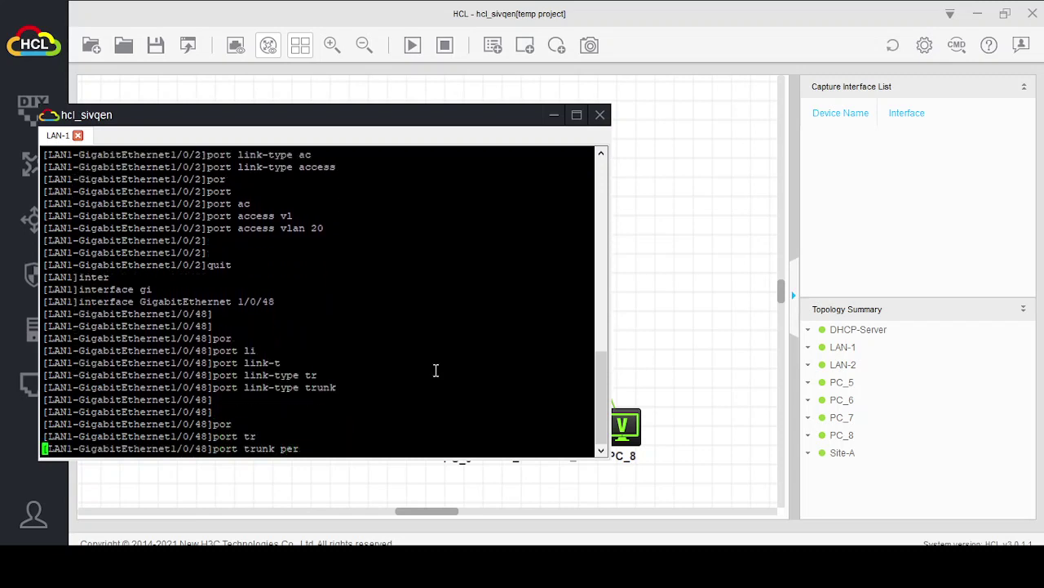
key("Tab")
type("vl")
key("Tab")
type("10 20")
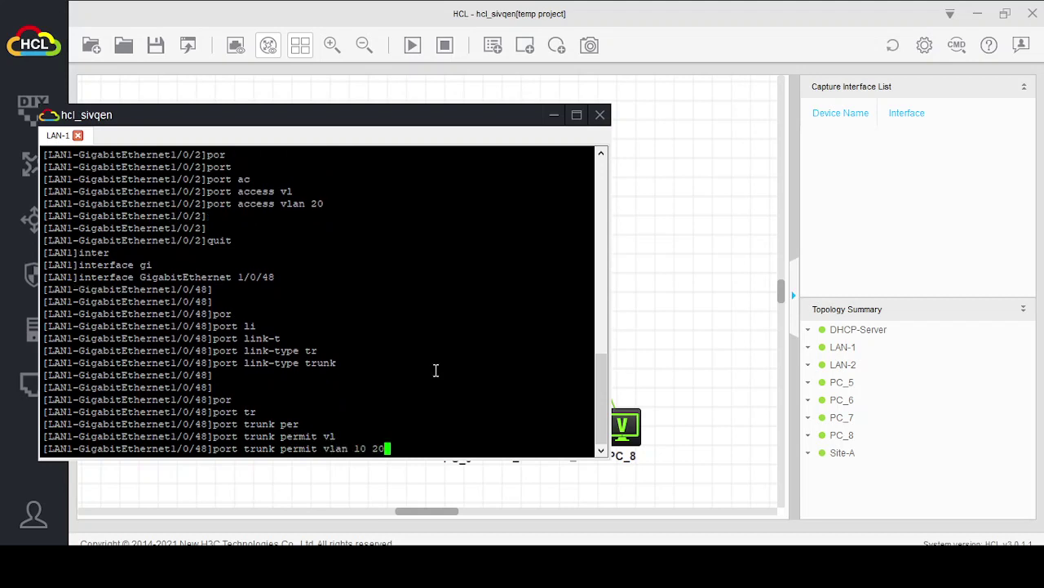
key("Return")
key("Return")
key("Return")
type("quit")
key("Return")
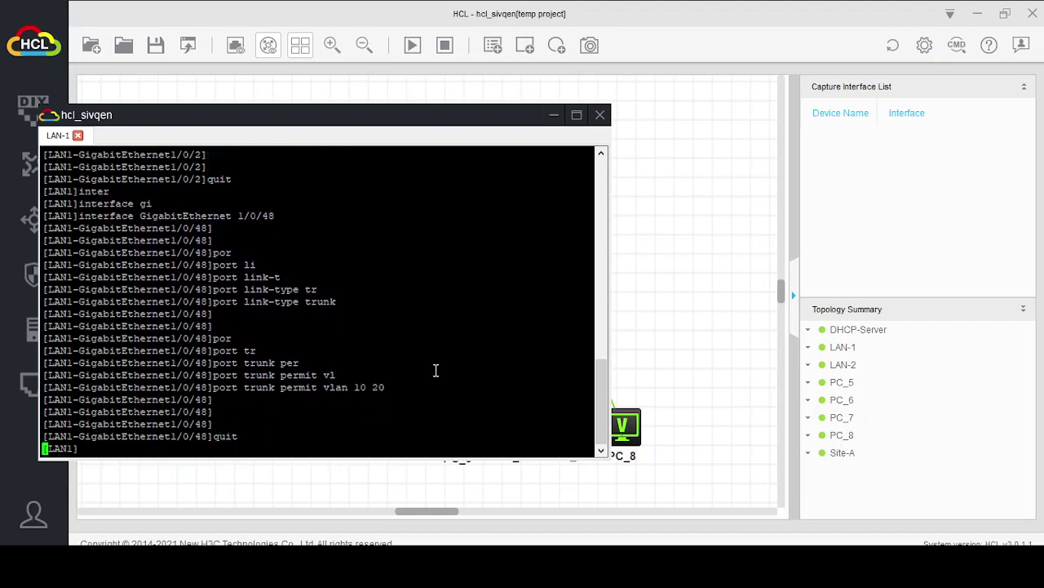
key("Return")
key("Return")
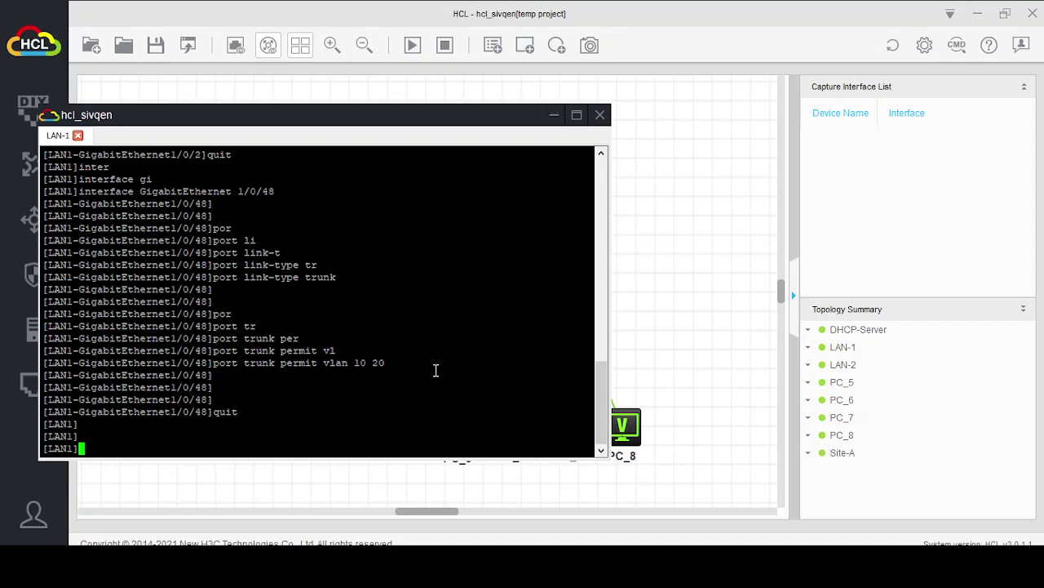
Save the configuration to the default startup.cfg and return to the topology
type("sav")
key("Tab")
key("Return")
type("y")
key("Return")
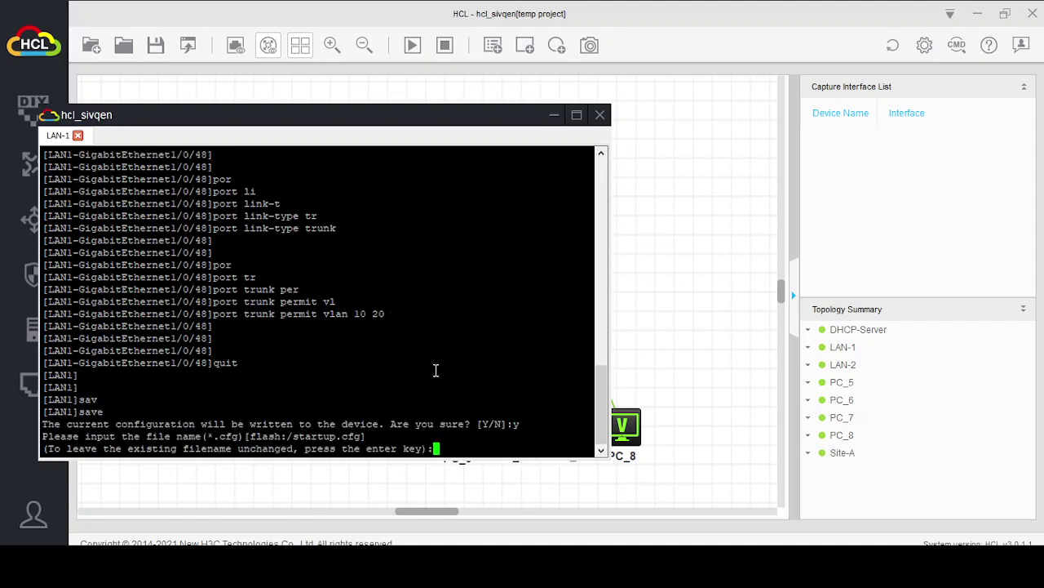
key("Return")
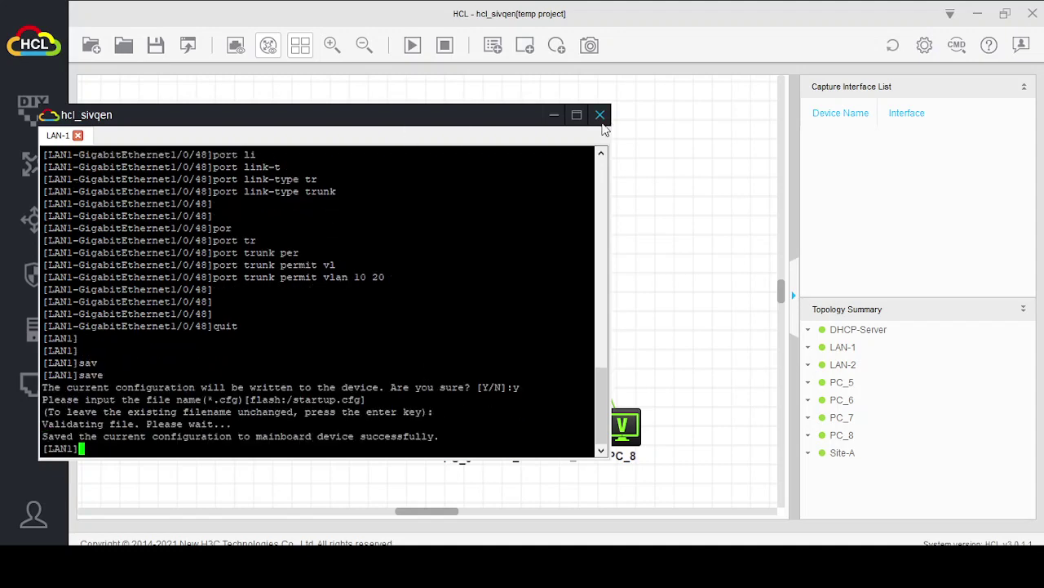
left_click(554, 115)
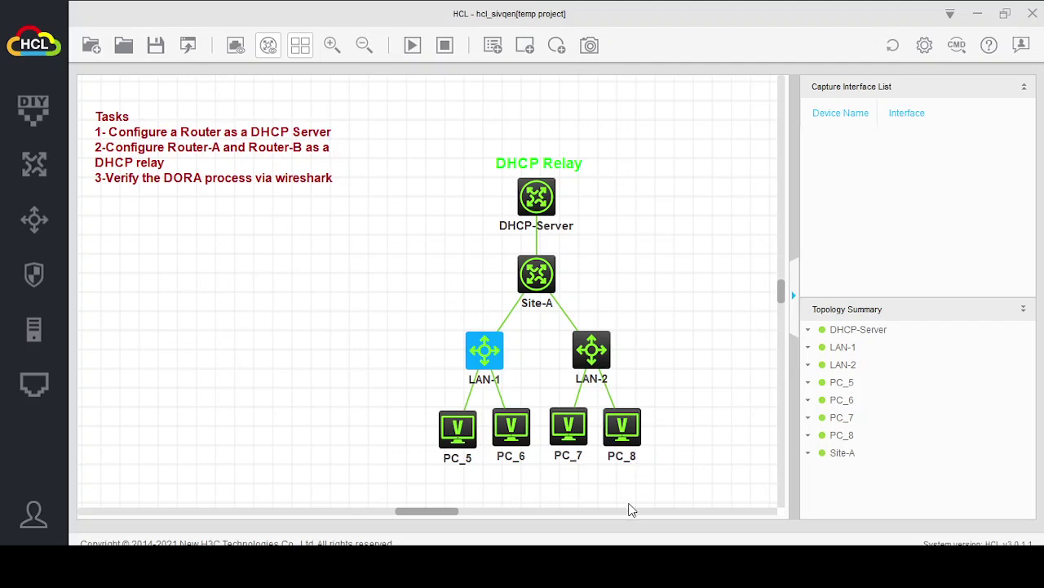
Open a console session on the LAN-2 switch and stop its automatic configuration
right_click(594, 358)
left_click(646, 418)
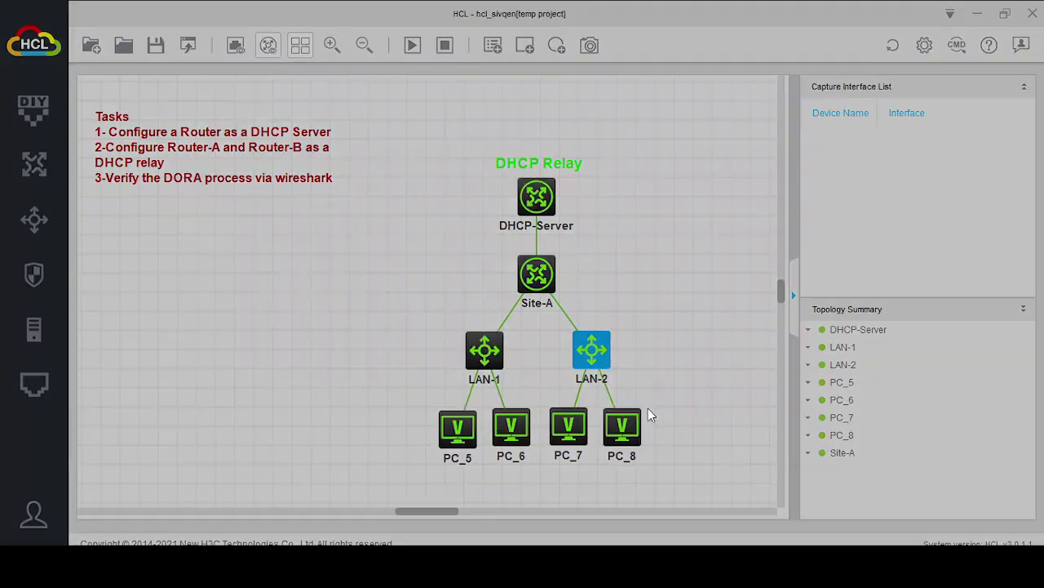
left_click(853, 65)
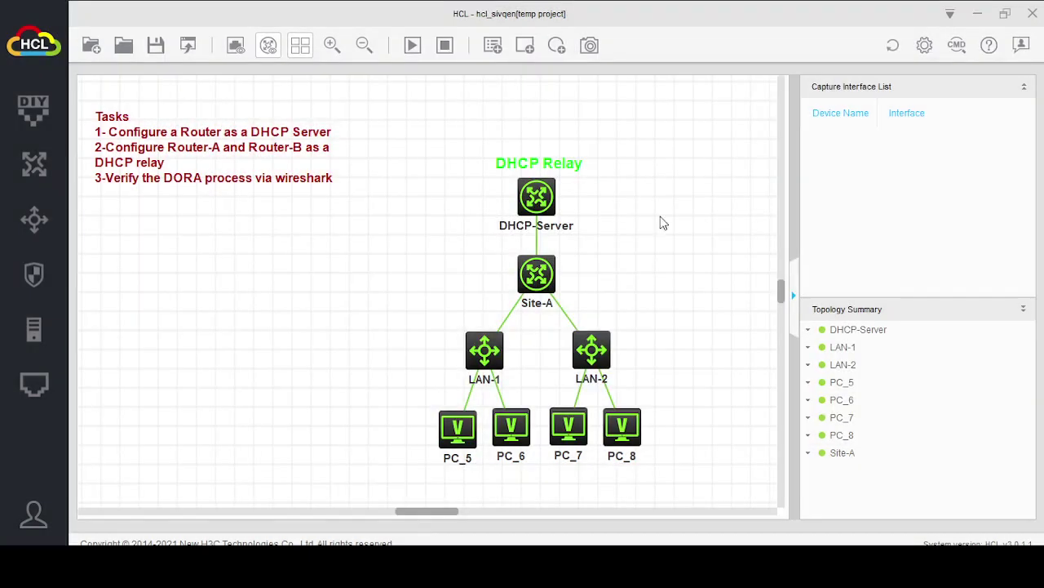
double_click(593, 352)
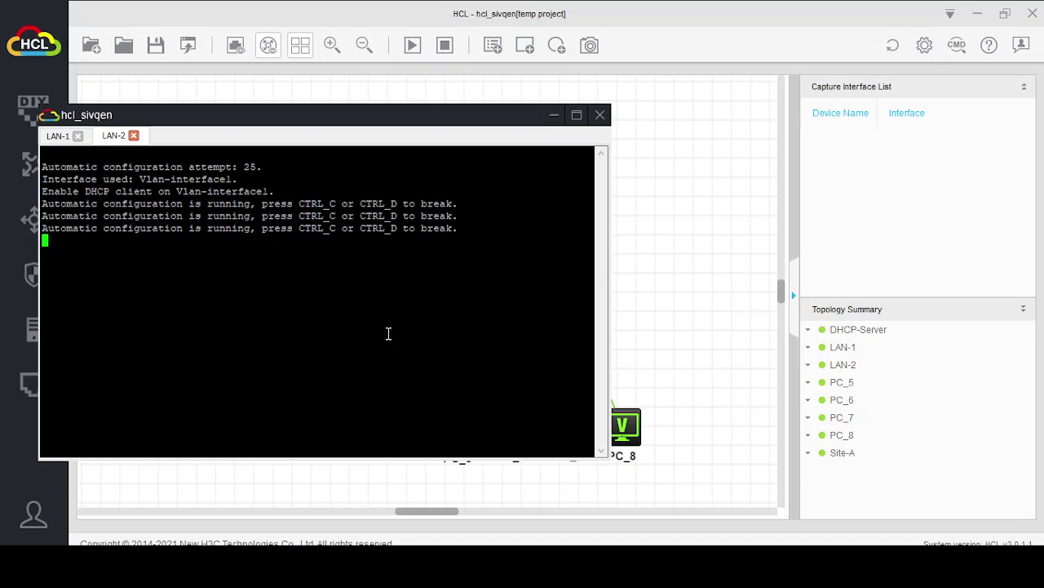
key("ctrl+c")
key("Return")
key("Return")
key("Return")
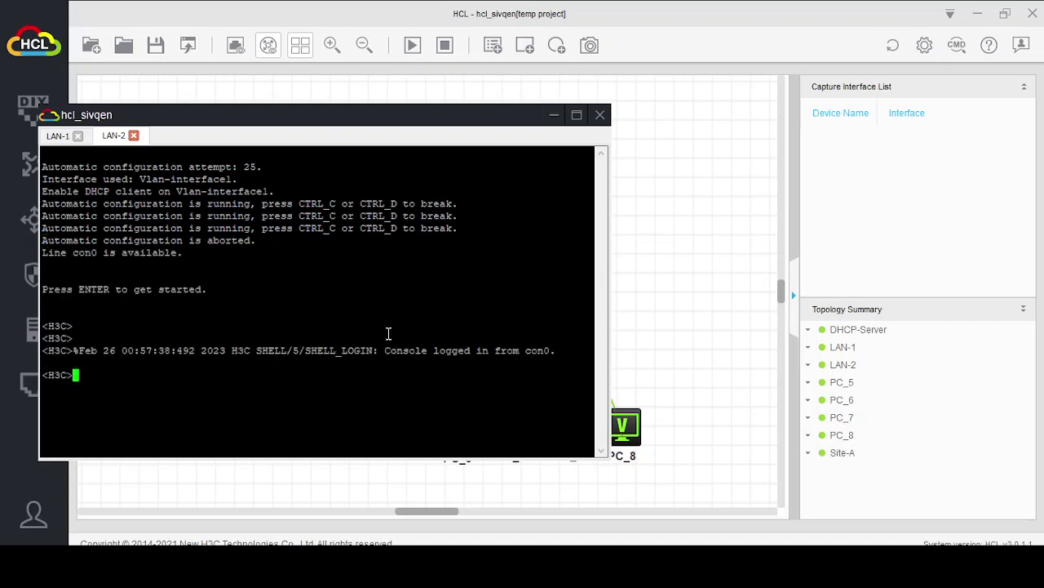
Enter system view and rename the switch to LAN2
type("sy")
key("Tab")
key("Return")
type("ho")
key("Tab")
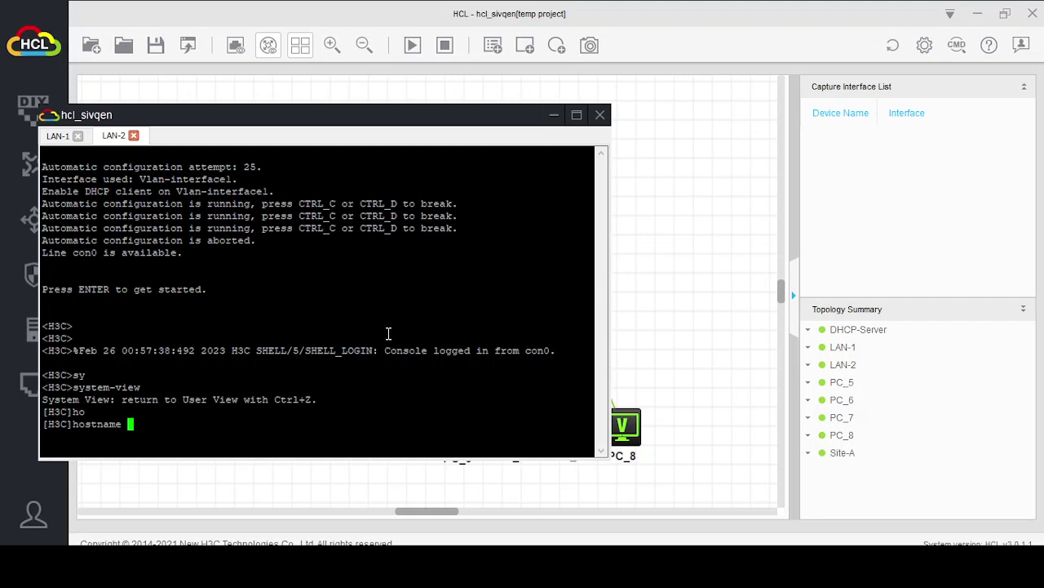
type("LAN2")
key("Return")
key("Return")
key("Return")
Create VLAN 30 and VLAN 40
type("vlan 30")
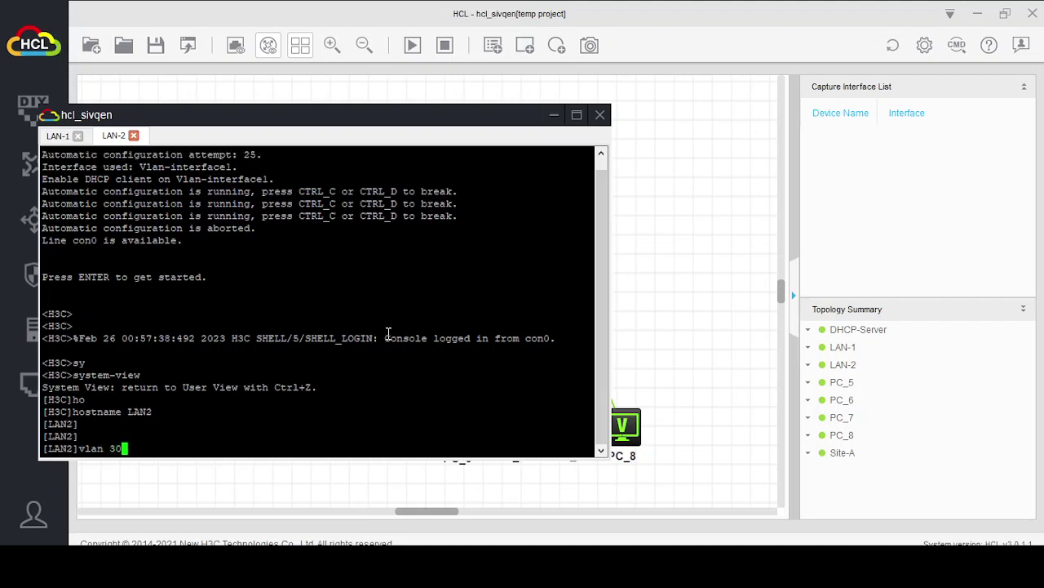
key("Return")
type("vlan ")
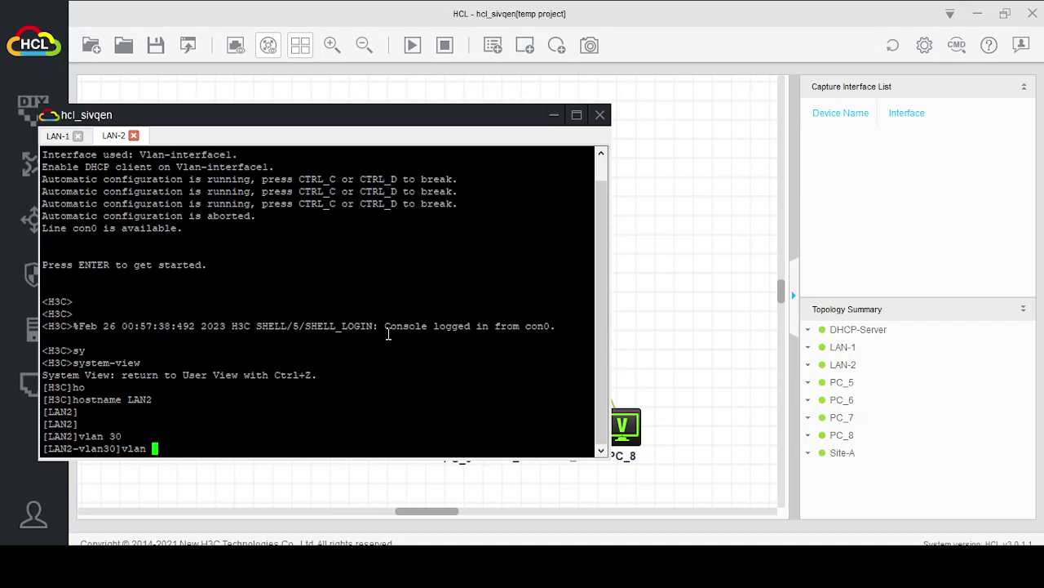
type("40")
key("Return")
key("Return")
key("Return")
type("quit")
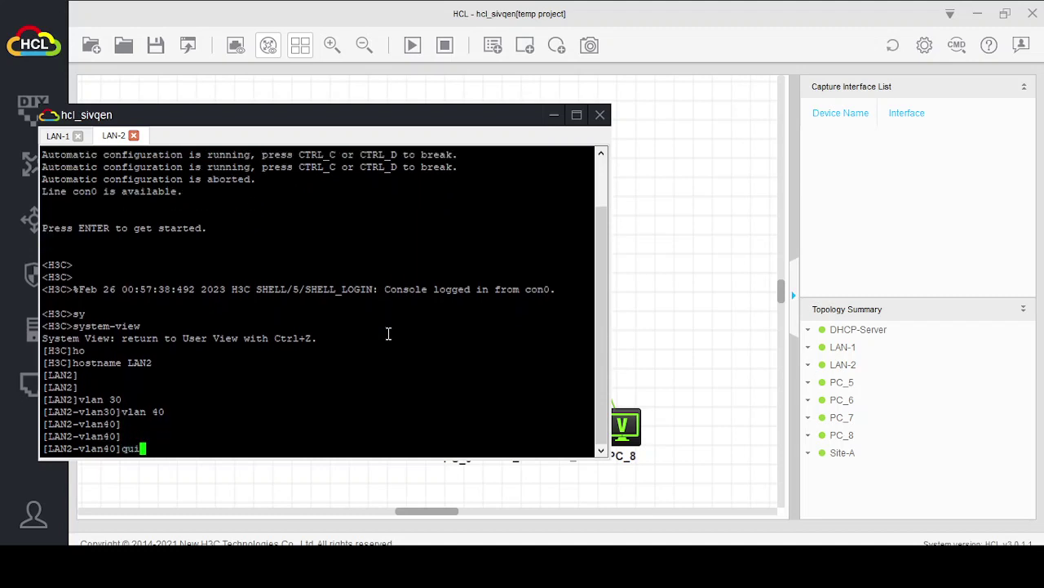
key("Return")
key("Return")
key("Return")
Make GigabitEthernet1/0/1 an access port in VLAN 30
type("inter")
key("Tab")
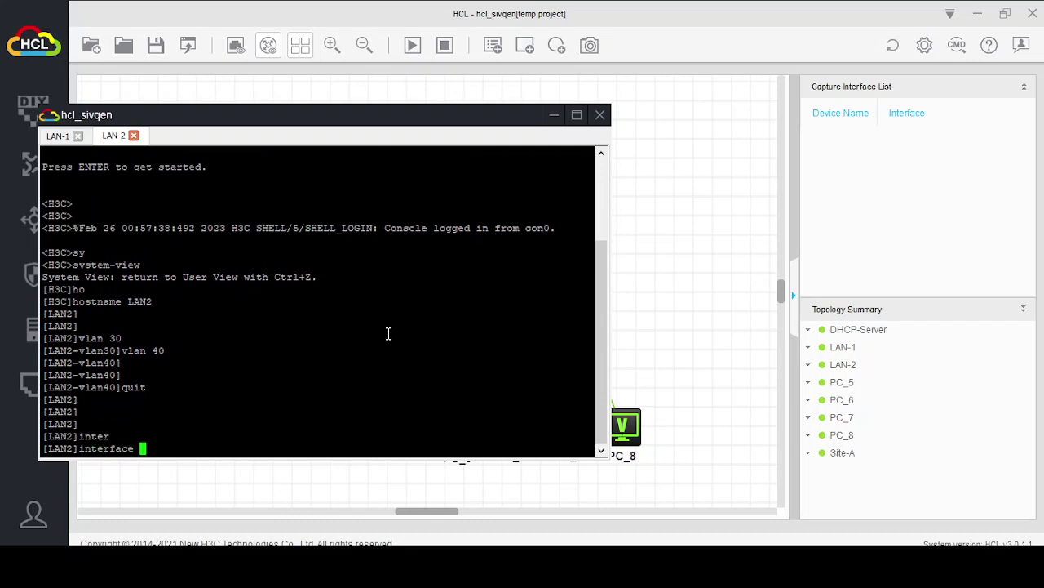
type("gi")
key("Tab")
type("1/0/1")
key("Return")
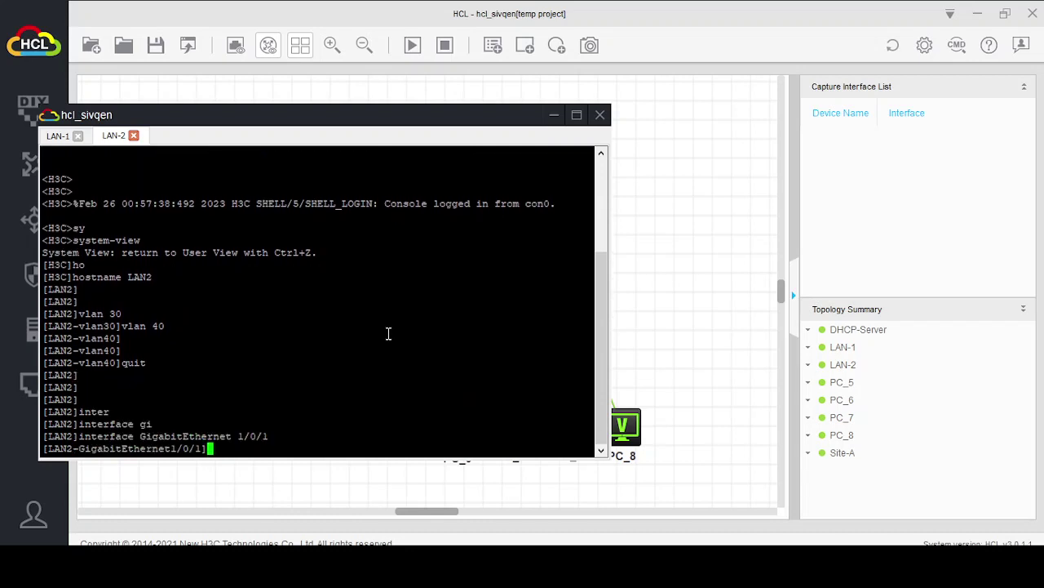
type("por")
key("Tab")
type("li")
key("Tab")
type("t")
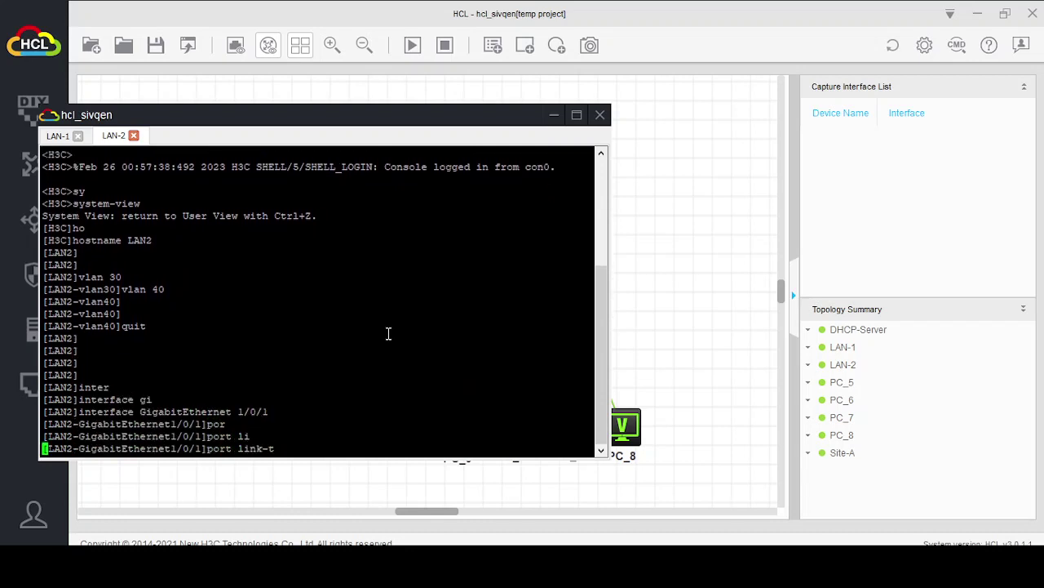
key("Tab")
type("ac")
key("Return")
type("por")
key("Tab")
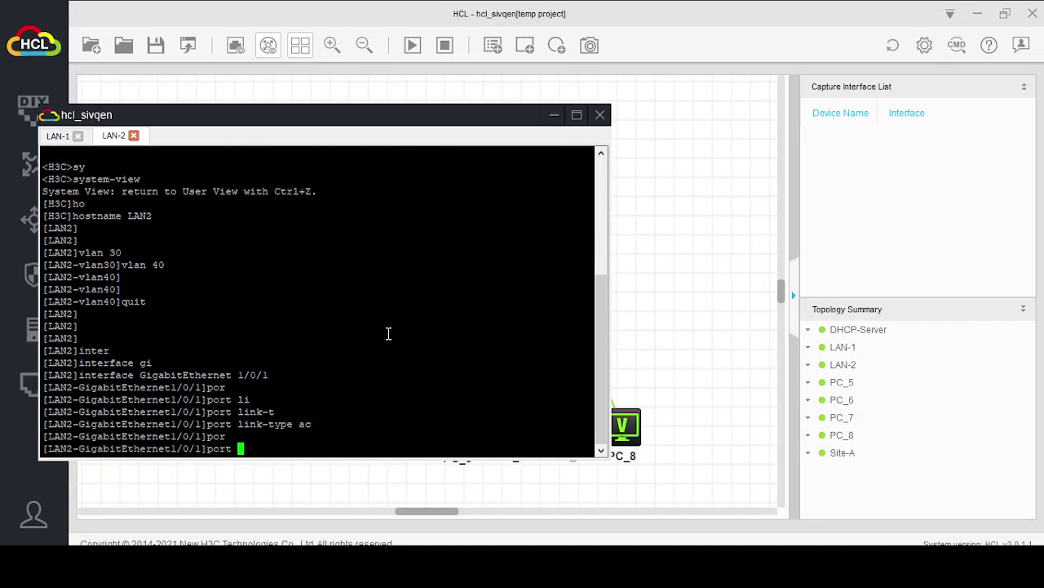
type("ac")
key("Tab")
type("vl")
key("Tab")
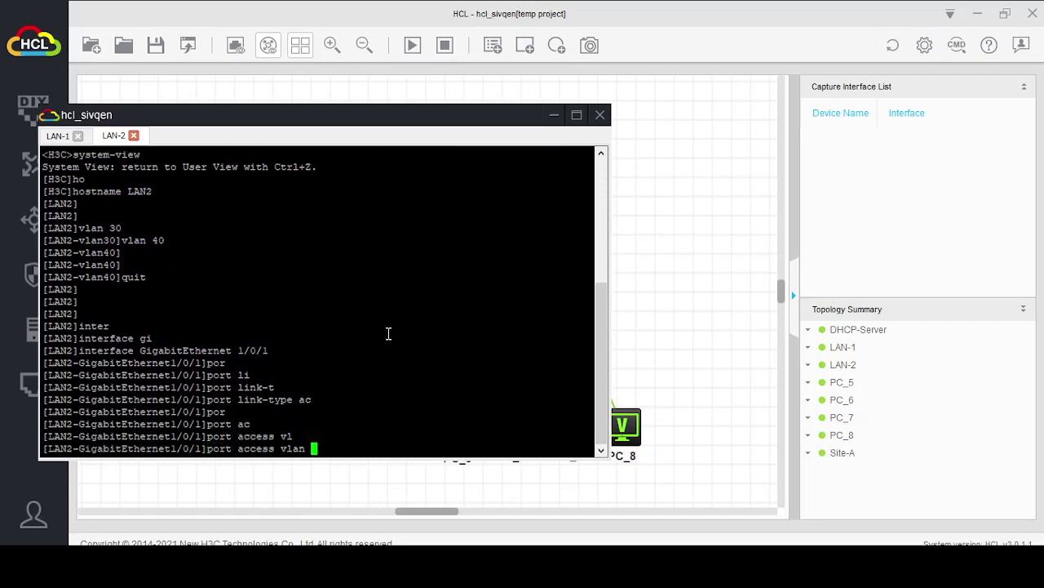
type("30")
key("Return")
key("Return")
type("quit")
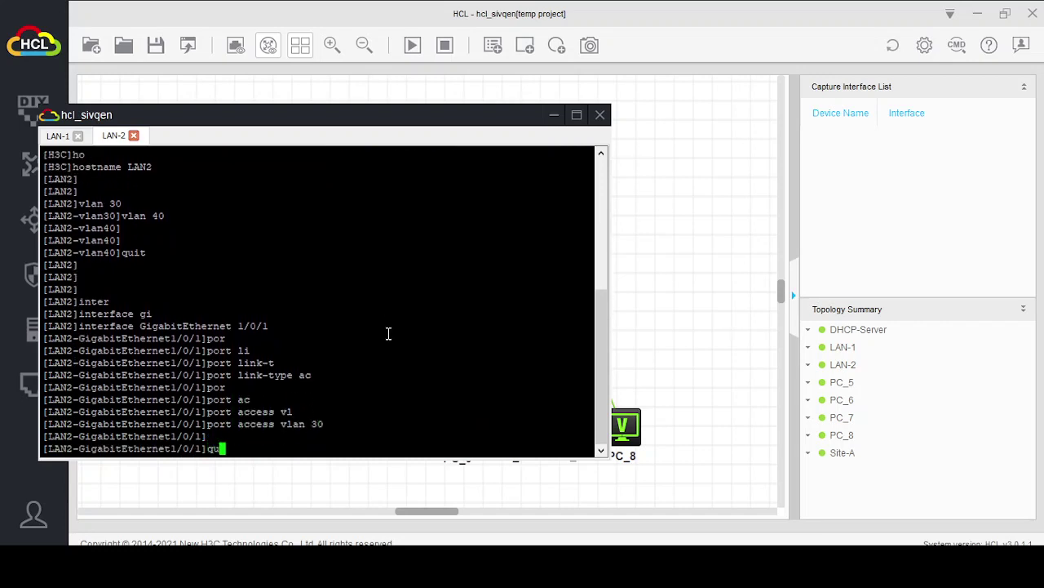
key("Return")
Make GigabitEthernet1/0/2 an access port in VLAN 40
type("inter")
key("Tab")
type("gi")
key("Tab")
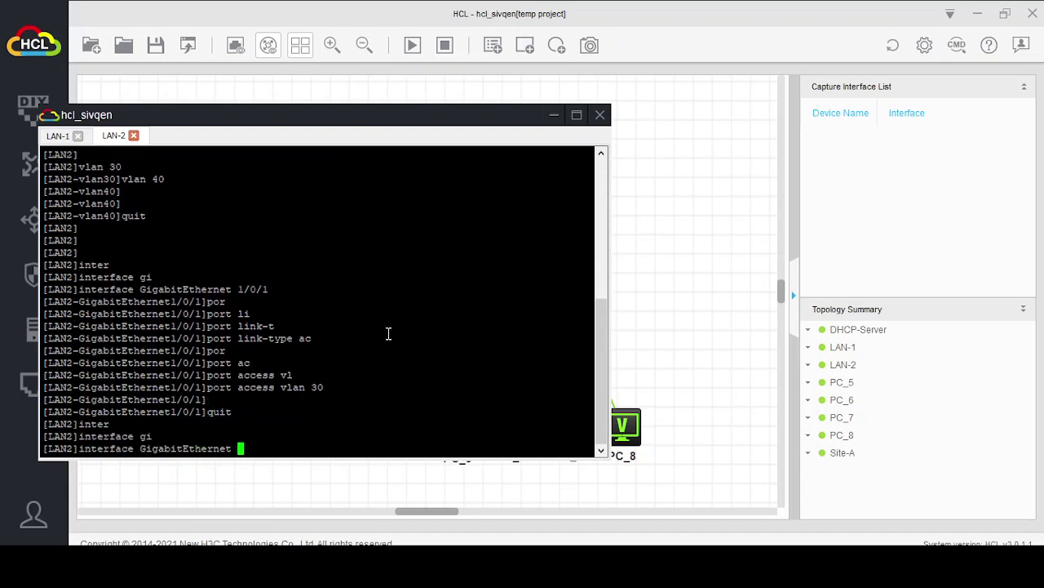
type("1/0/2")
key("Return")
type("por")
key("Tab")
type("li")
key("Tab")
type("t")
key("Tab")
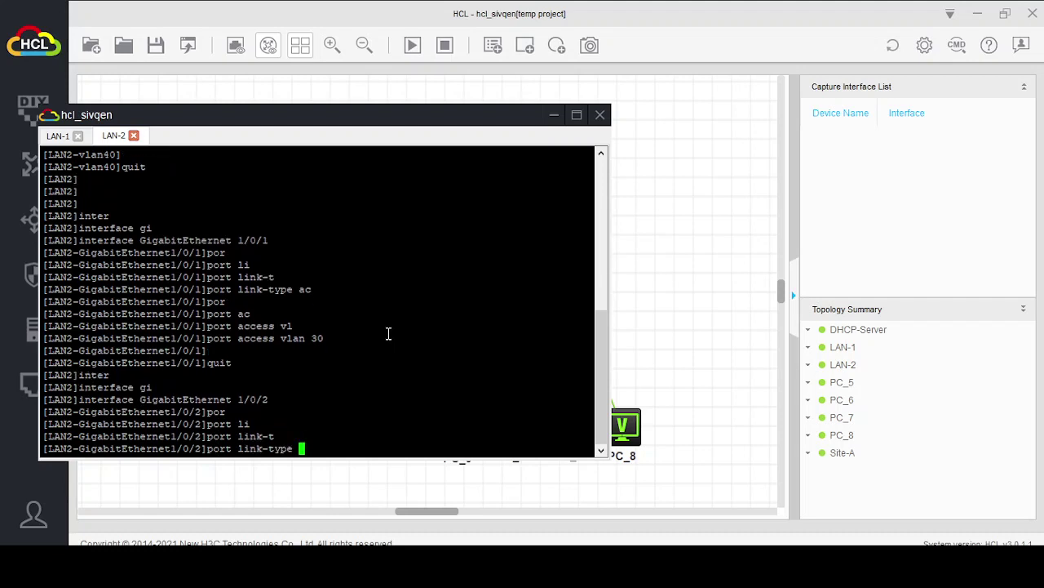
type("ac")
key("Tab")
key("Return")
type("por")
key("Tab")
key("Tab")
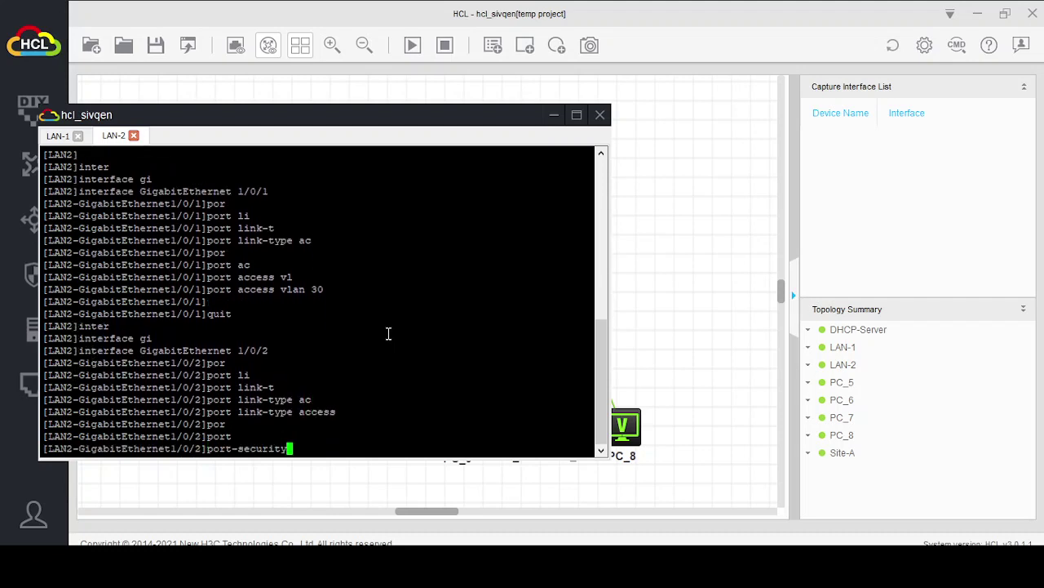
key("BackSpace")
key("BackSpace")
key("BackSpace")
key("BackSpace")
key("BackSpace")
key("BackSpace")
key("BackSpace")
key("BackSpace")
key("BackSpace")
type("ac")
key("Tab")
type("vl")
key("Tab")
type("40")
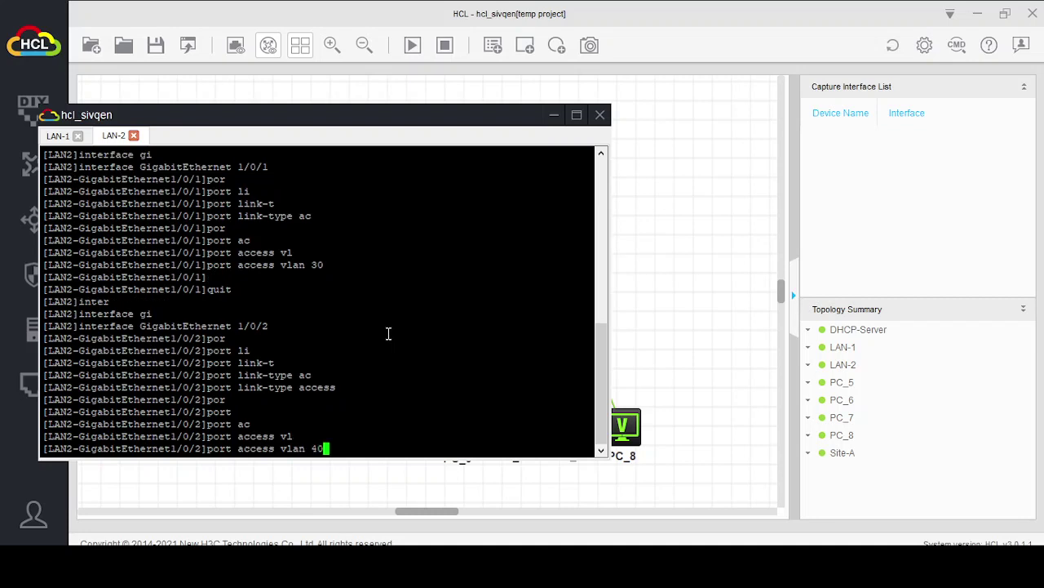
key("Return")
key("Return")
type("quit")
key("Return")
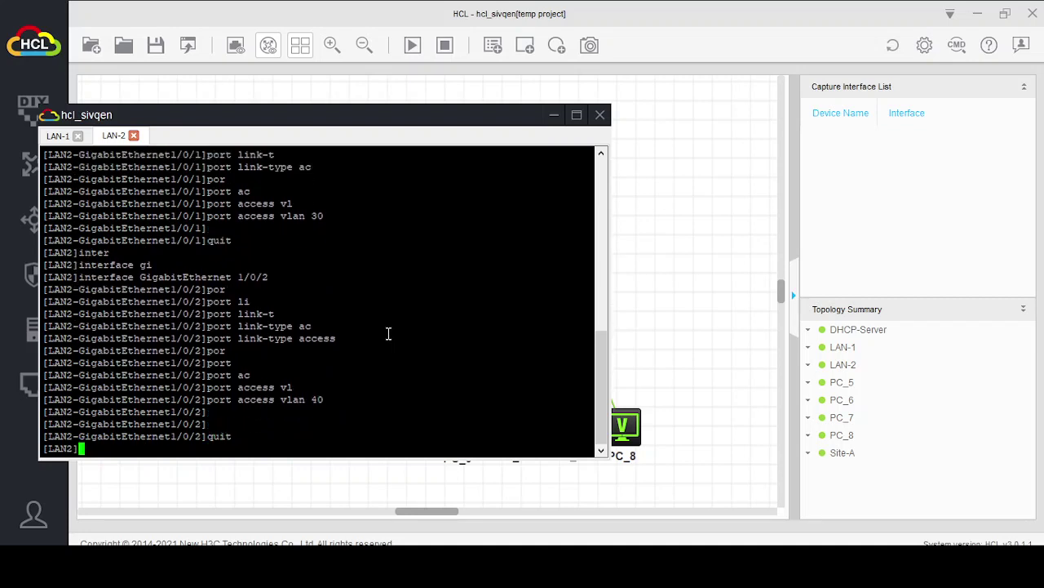
Make uplink GigabitEthernet1/0/48 a trunk port permitting VLANs 30 and 40
type("inter")
key("Tab")
type("gi")
key("Tab")
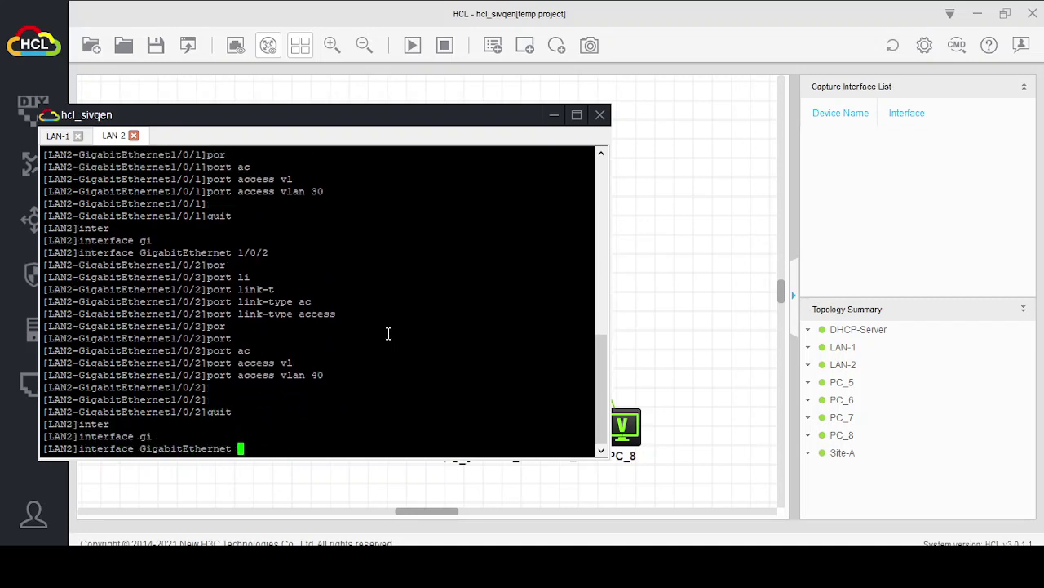
type("1/0/48")
key("Return")
key("Return")
type("por")
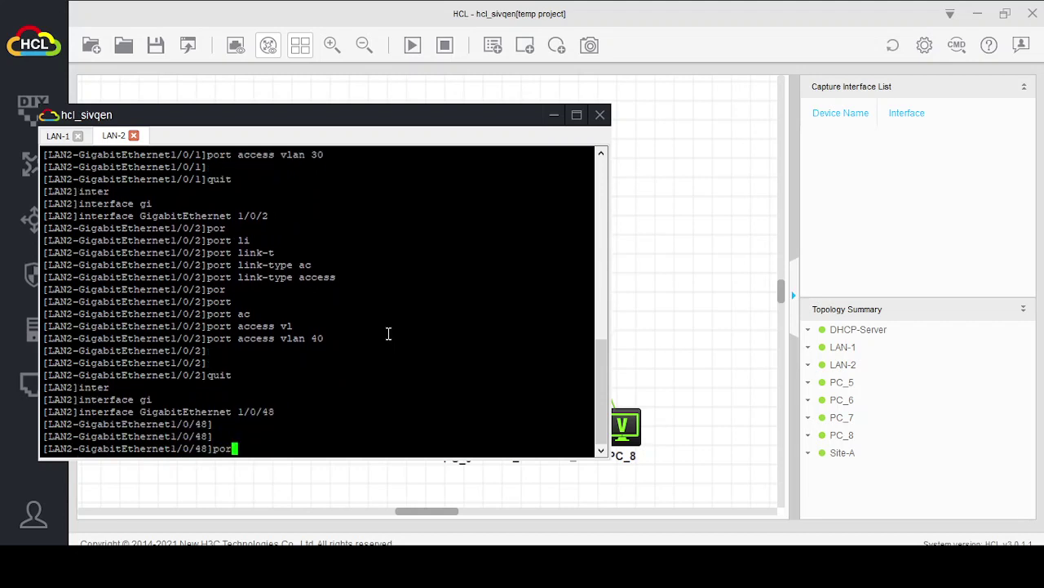
key("Tab")
type("li")
key("Tab")
type("t")
key("Tab")
type("tr")
key("Tab")
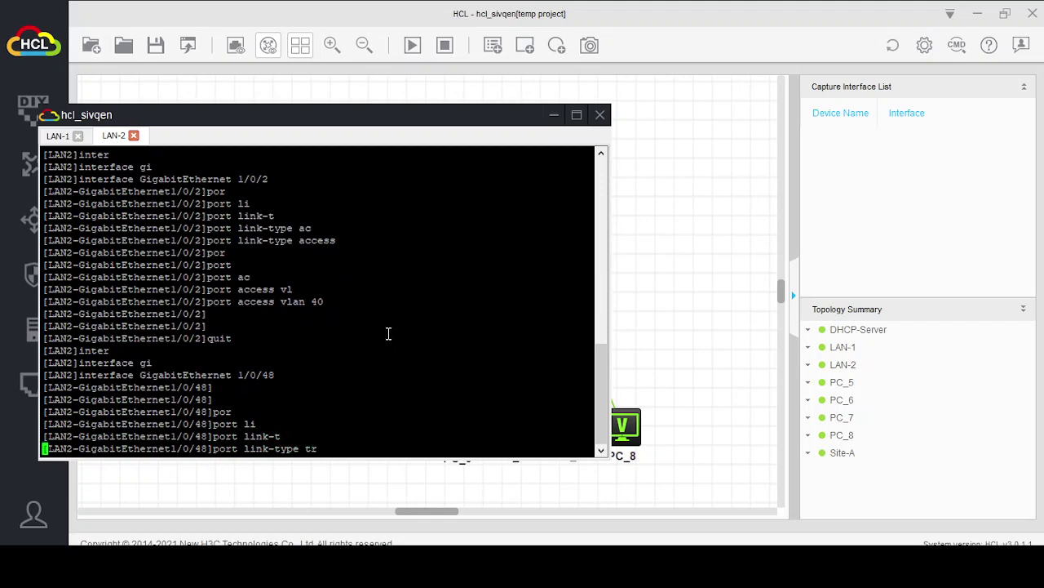
key("Return")
type("por")
key("Tab")
type("tr")
key("Tab")
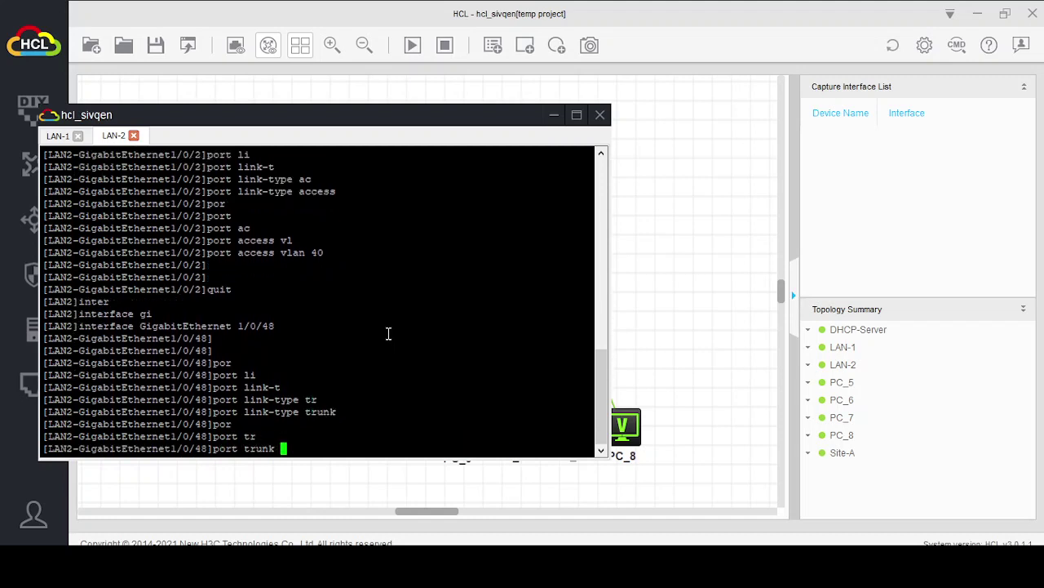
type("per")
key("Tab")
type("v")
key("Tab")
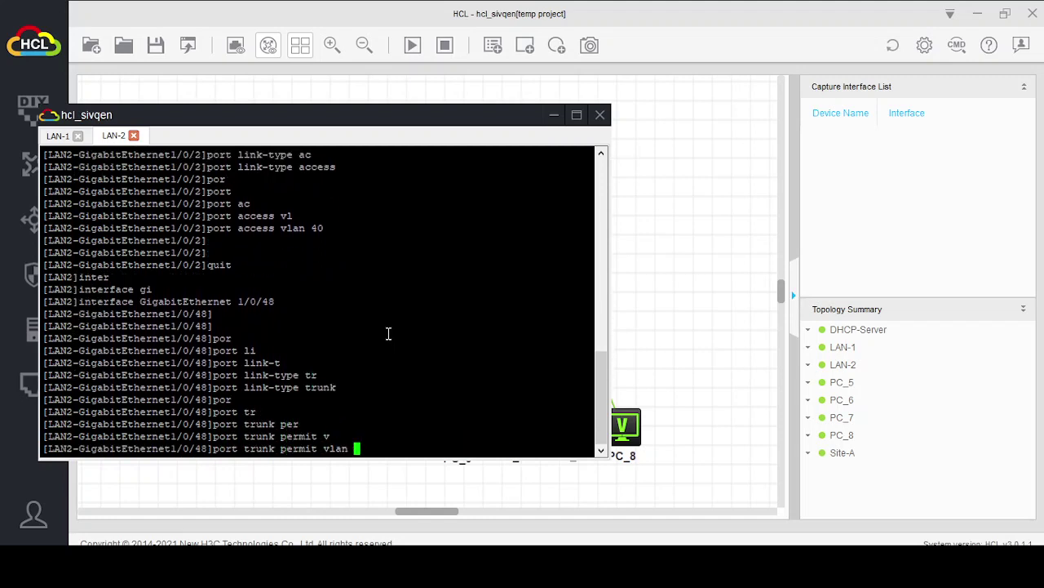
type("30 40")
key("Return")
key("Return")
key("Return")
type("t")
key("Return")
key("Return")
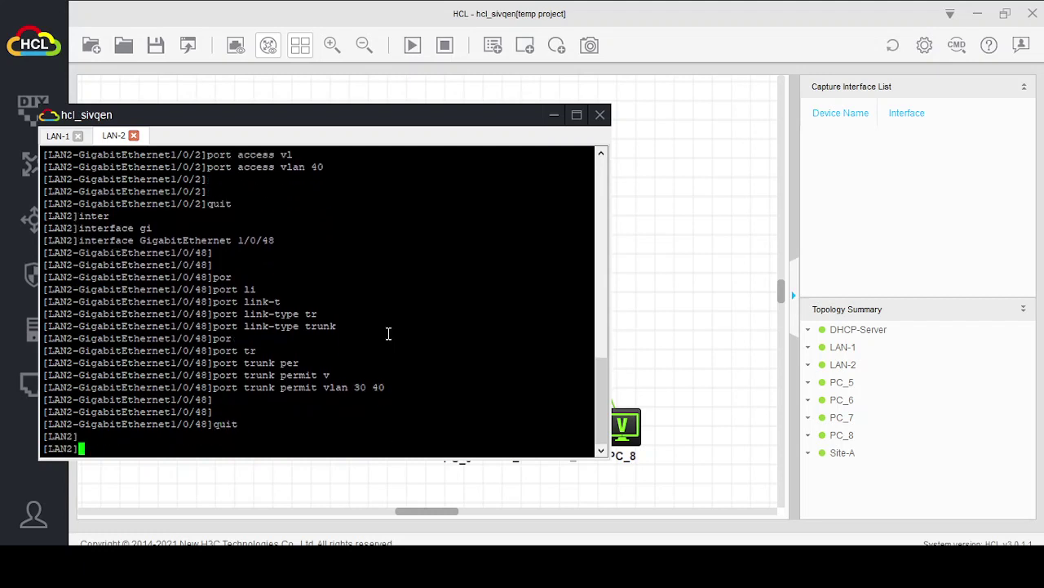
Save the LAN2 configuration under the default startup file name
type("sav")
key("Tab")
key("Return")
type("y")
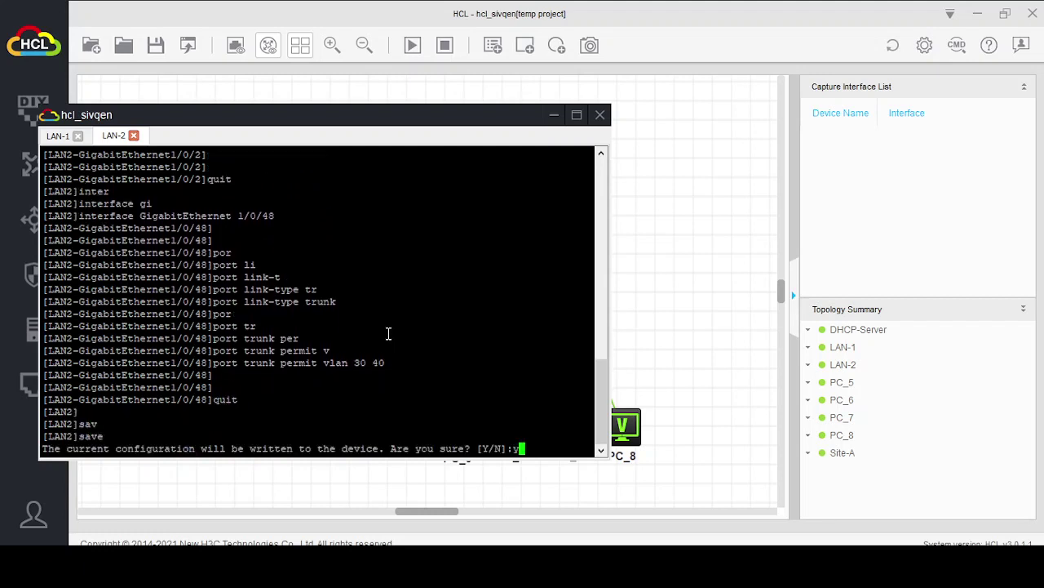
key("Return")
key("Return")
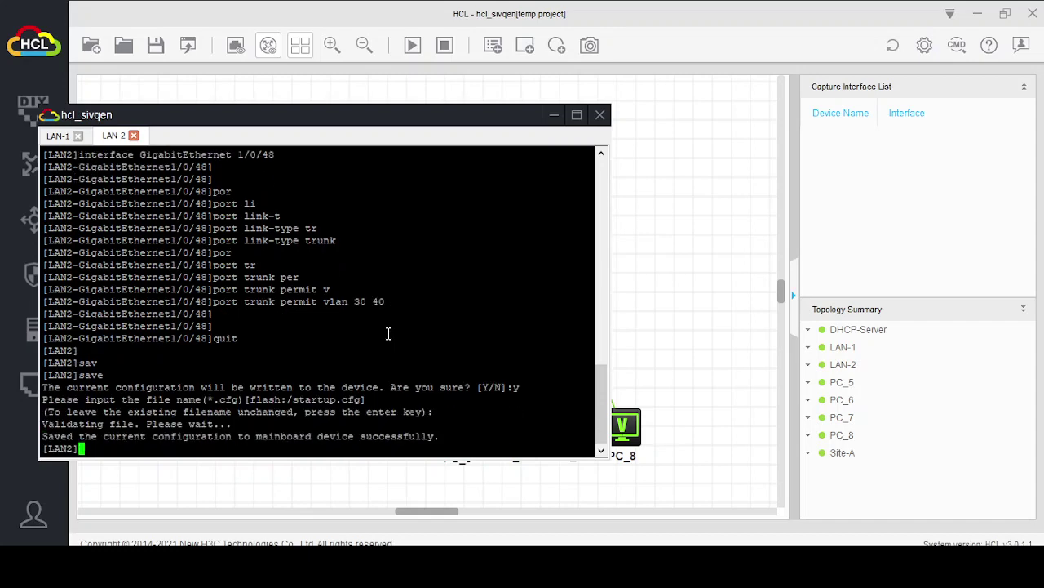
key("Return")
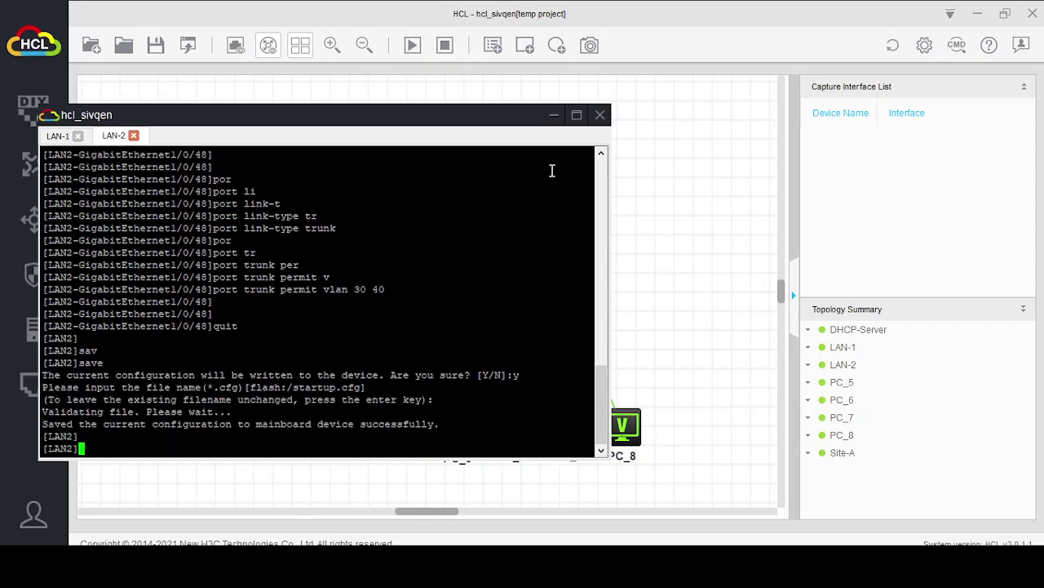
Hide the console, check the topology's link port mappings, and select the Site-A router
left_click(555, 114)
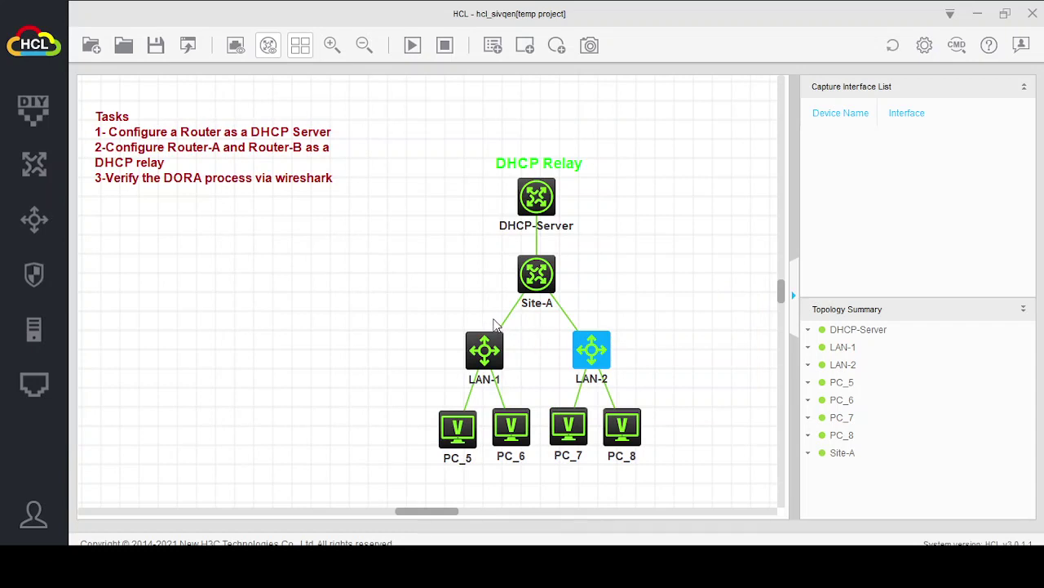
mouse_move(536, 282)
mouse_move(510, 321)
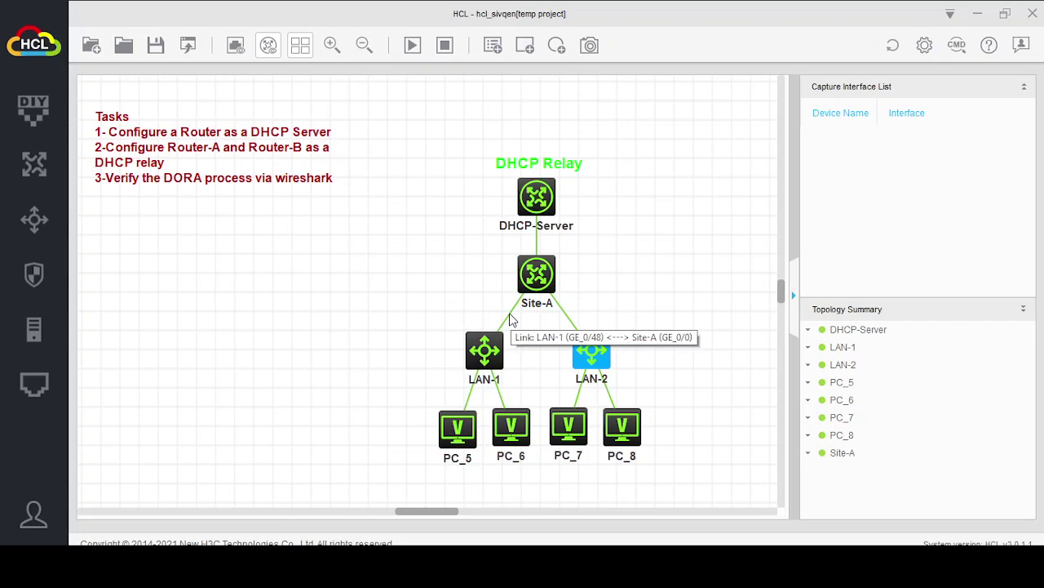
mouse_move(562, 311)
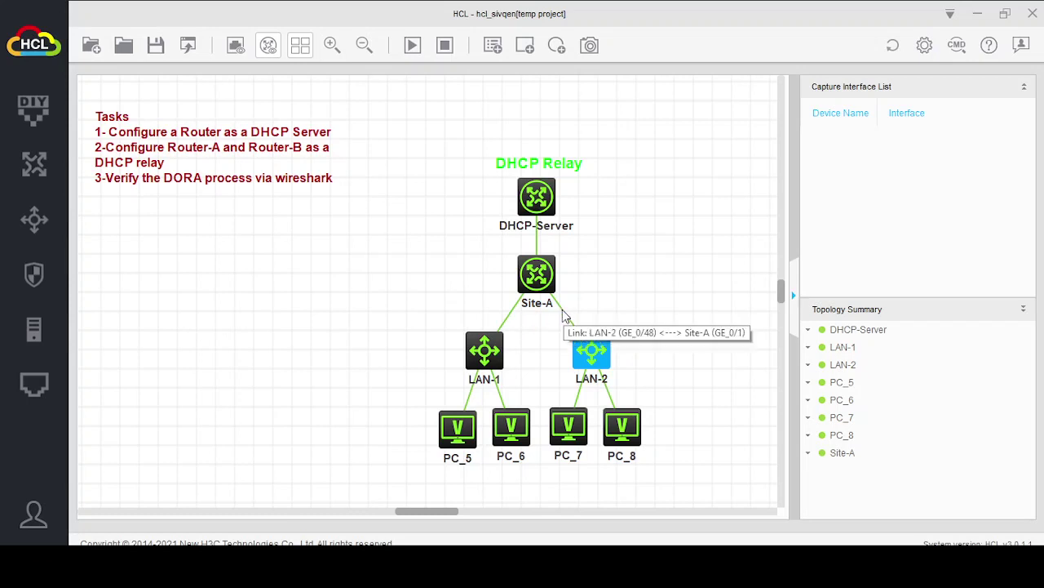
left_click(530, 280)
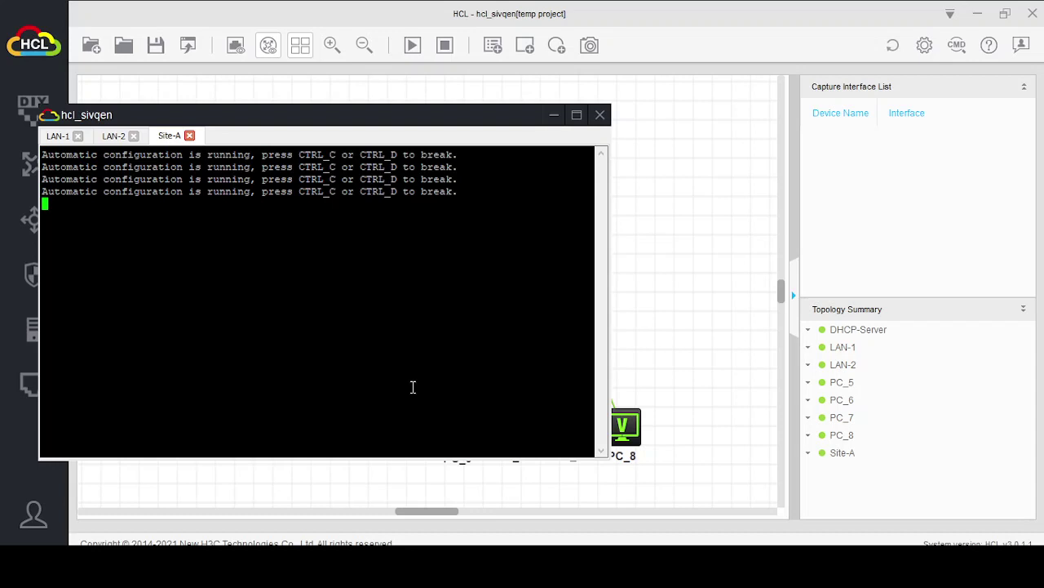
Stop the router's automatic configuration and rename it to Site-A in system view
key("ctrl+c")
key("Return")
key("Return")
key("Return")
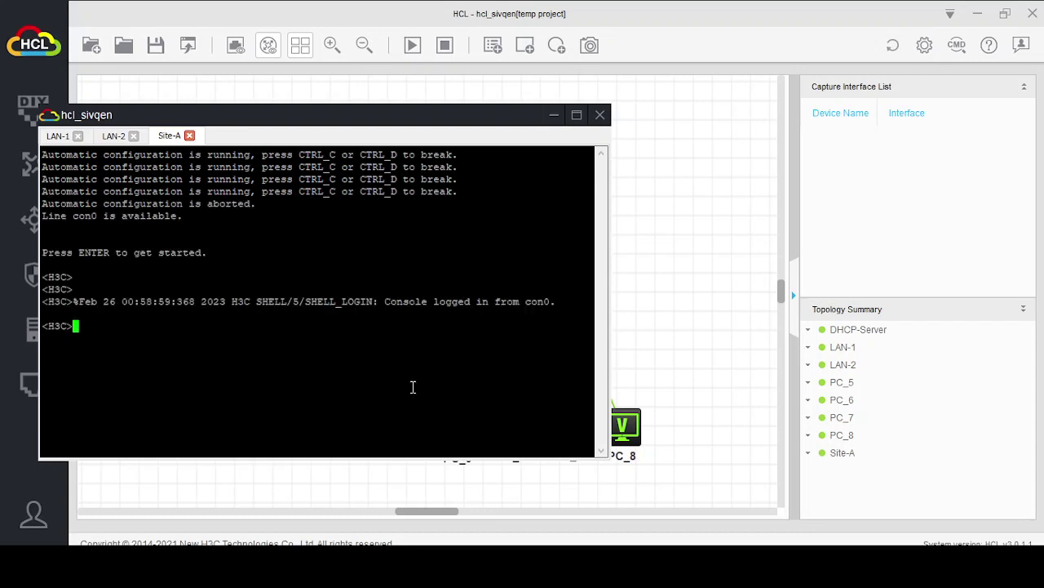
type("sy")
key("Tab")
key("Return")
key("Return")
type("h")
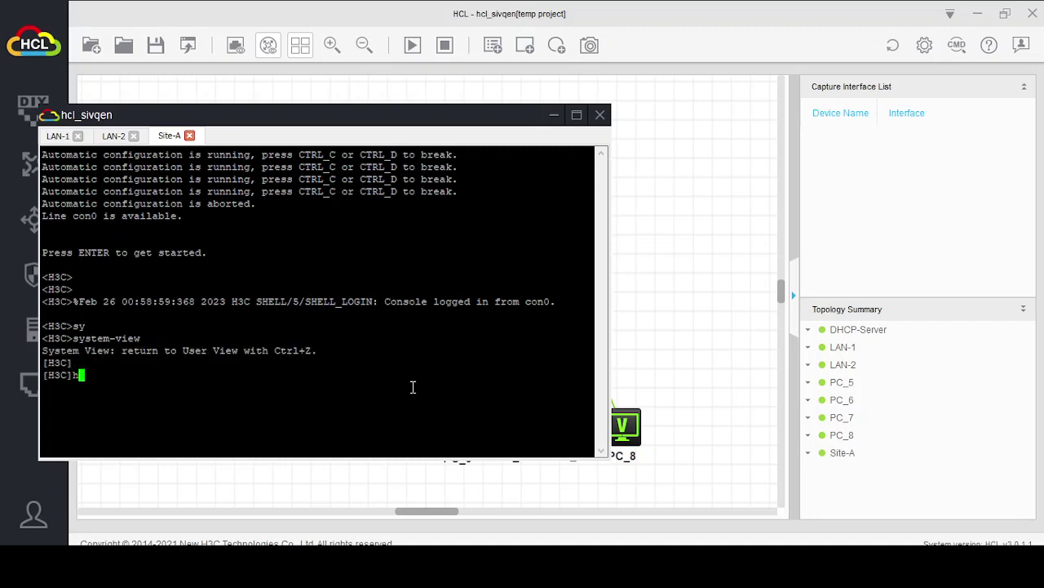
type("o")
key("Tab")
type("Site")
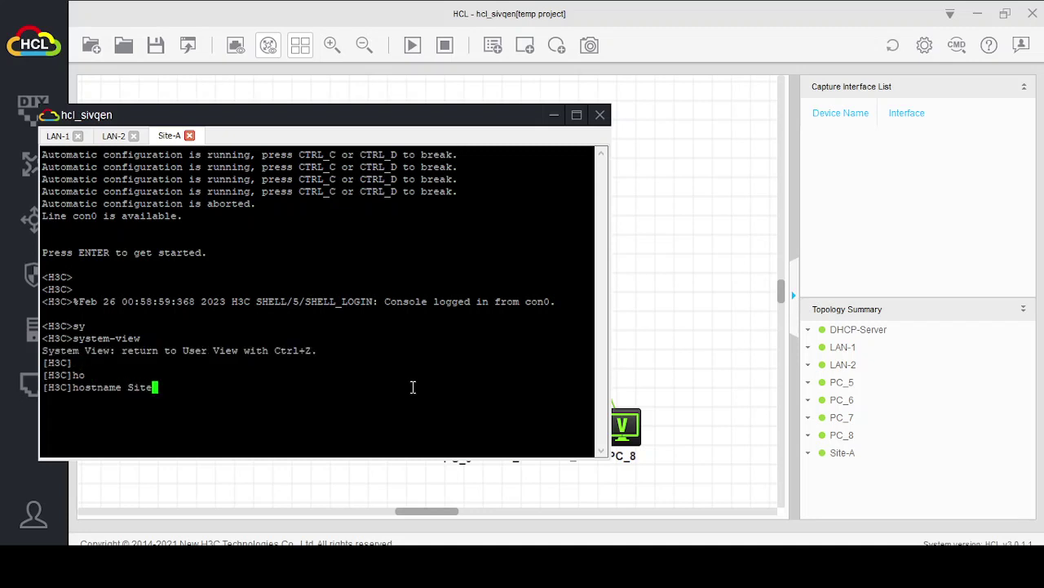
type("-A")
key("Return")
key("Return")
key("Return")
Create subinterface GigabitEthernet0/0.10 with dot1q VLAN 10 tagging
type("inter")
key("Tab")
type("gi")
key("Tab")
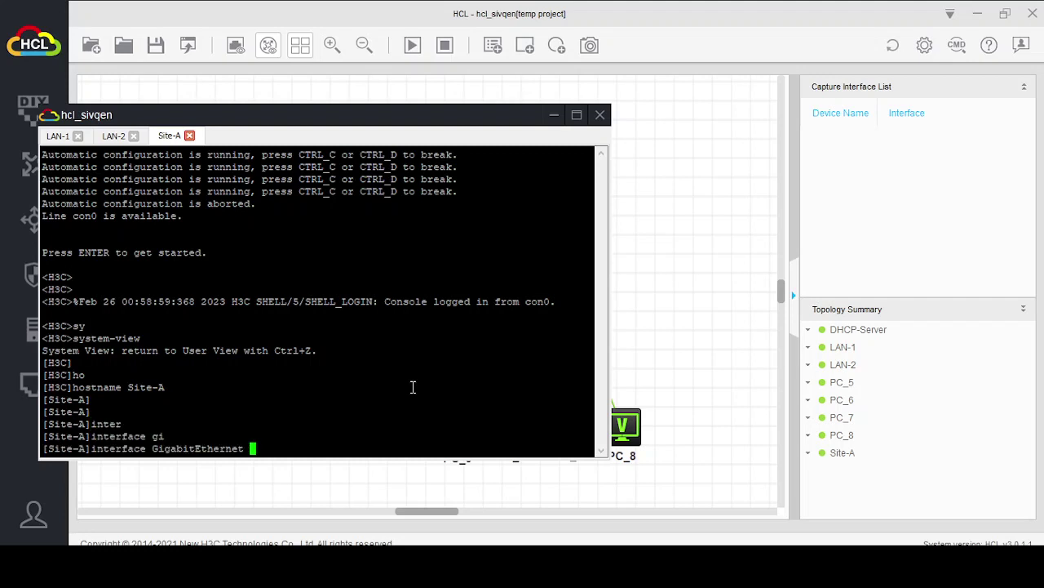
type("0/0.10")
key("Return")
key("Return")
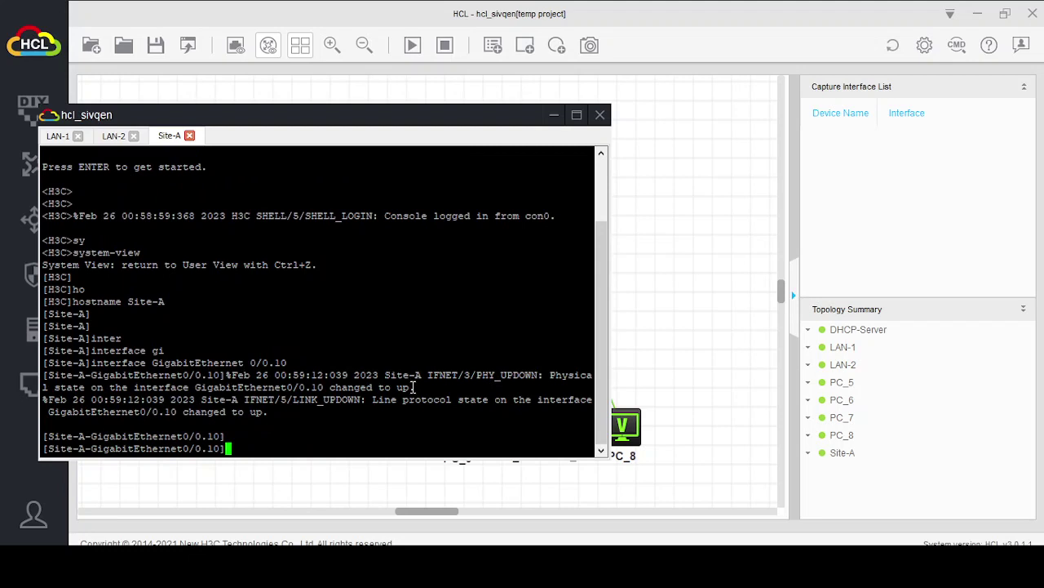
type("vl")
key("Tab")
type("y")
key("Tab")
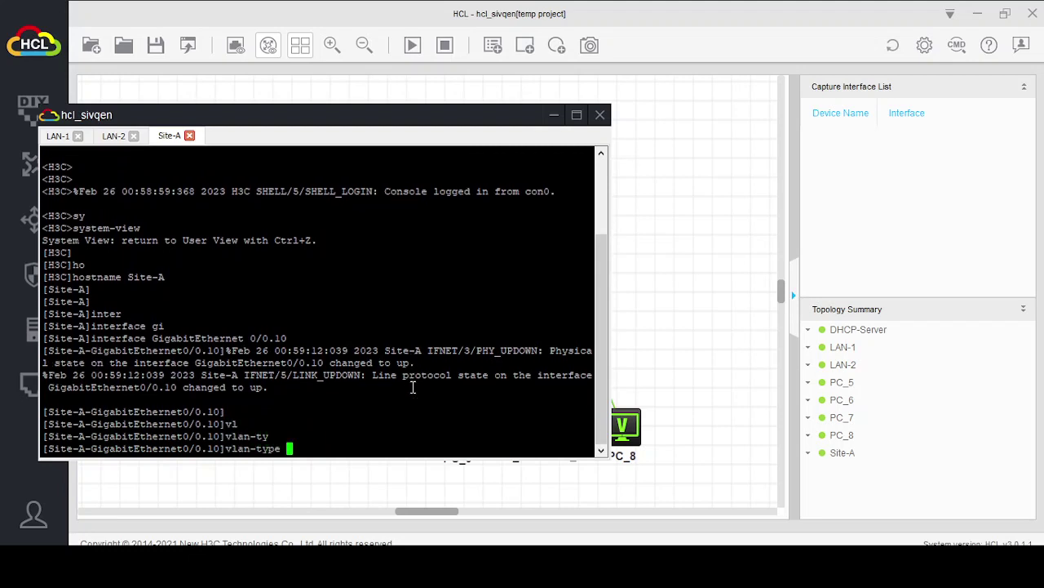
type("do")
key("Tab")
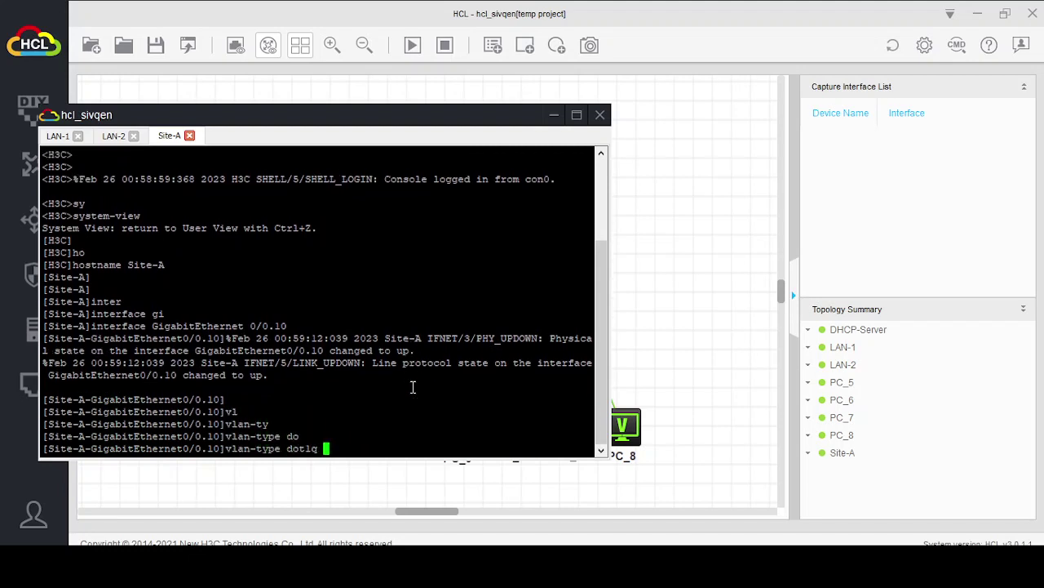
type("v")
key("Tab")
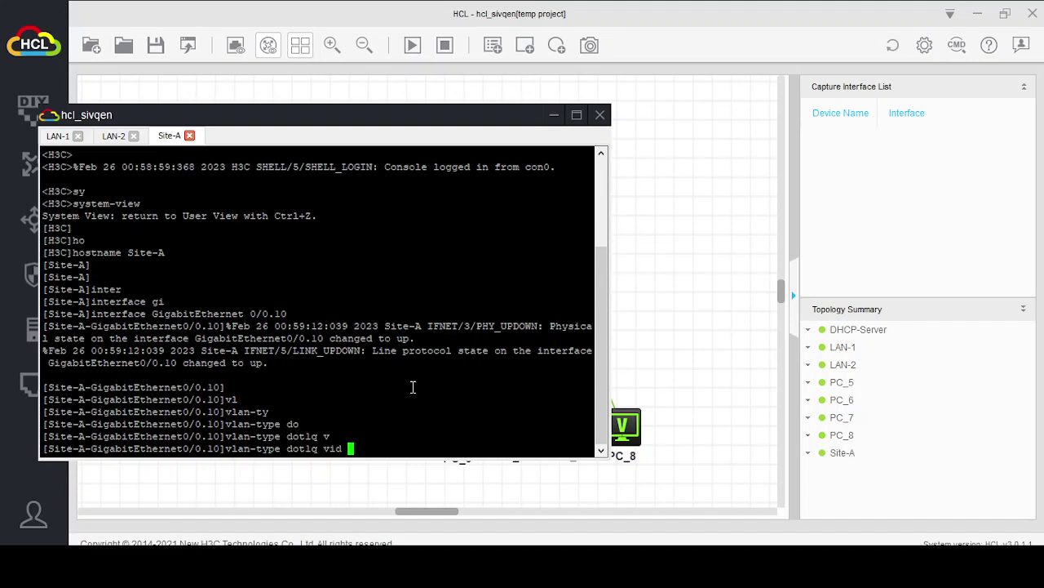
type("10")
key("Return")
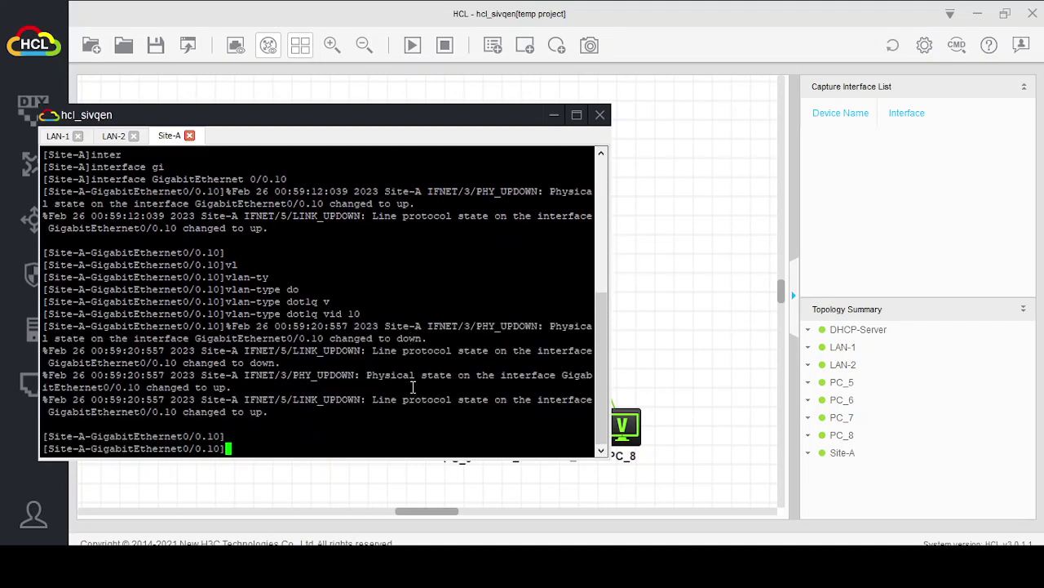
Assign 192.168.10.1 255.255.255.0 to subinterface GigabitEthernet0/0.10
type("ip ad")
key("Tab")
type("19")
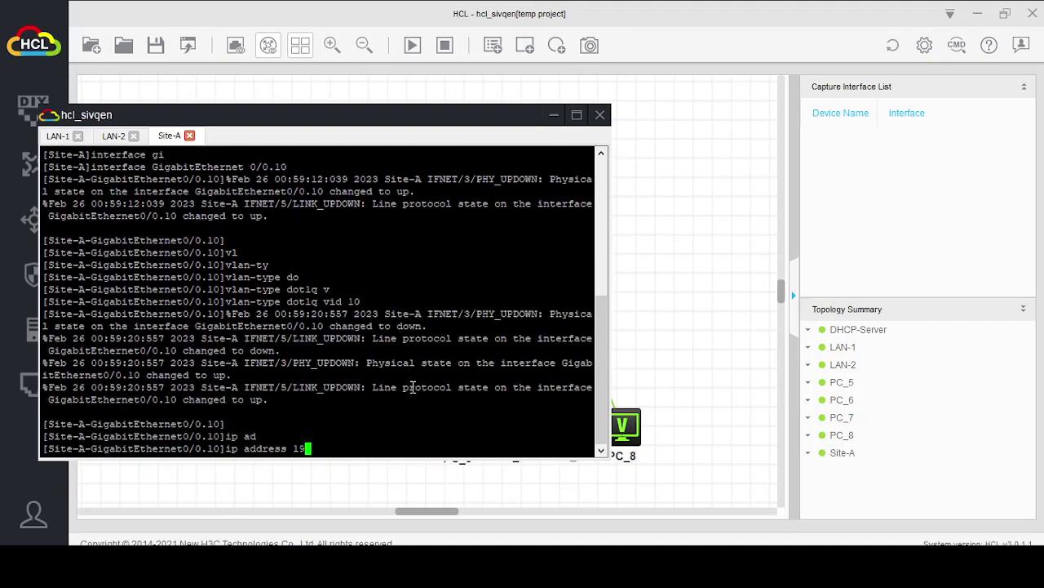
type("2.168.10.1 255.255")
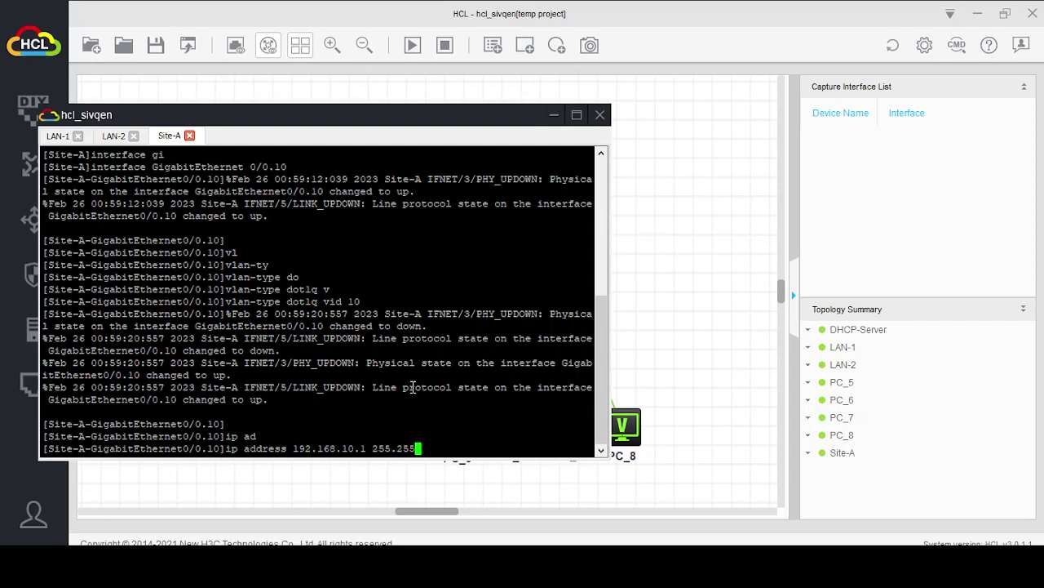
type(".255.0")
key("Return")
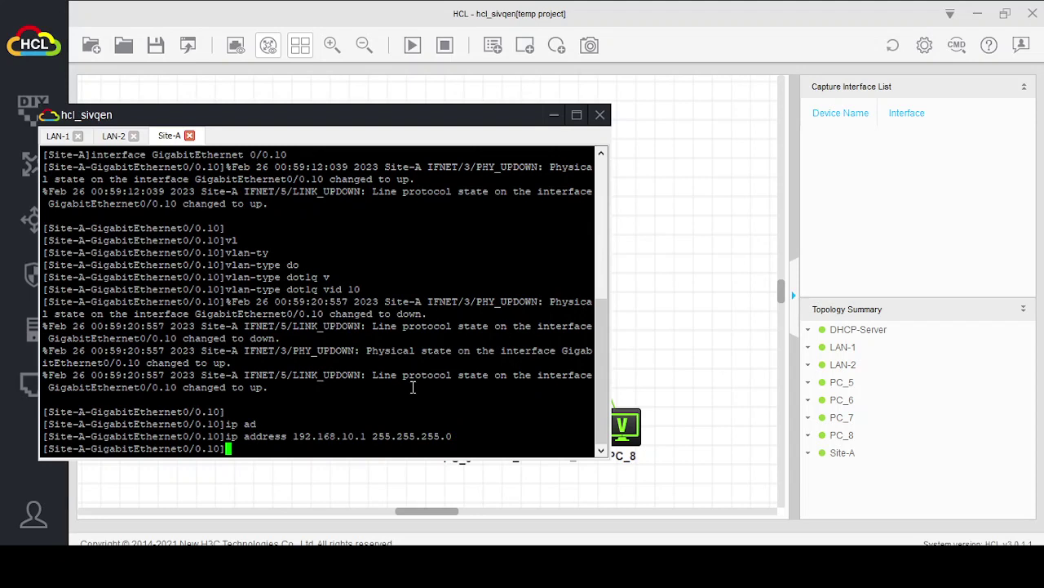
Return to system view and enter subinterface GigabitEthernet0/0.20
type("quit")
key("Return")
type("inter")
key("Tab")
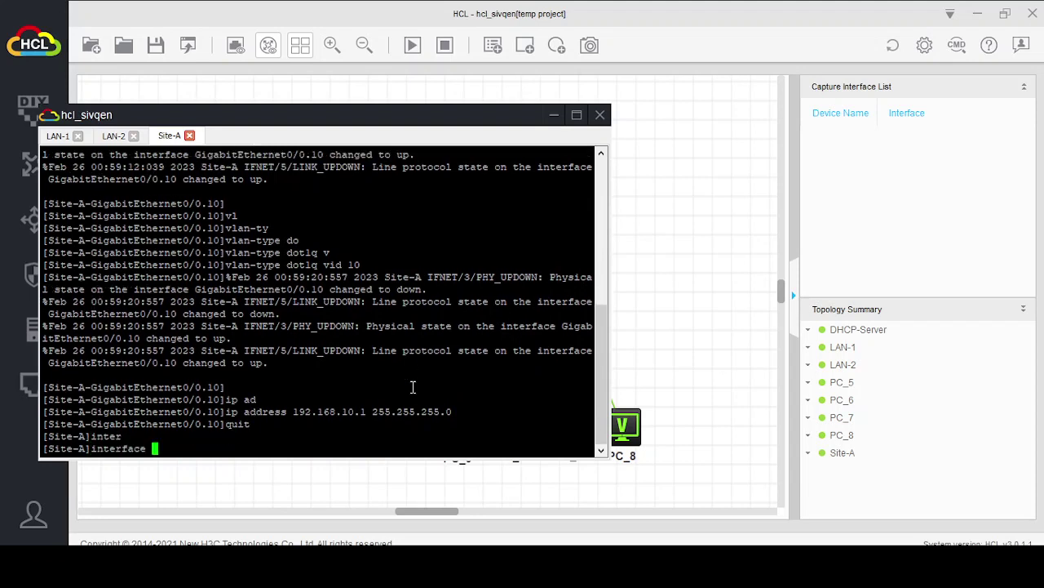
type("gi")
key("Tab")
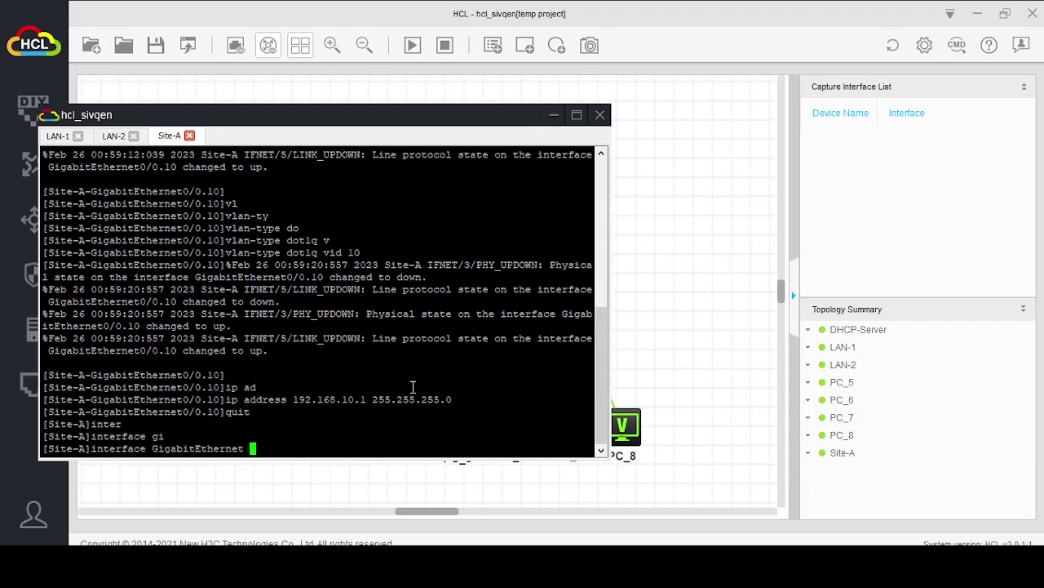
type("0/0.20")
key("Return")
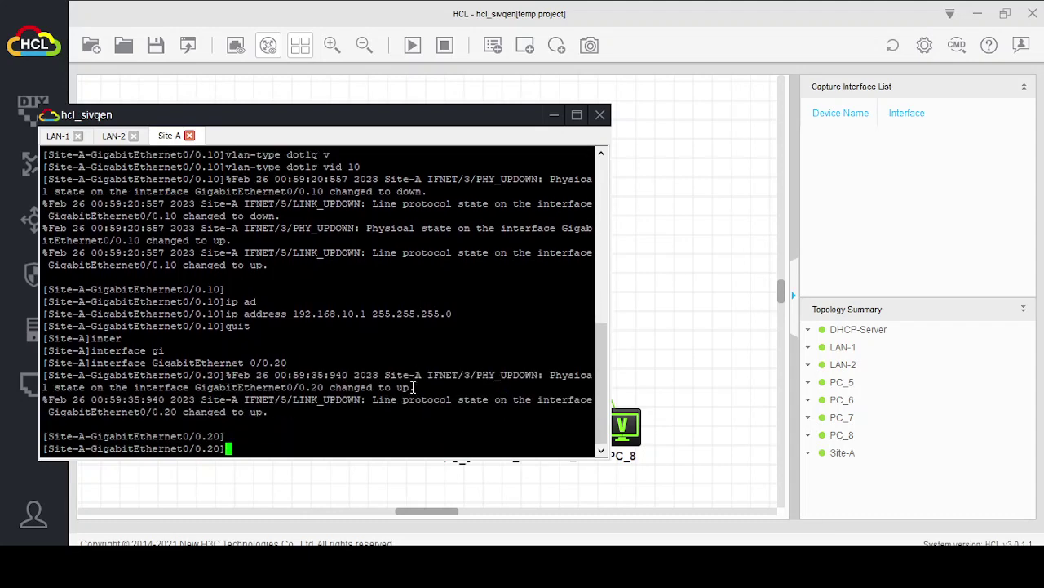
Set the subinterface's encapsulation to dot1q VLAN 20
type("vl")
key("Tab")
type("ty")
key("Tab")
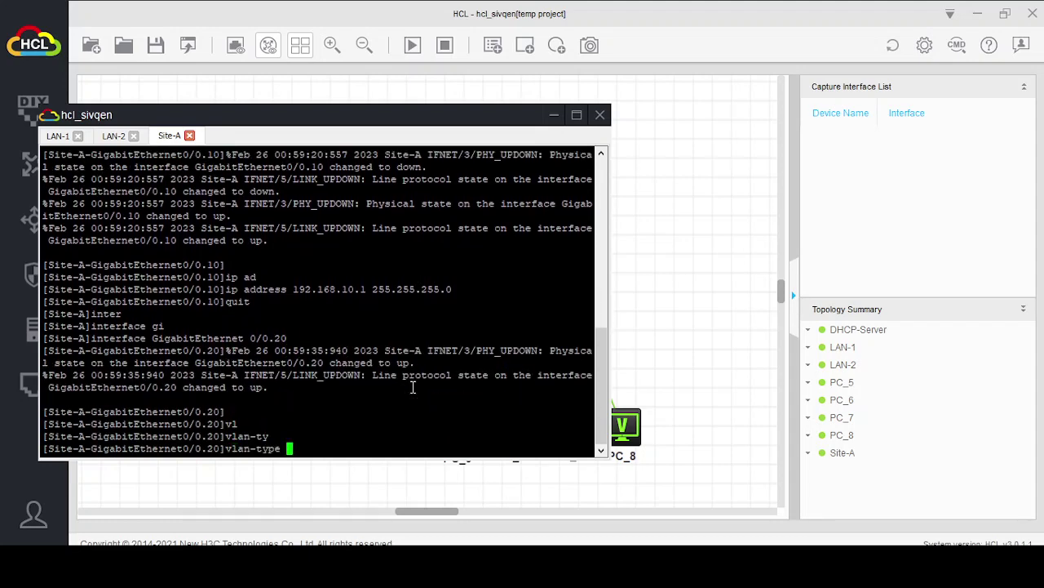
type("do")
key("Tab")
type("v")
key("Tab")
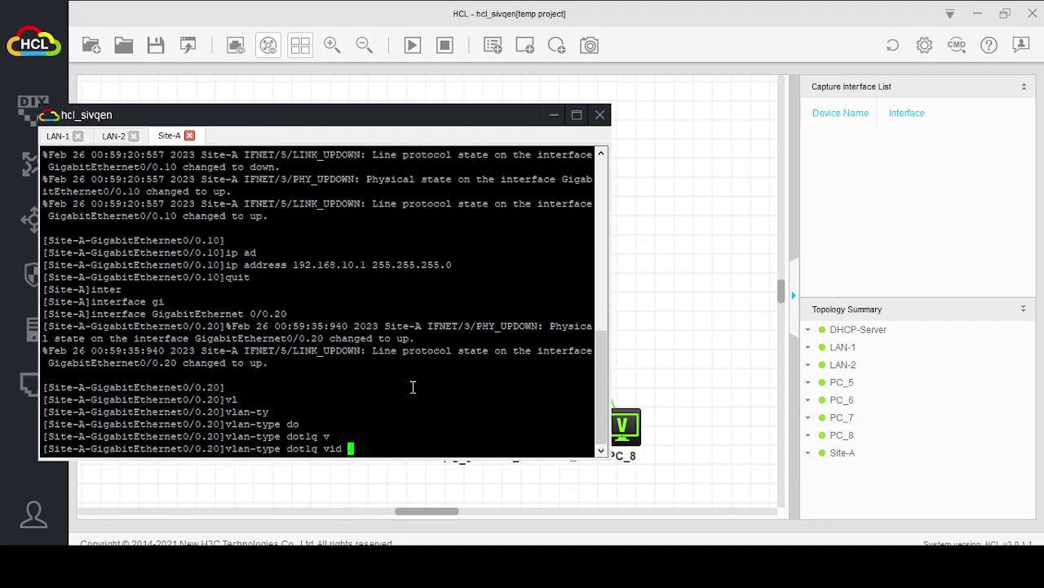
type("20")
key("Return")
Assign 192.168.20.1 255.255.255.0 to the subinterface and return to system view
type("i")
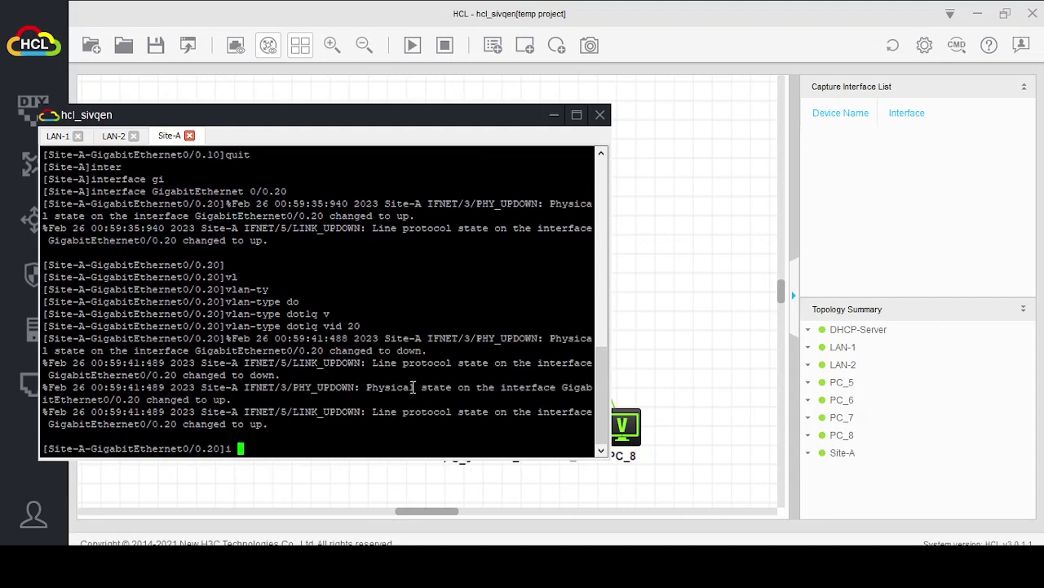
type("p ad")
key("Tab")
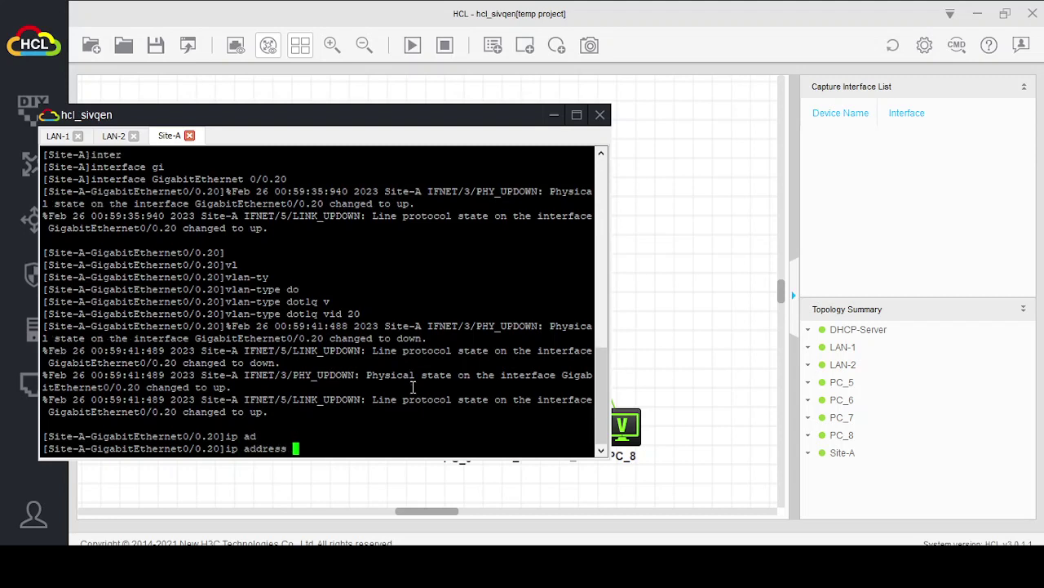
type("192.168.20.1 255.255.255.0")
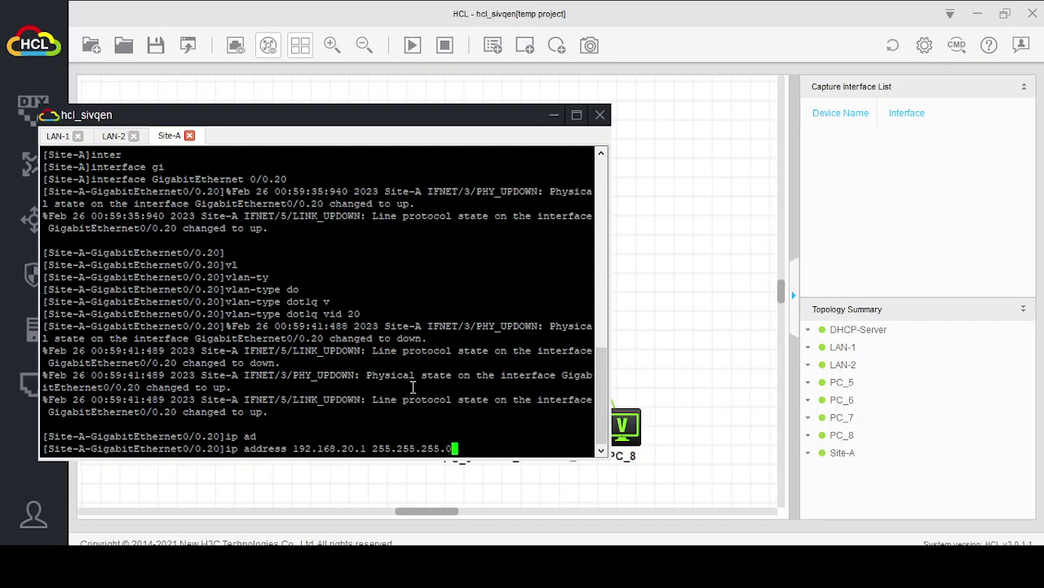
key("Return")
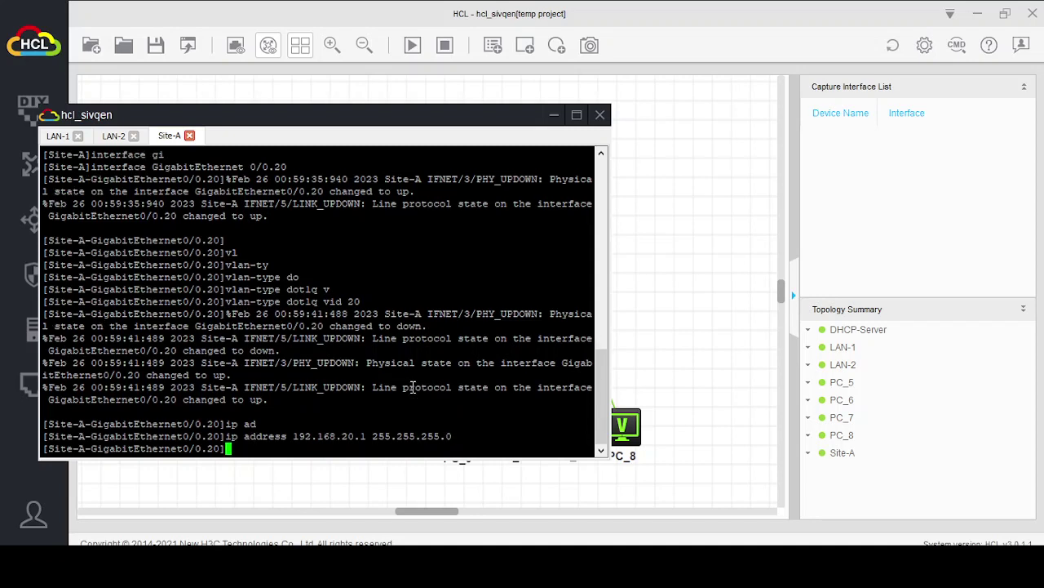
key("Return")
key("Return")
type("quit")
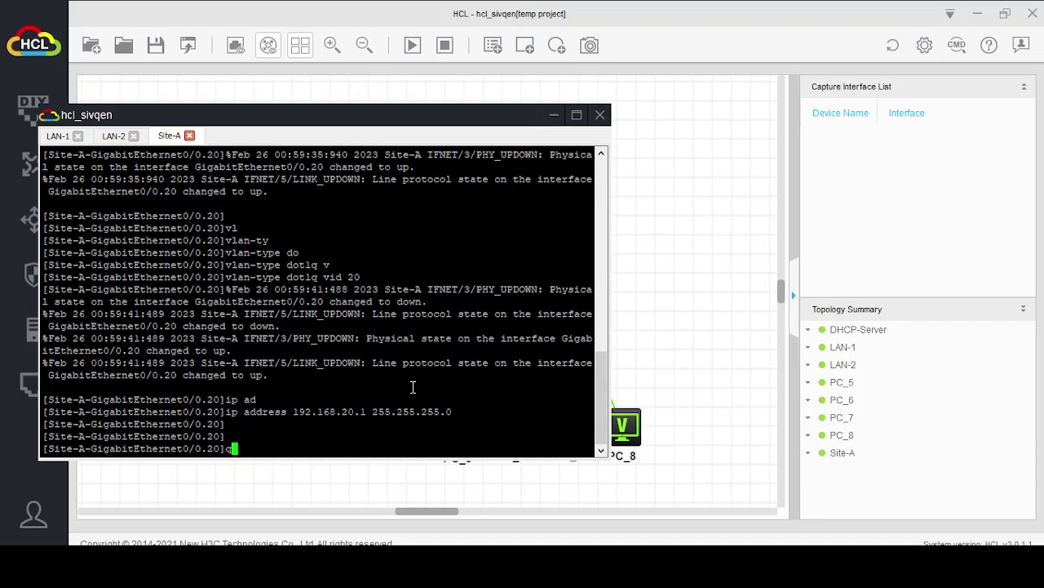
key("Return")
key("Return")
key("Return")
key("Return")
Begin the interface command for the next GigabitEthernet subinterface
type("inter")
key("Tab")
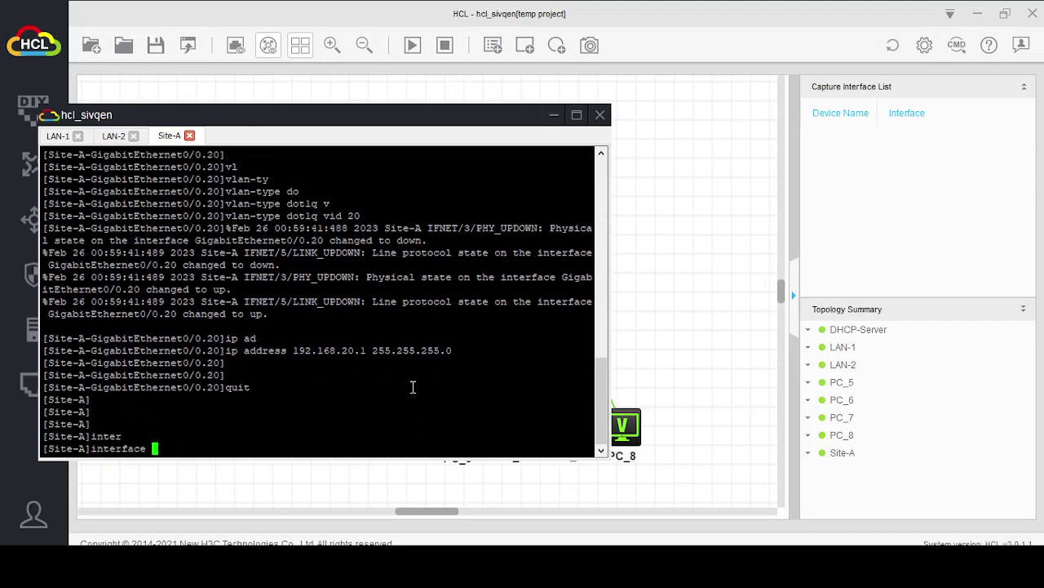
type("gi")
key("Tab")
Enter subinterface GigabitEthernet0/1.30 and tag it dot1q VLAN 30
type("0/1")
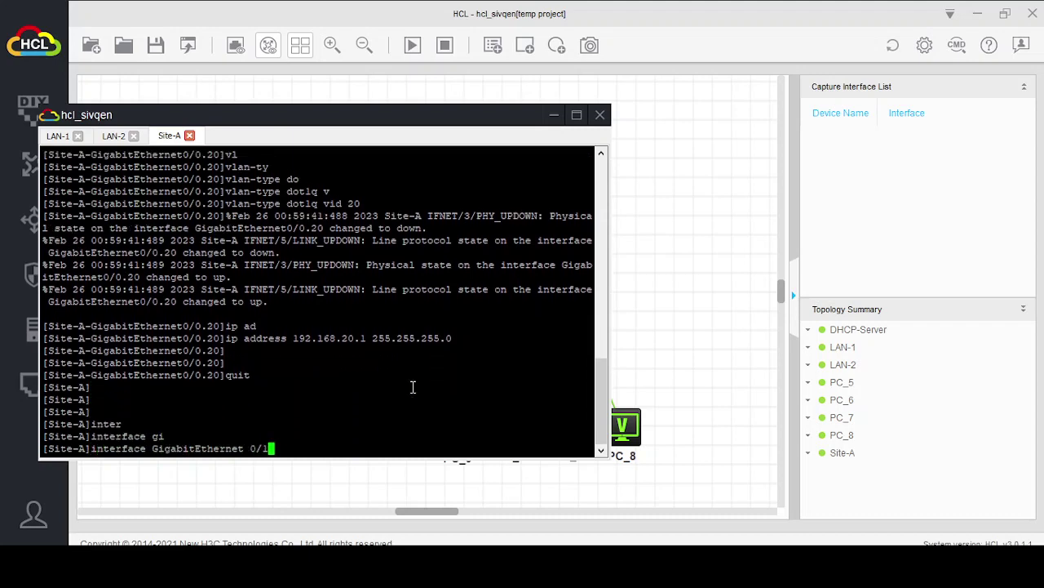
type(".30")
key("Return")
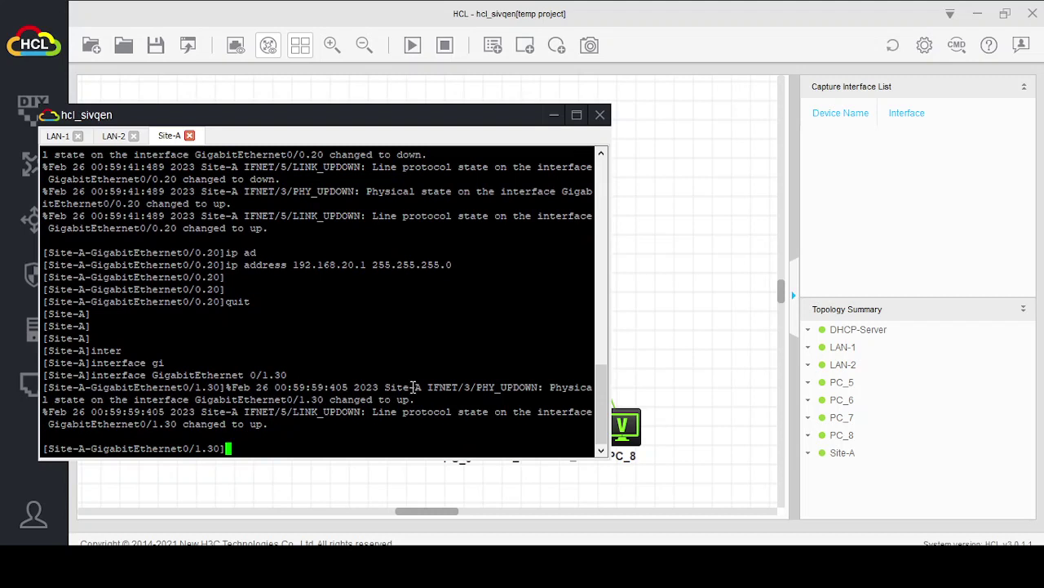
type("vl")
key("Tab")
type("an-ty")
key("Tab")
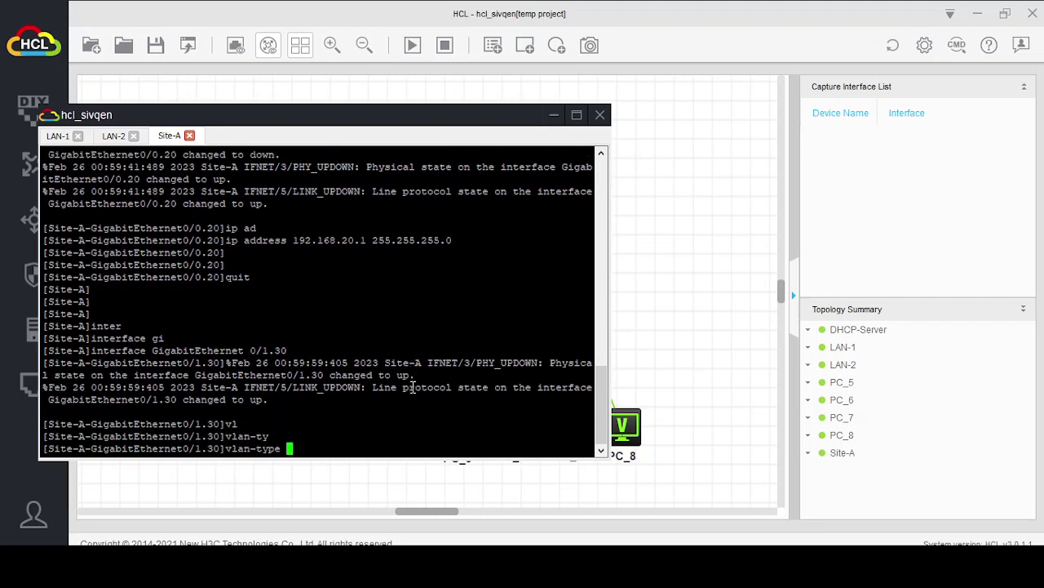
type("do")
key("Tab")
type("v")
key("Tab")
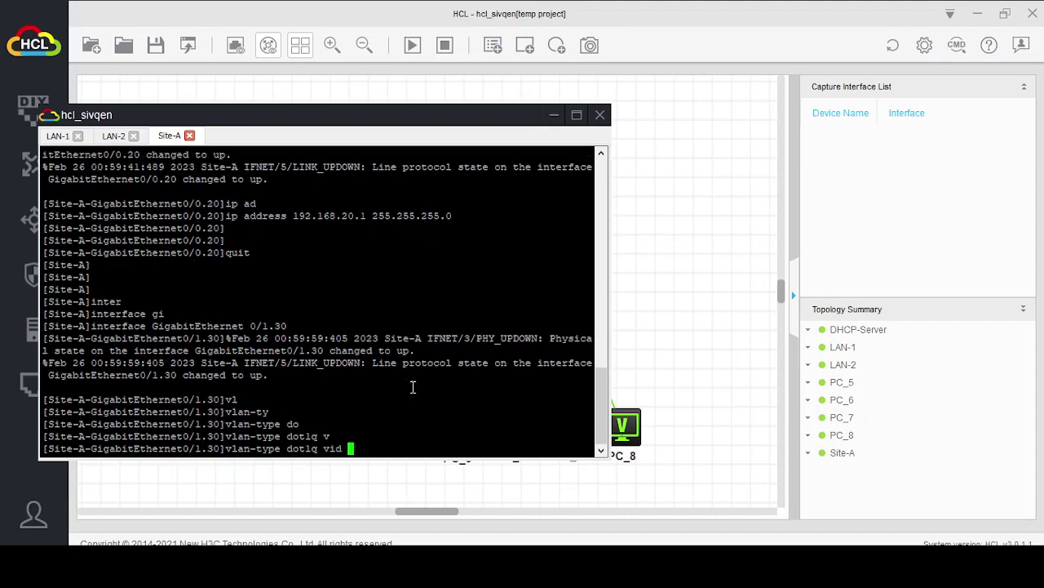
type("30")
key("Return")
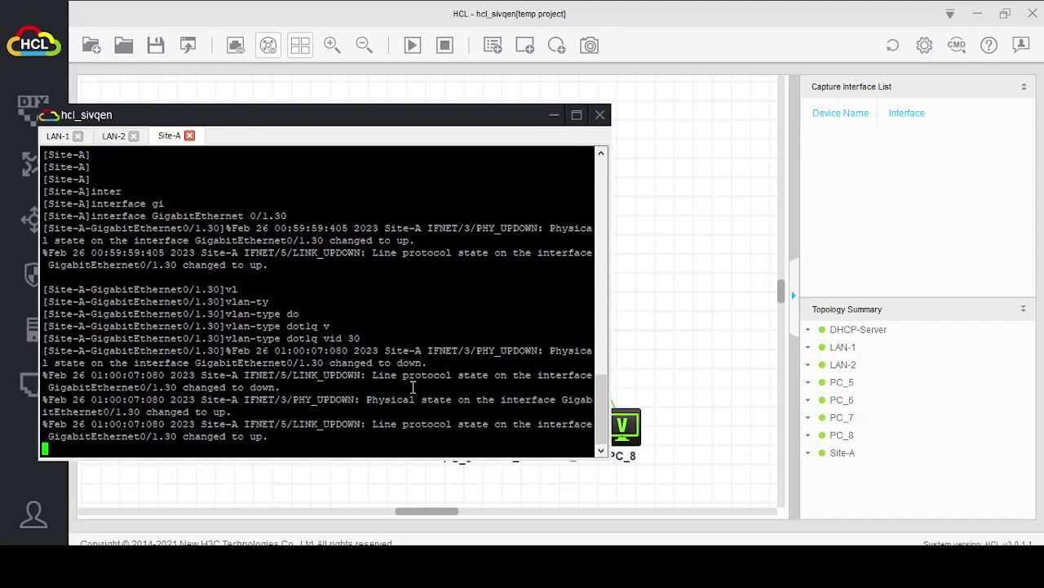
key("Return")
Assign 192.168.30.1 255.255.255.0 to the subinterface and leave it
type("ip ad")
key("Tab")
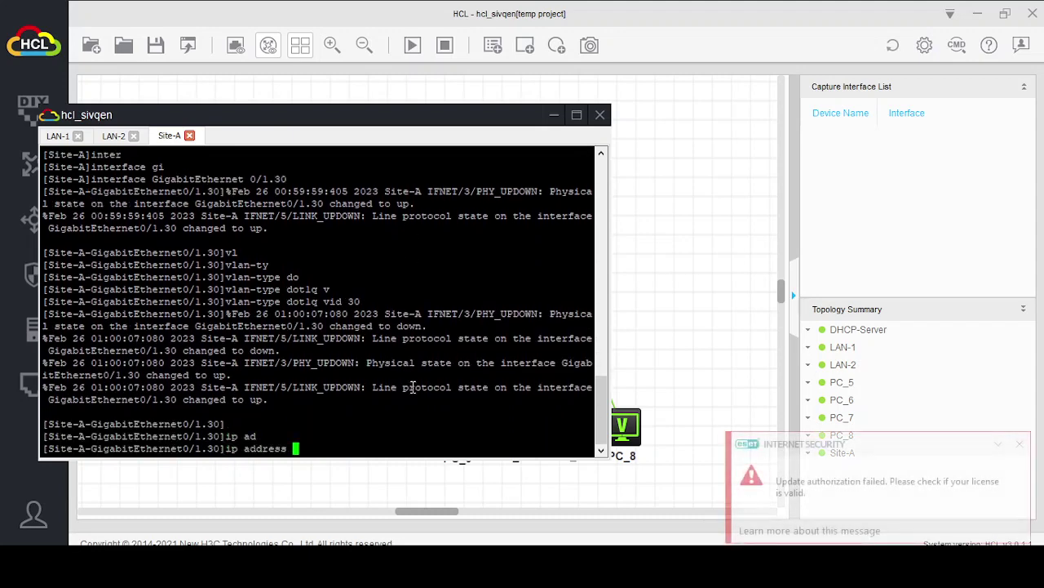
type("192.168.")
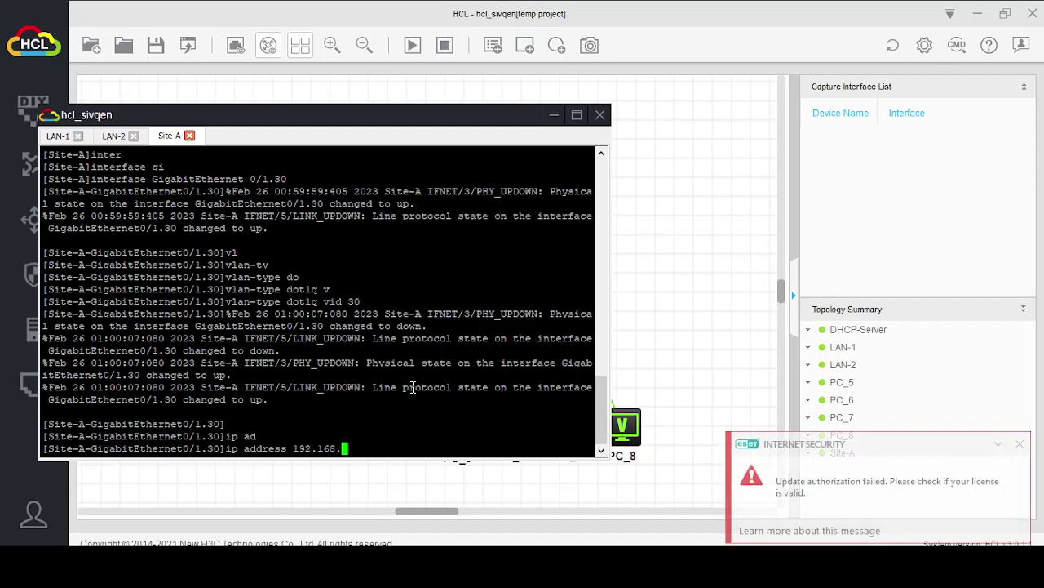
type("30.1 255.255.255.0")
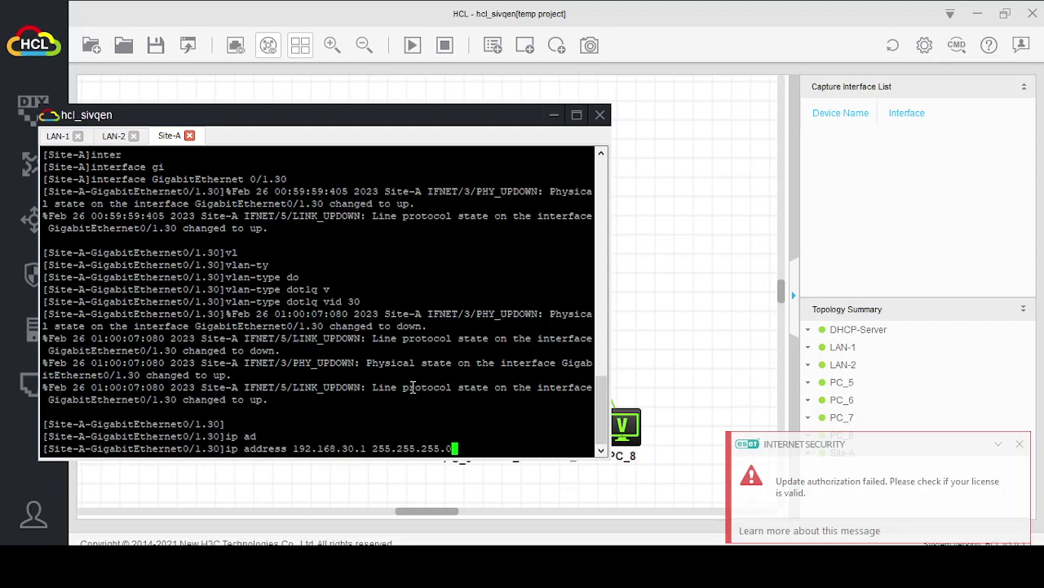
key("Return")
type("quit")
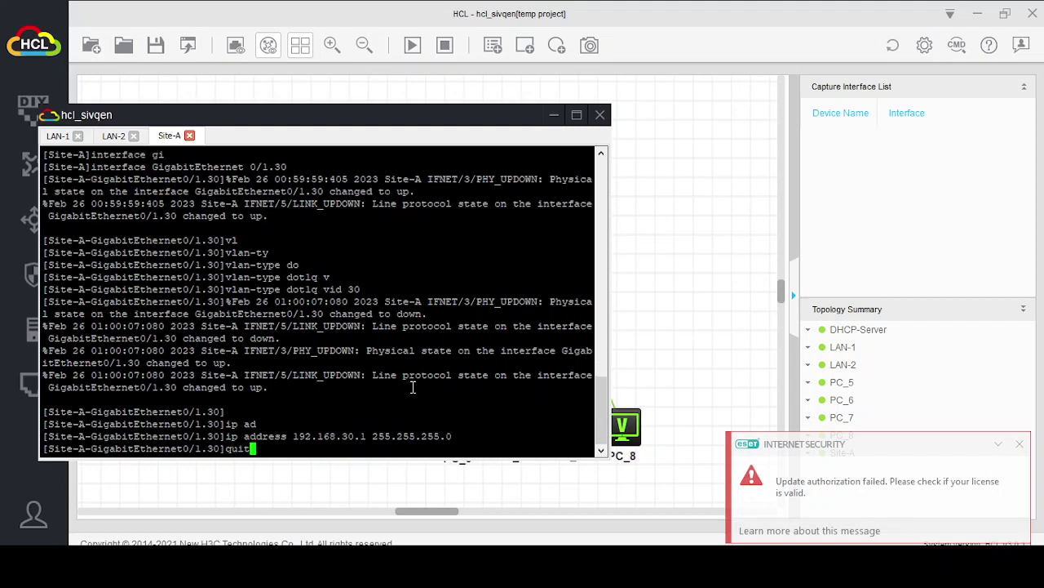
key("Return")
type("inter")
key("Tab")
Enter subinterface GigabitEthernet0/1.40, correcting the mistyped interface number along the way
type("gi")
key("Tab")
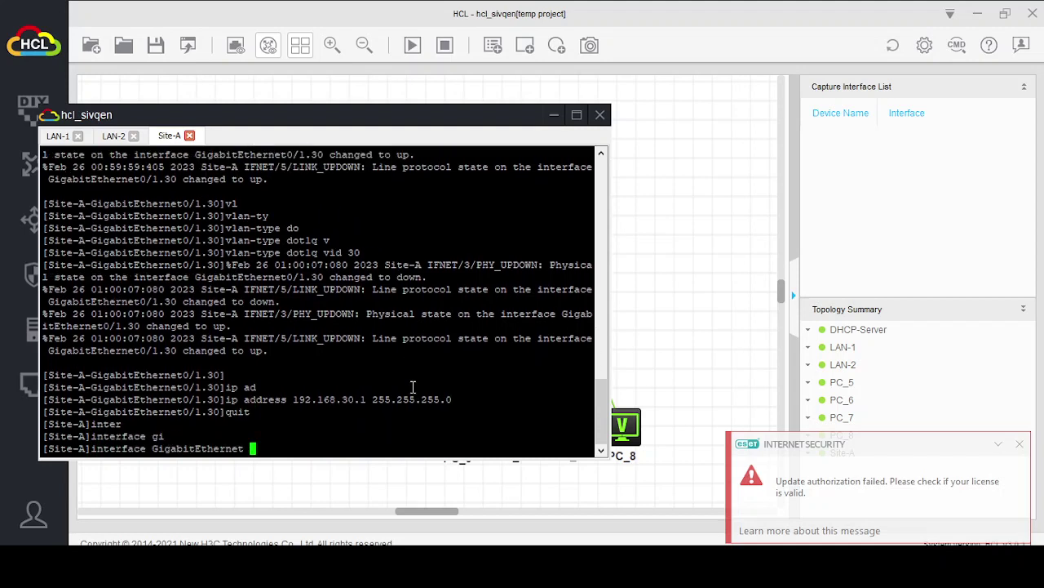
type("1/0")
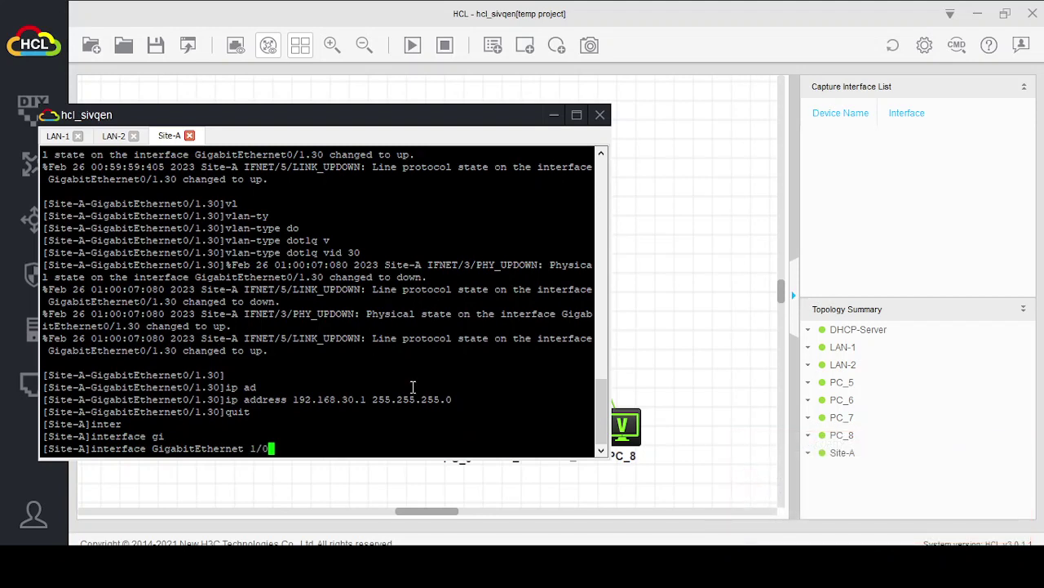
key("BackSpace")
key("BackSpace")
key("BackSpace")
type("0/1.")
key("Return")
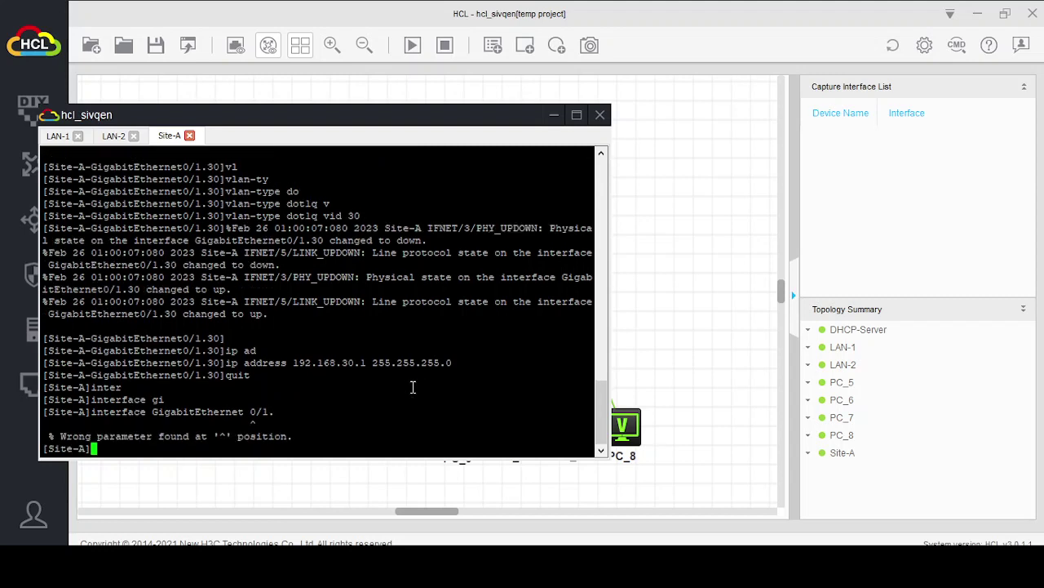
key("Up")
key("BackSpace")
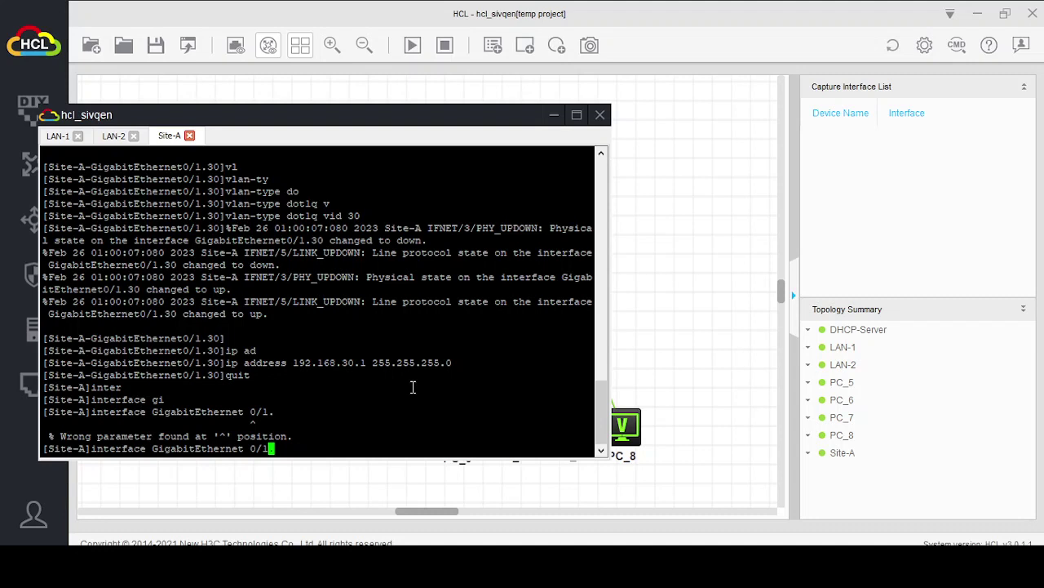
type("40.")
key("Return")
key("Return")
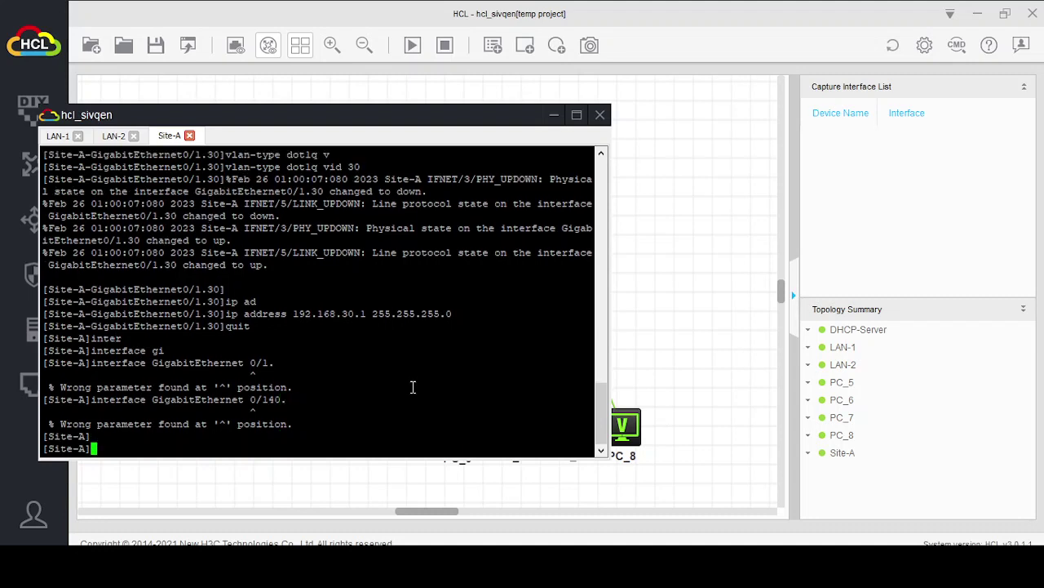
key("Up")
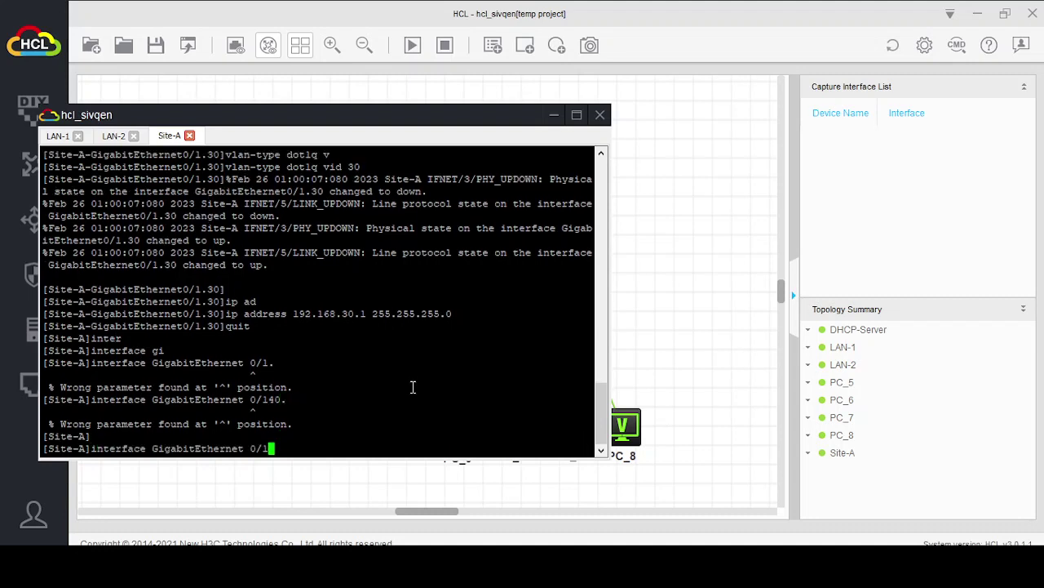
type(".40")
key("Return")
key("Return")
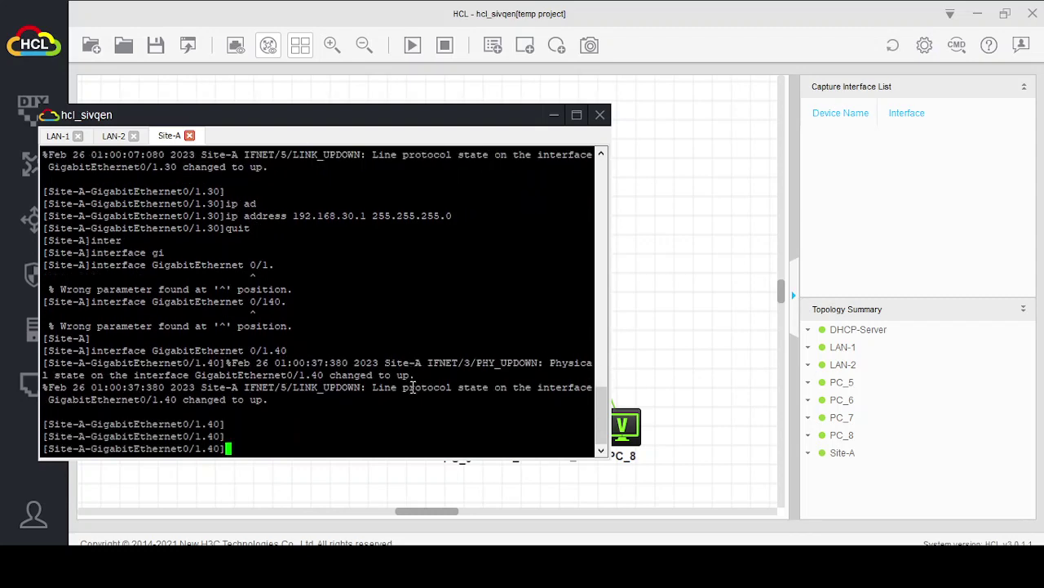
Set the subinterface's encapsulation to dot1q VLAN 40
type("vl")
key("Tab")
type("ty")
key("Tab")
type("do")
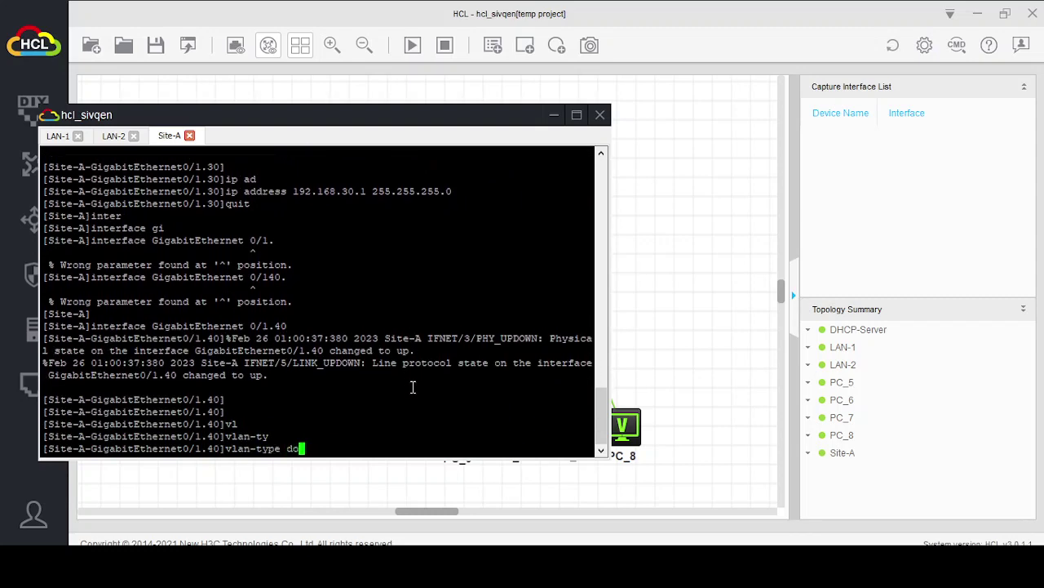
key("Tab")
type("v")
key("Tab")
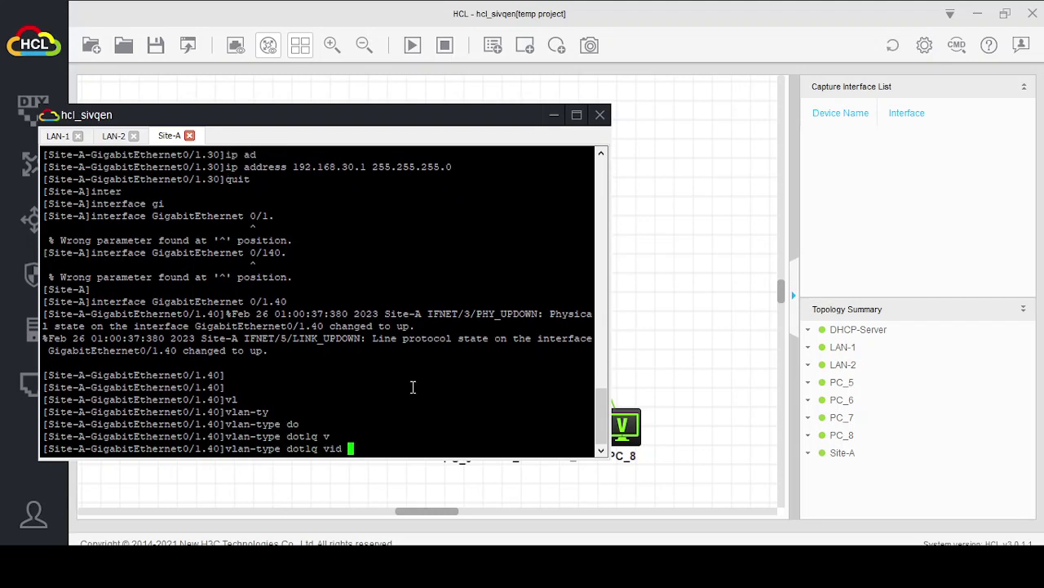
type("40")
key("Return")
Assign 192.168.40.1/24 to the subinterface and exit to system view
type("ip ad")
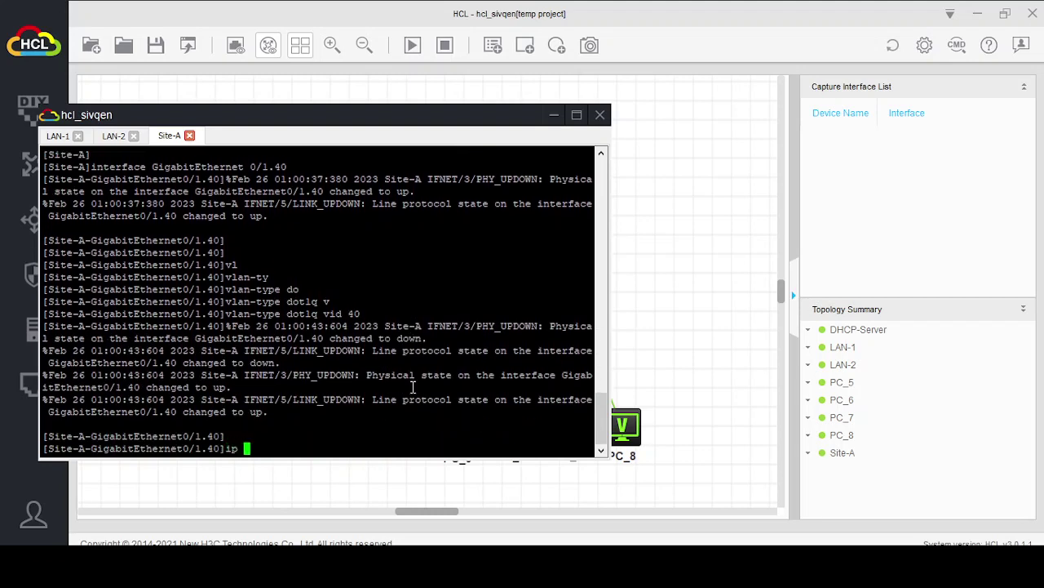
key("Tab")
type("192.1")
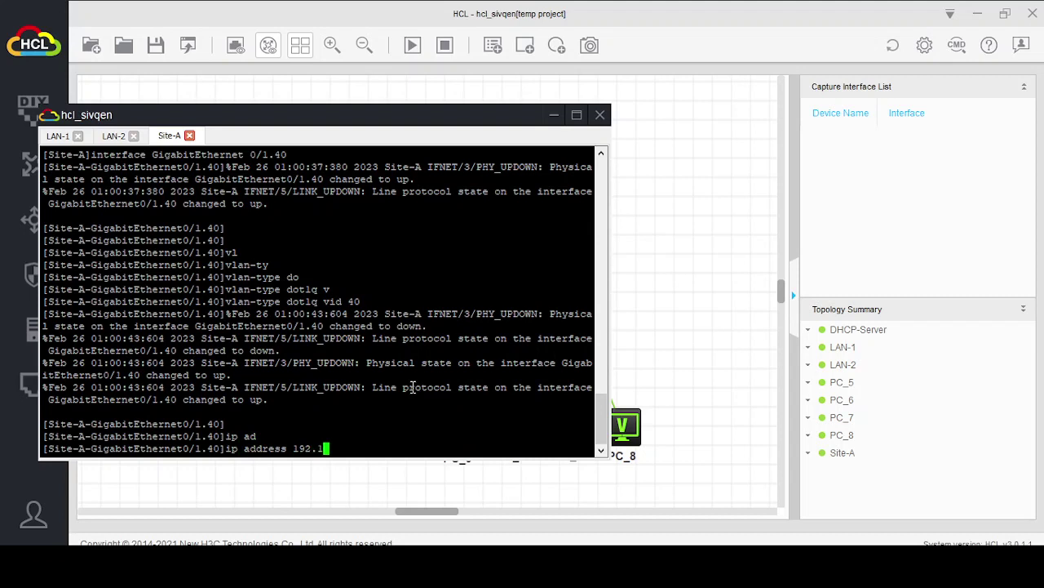
type("68.40.1 255.255.255.255.0")
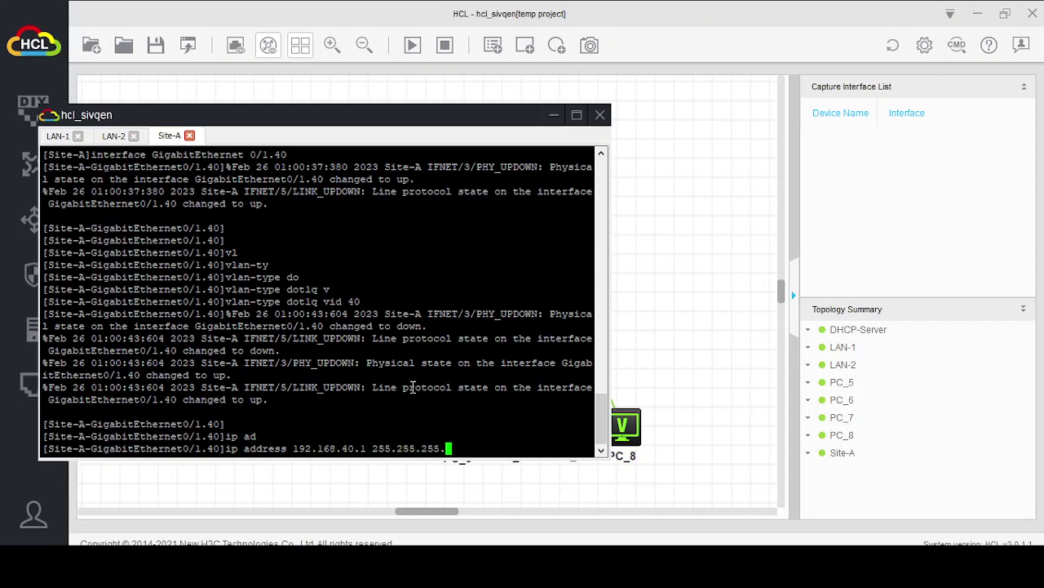
key("Return")
key("Return")
key("Return")
key("Return")
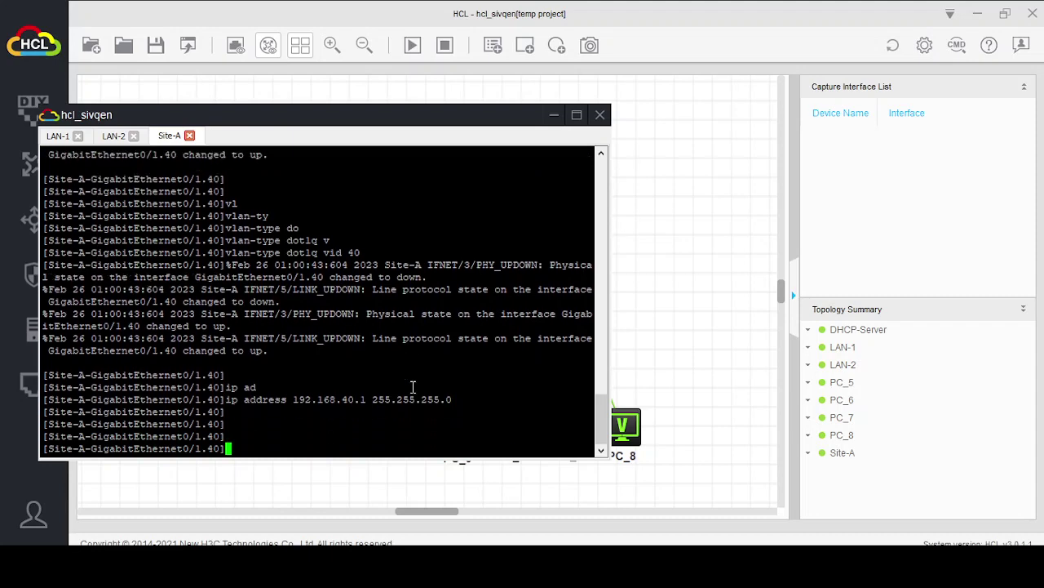
type("quit")
key("Return")
key("Return")
key("Return")
key("Return")
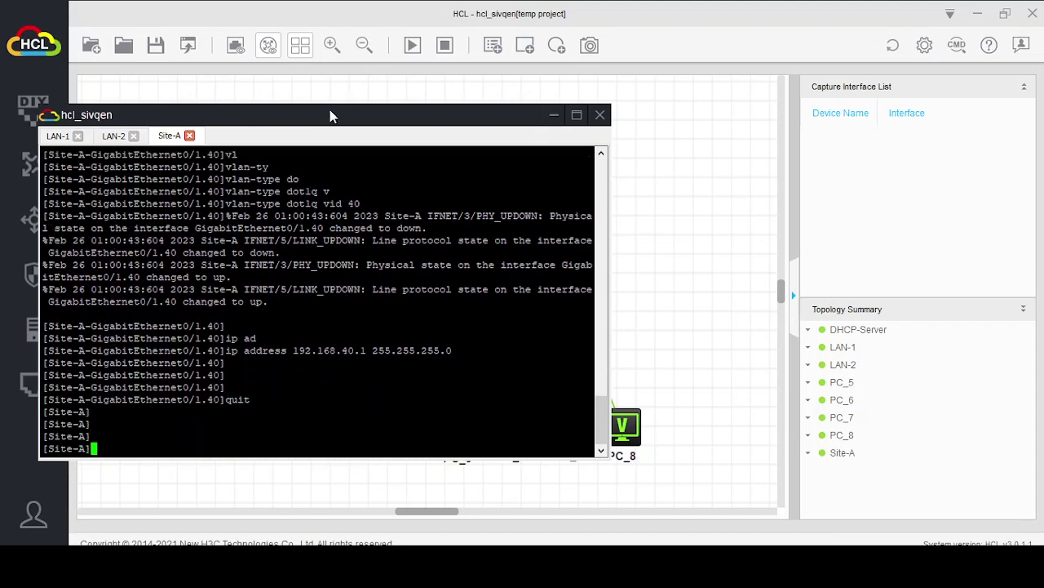
Move the console aside to uncover the topology and enter interface GigabitEthernet0/2
left_click_drag(330, 109, 439, 92)
type("int")
key("Tab")
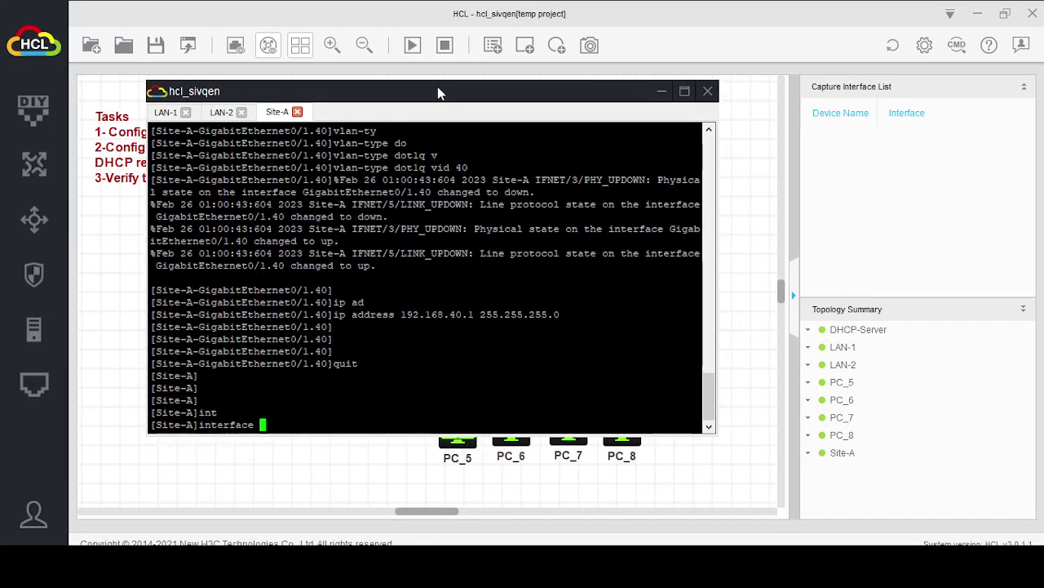
type("gi")
key("Tab")
type("0/")
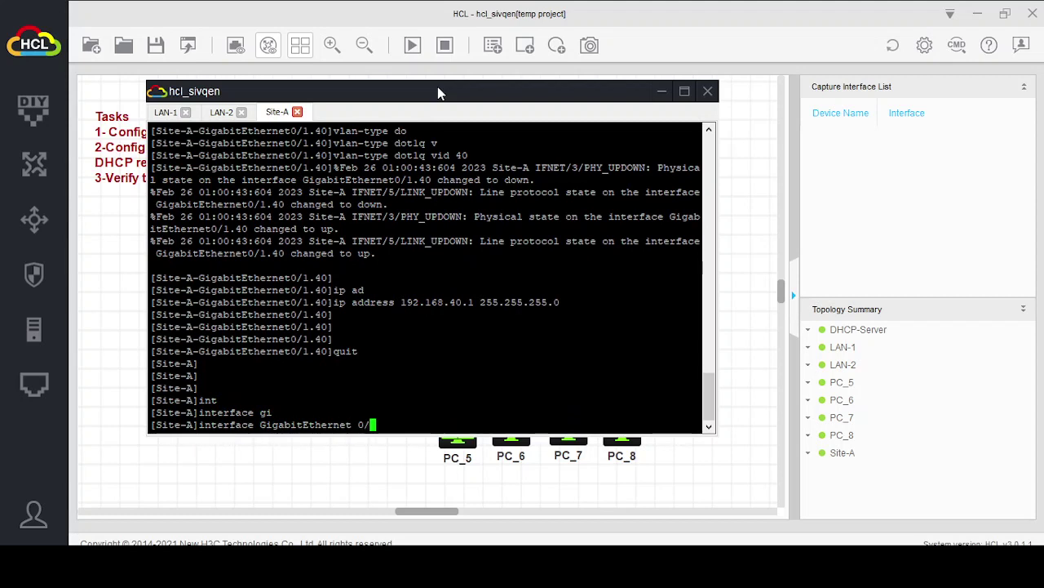
type("2")
key("Return")
key("Return")
key("Return")
Assign 1.1.1.1 255.255.255.0 to GigabitEthernet0/2 and return to system view
type("ip ad")
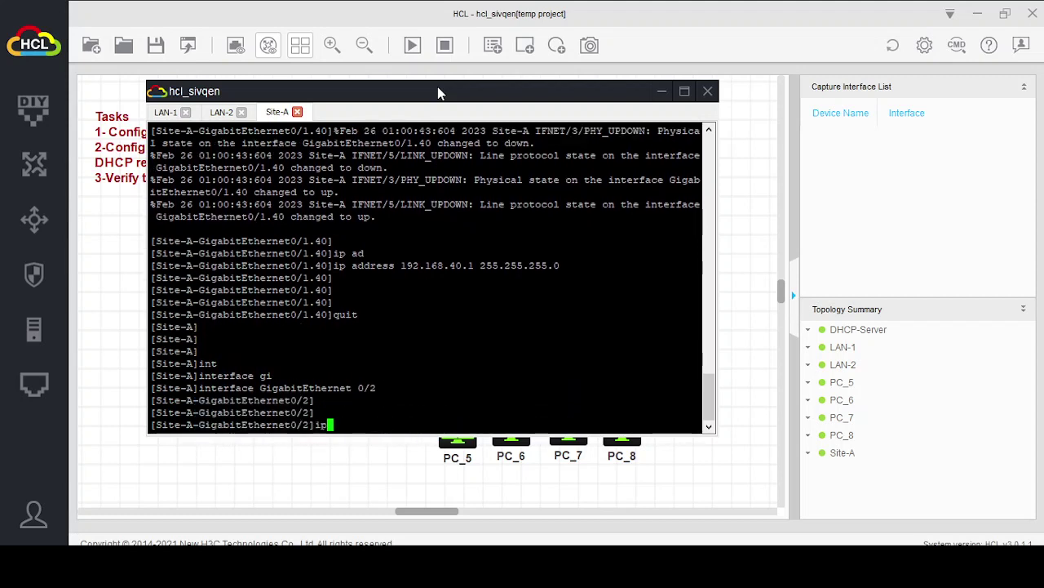
key("Tab")
type("1.")
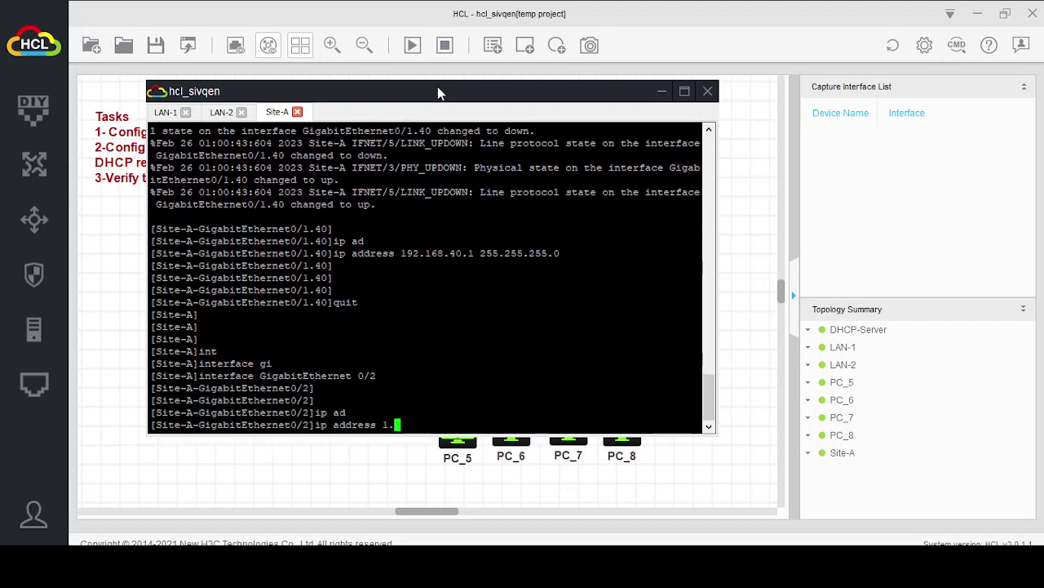
type("1.1.1")
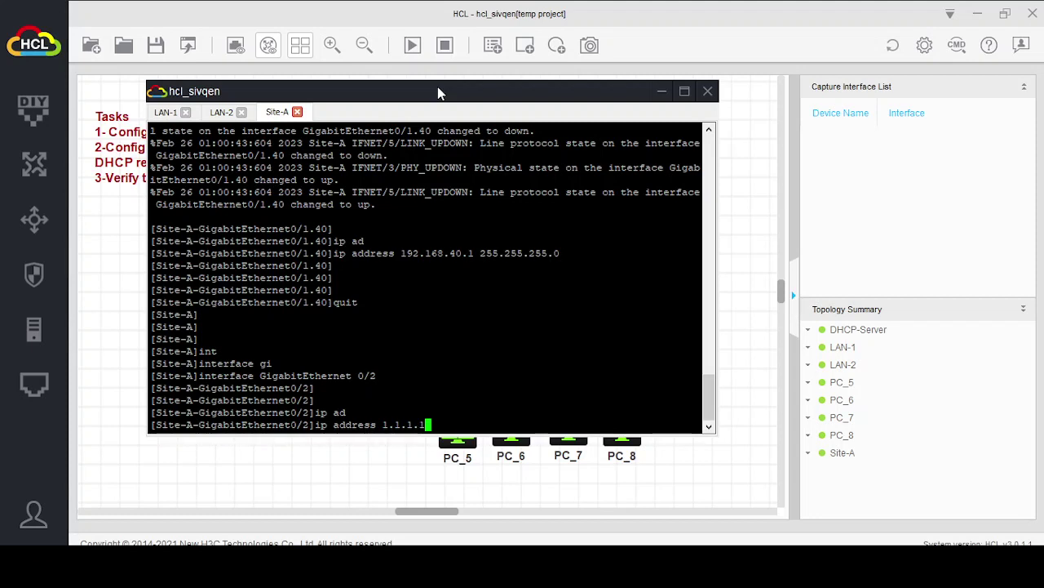
type(" 255.255.255.0")
key("Return")
key("Return")
key("Return")
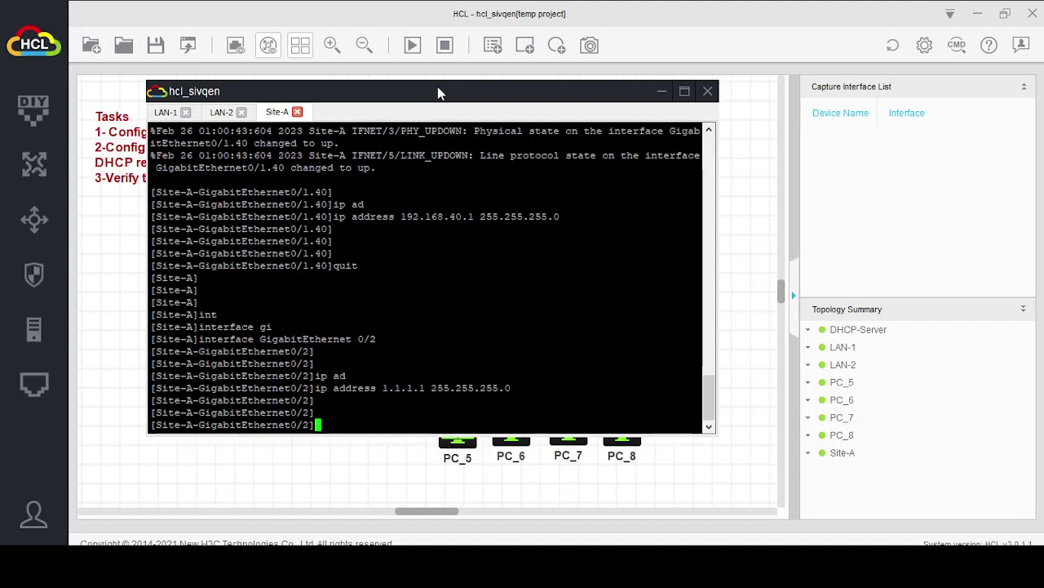
type("quit")
key("Return")
key("Return")
key("Return")
key("Return")
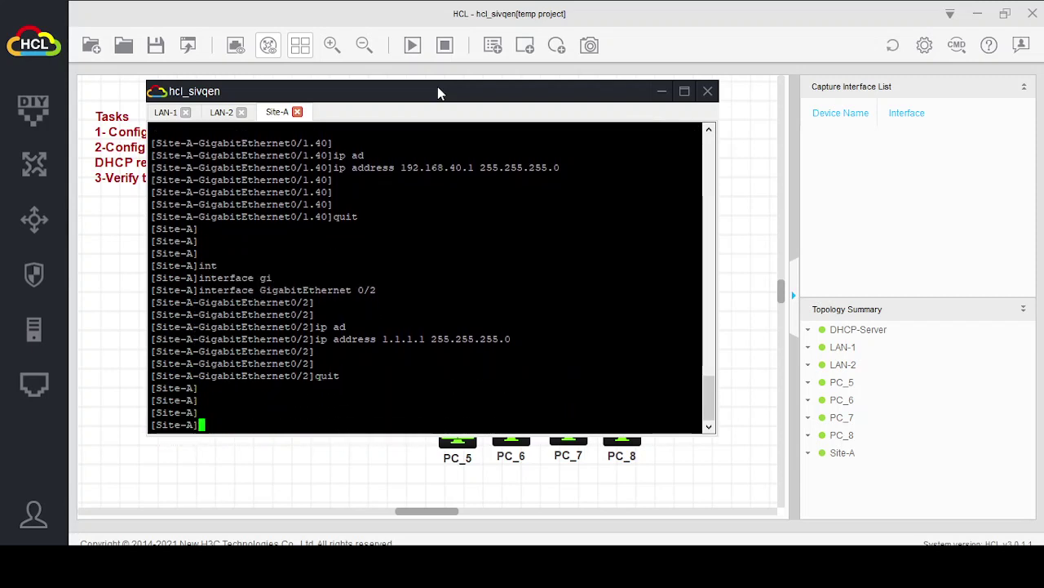
type("osp")
key("Tab")
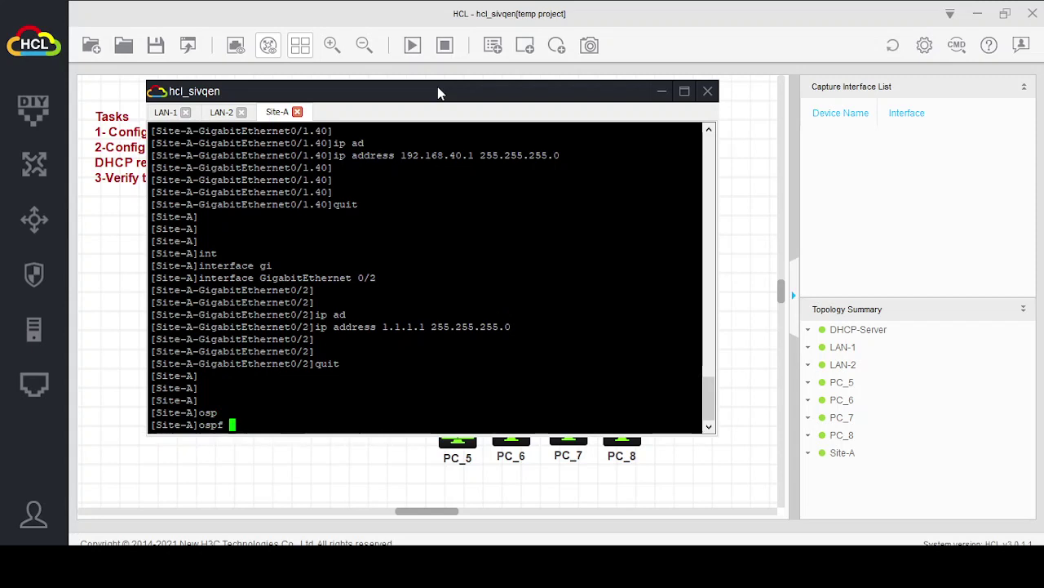
Start OSPF process 1, enter area 0, and advertise 1.1.1.0 0.0.0.255
type("1")
key("Return")
key("Return")
key("Return")
key("Return")
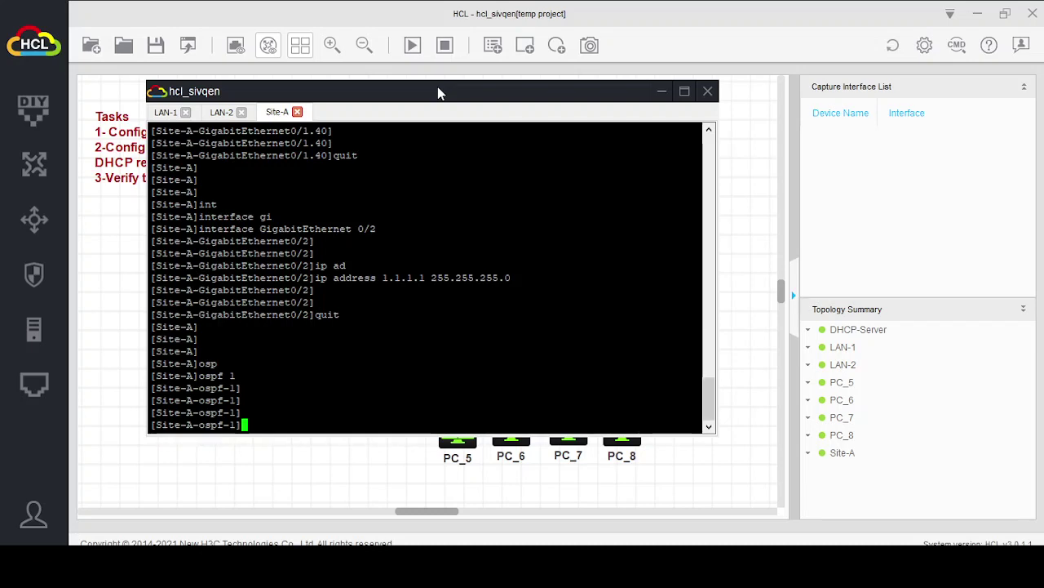
type("ar")
key("Tab")
type("0")
key("Return")
key("Return")
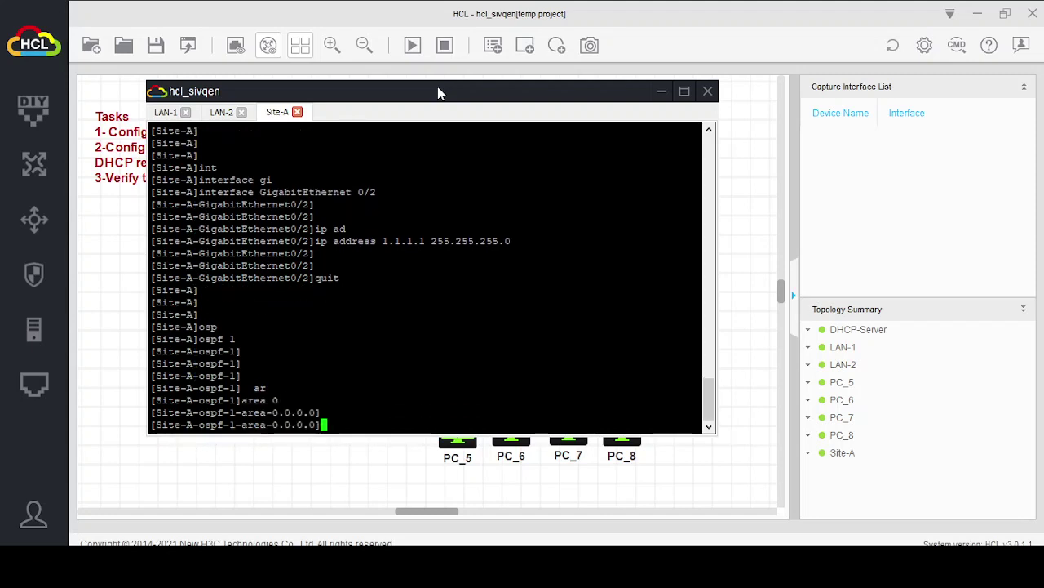
type("net")
key("Tab")
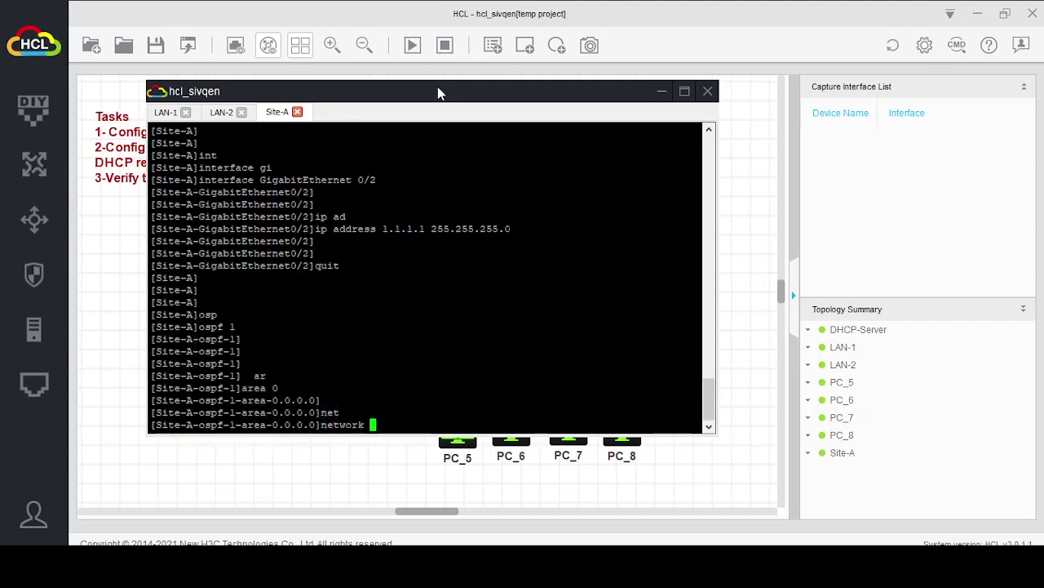
type("1.1.1.0 0.0.0.255")
key("Return")
Advertise networks 192.168.10.0, 20.0, 30.0 and 40.0 with wildcard 0.0.0.255 in area 0
type("net")
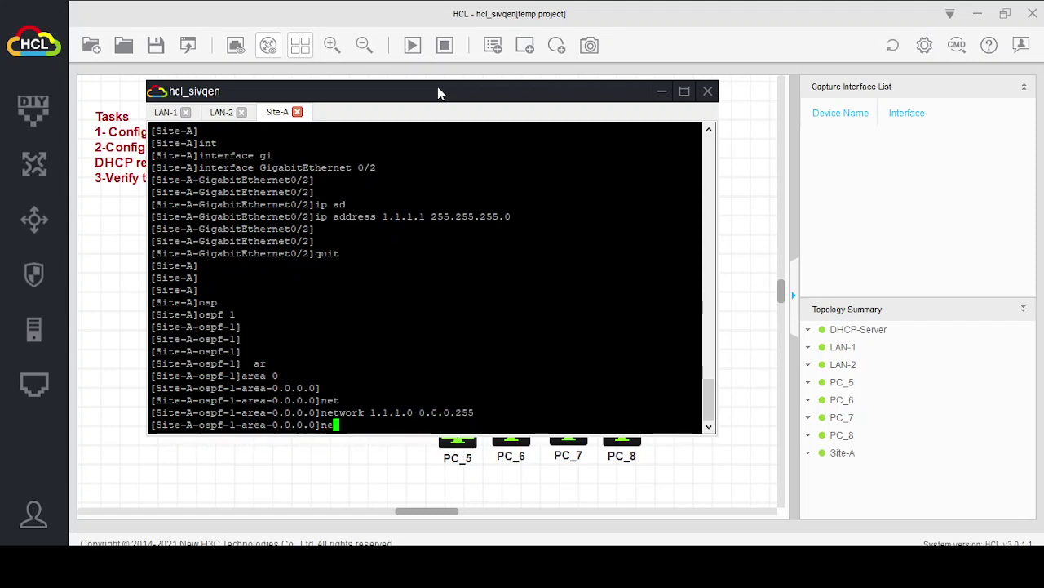
key("Tab")
type("192.")
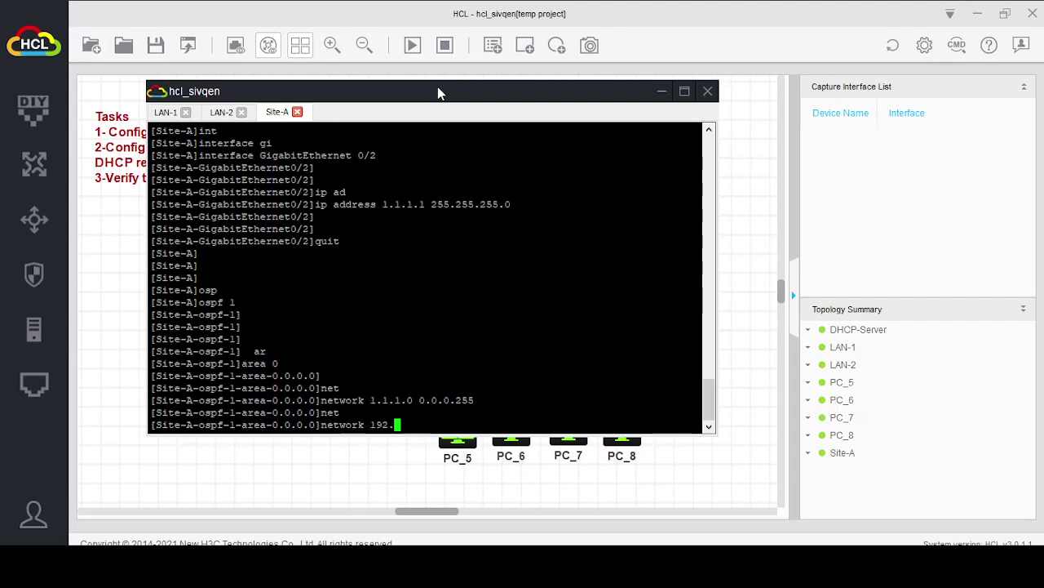
type("168.10.0 0")
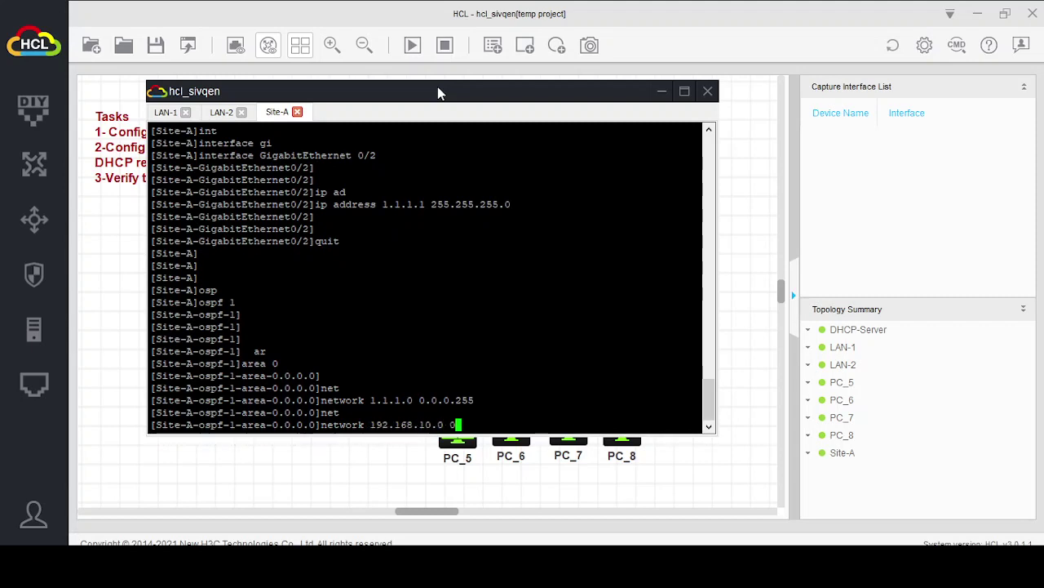
type(".0.0.255")
key("Return")
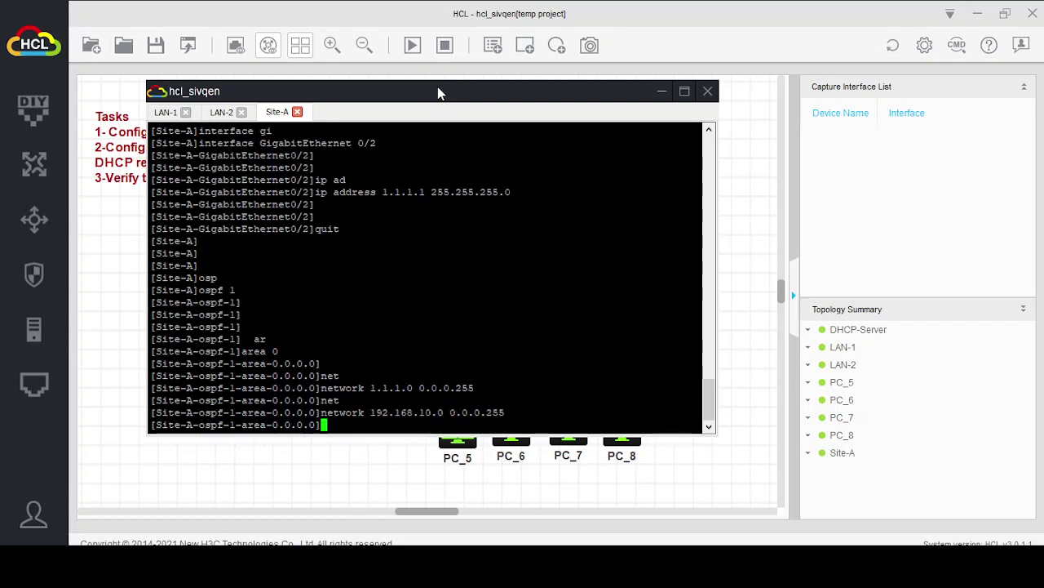
type("net")
key("Tab")
type("19")
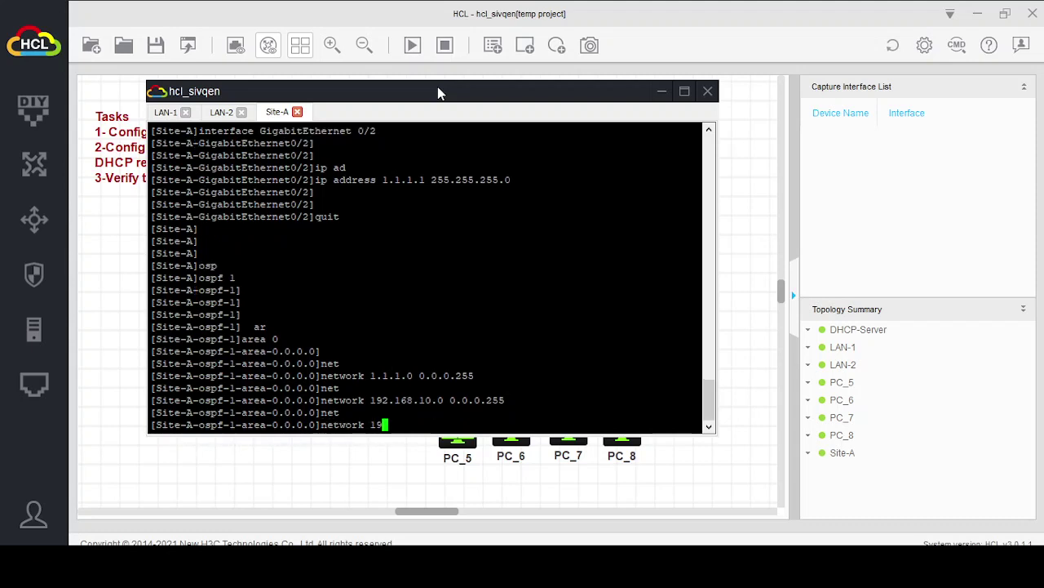
type("2.168.20.")
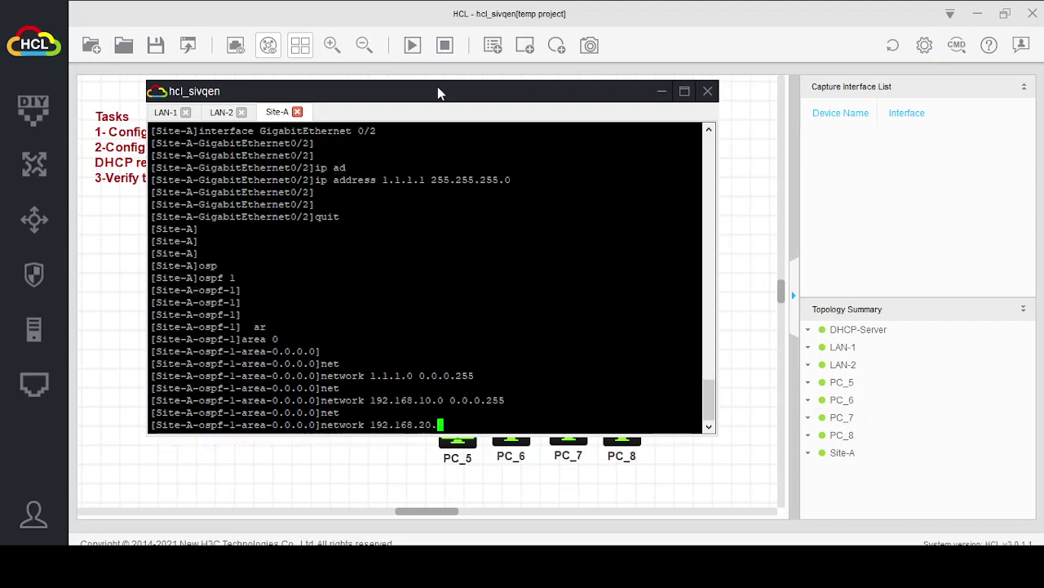
type("0 0.0.0.")
type("255")
key("Return")
type("net")
key("Tab")
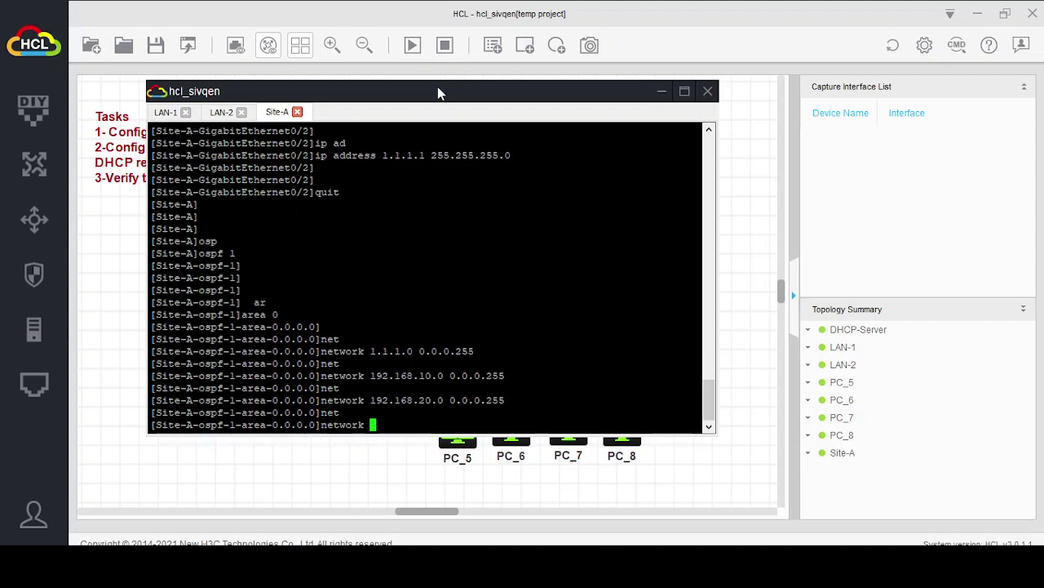
type("192.168.")
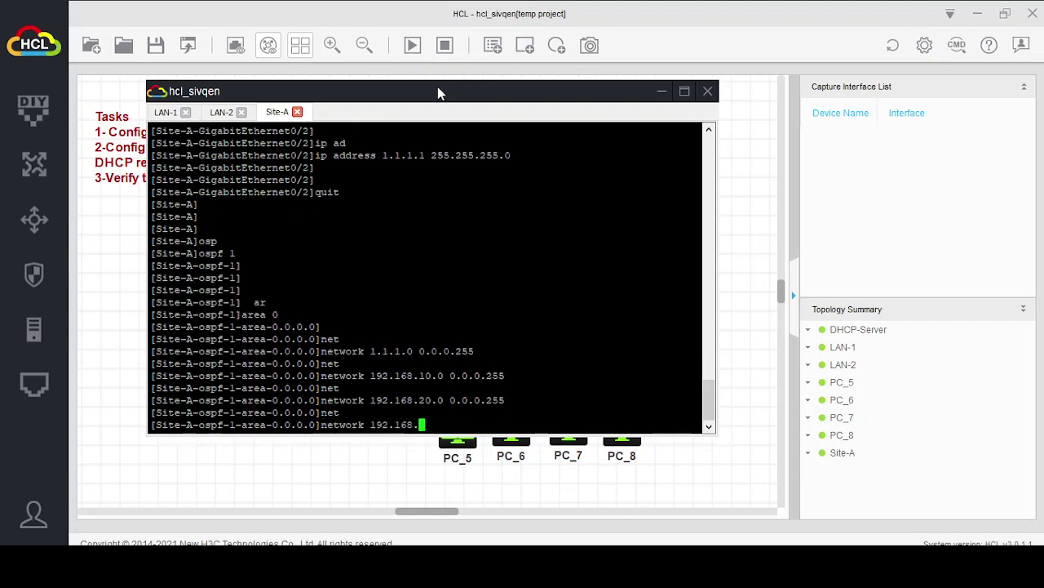
type("30.0 0.0.0.255")
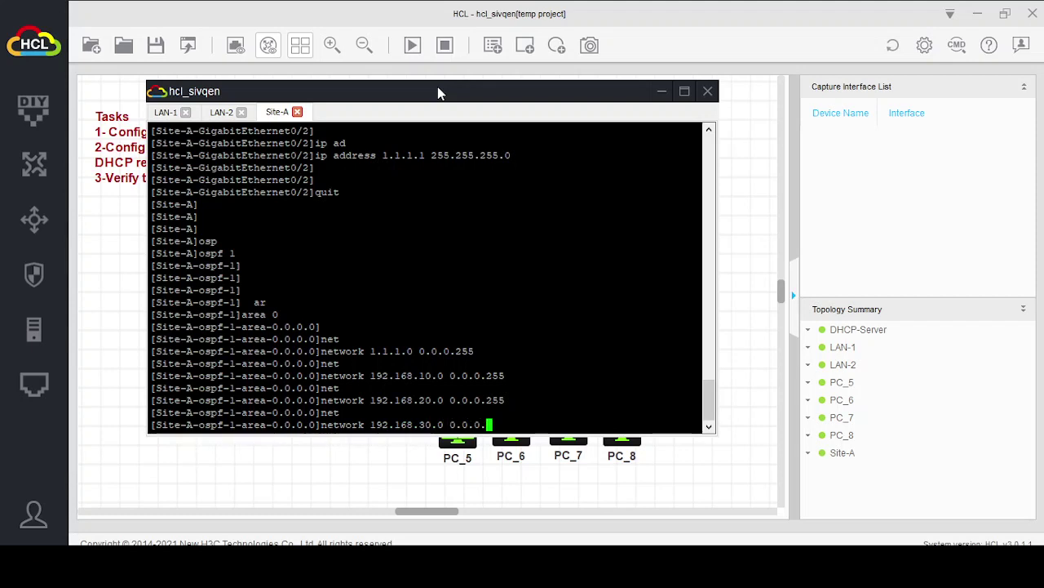
key("Return")
type("net")
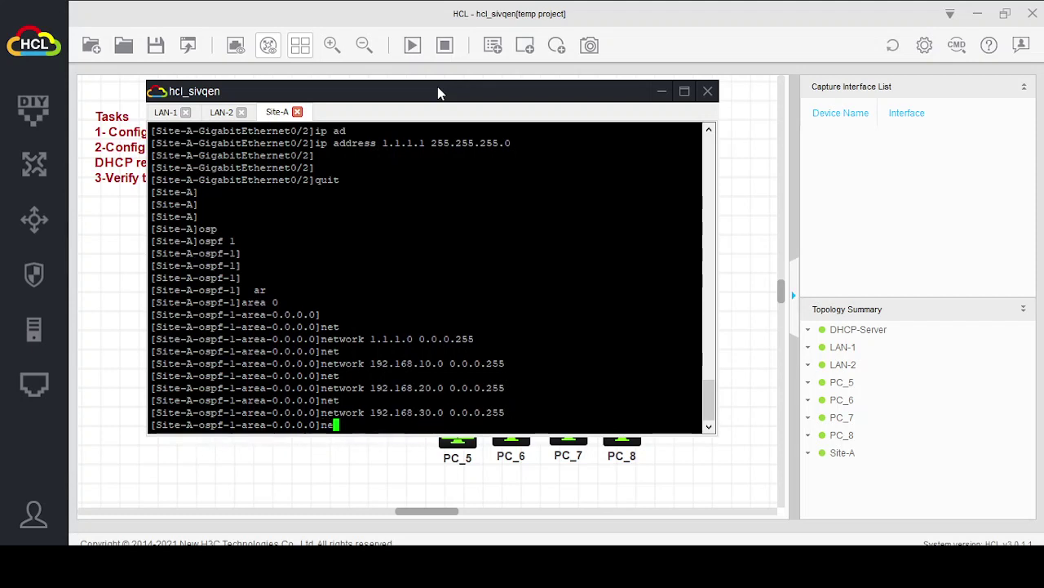
key("Tab")
type("192.16")
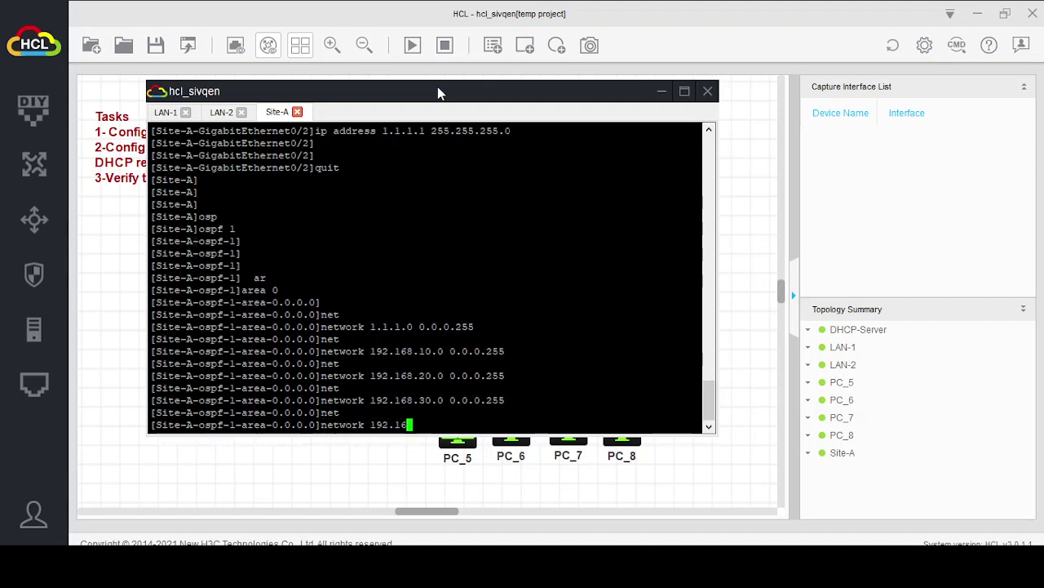
type("8.40.0 0.0.0.255")
key("Return")
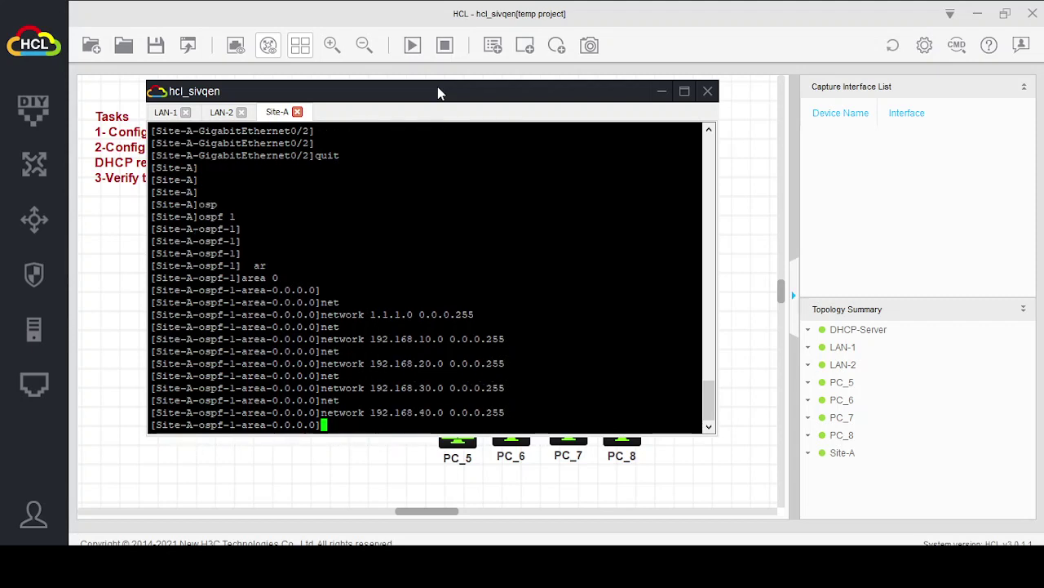
Exit OSPF back to system view and run dhcp enable
type("quit")
key("Return")
key("Return")
key("Return")
key("Return")
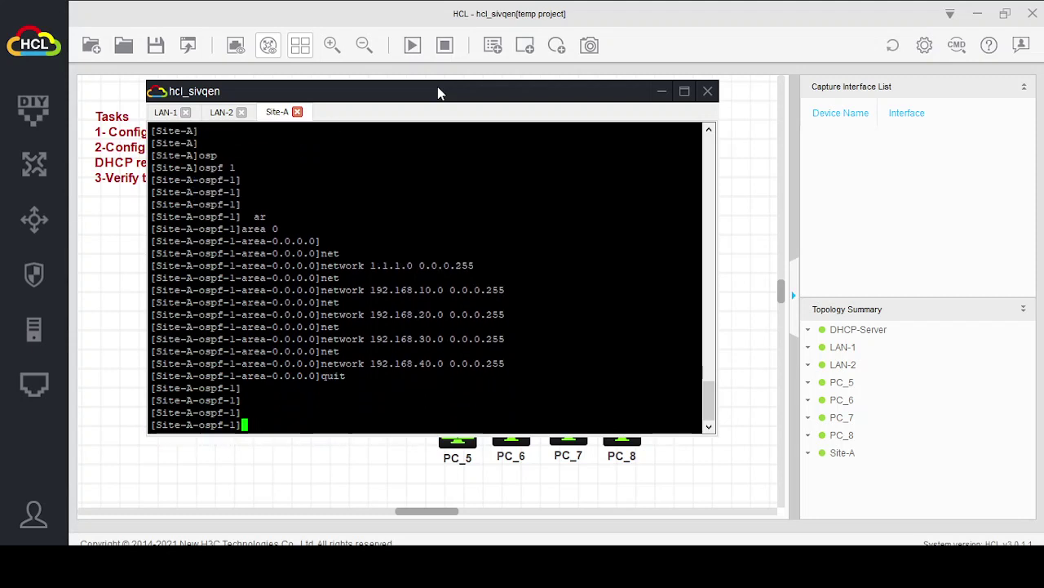
type("quit")
key("Return")
key("Return")
key("Return")
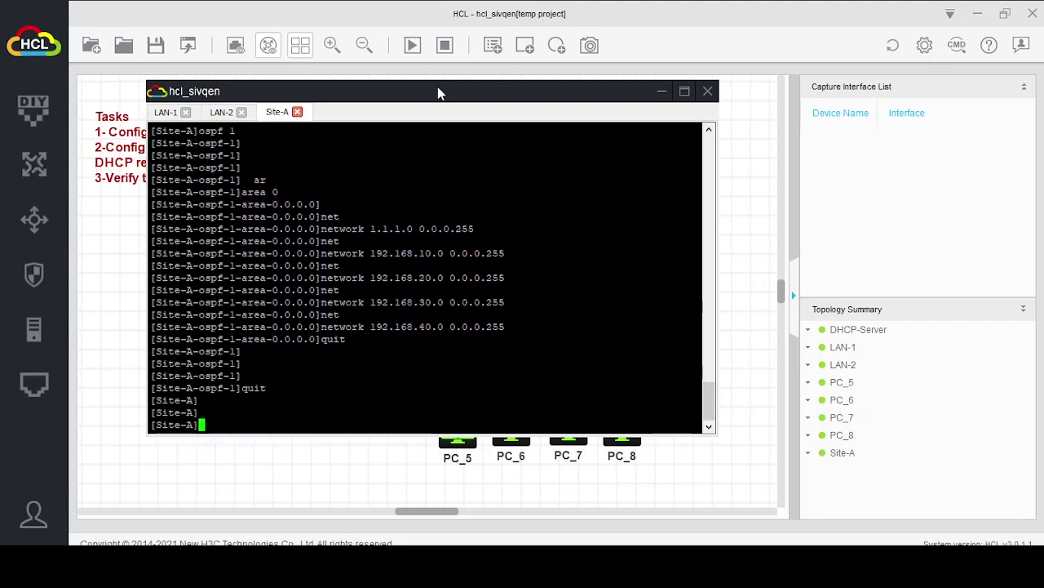
type("dh")
key("Tab")
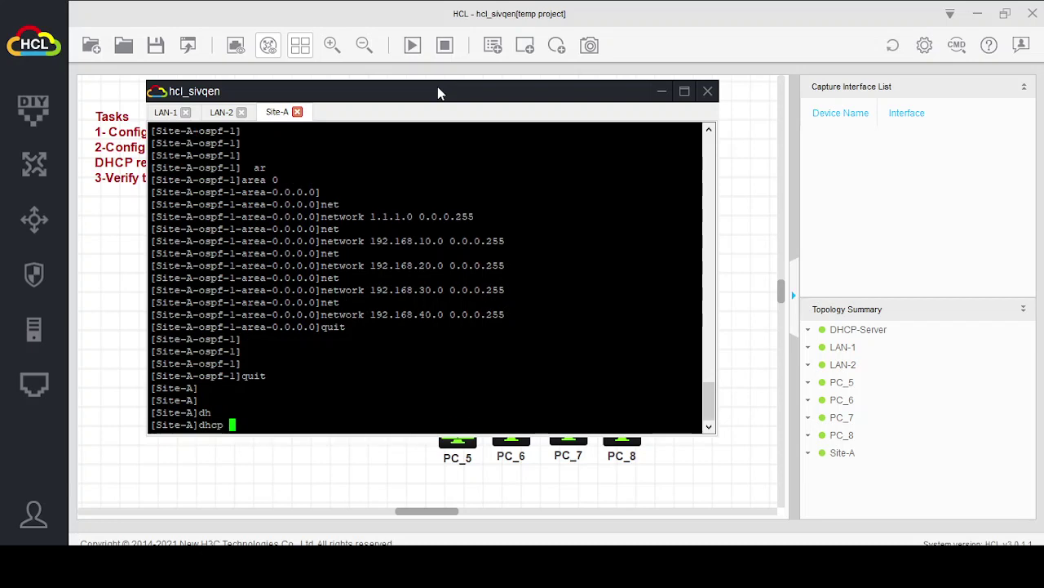
type("en")
key("Return")
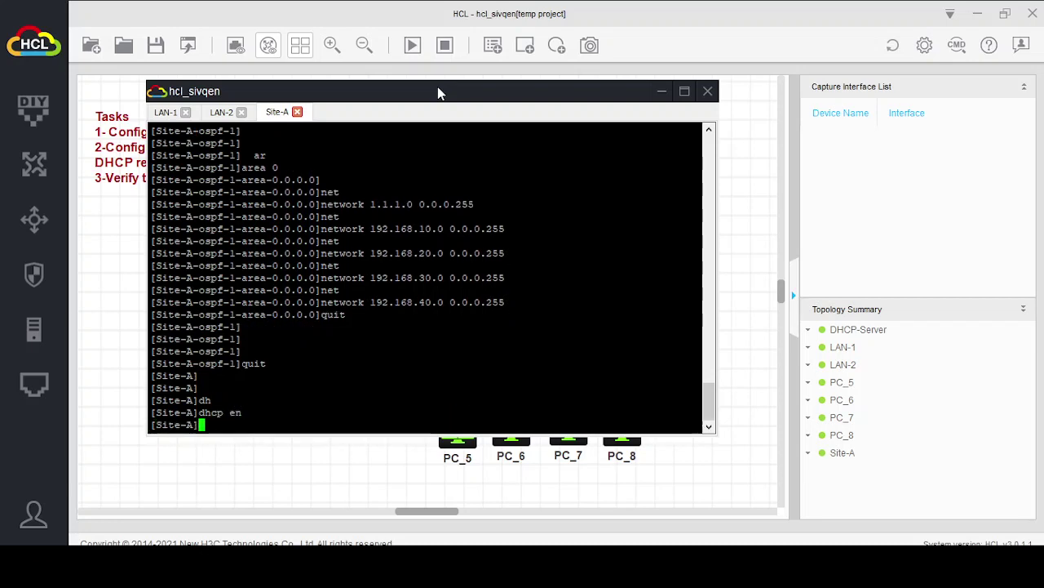
key("Return")
key("Return")
key("Return")
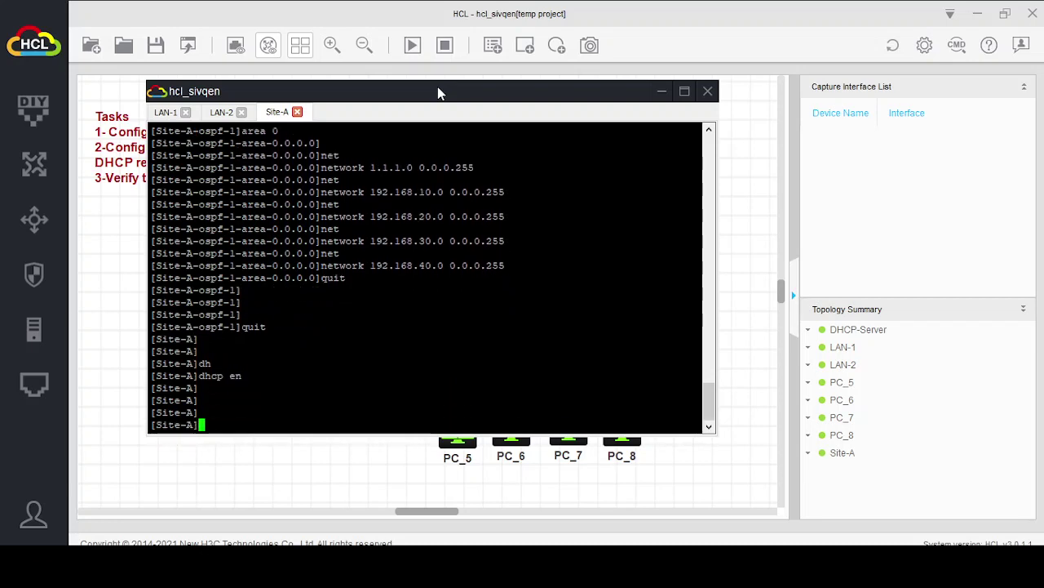
Open a command session on the DHCP-Server router from the topology
left_click(661, 91)
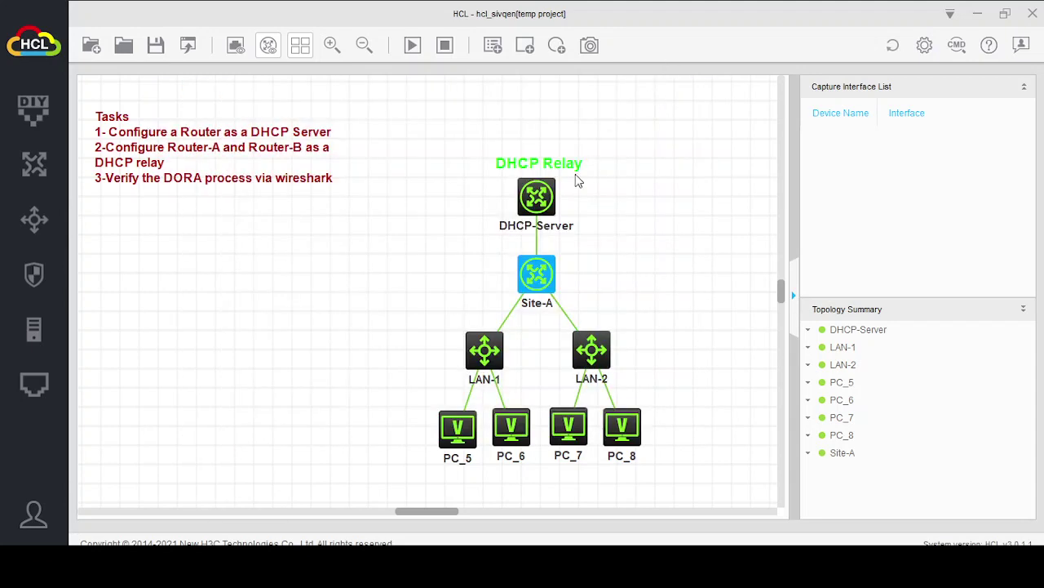
double_click(543, 197)
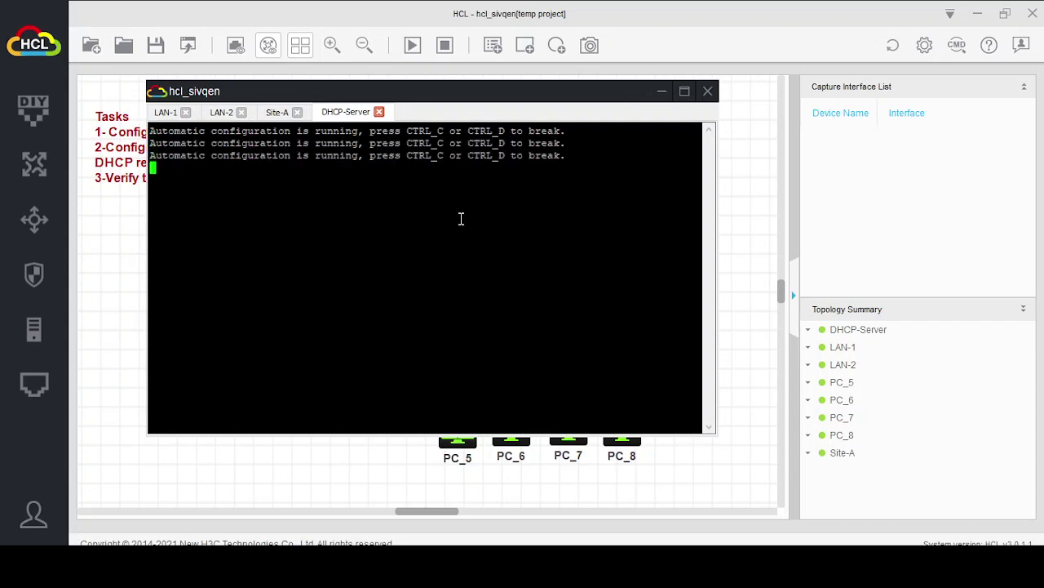
key("ctrl+c")
key("Return")
key("Return")
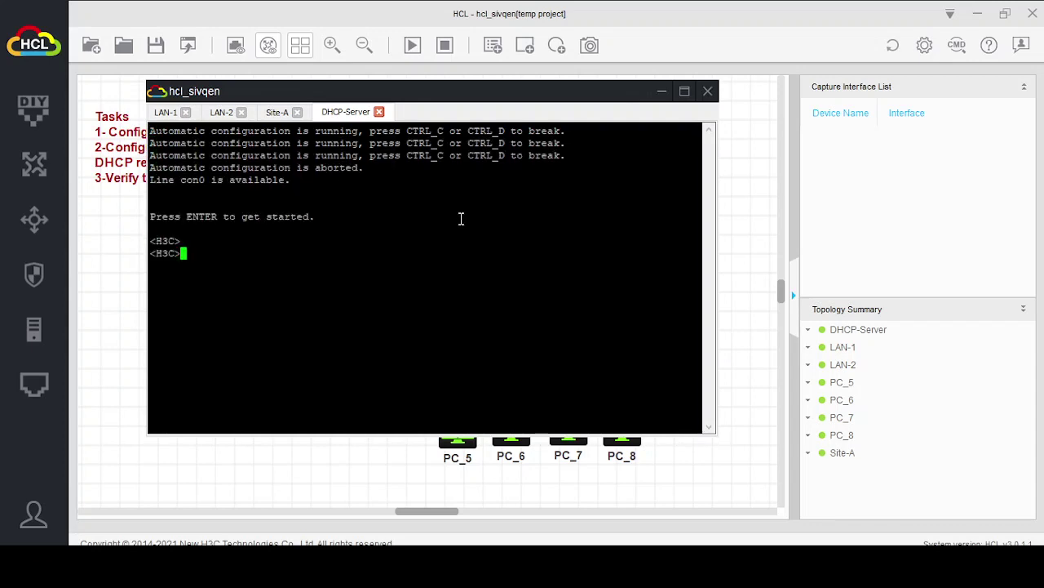
Enter system view and rename the router to 'DHCP ser'
type("sy")
key("Tab")
key("Return")
type("ho")
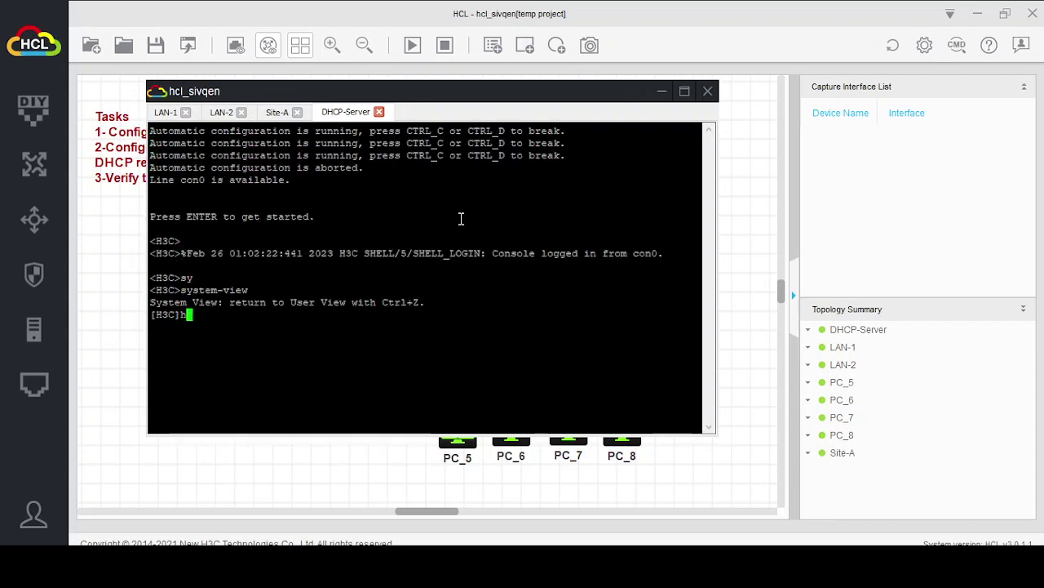
key("Tab")
type("D")
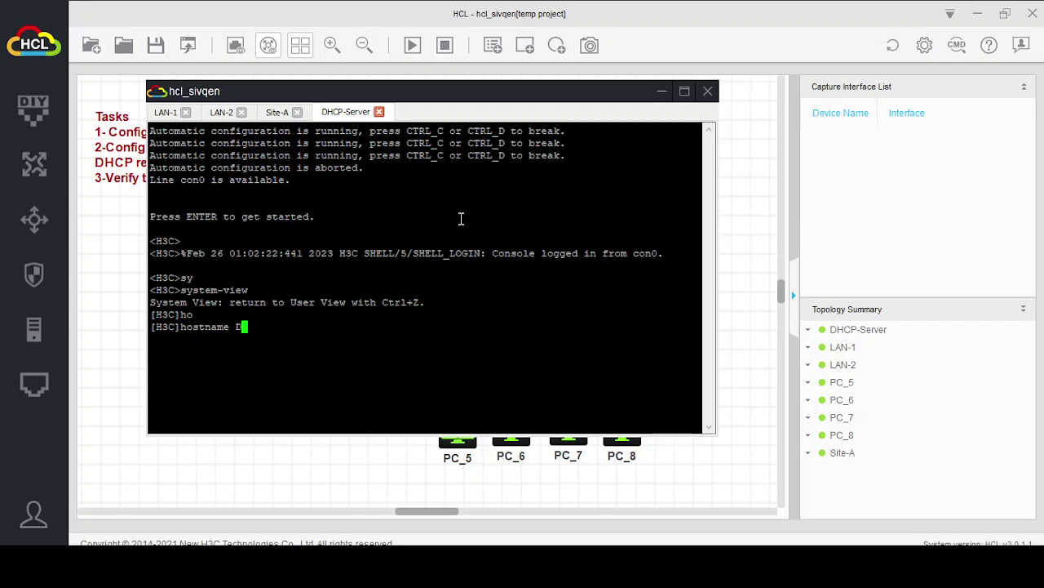
type("HCP ser")
key("Tab")
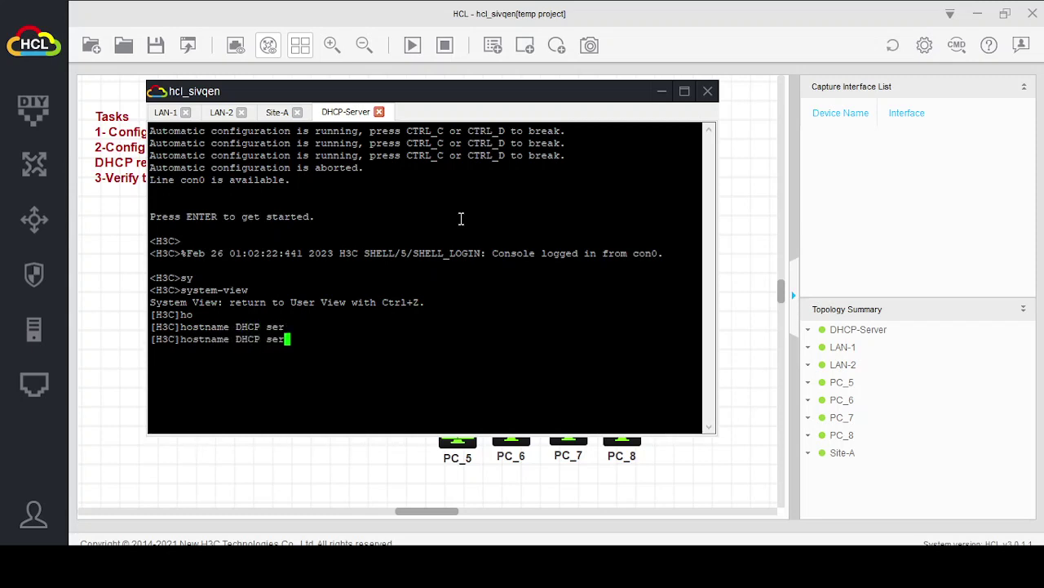
key("Return")
key("Return")
key("Return")
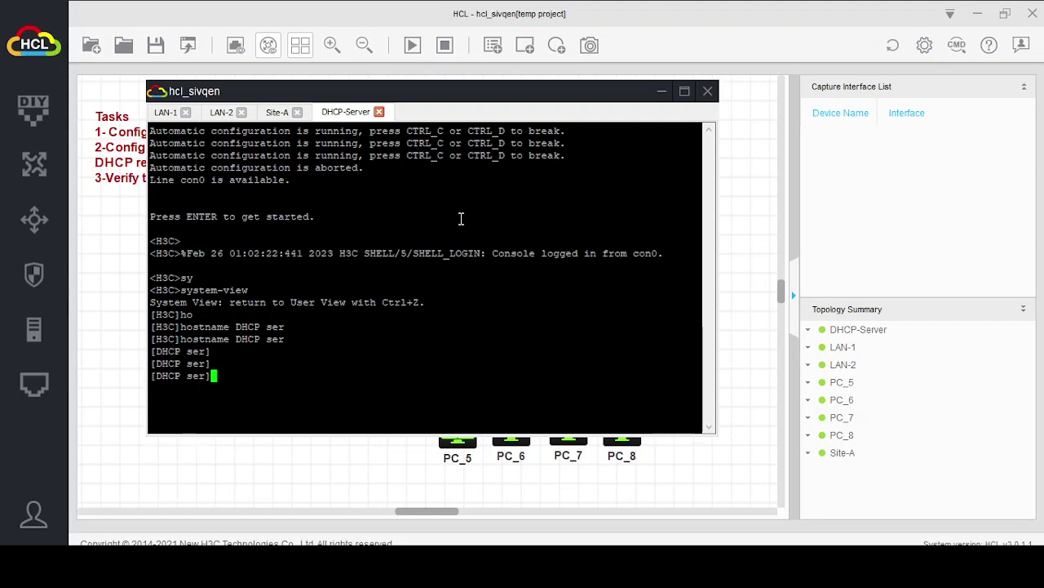
Begin the interface GigabitEthernet command, correcting the mistyped 'itner' keyword
type("itner")
key("Tab")
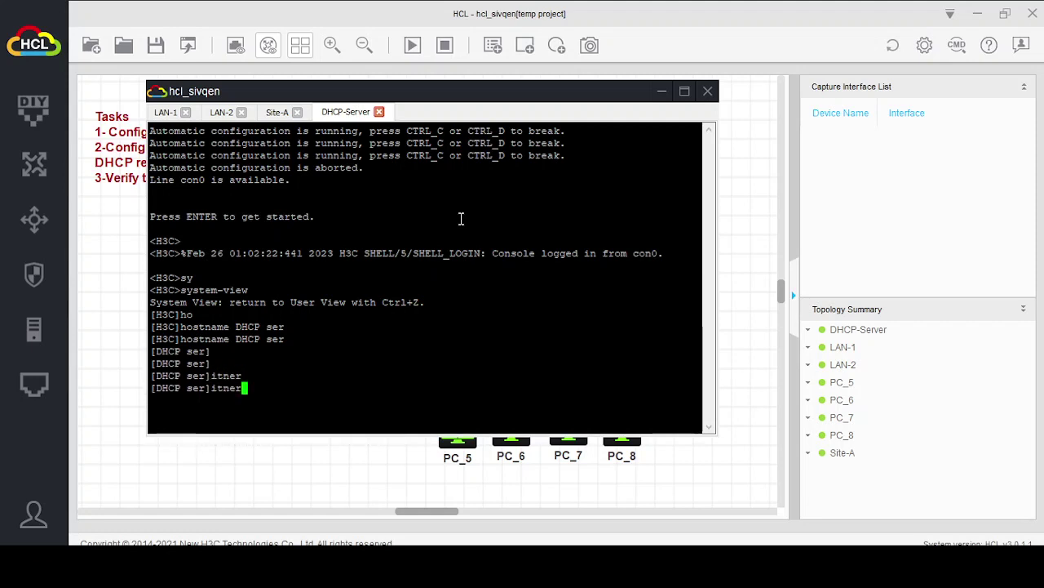
type("gi")
key("Tab")
key("BackSpace")
key("BackSpace")
key("BackSpace")
key("BackSpace")
key("BackSpace")
key("BackSpace")
key("BackSpace")
type("inter")
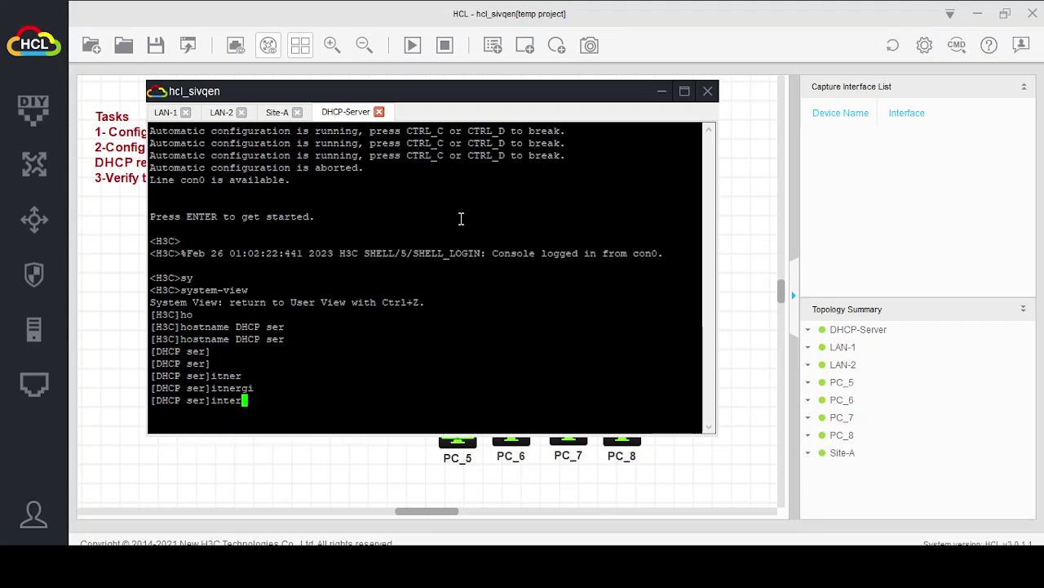
key("Tab")
type("gi")
key("Tab")
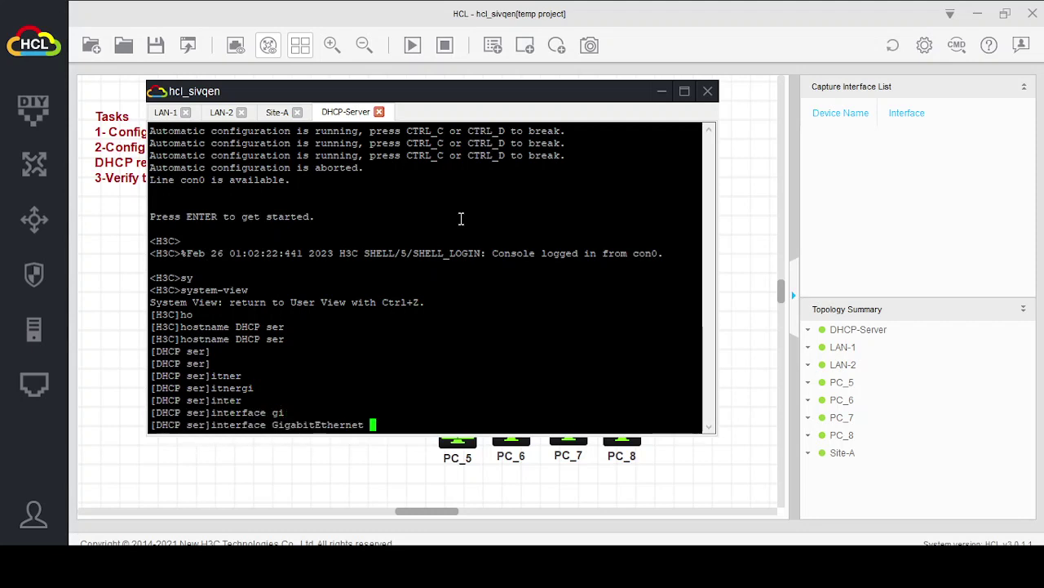
left_click(662, 91)
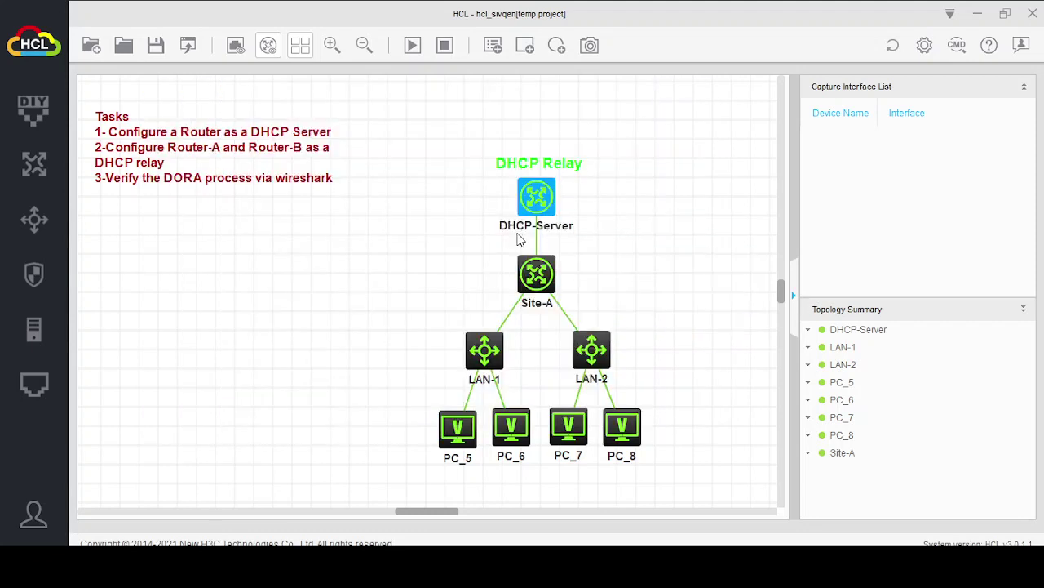
mouse_move(537, 239)
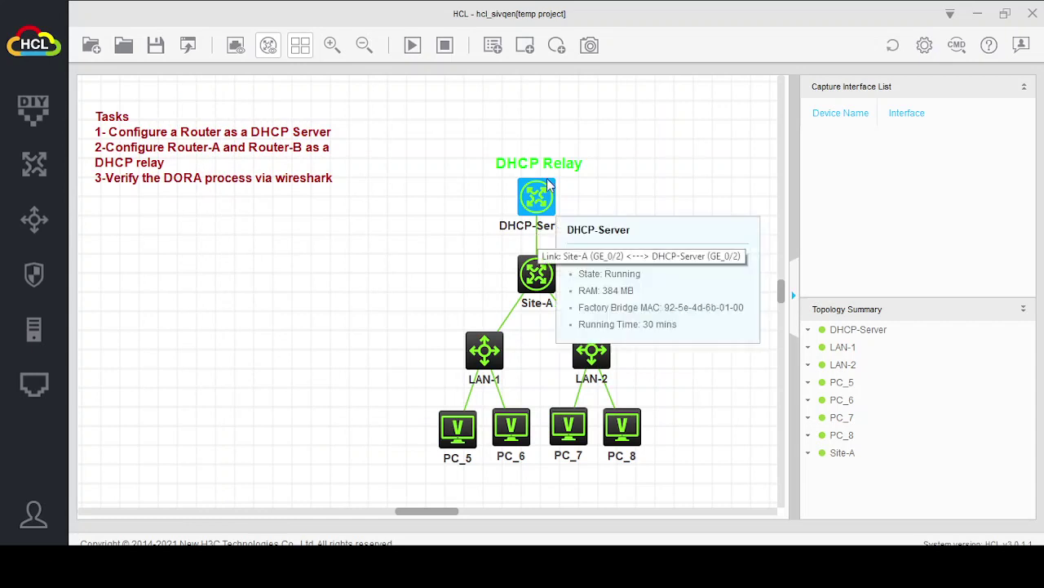
double_click(538, 198)
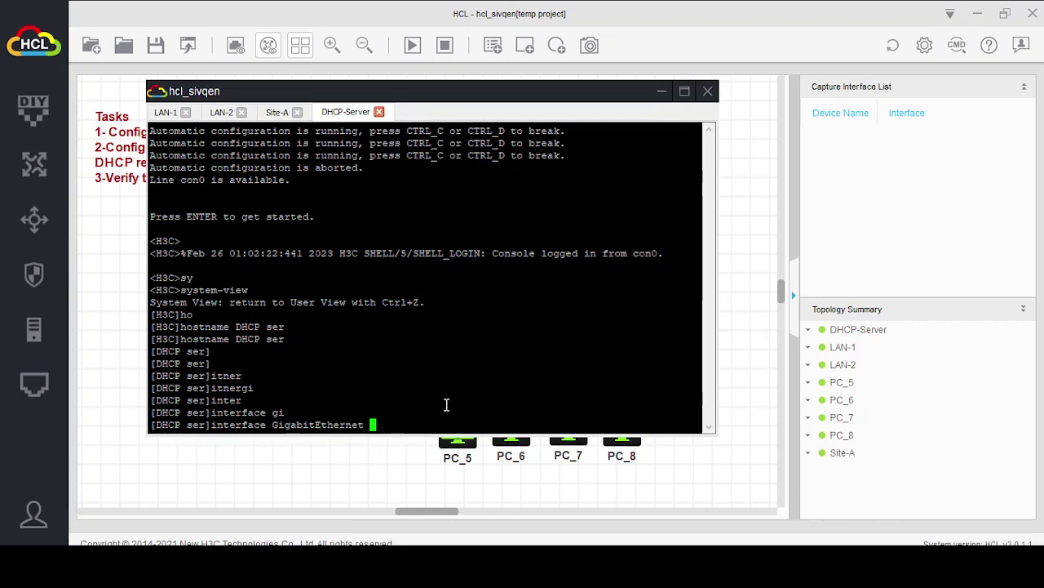
Assign 1.1.1.2/24 to GigabitEthernet0/2 and leave the interface view
type("0/2")
key("Return")
key("Return")
key("Return")
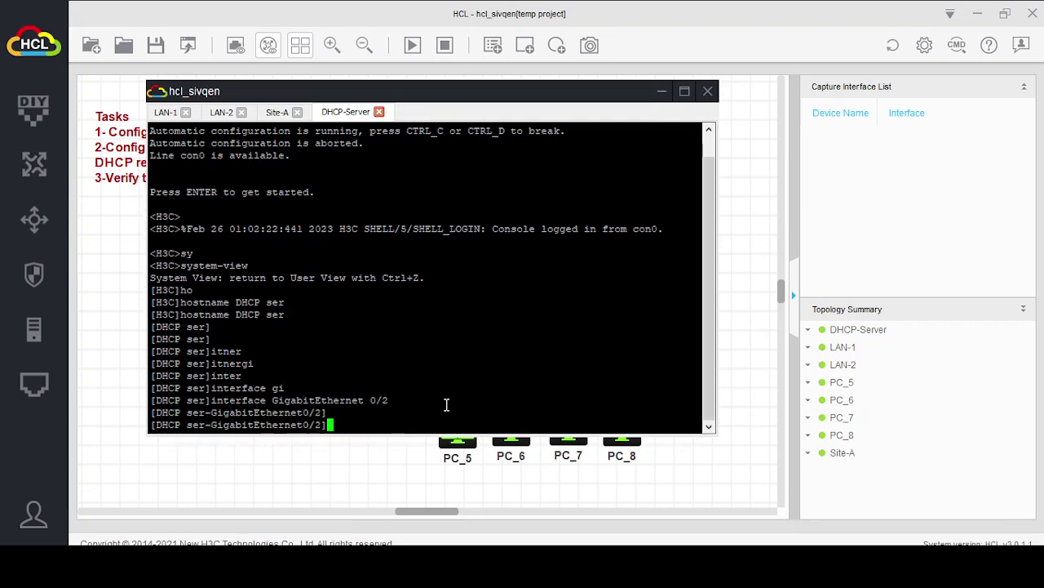
type("ip ad")
key("Tab")
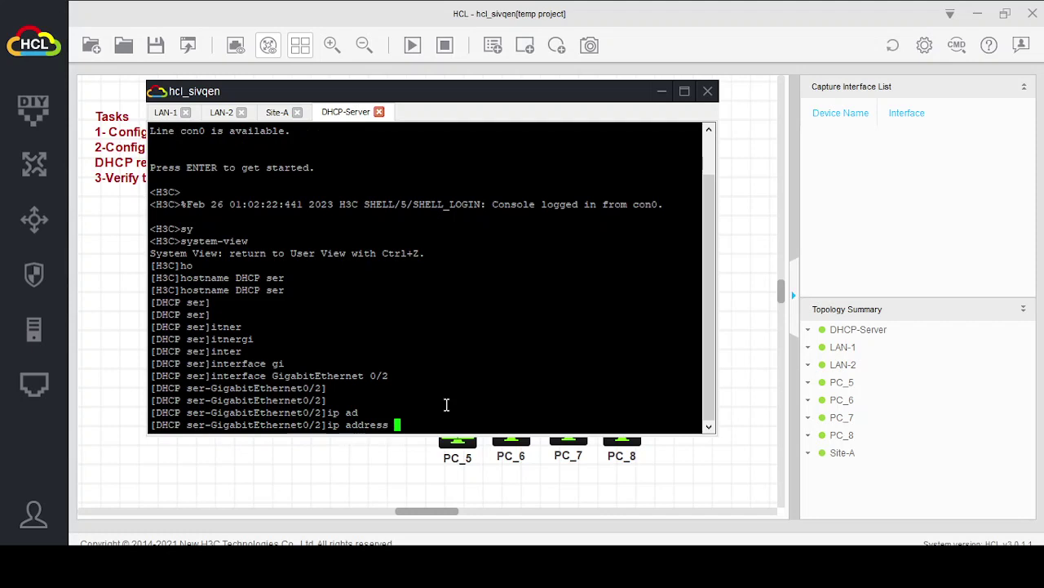
type("1.1.1.2")
type(" 255.255.2")
type("55.255.0")
key("Return")
key("Return")
key("Return")
type("quit")
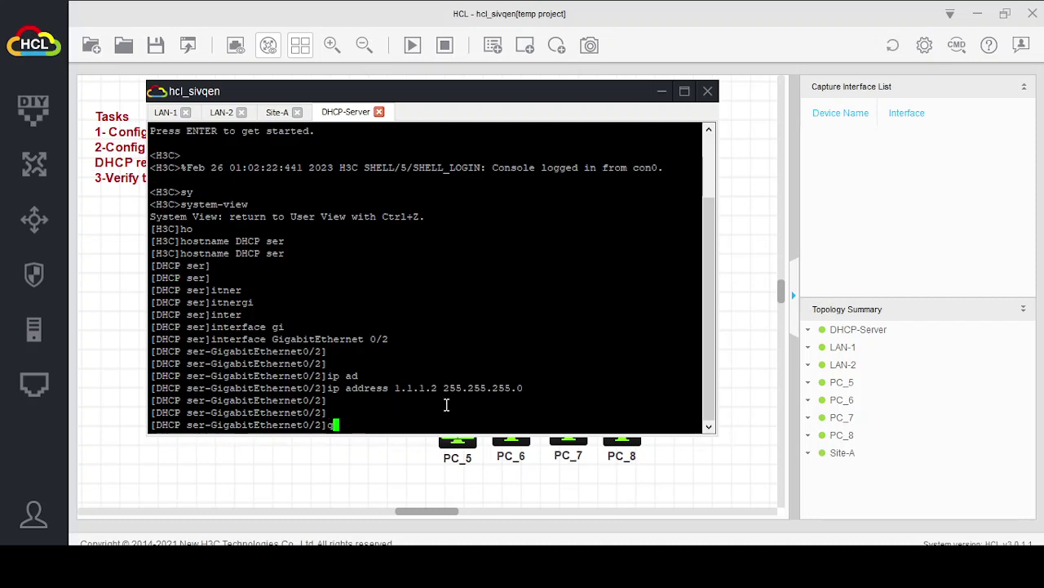
key("Return")
key("Return")
key("Return")
Enable the DHCP service on the router with dhcp enable
type("dh")
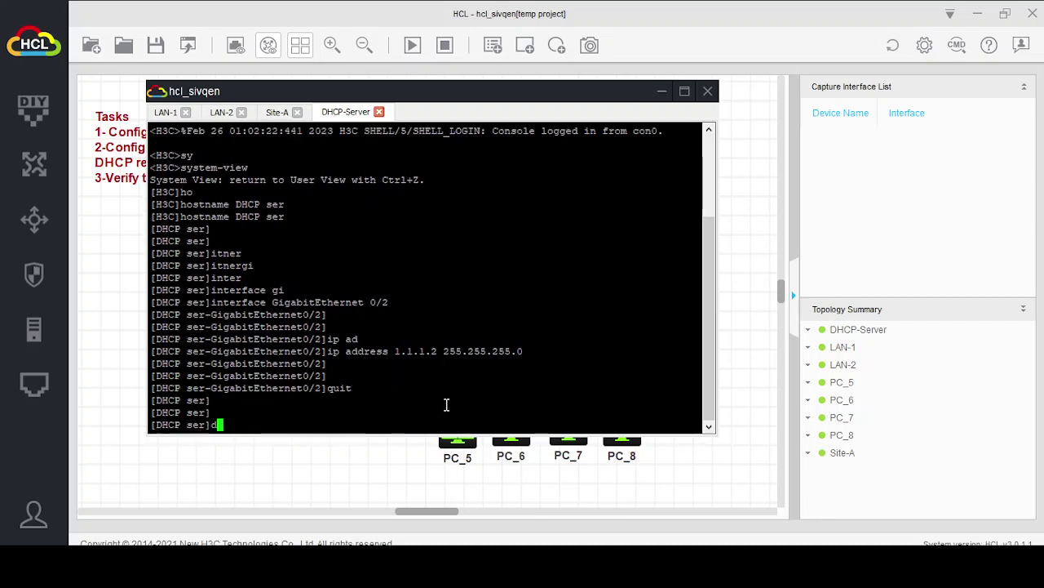
key("Tab")
type("en")
key("Return")
key("Return")
key("Return")
key("Return")
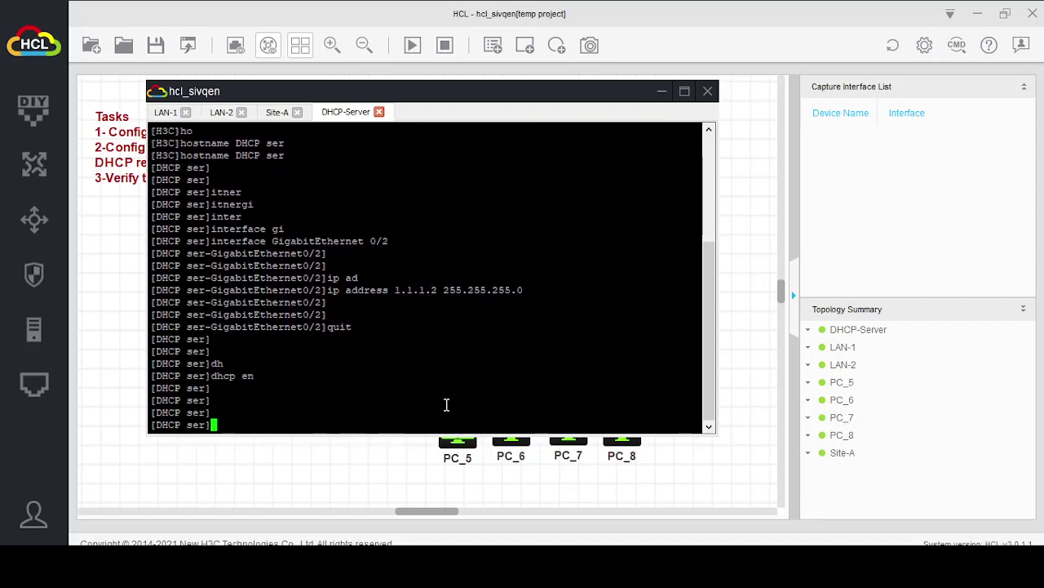
Start OSPF process 1 and advertise 1.1.1.0 0.0.0.255 in area 0
type("osp")
key("Tab")
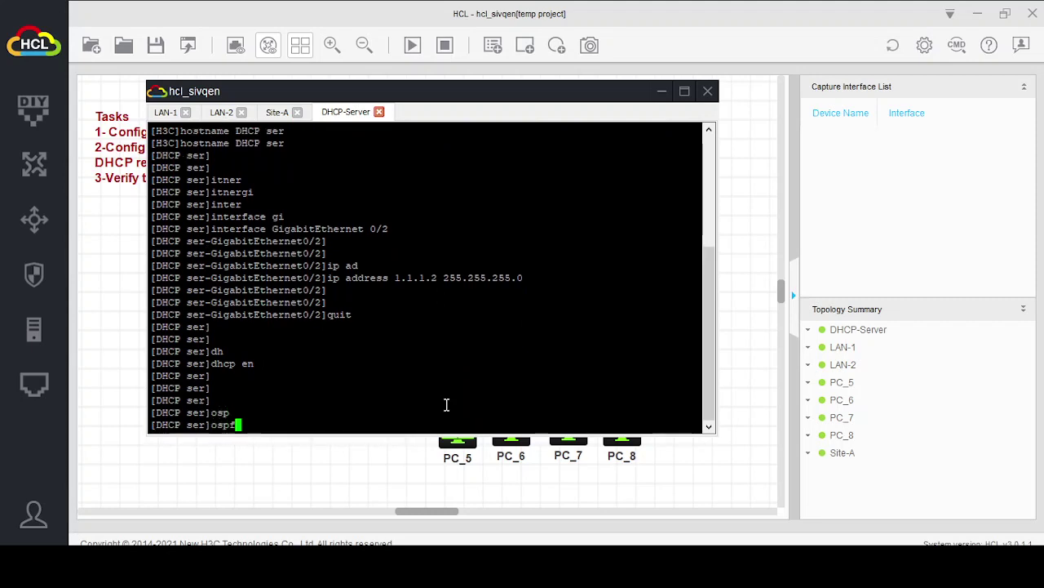
type("1")
key("Return")
type("are")
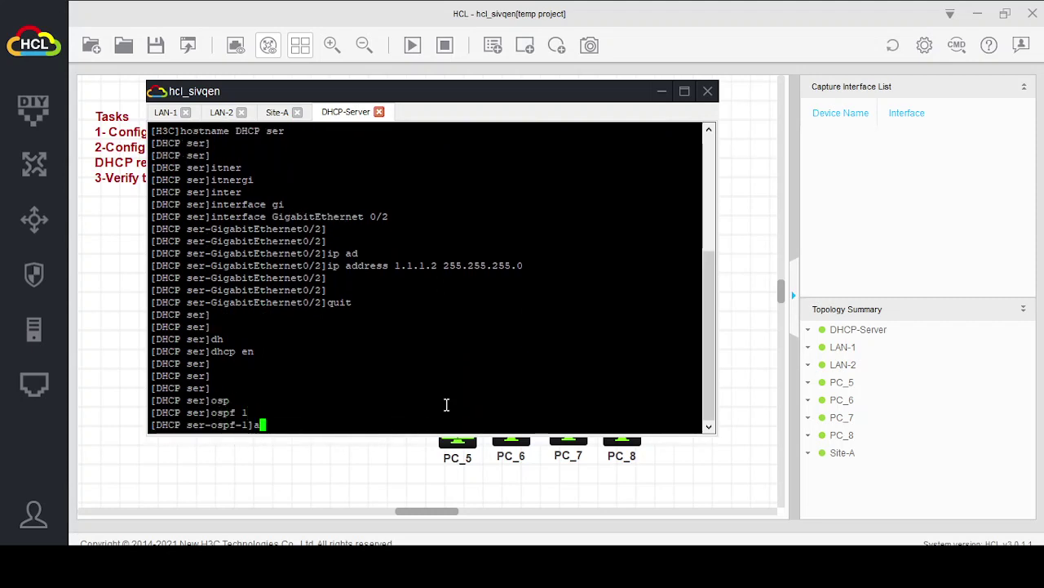
key("Tab")
type("0")
key("Return")
type("net")
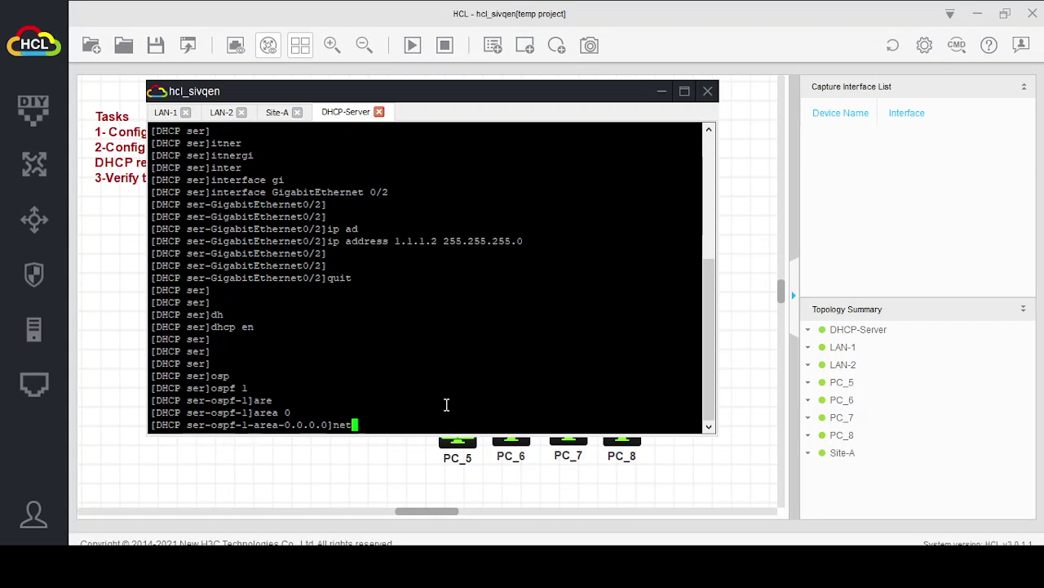
key("Tab")
type("1.1.1")
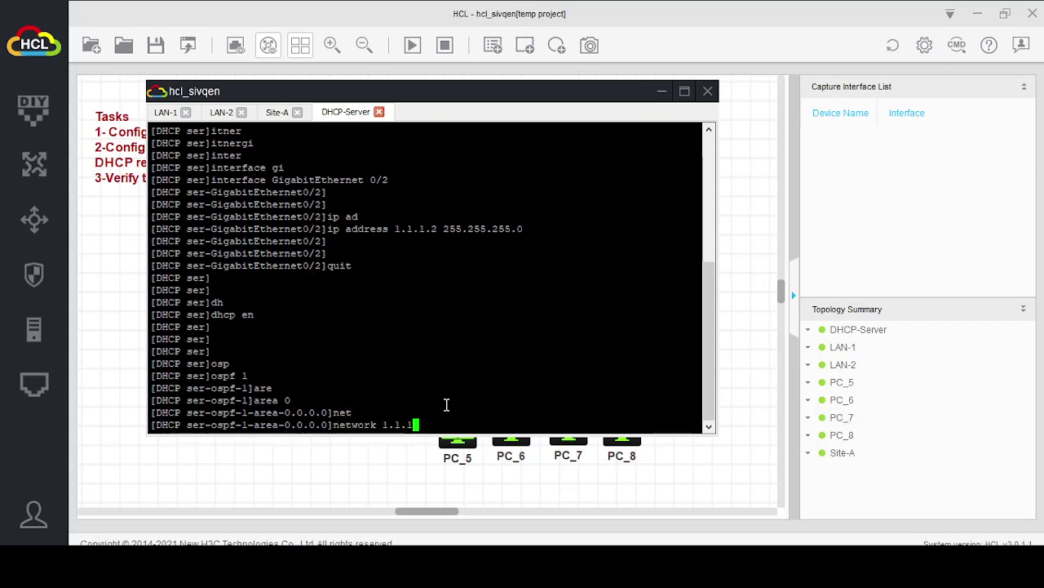
type(".0 0.0.0.255")
key("Return")
key("Return")
key("Return")
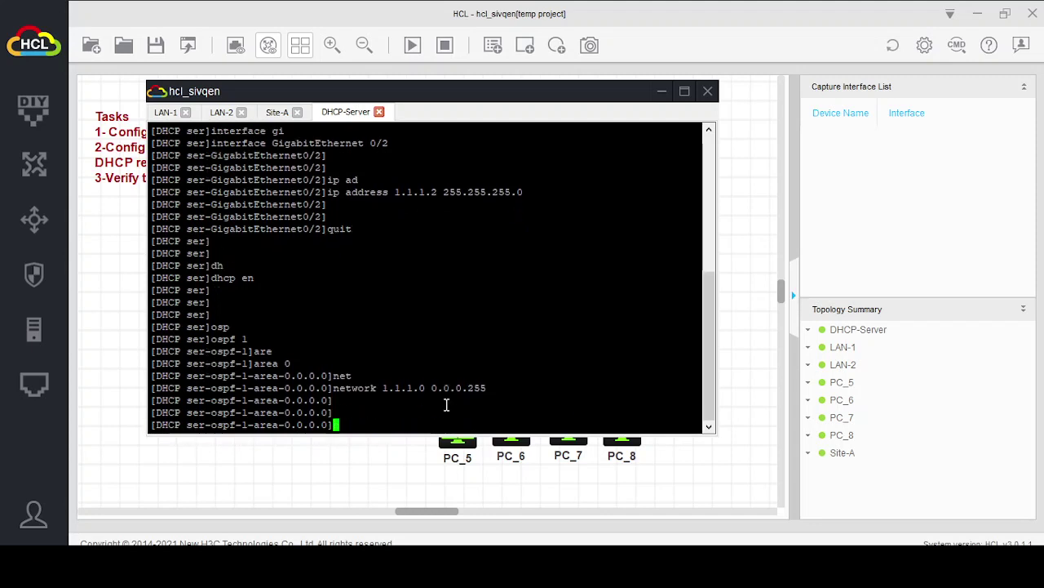
type("quit")
key("Return")
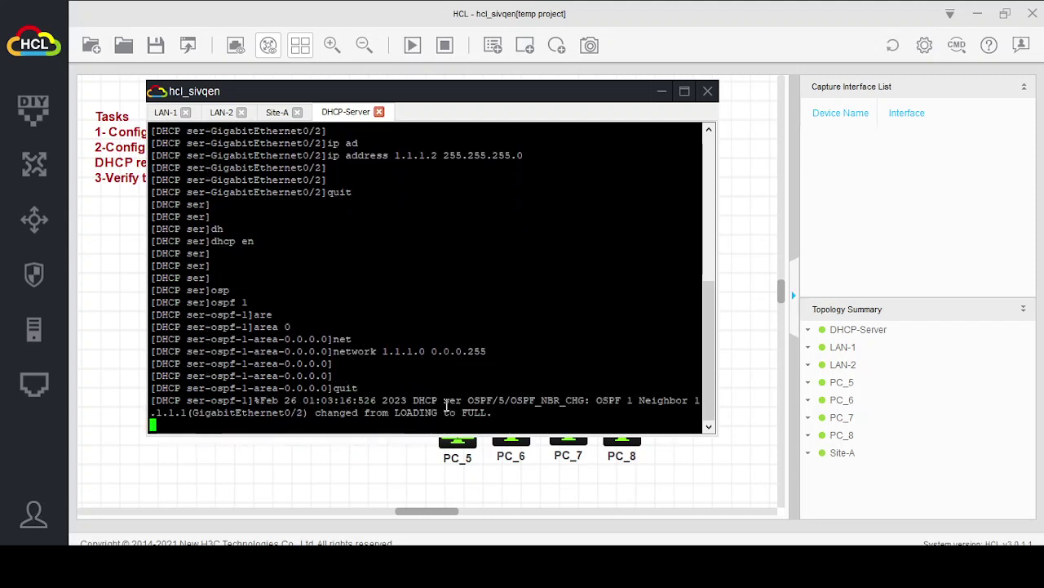
key("Return")
key("Return")
key("Return")
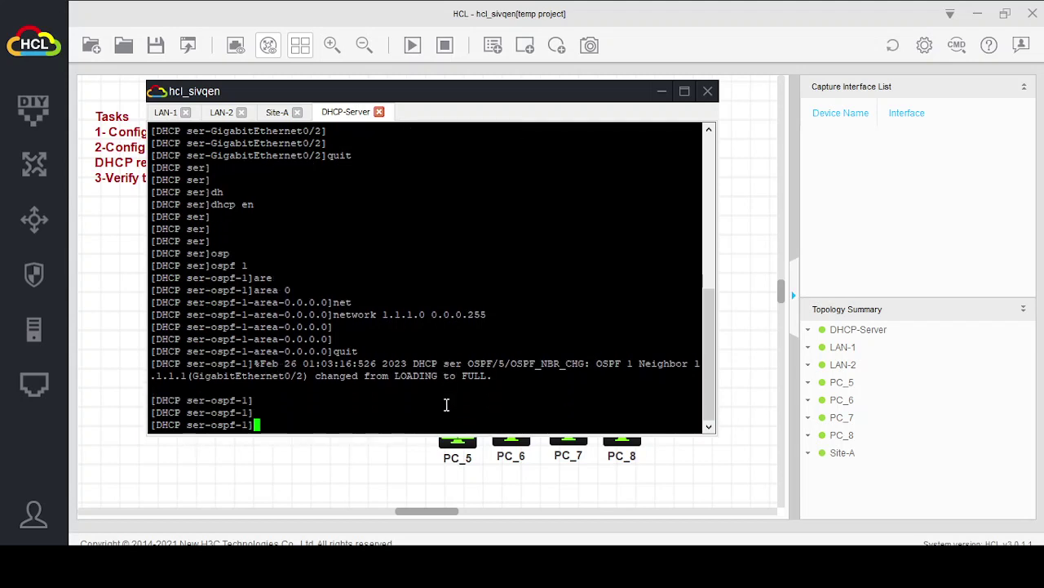
Leave OSPF view and enter GigabitEthernet0/2 interface configuration
type("quit")
key("Return")
key("Return")
key("Return")
type("inte")
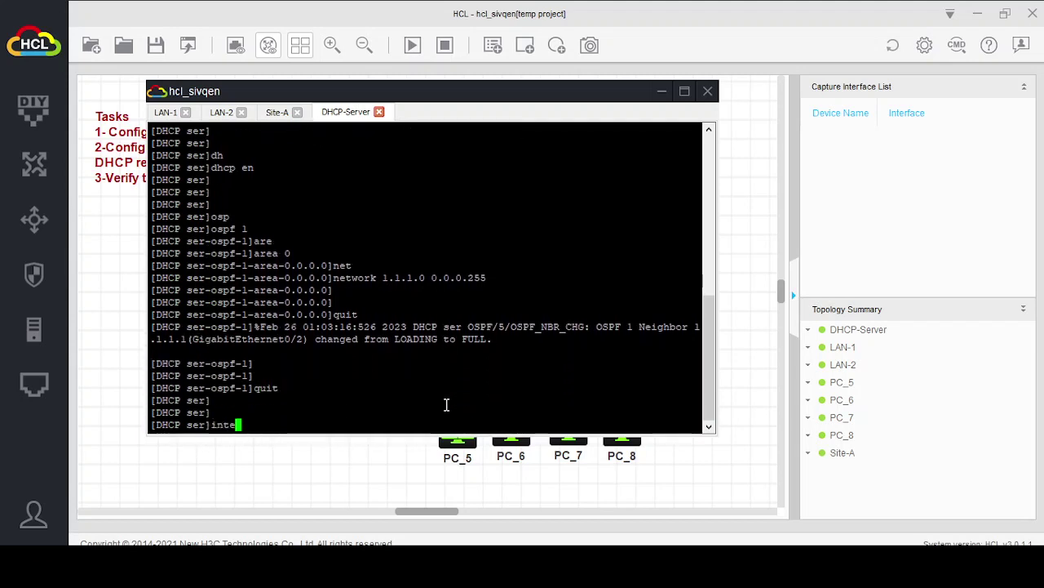
type("r")
key("Tab")
type("gi")
key("Tab")
type("0")
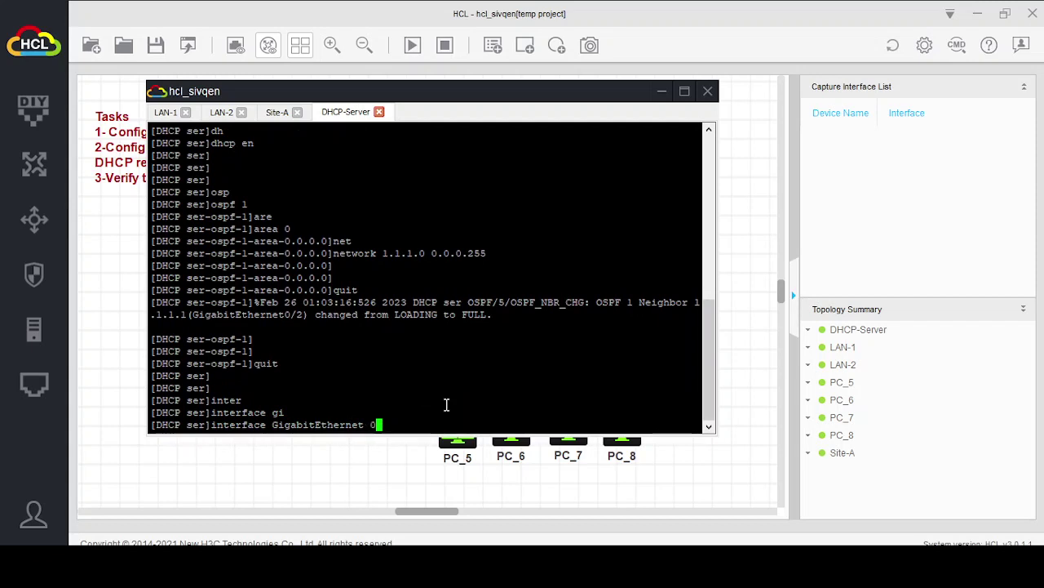
type("/2")
key("Return")
key("Return")
key("Return")
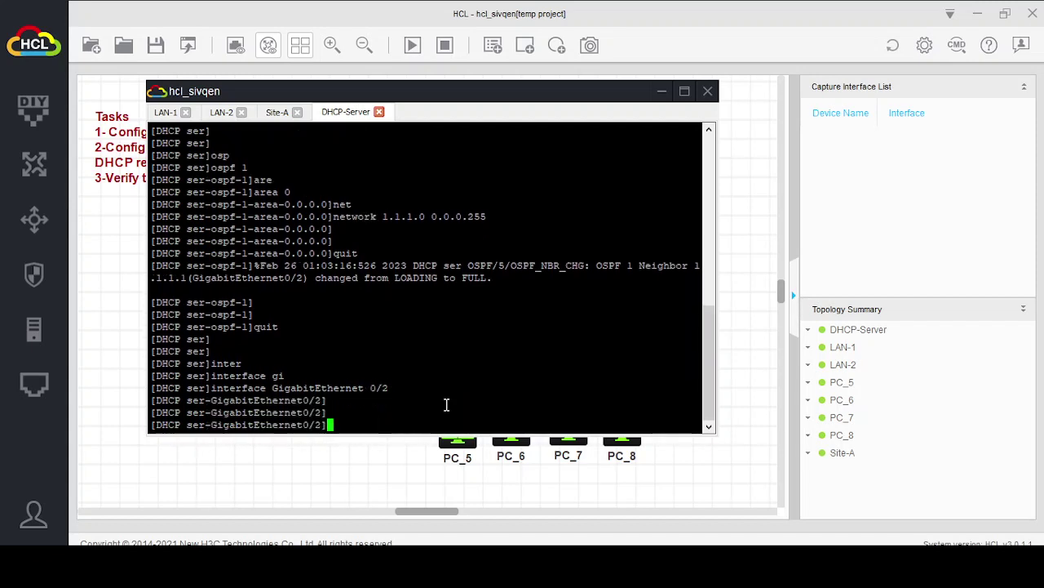
Set GigabitEthernet0/2 to DHCP server mode with dhcp select server
type("dh")
key("Tab")
type("ser")
key("Tab")
key("BackSpace")
key("BackSpace")
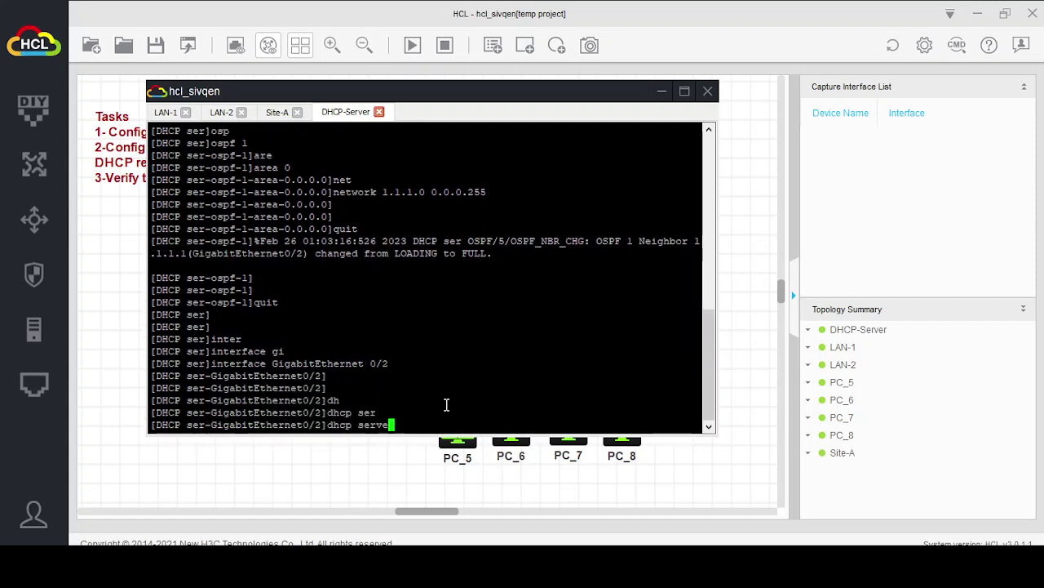
key("BackSpace")
key("BackSpace")
key("BackSpace")
type("l")
key("Tab")
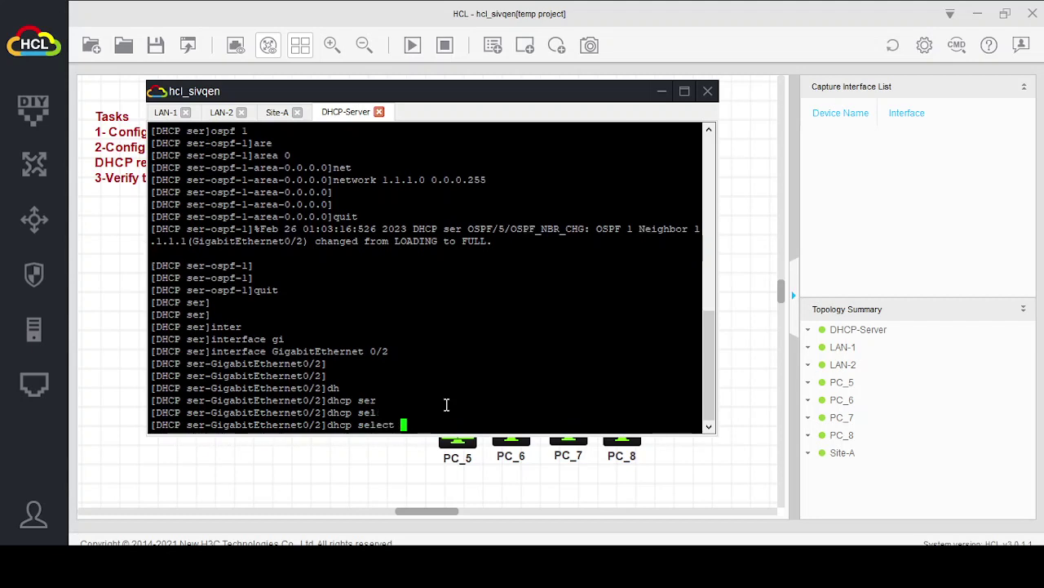
type("en")
key("Tab")
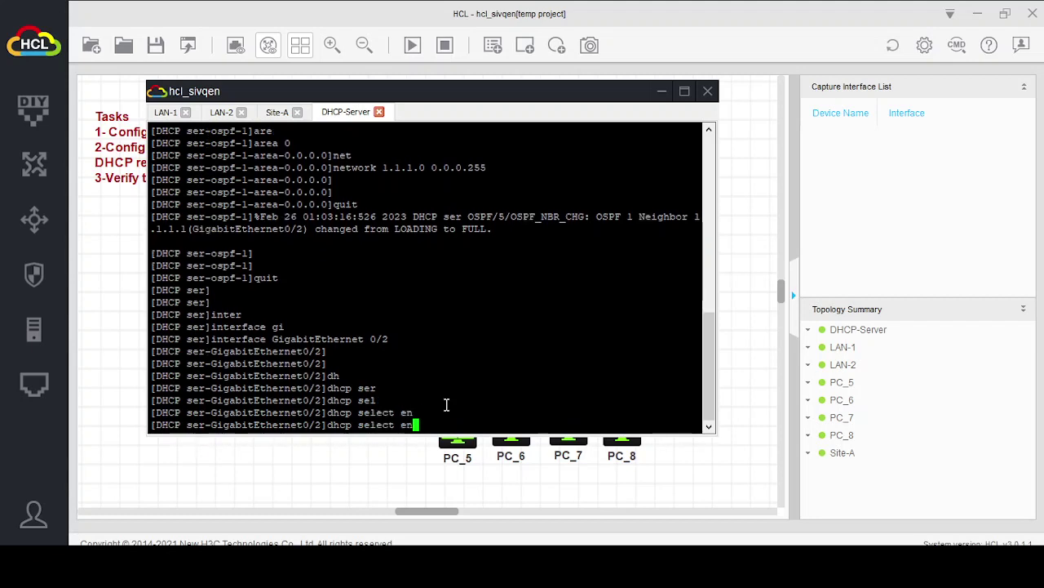
key("BackSpace")
key("BackSpace")
type("?")
type("ser")
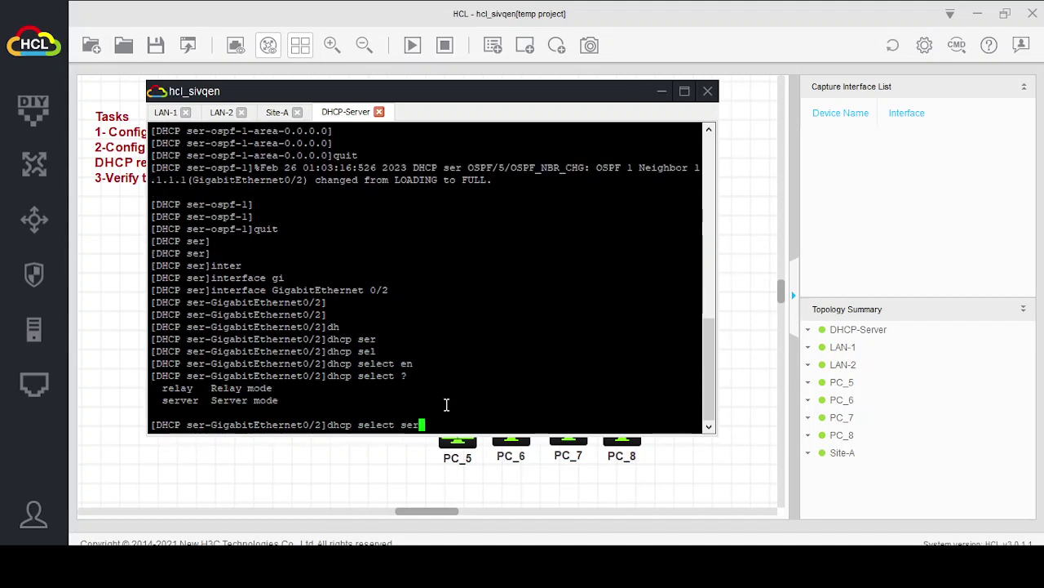
key("Tab")
key("Return")
key("Return")
key("Return")
key("Return")
key("Return")
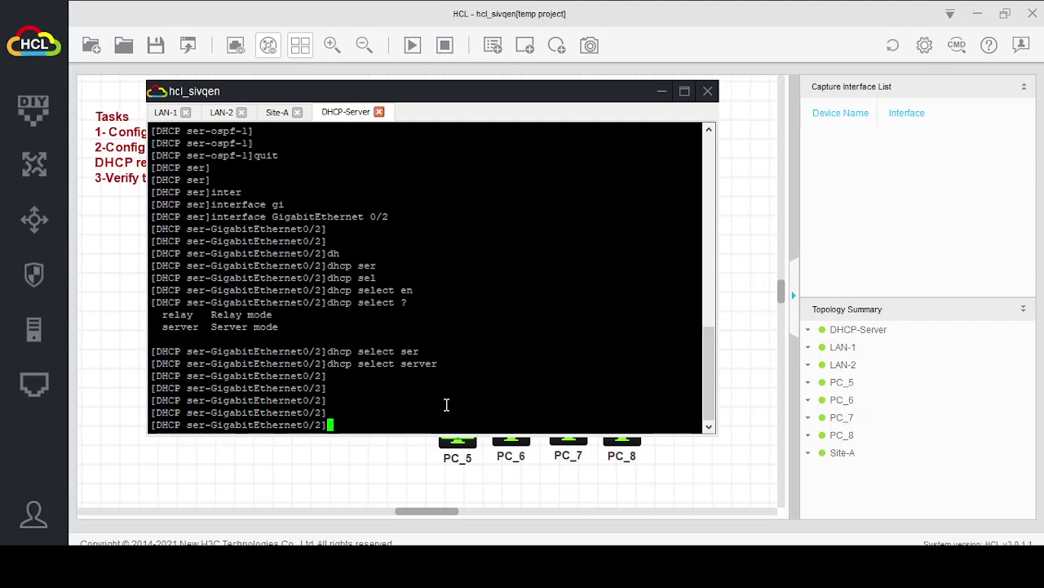
Save the configuration to the default startup.cfg, confirming the overwrite
type("quit")
key("Return")
type("sav")
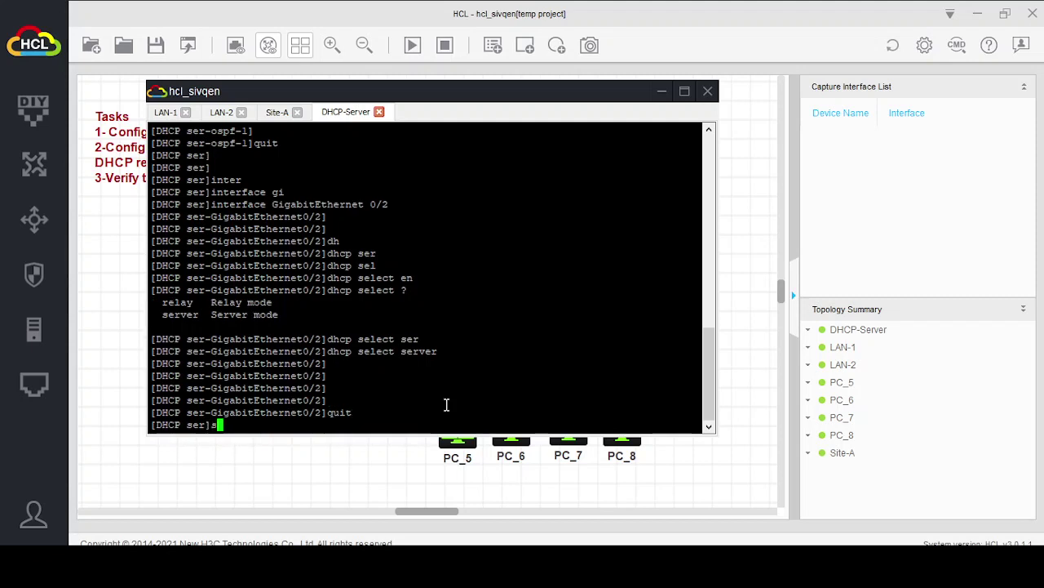
key("Tab")
key("Return")
type("y")
key("Return")
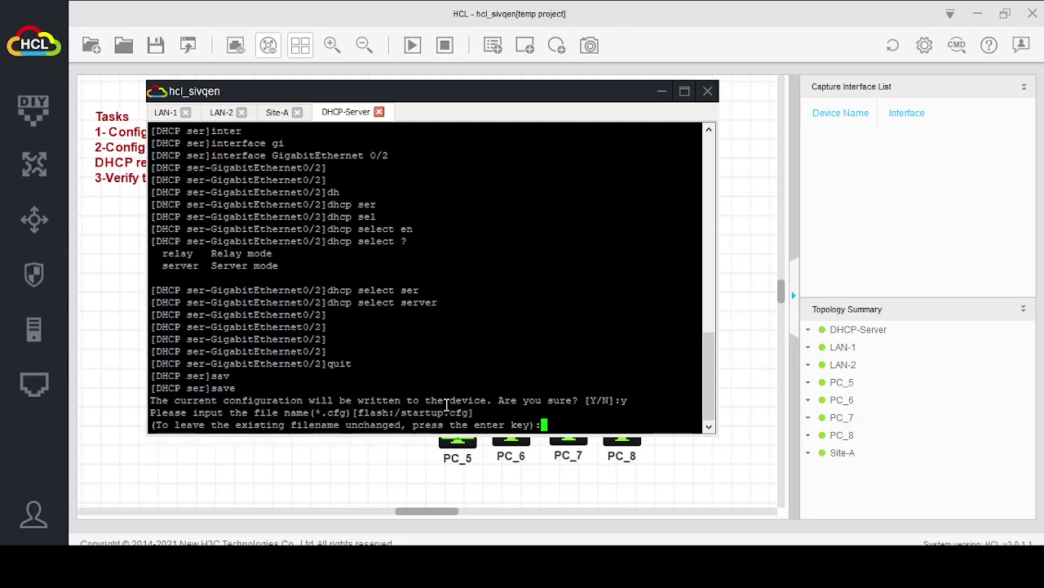
key("Return")
type("y")
key("Return")
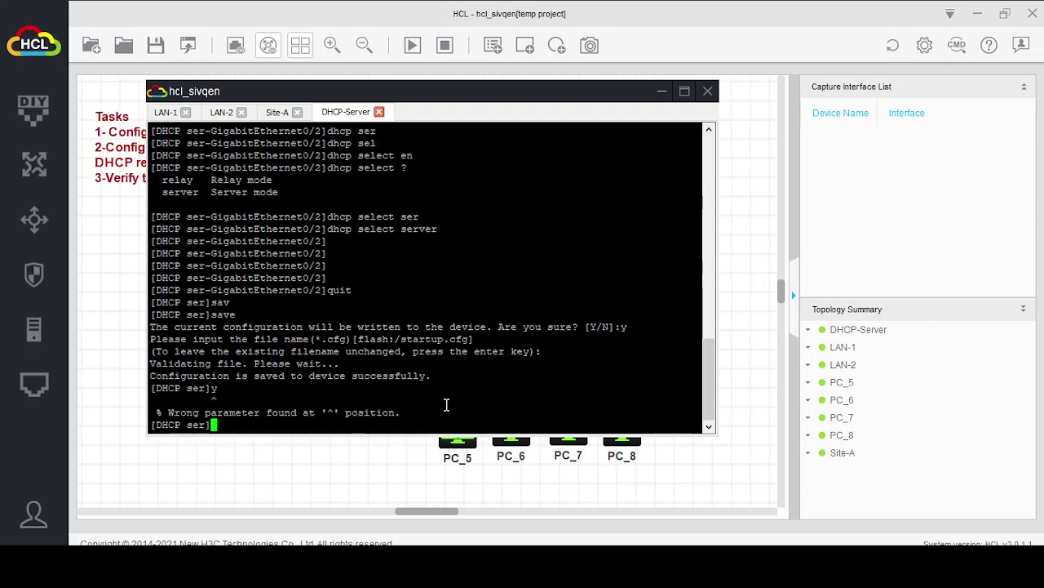
key("Return")
key("Return")
key("Return")
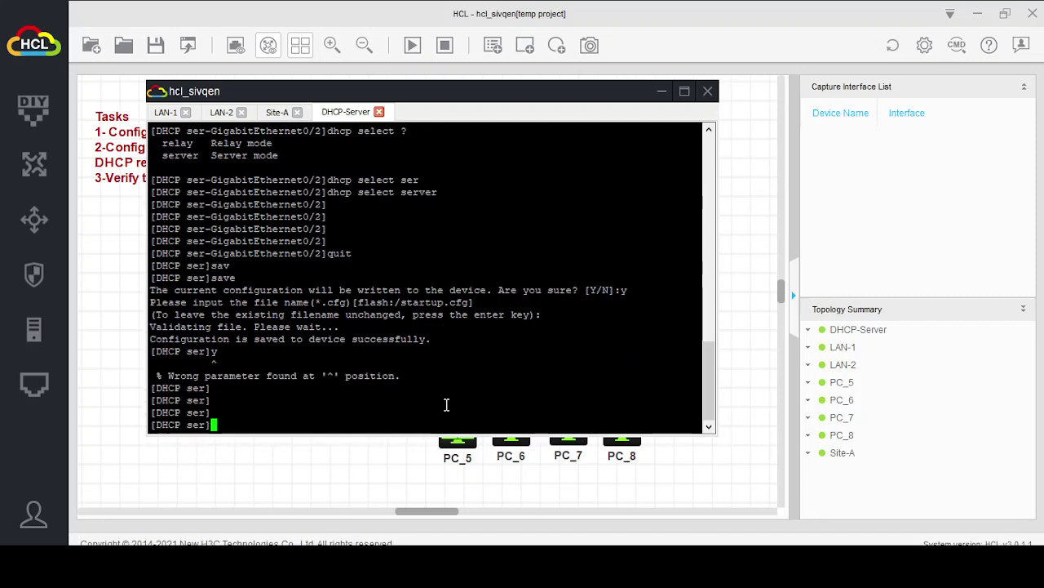
type("dh")
key("Tab")
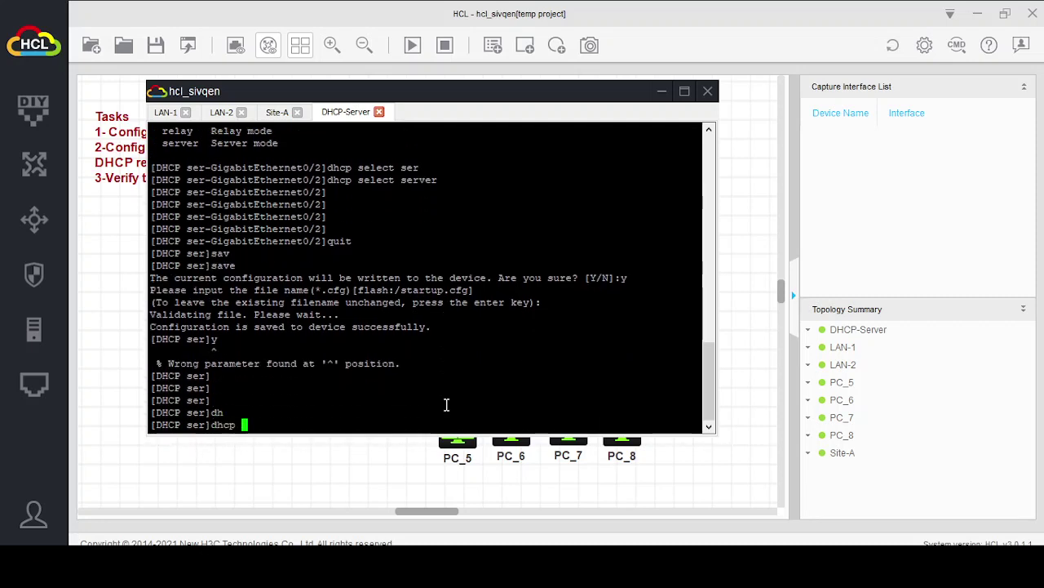
Create DHCP address pool A with dhcp server ip-pool A
type("ser")
key("Tab")
type("ip")
key("Tab")
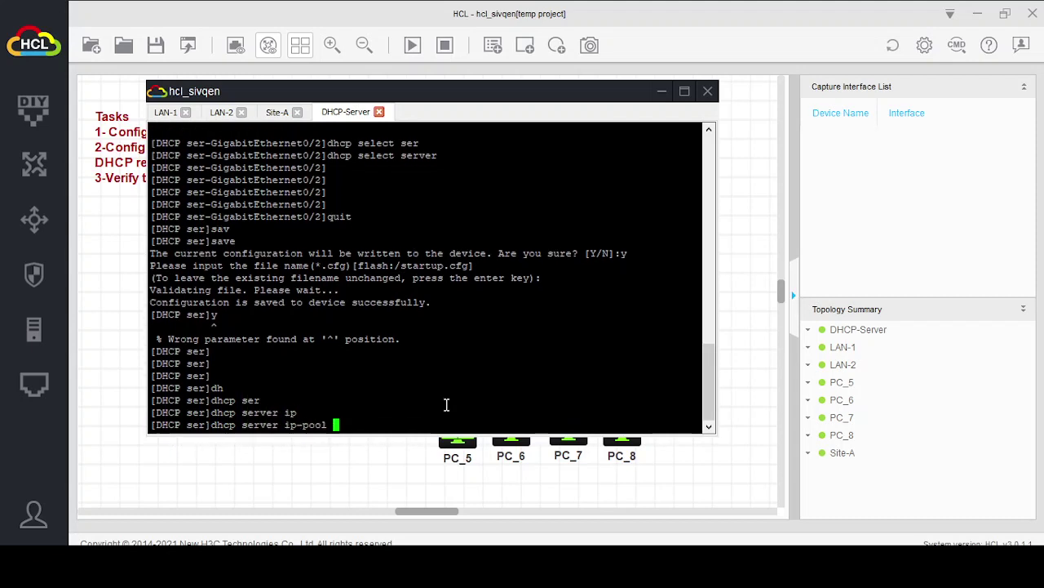
type("A")
key("Return")
key("Return")
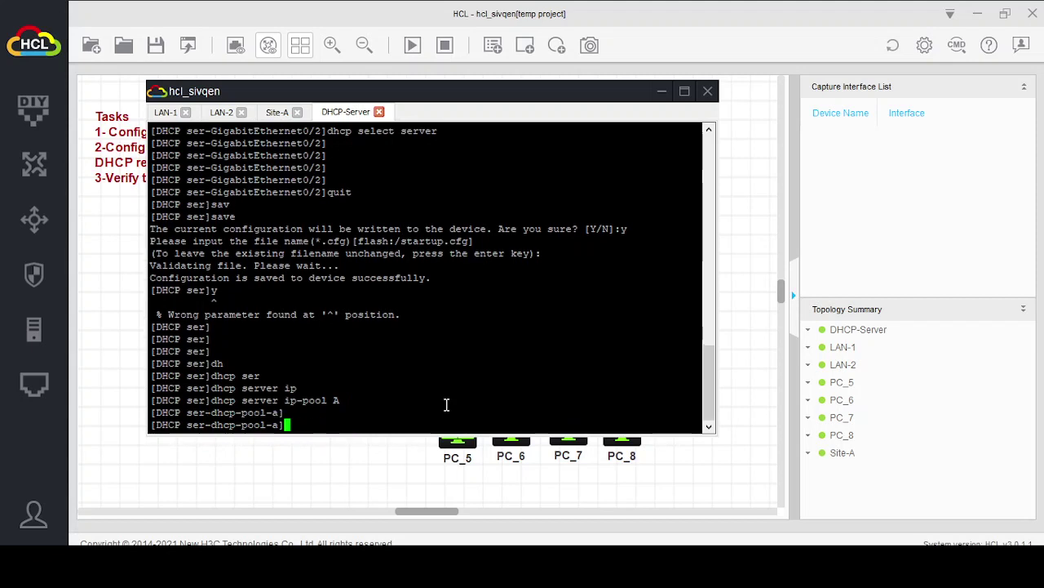
Set pool A's network to 192.168.10.0 mask 255.255.255.0
type("net")
key("Tab")
key("BackSpace")
key("BackSpace")
key("BackSpace")
key("BackSpace")
key("BackSpace")
key("BackSpace")
key("BackSpace")
key("BackSpace")
key("BackSpace")
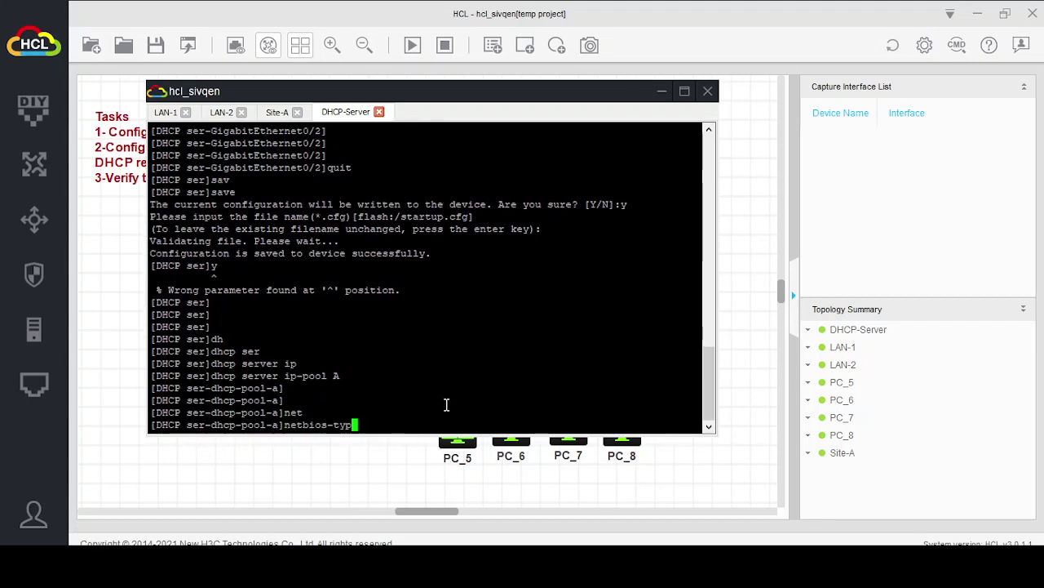
type("w")
key("Tab")
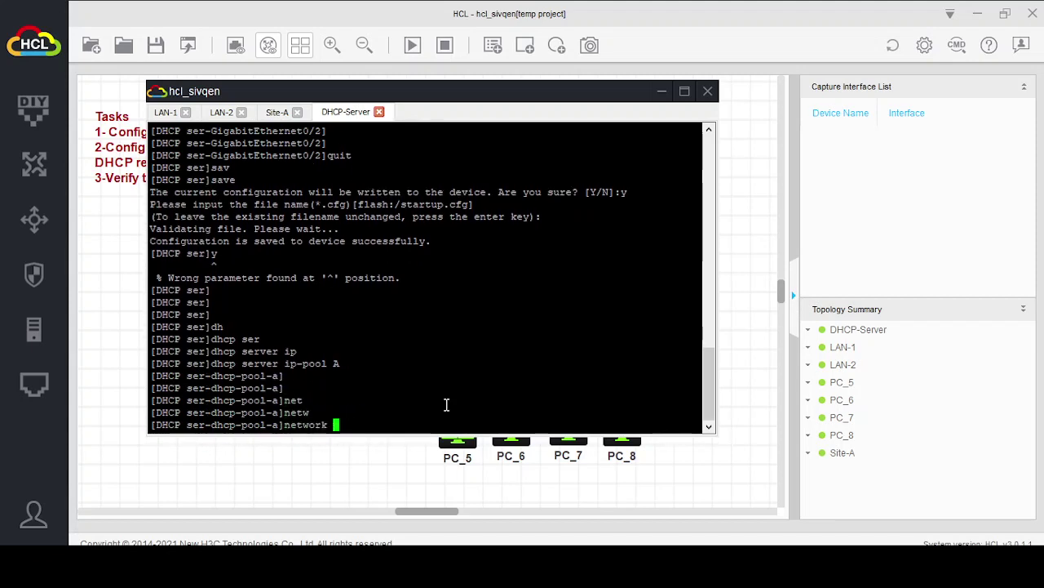
type("192.168")
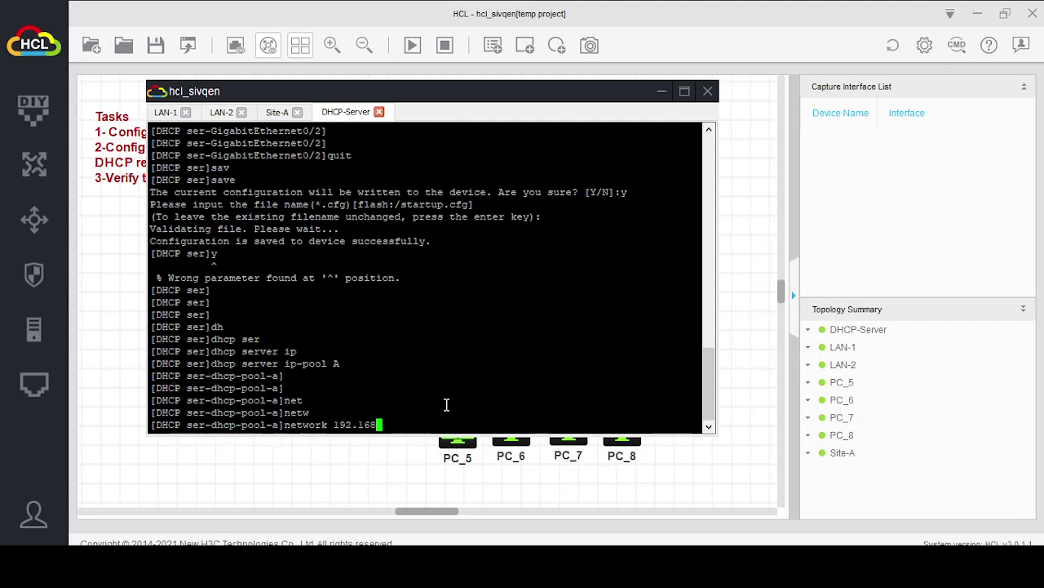
type(".10.0 m 255.255.255.0")
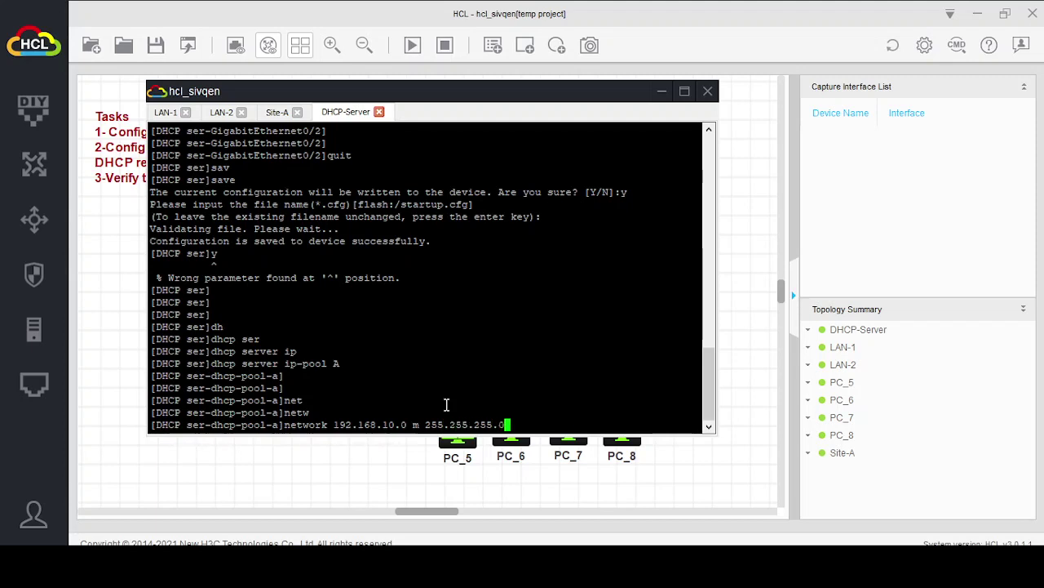
key("Return")
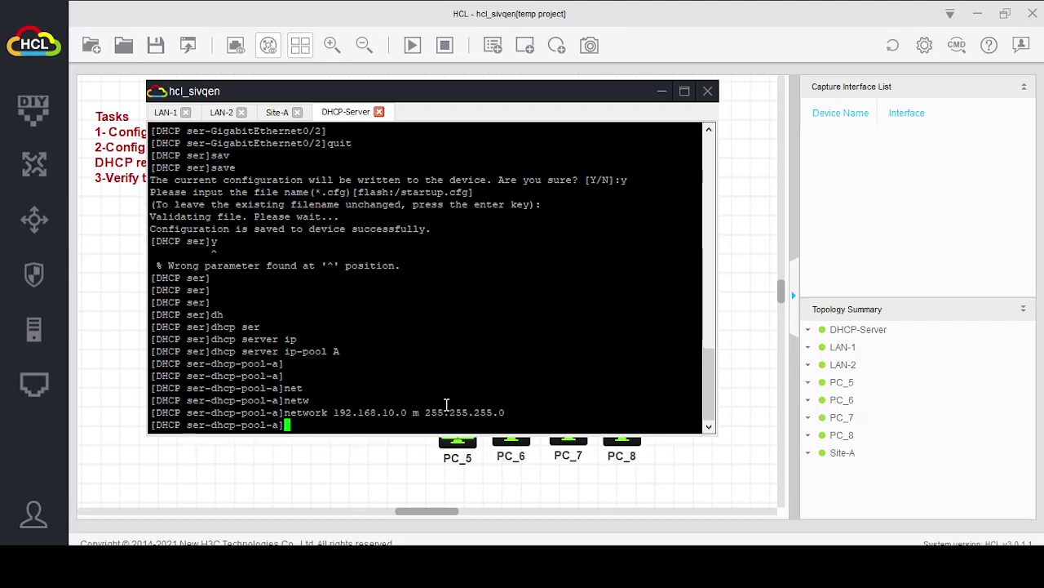
Set pool A's gateway-list to 192.168.10.1
type("g")
key("Tab")
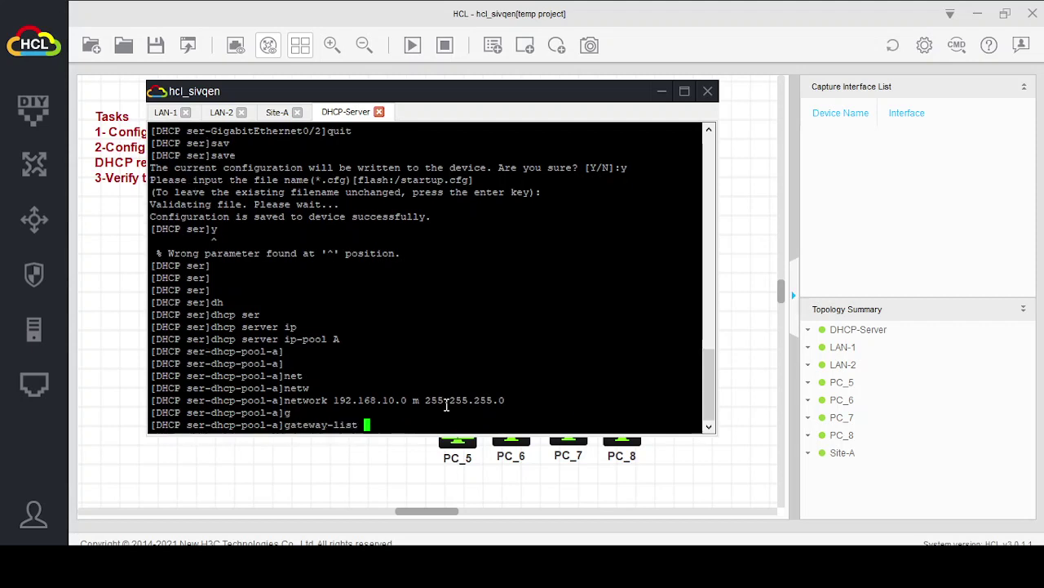
type("192.168.10.1")
key("Return")
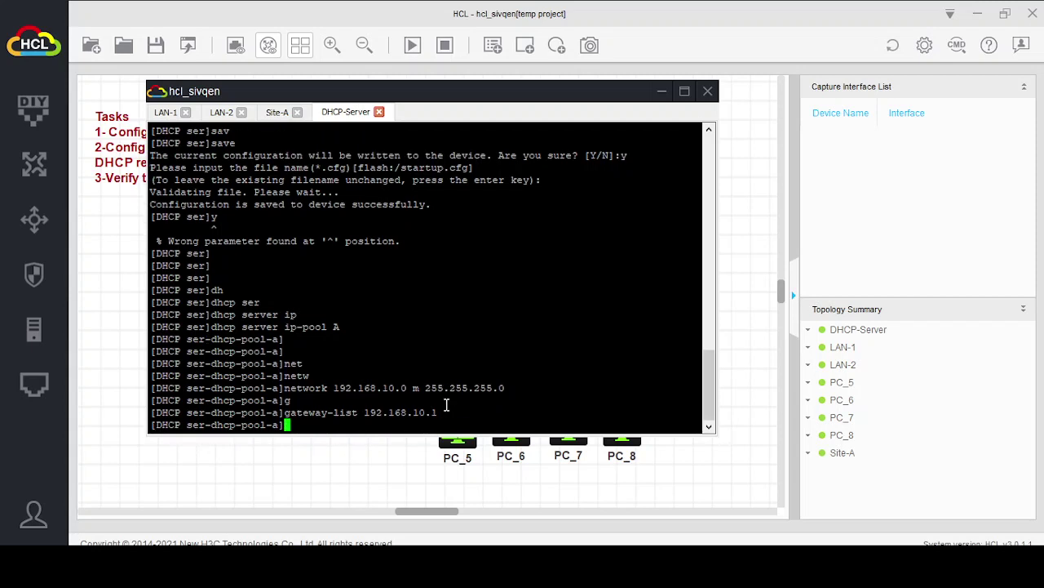
Give pool A the address range 192.168.10.101–192.168.10.150 and leave the pool
type("ad")
key("Tab")
type("r")
key("Tab")
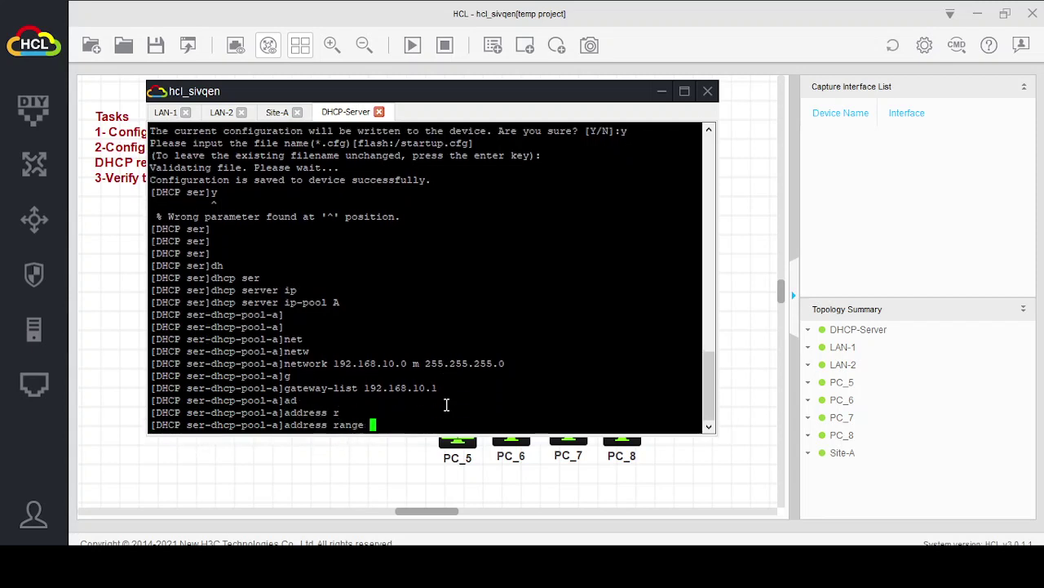
type("192.168.10.101 192.168.1")
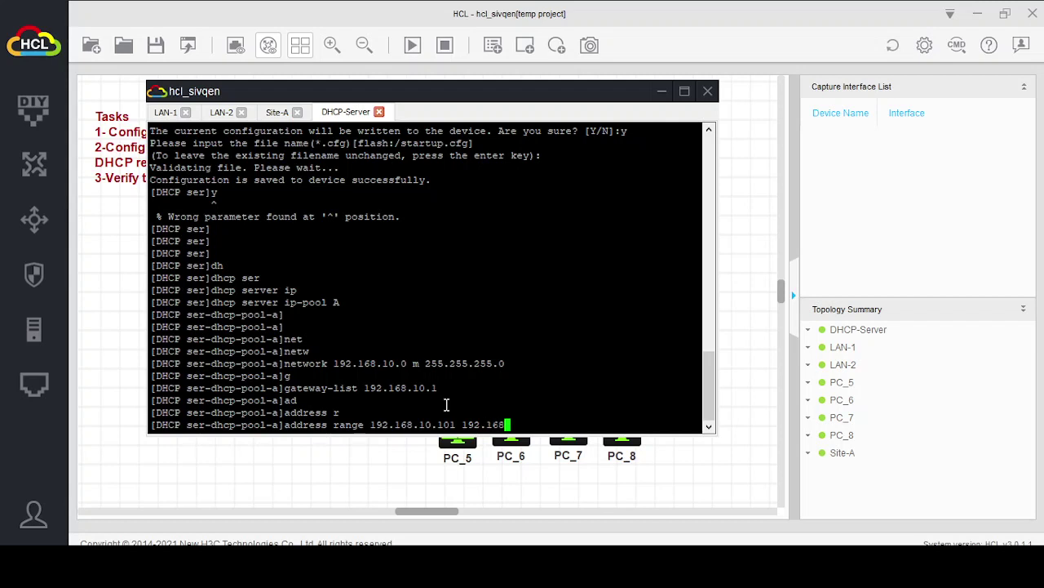
type("0.150")
key("Return")
type("quit")
key("Return")
key("Return")
key("Return")
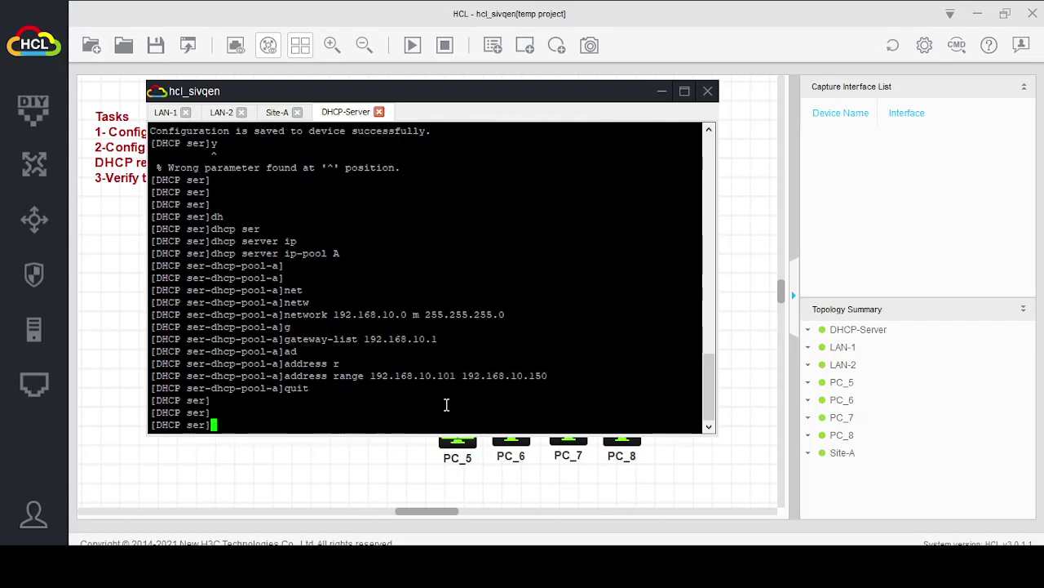
Create DHCP server ip-pool B
type("dh")
key("Tab")
type("ser")
key("Tab")
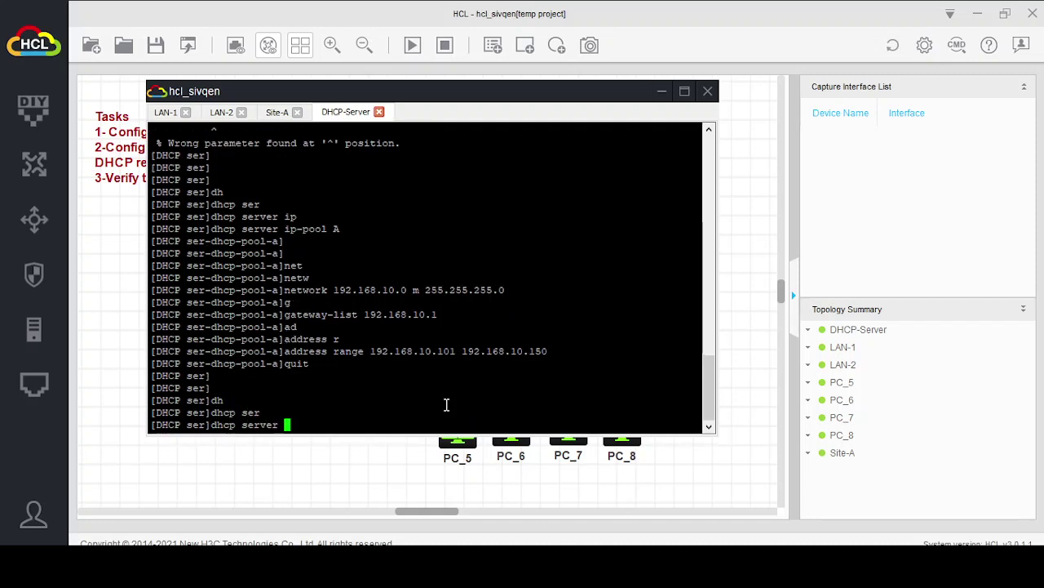
type("ip")
key("Tab")
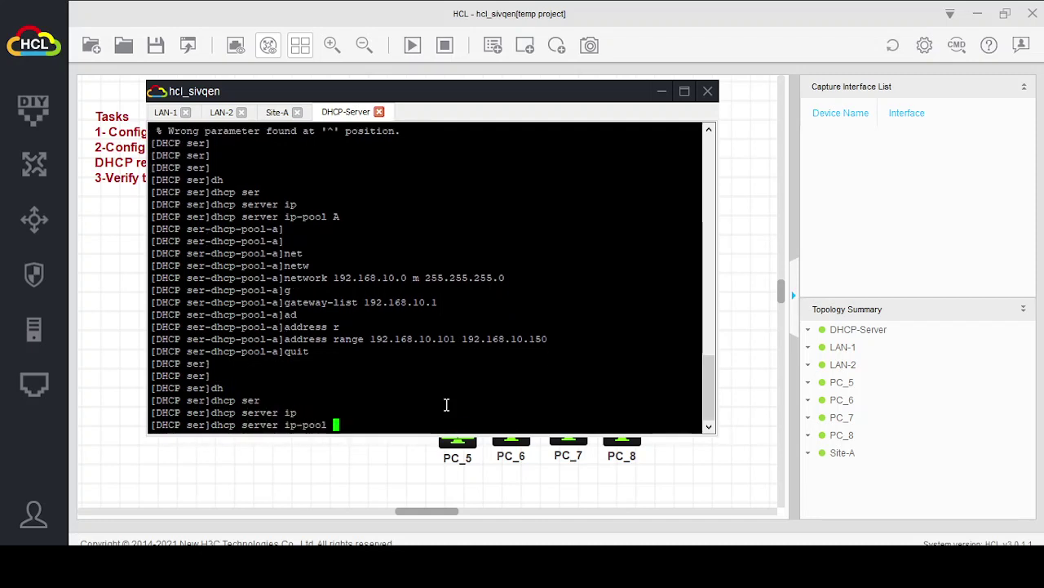
type("B")
key("Return")
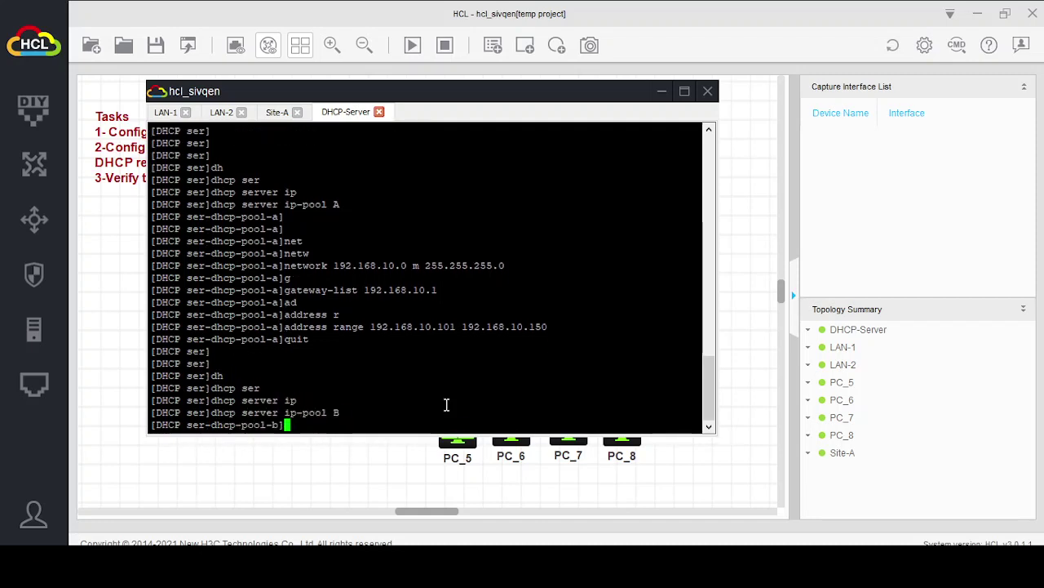
Set pool B's network to 192.168.20.0 with mask 255.255.255.0
type("netw")
key("Tab")
type("192.")
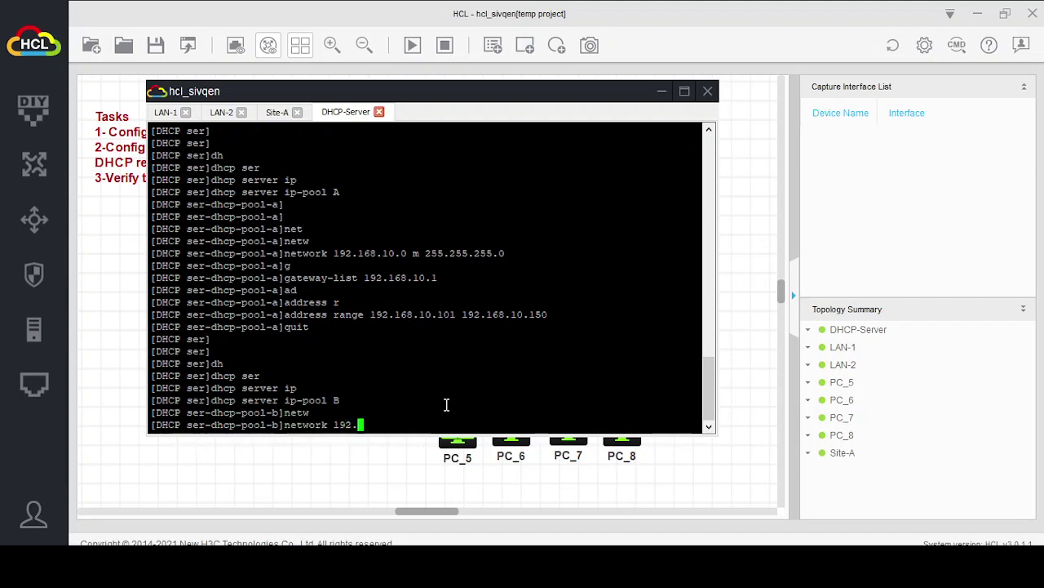
type("168.20.0 m 255.255.255.0")
key("Return")
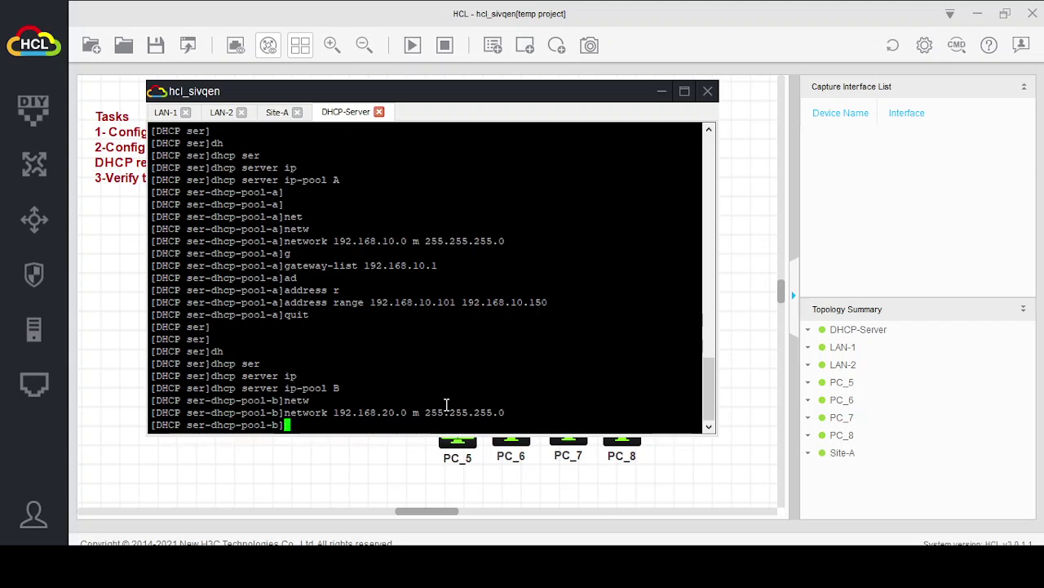
Set pool B's gateway-list to 192.168.20.1
type("g")
key("Tab")
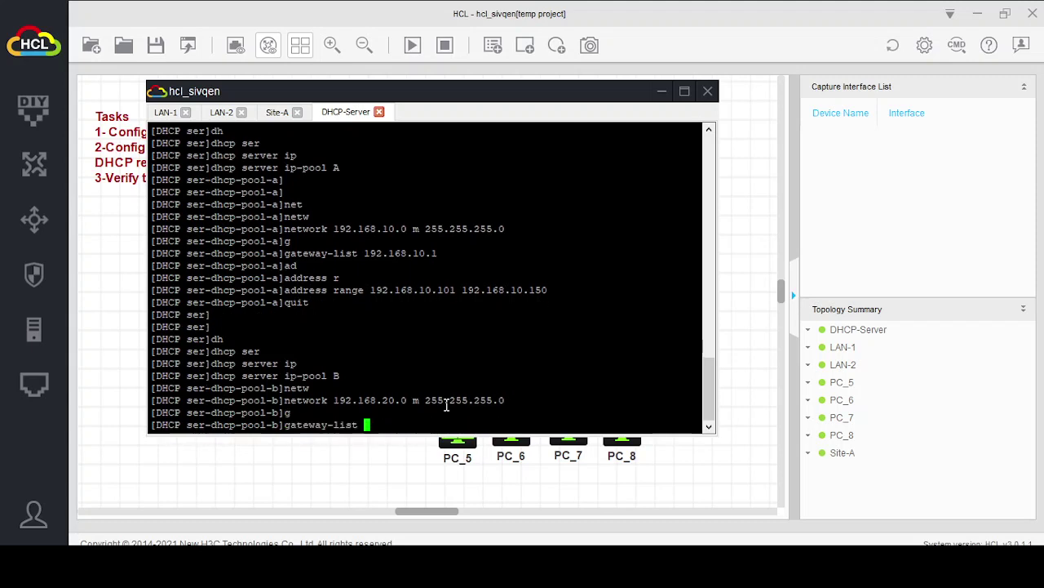
type("192.168.20.1")
key("Return")
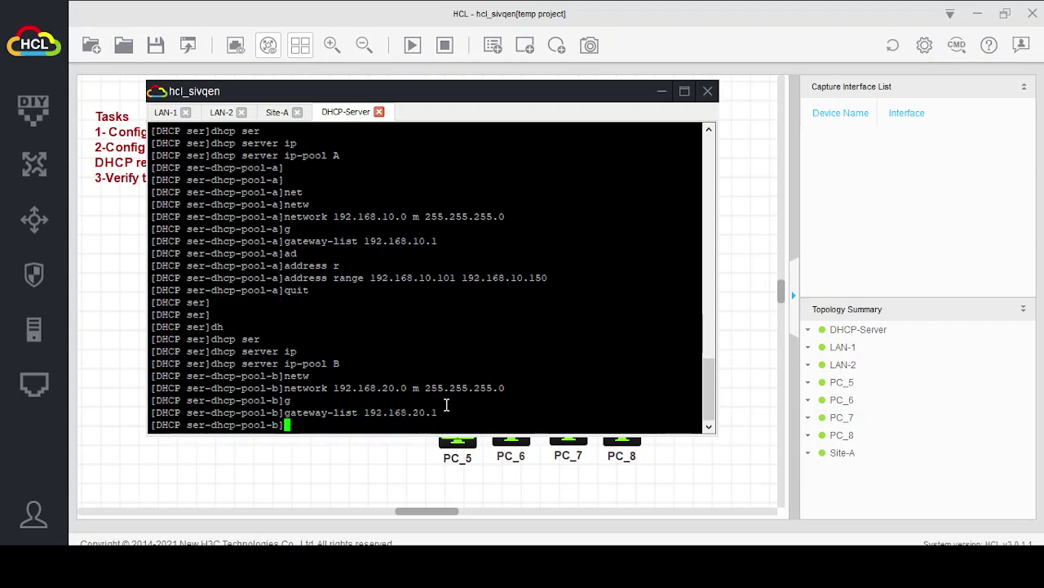
Give pool B the address range 192.168.20.101–192.168.20.150 and quit the pool
type("ad")
key("Tab")
type("r")
key("Tab")
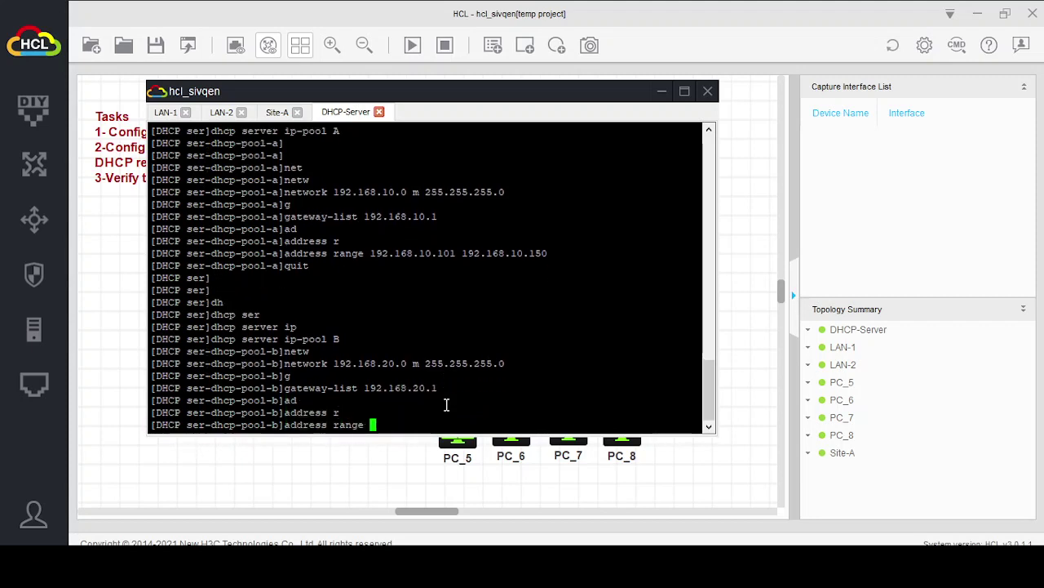
type("192.168")
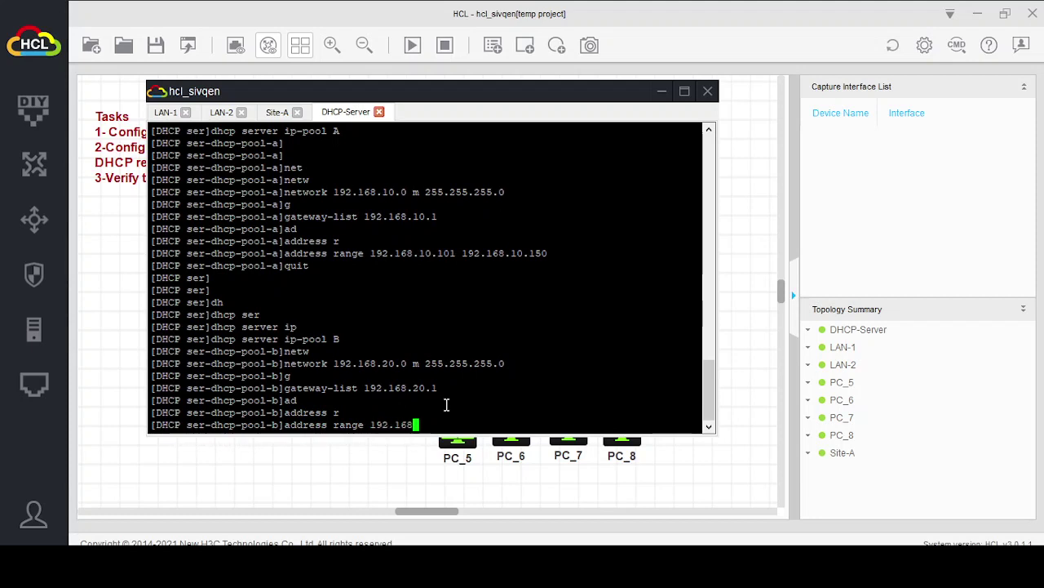
type(".20.")
type("101 192.168.20.150")
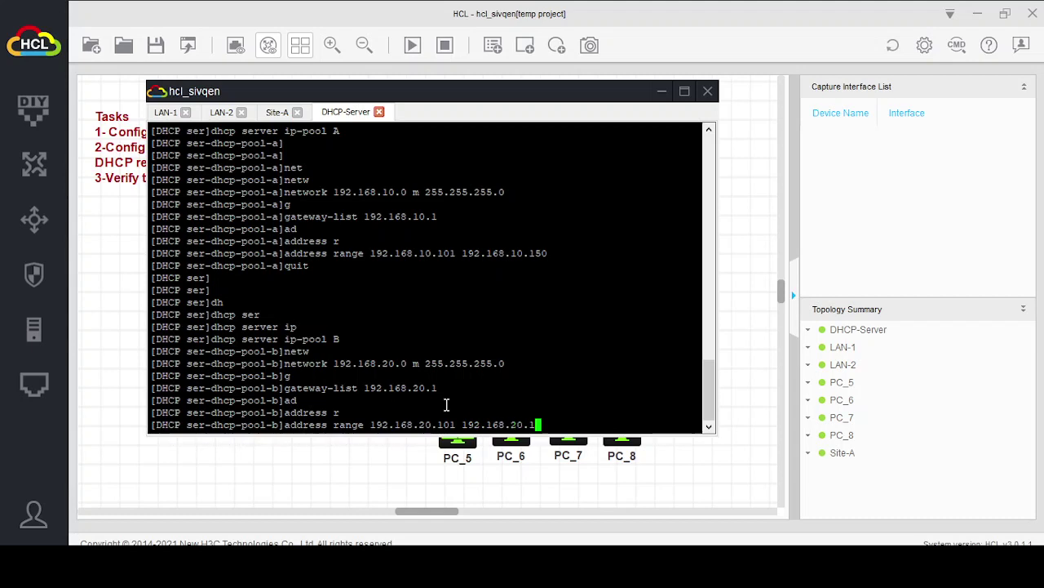
key("Return")
key("Return")
key("Return")
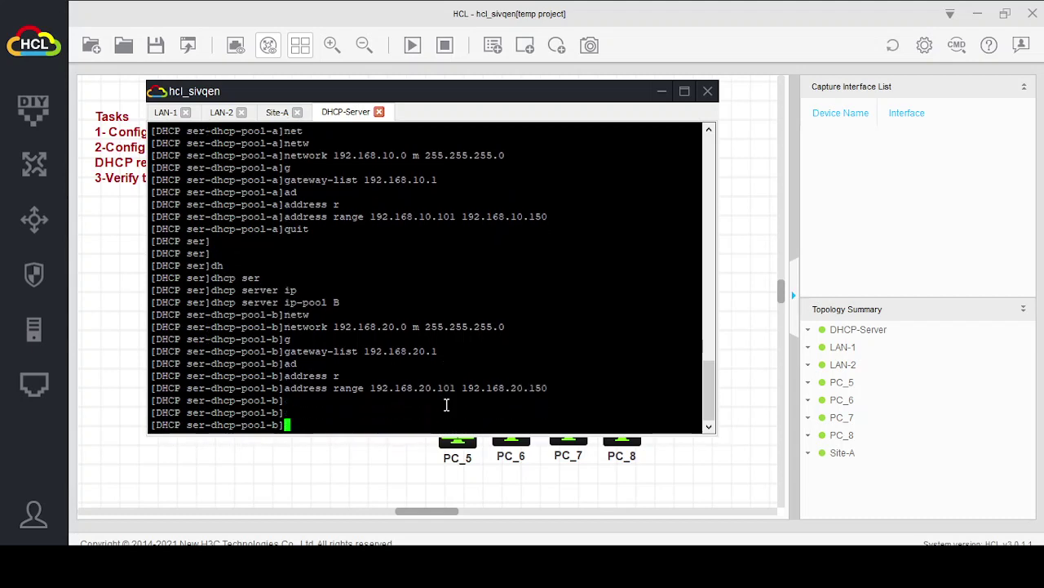
type("quit")
key("Return")
key("Return")
key("Return")
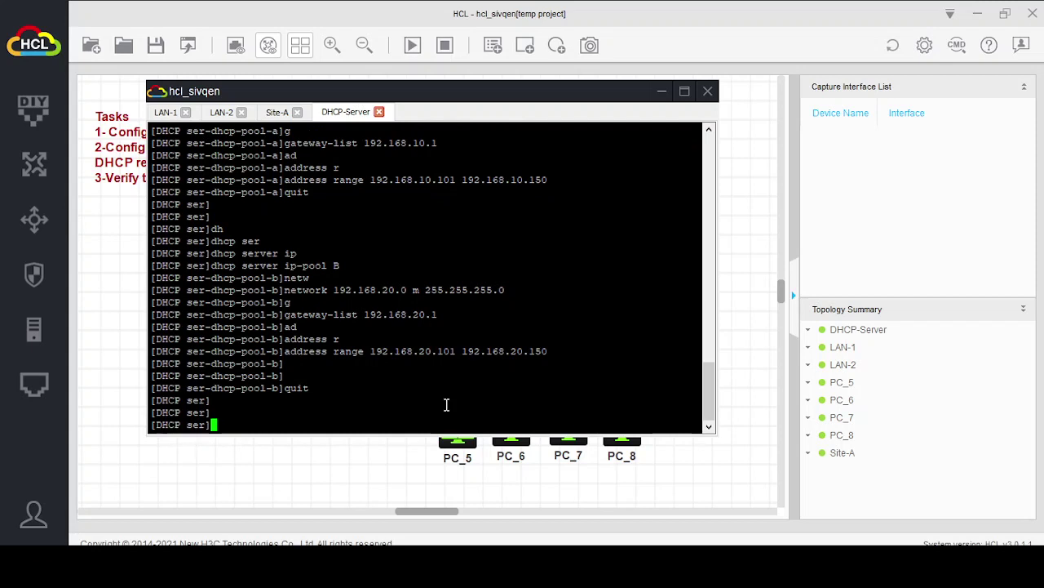
Create DHCP server ip-pool C
type("dh")
key("Tab")
type("ser")
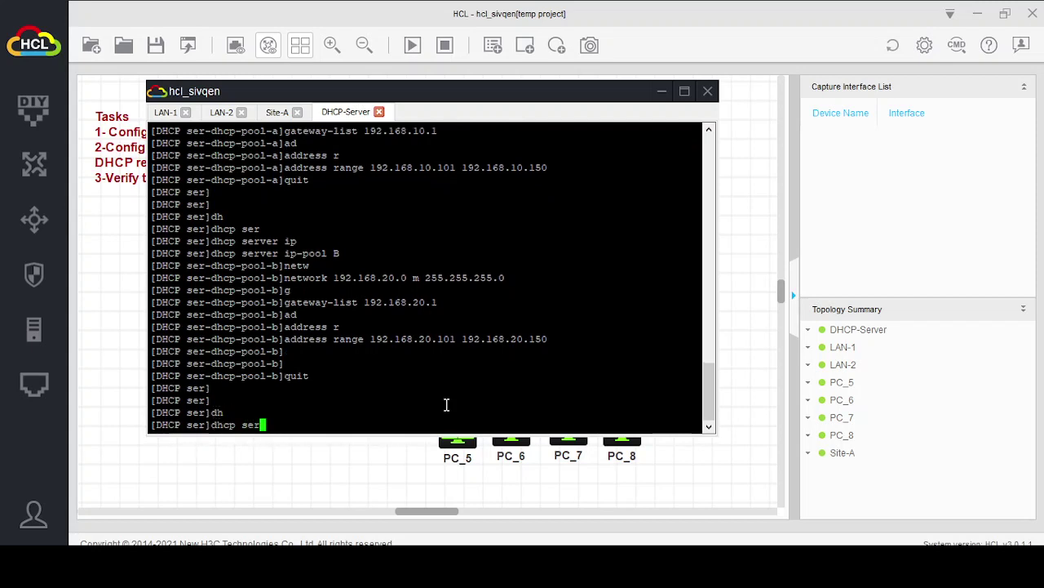
key("Tab")
type("ip")
key("Tab")
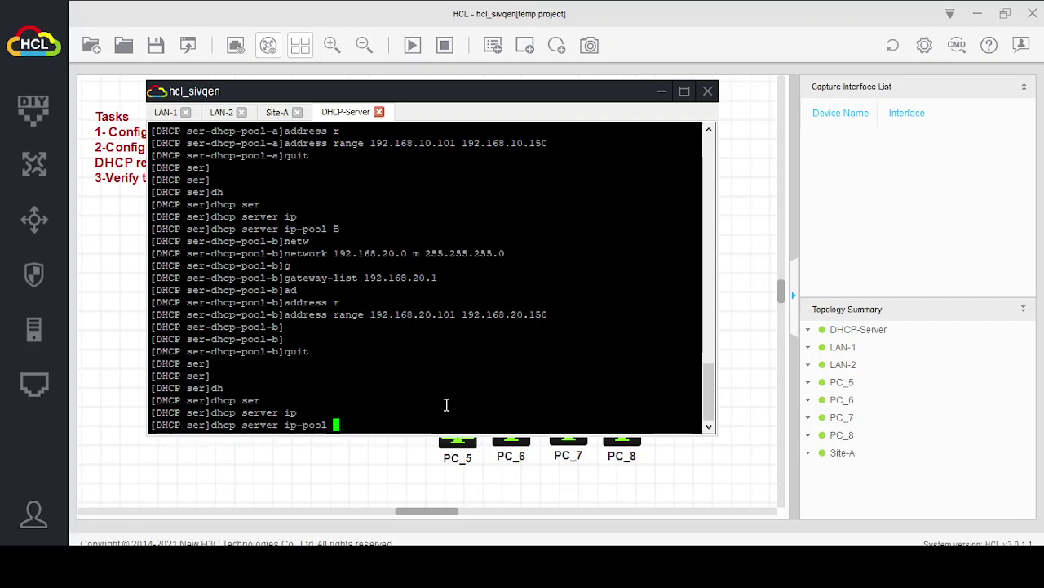
type("C")
key("Return")
Set pool C's network to 192.168.30.0 with mask 255.255.255.0
type("netw")
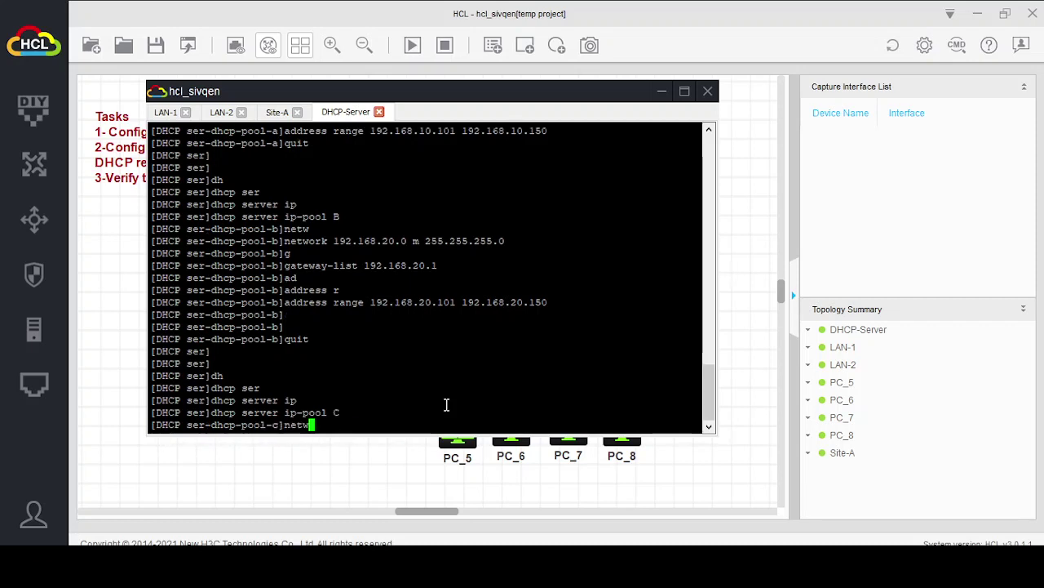
key("Tab")
type("1")
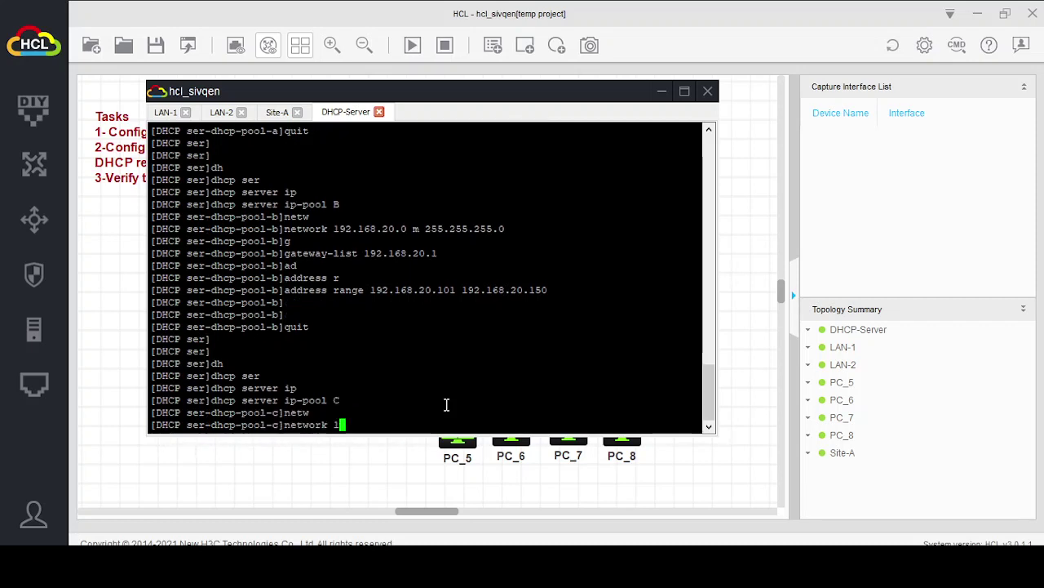
type("92.168.40")
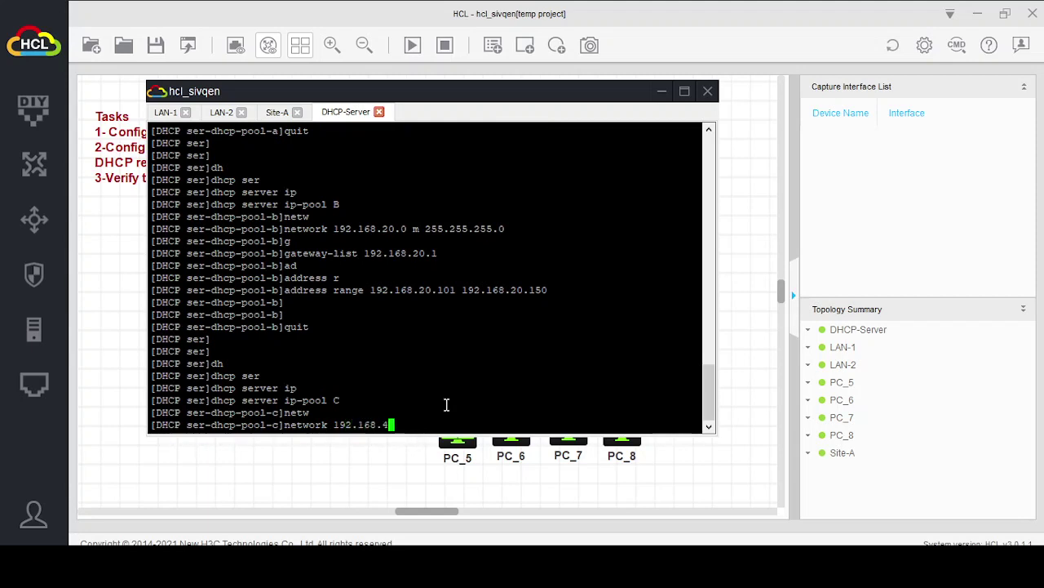
key("BackSpace")
key("BackSpace")
type("30.0 m 255.255.255.0")
key("Return")
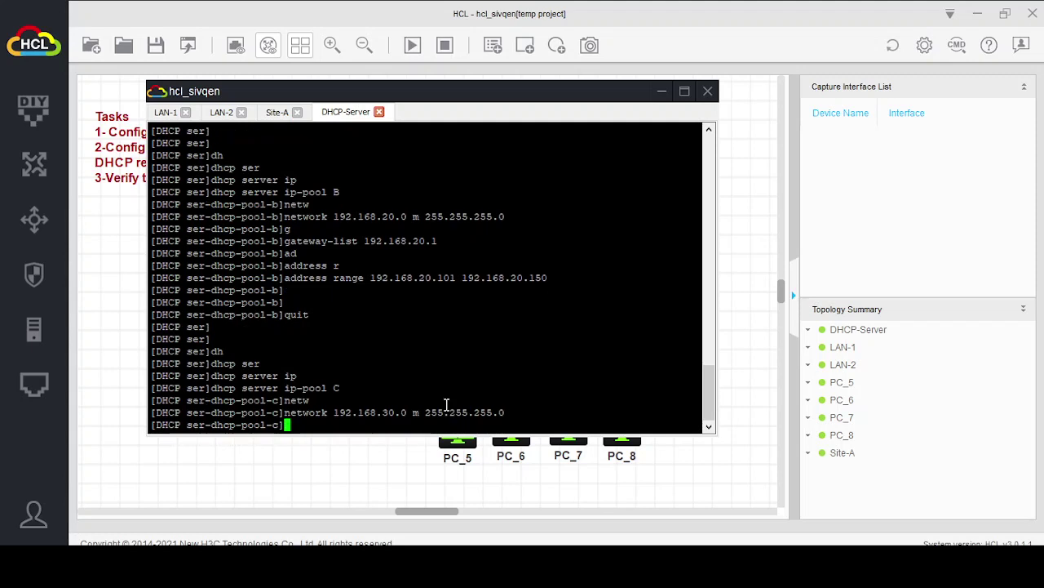
Set pool C's gateway-list to 192.168.30.1
type("g")
key("Tab")
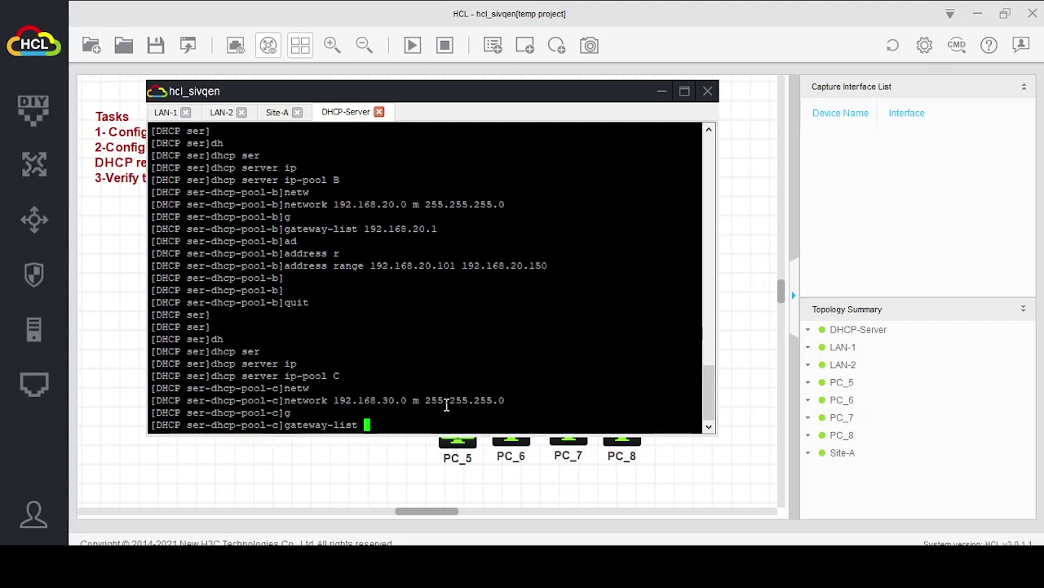
type("192.168.30.1")
key("Return")
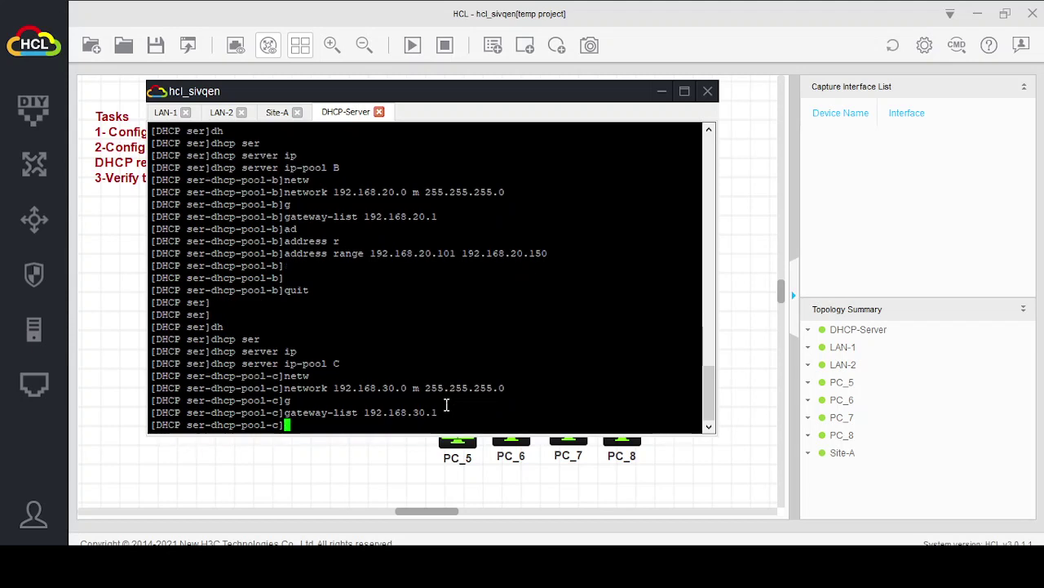
Give pool C the address range 192.168.30.101–192.168.30.150 and quit the pool
type("ad")
key("Tab")
type("r")
key("Tab")
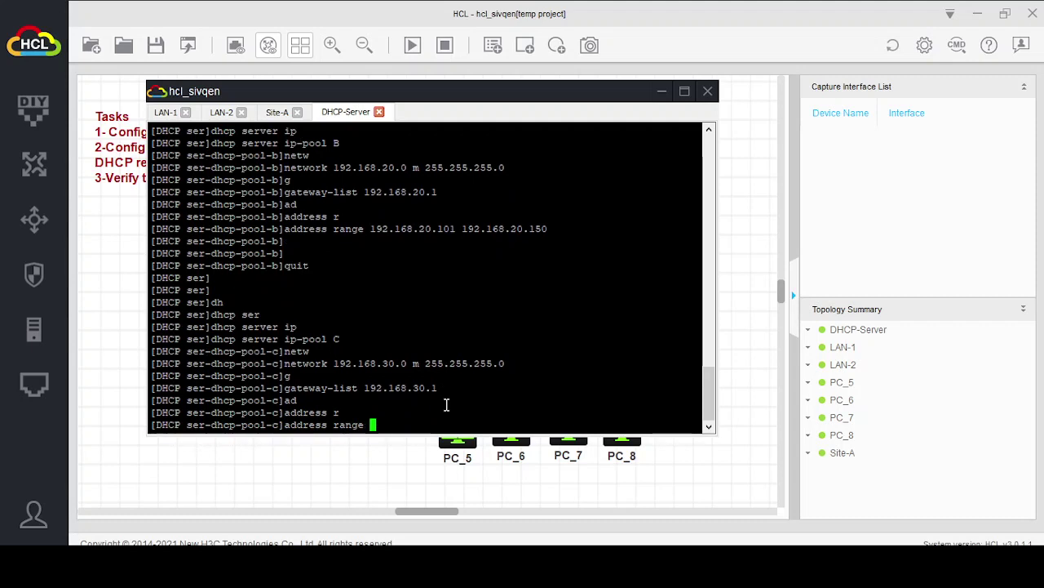
type("192.168.30.101 192.168.30.")
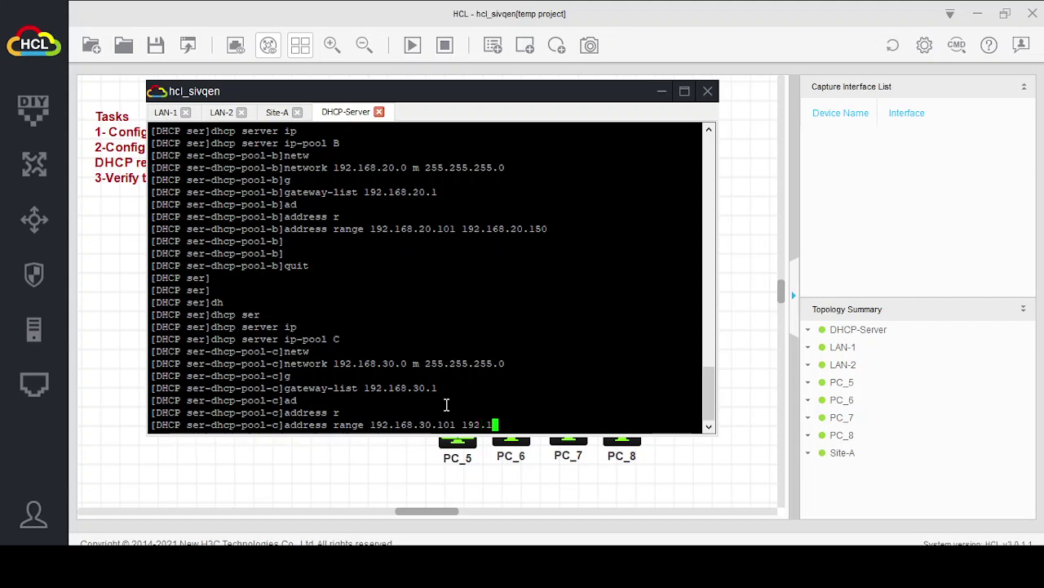
type("150")
key("Return")
type("quit")
key("Return")
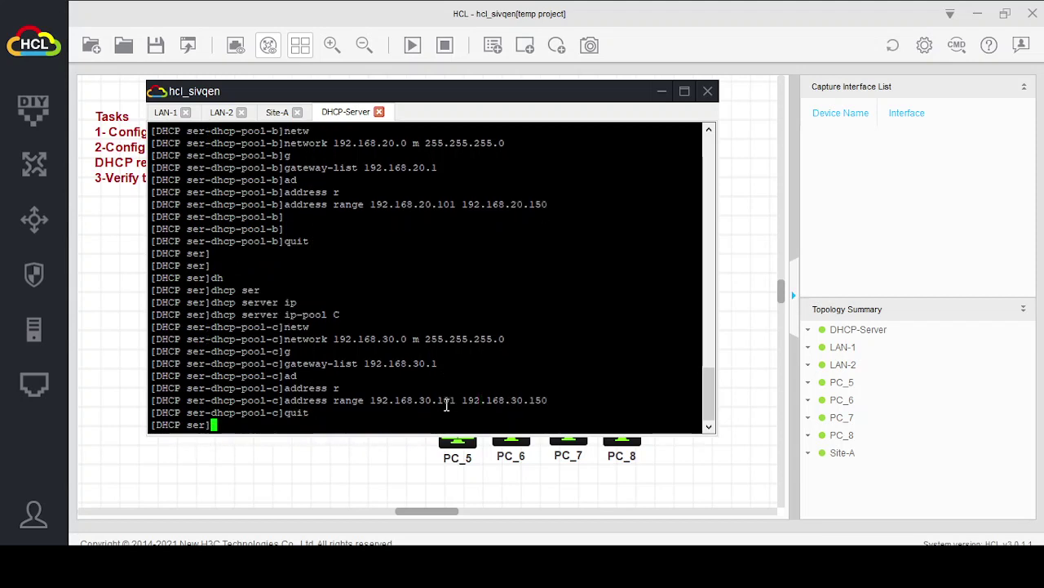
type("dhcp")
key("BackSpace")
key("BackSpace")
key("BackSpace")
Create DHCP server ip-pool D
type("h")
key("Tab")
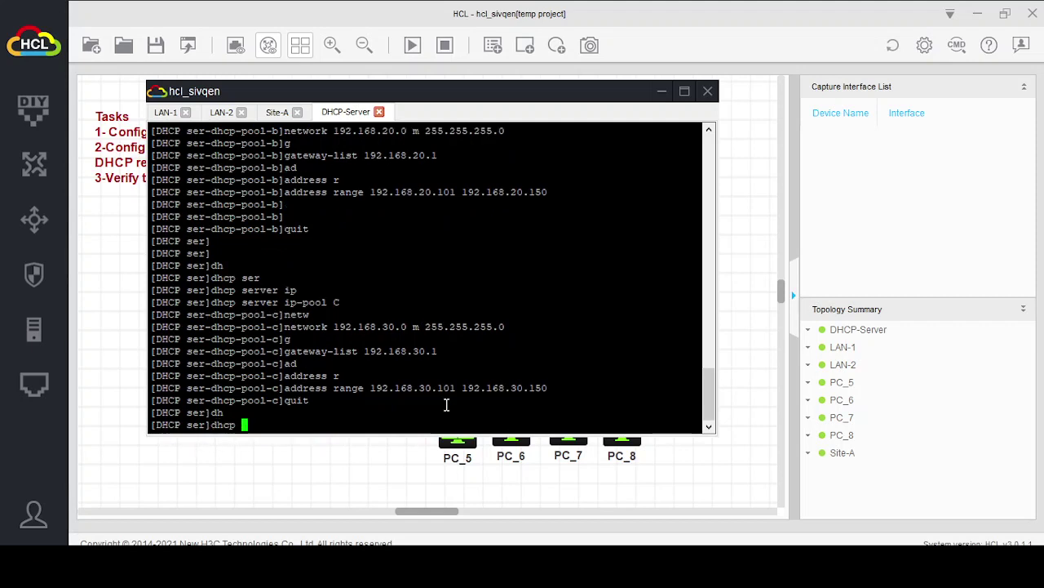
type("ser")
key("Tab")
type("ip")
key("Tab")
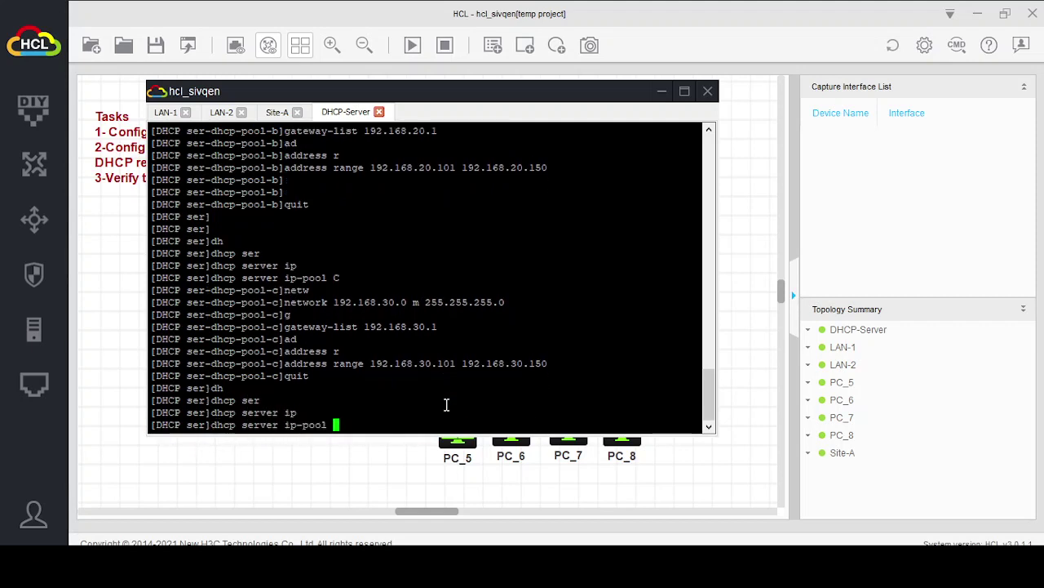
type("D")
key("Return")
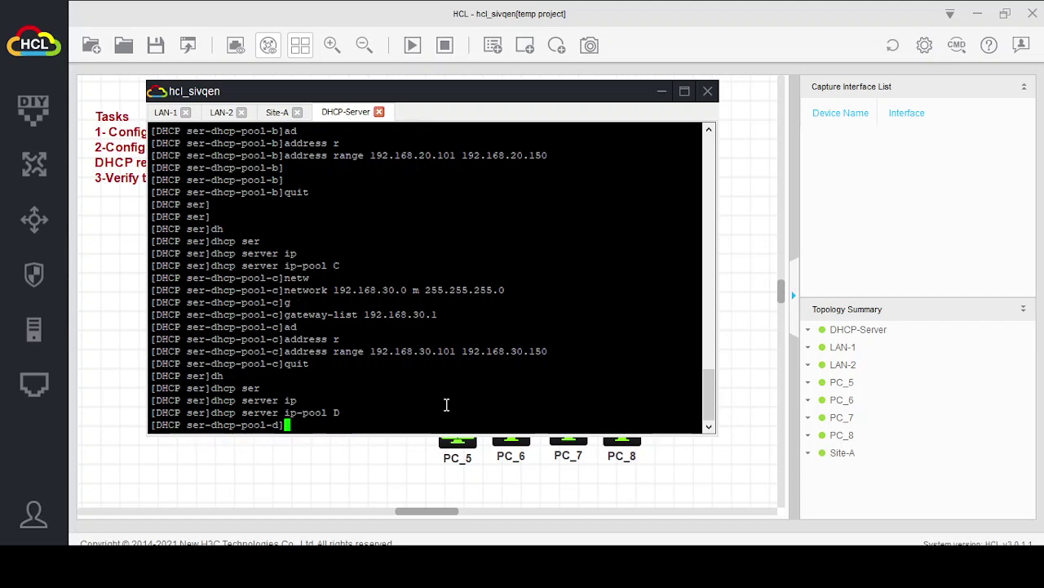
Set pool D's network to 192.168.40.0 with mask 255.255.255.0
type("net")
key("Tab")
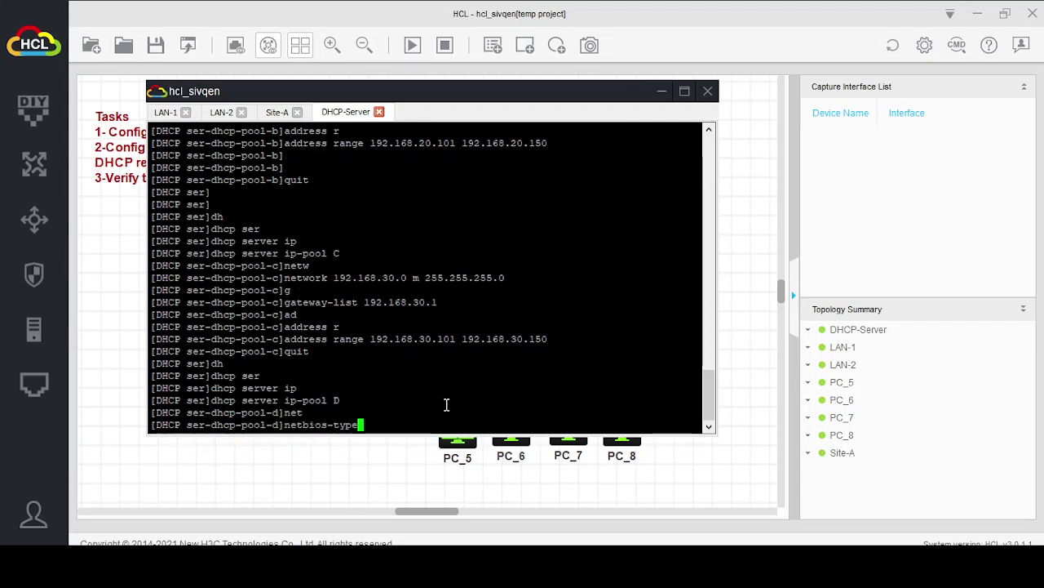
key("BackSpace")
key("BackSpace")
key("BackSpace")
key("BackSpace")
key("BackSpace")
key("BackSpace")
key("BackSpace")
key("BackSpace")
key("BackSpace")
type("w")
key("Tab")
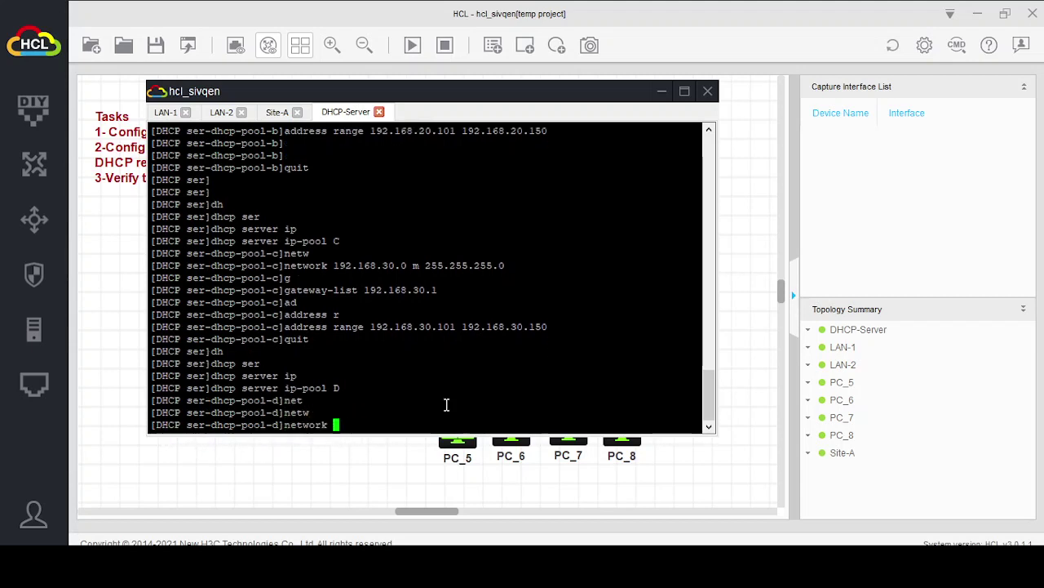
type("192.168.40")
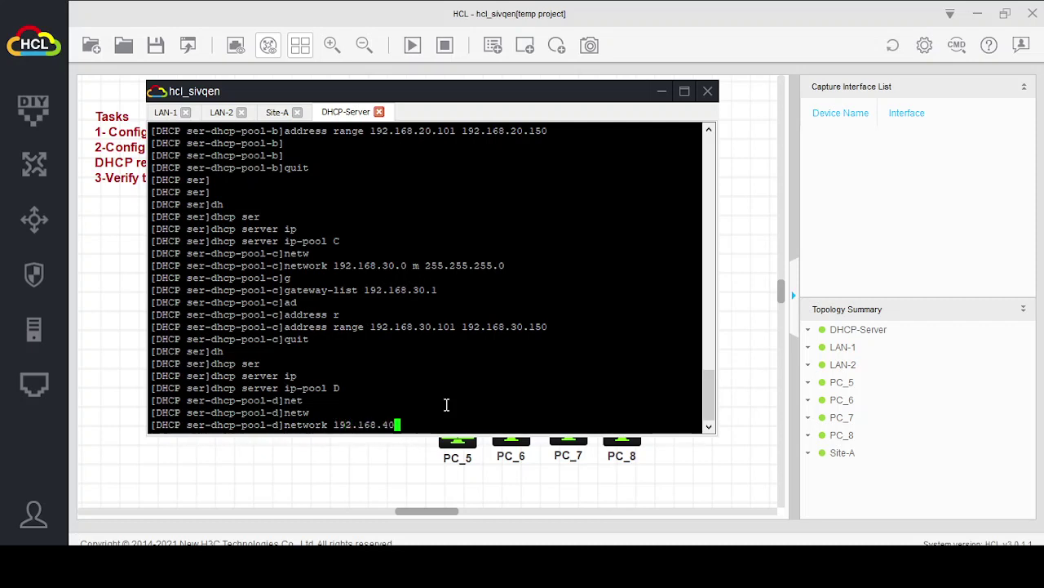
type(".0 m 255.255.255.0")
key("Return")
Set pool D's gateway-list to 192.168.40.1
type("ga")
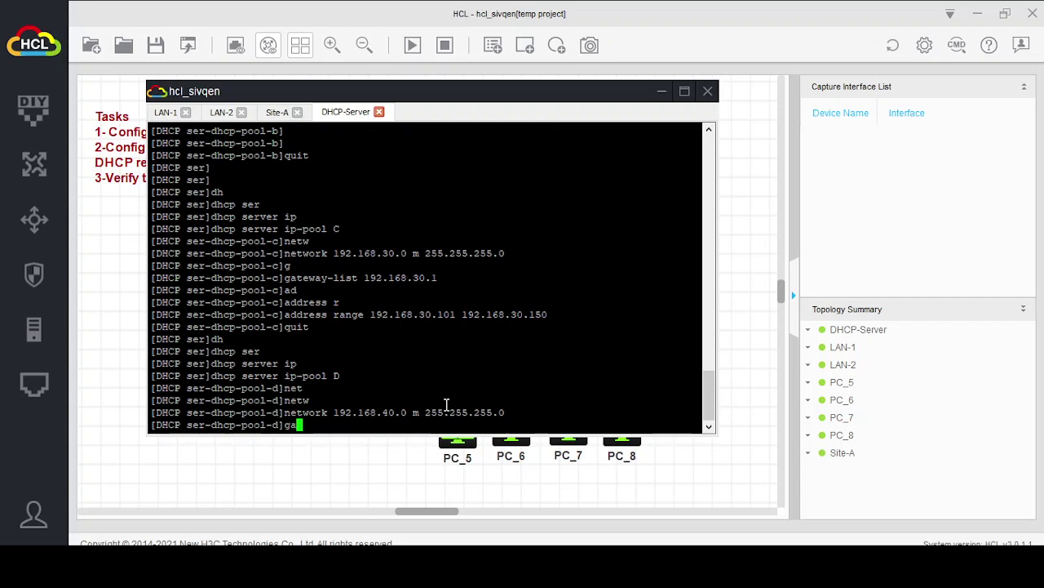
key("Tab")
type("19")
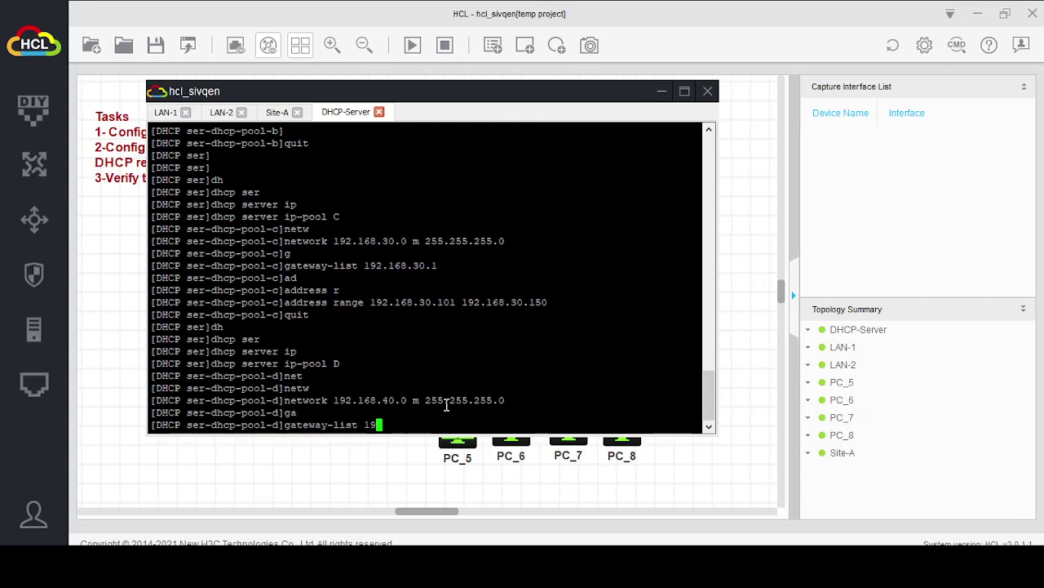
type("2.168.40.1")
key("Return")
Give pool D the address range 192.168.40.101–192.168.40.150 and quit the pool
type("ad")
key("Tab")
type("r")
key("Tab")
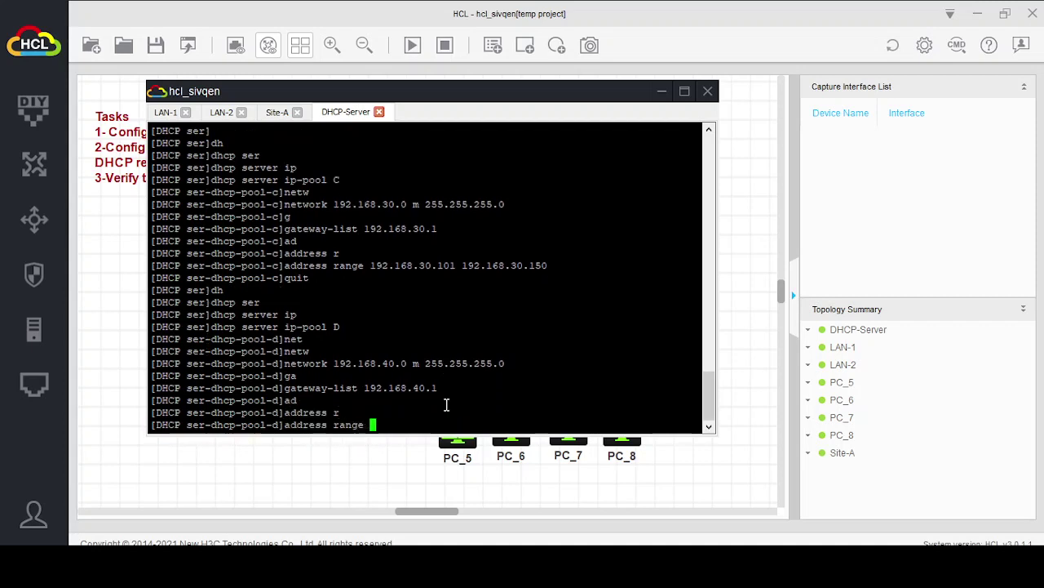
type("192.168.40.101 192.168.40.")
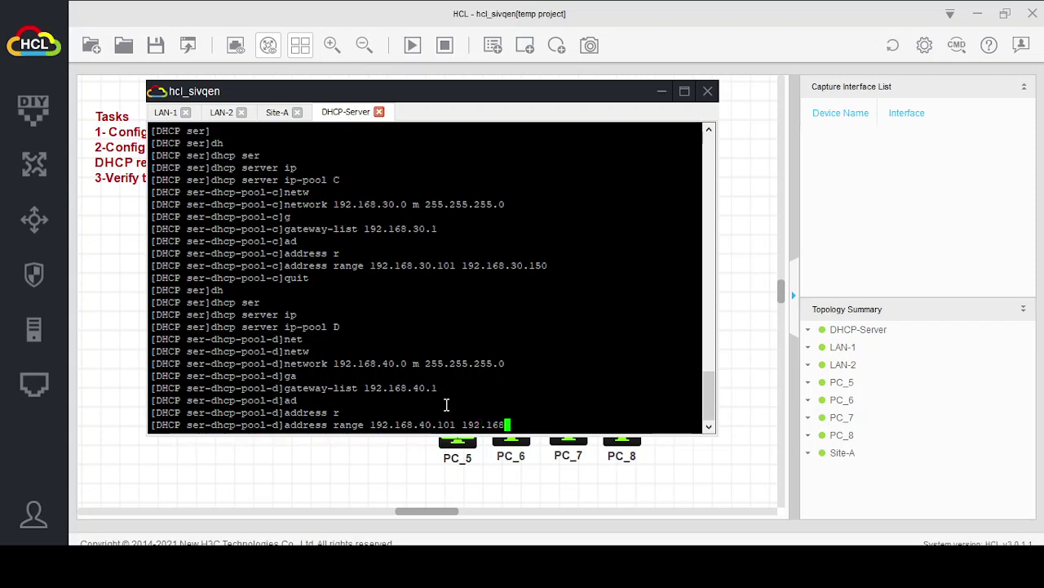
type("150")
key("Return")
key("Return")
key("Return")
type("quit")
key("Return")
key("Return")
key("Return")
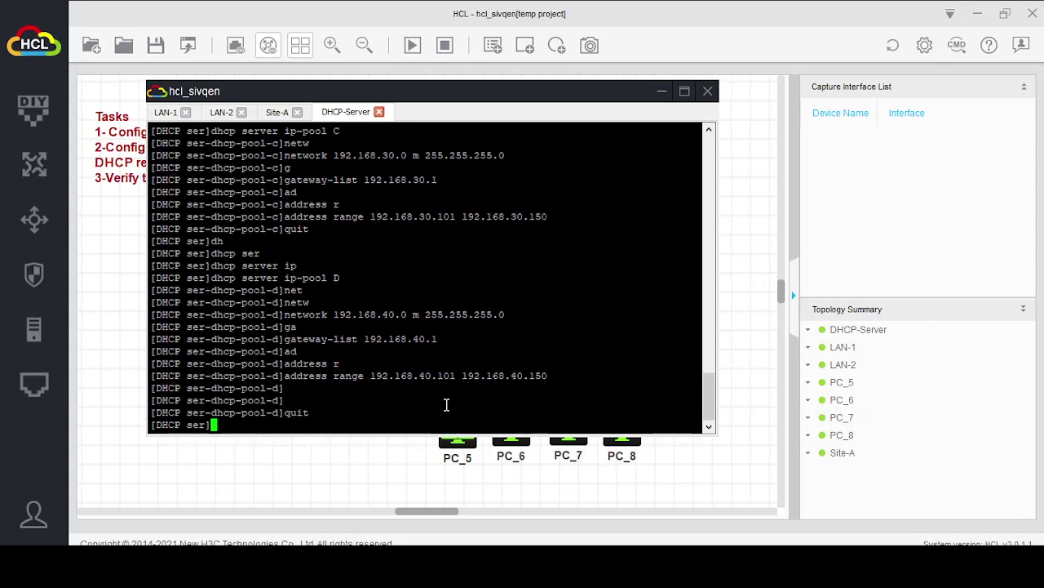
Save the DHCP-Server configuration to flash:/startup.cfg, confirming the overwrite
type("sav")
key("Tab")
key("Return")
type("y")
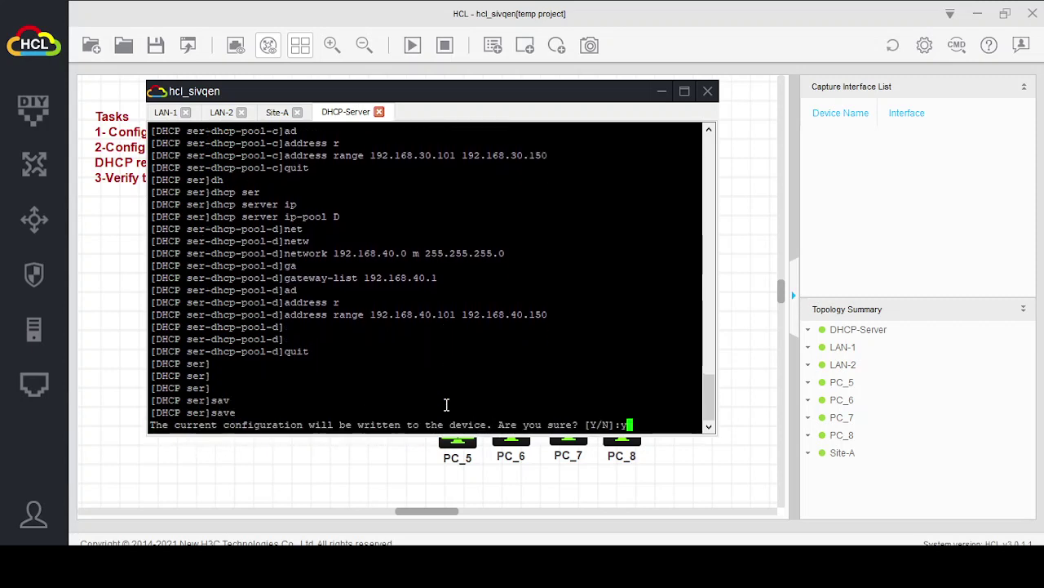
key("Return")
key("Return")
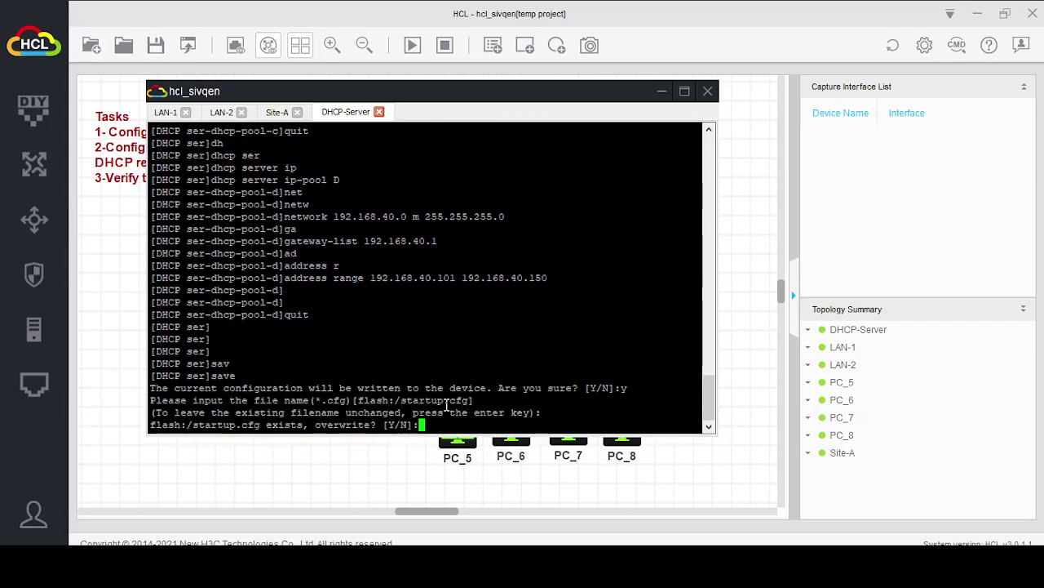
type("y")
key("Return")
key("Return")
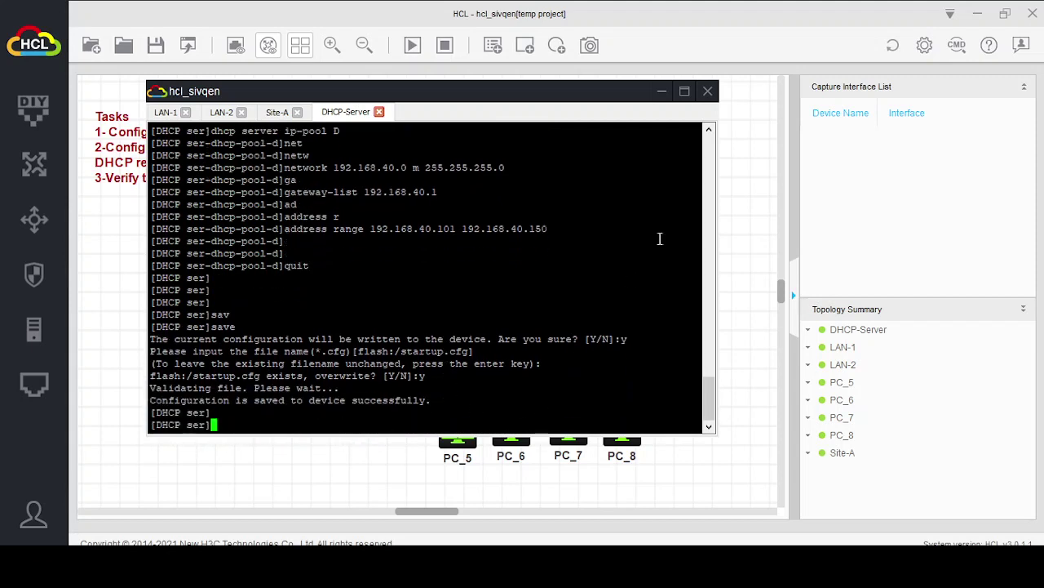
Open the Site-A router's console from the topology
left_click(662, 92)
mouse_move(503, 356)
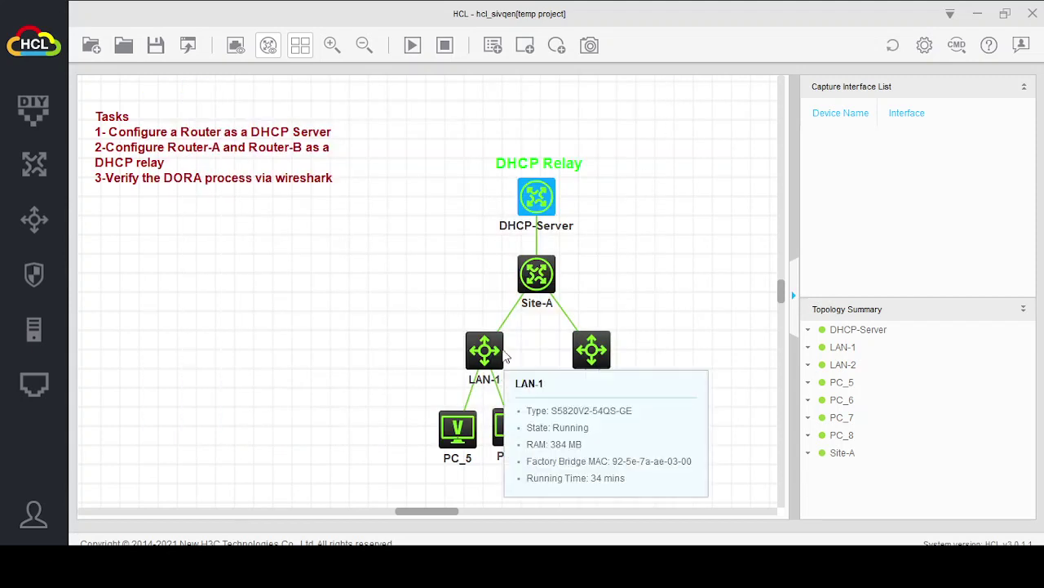
left_click(538, 287)
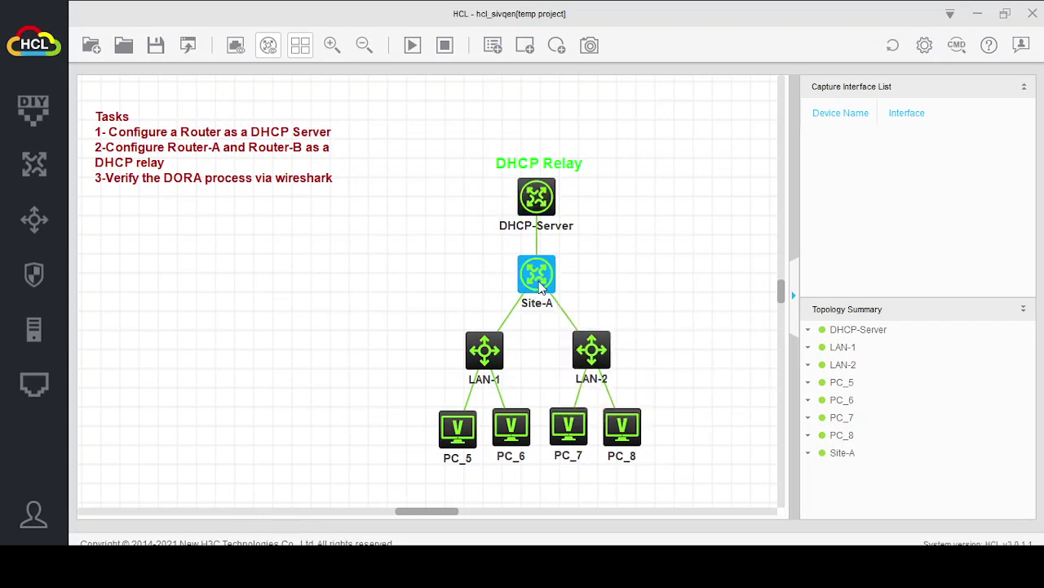
double_click(537, 277)
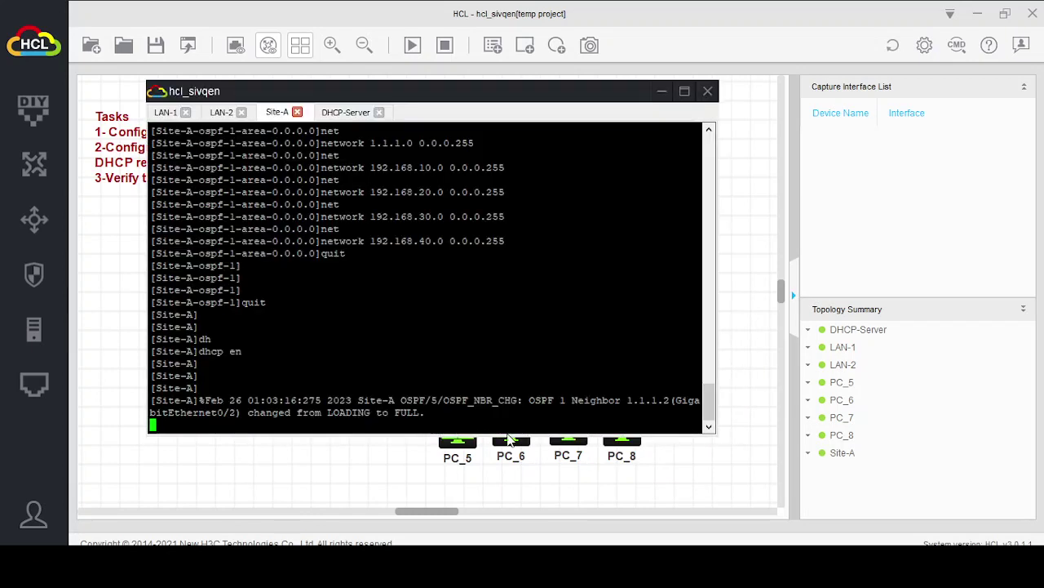
key("Return")
key("Return")
key("Return")
key("Return")
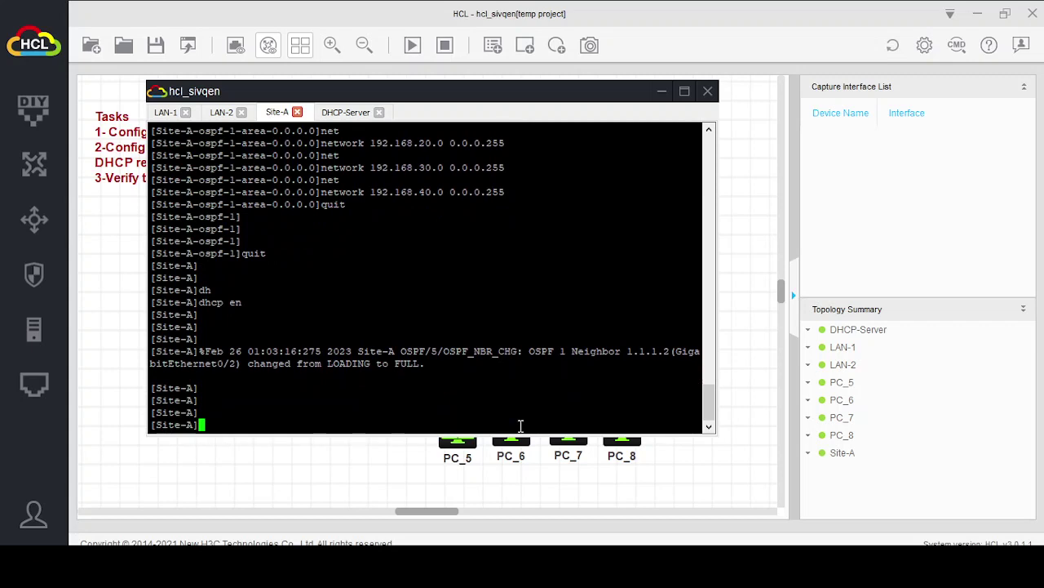
Enter the view of subinterface GigabitEthernet 0/0.10 on Site-A
type("inter")
key("Tab")
type("gi")
key("Tab")
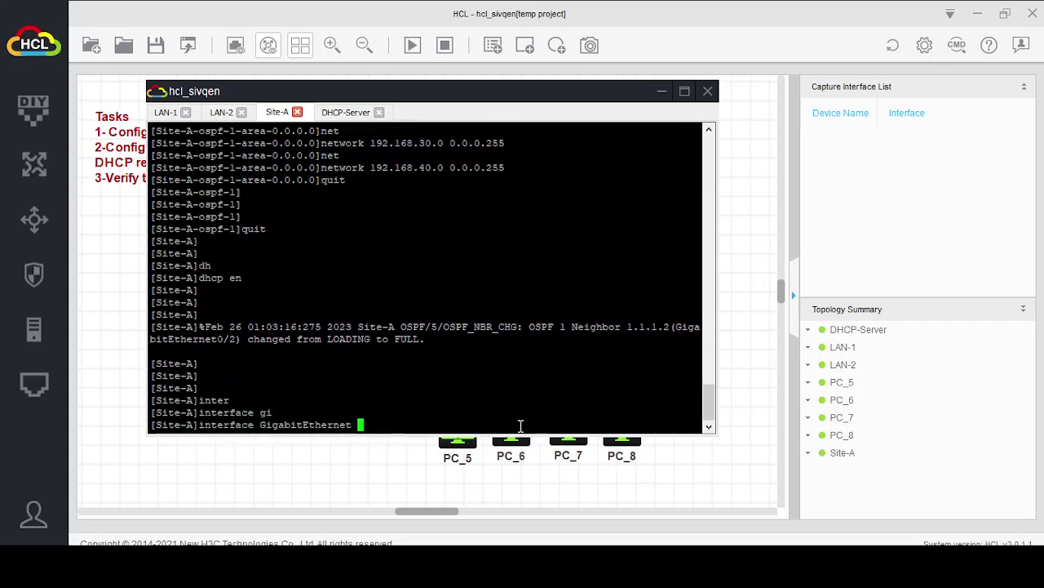
type("0/0.10")
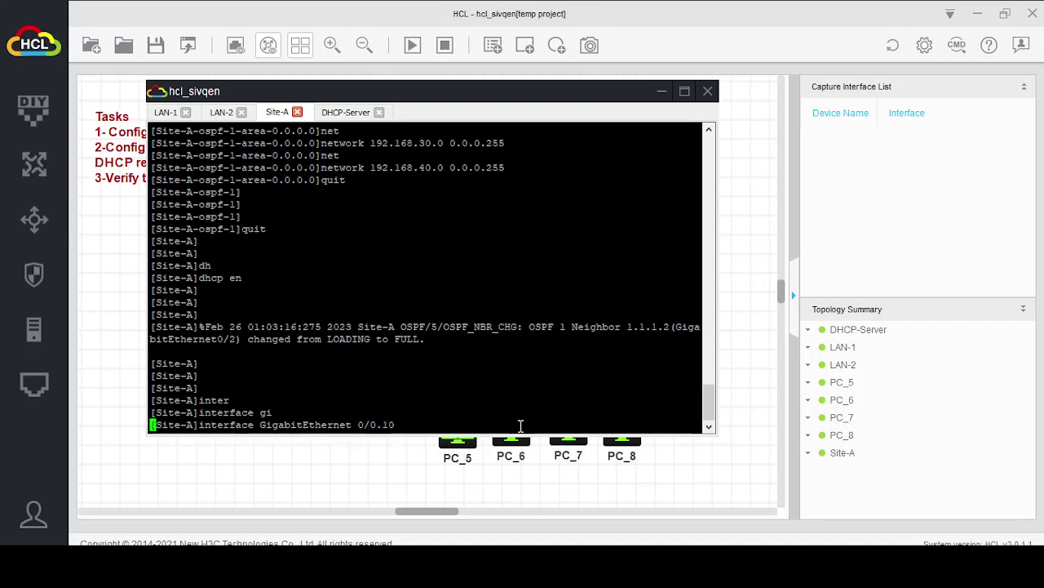
key("Return")
left_click(657, 91)
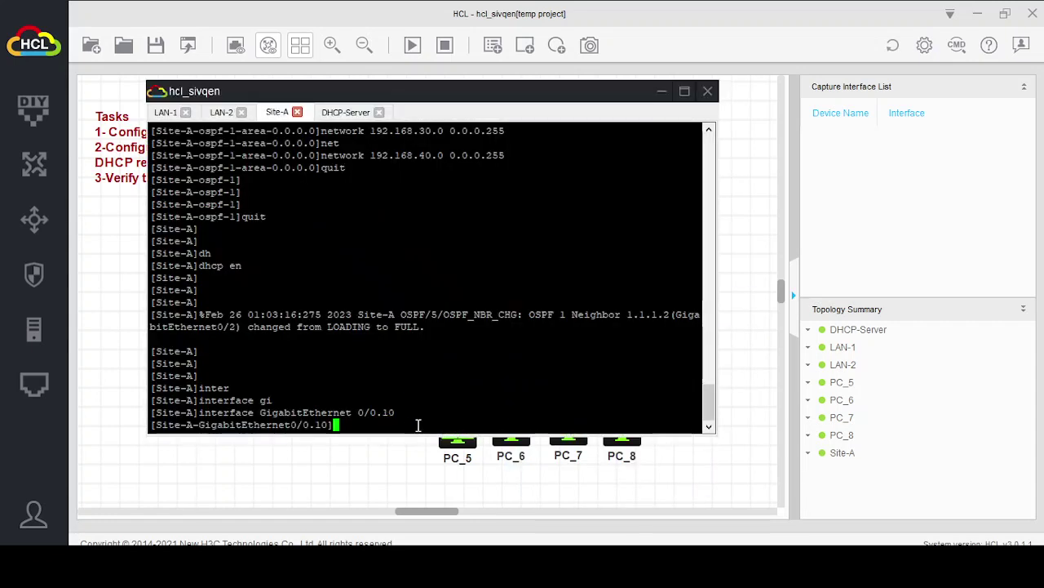
key("Return")
key("Return")
key("Return")
Put Site-A's GigabitEthernet0/0.10 into DHCP relay mode with 'dhcp select relay'
type("dh")
key("Tab")
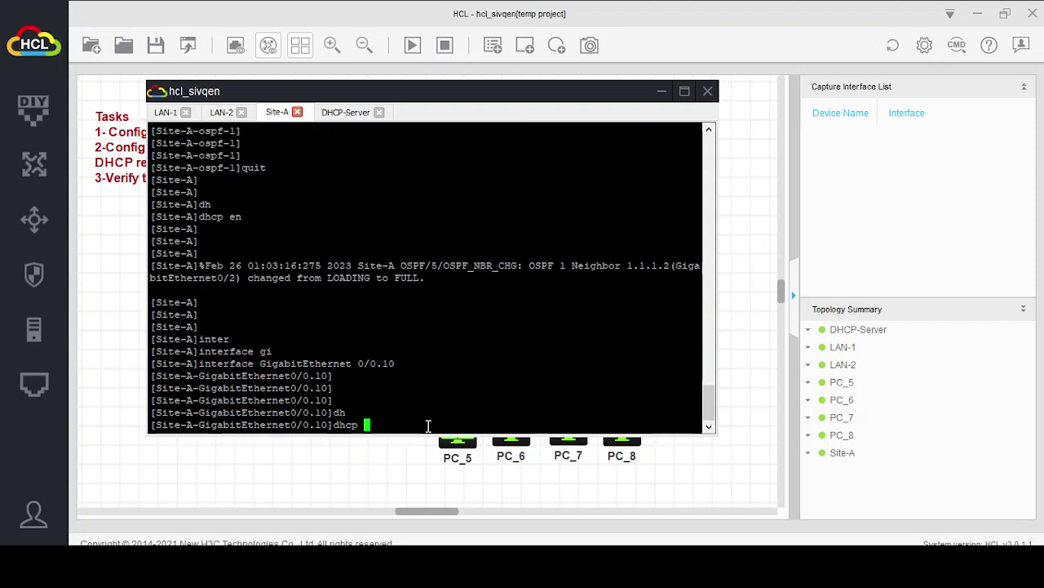
type("se")
key("Tab")
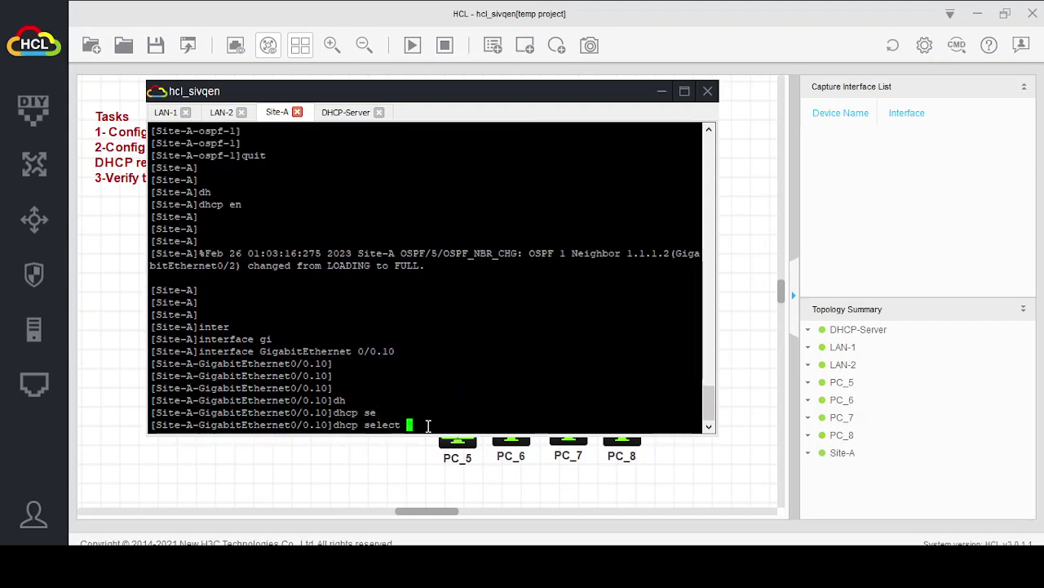
type("c")
type("e")
key("Tab")
key("Return")
key("Return")
key("Return")
key("Return")
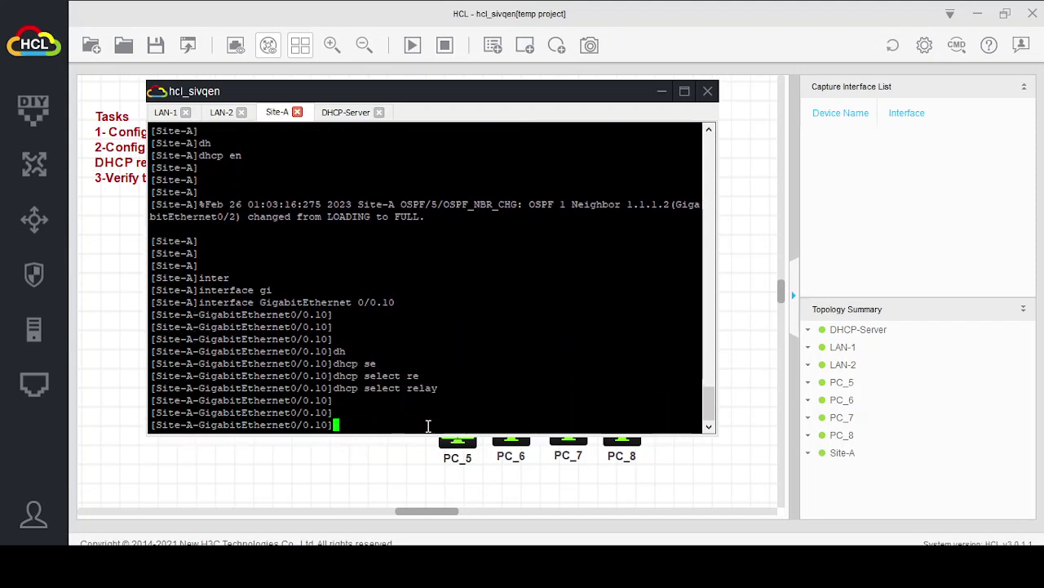
Enable the DHCP relay information option on GigabitEthernet0/0.10
type("dh")
key("Tab")
type("re")
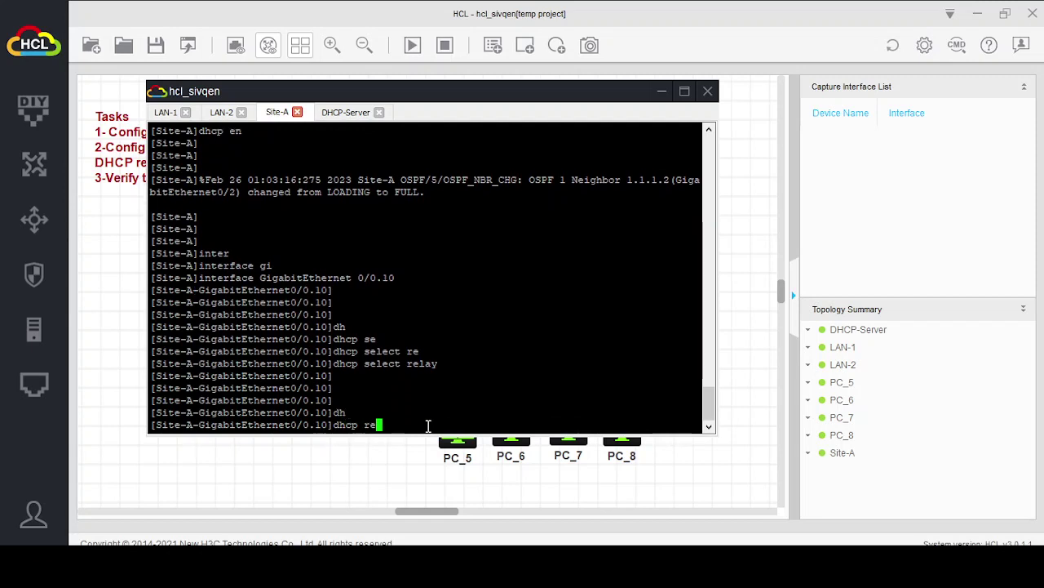
key("Tab")
type("in")
key("Tab")
type("en")
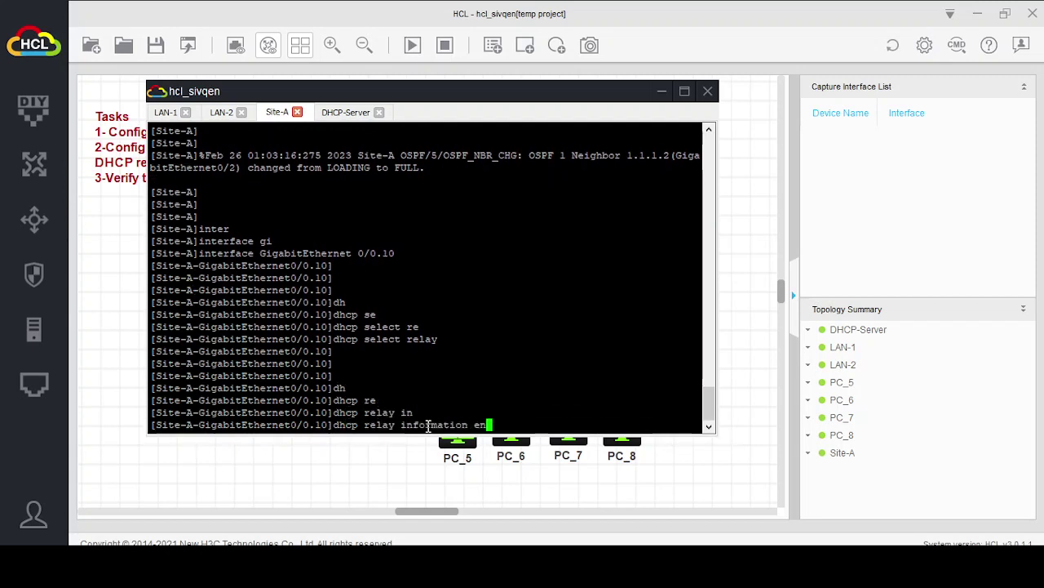
key("Tab")
key("Return")
Set the DHCP relay information strategy to replace
type("dh")
key("Tab")
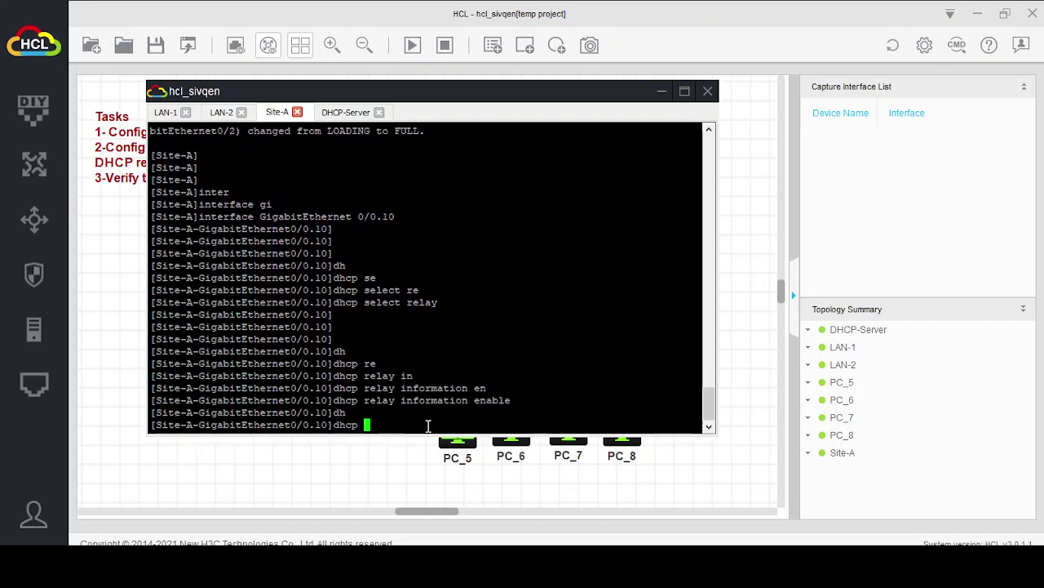
type("re")
key("Tab")
type("in")
key("Tab")
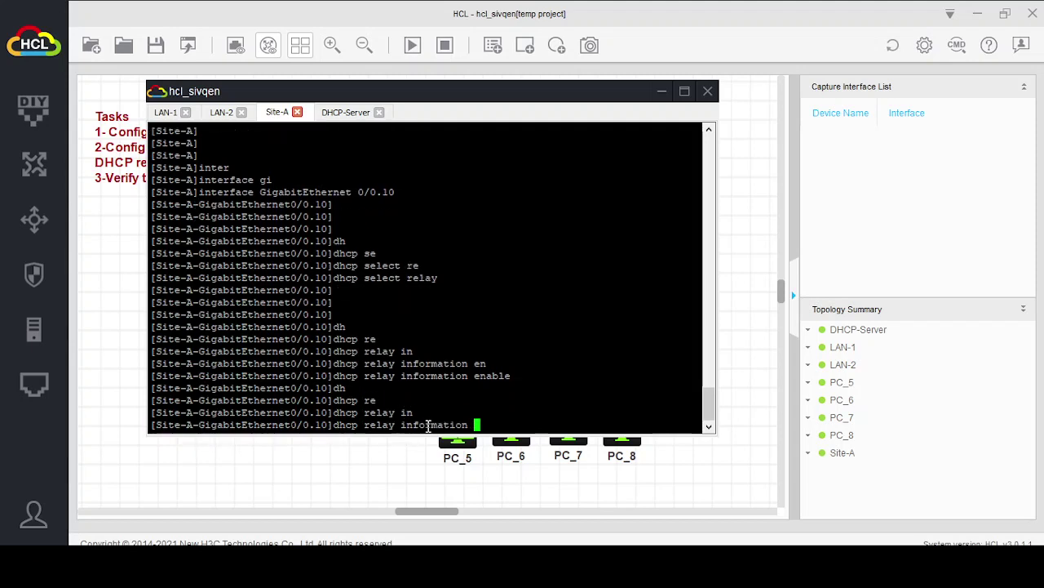
type("st")
key("Tab")
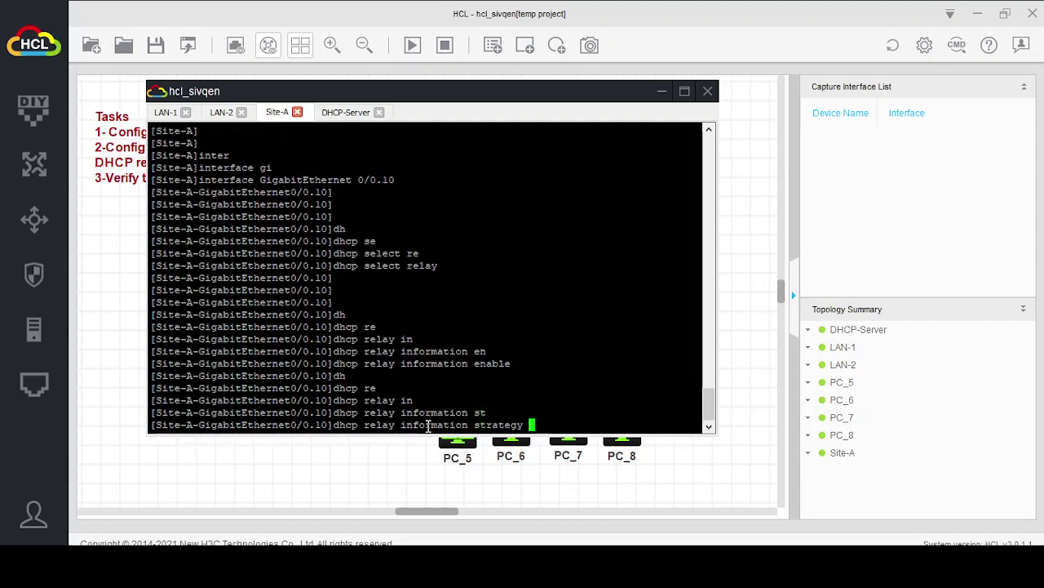
type("re")
key("Tab")
key("Return")
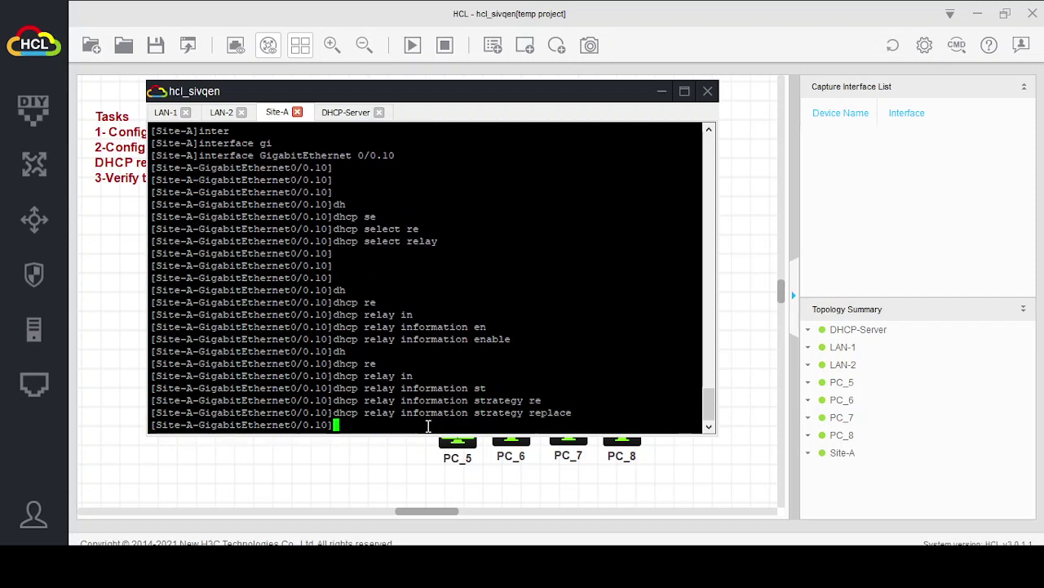
Set the relay's DHCP server address to 1.1.1.2, then quit to system view
type("dh")
key("Tab")
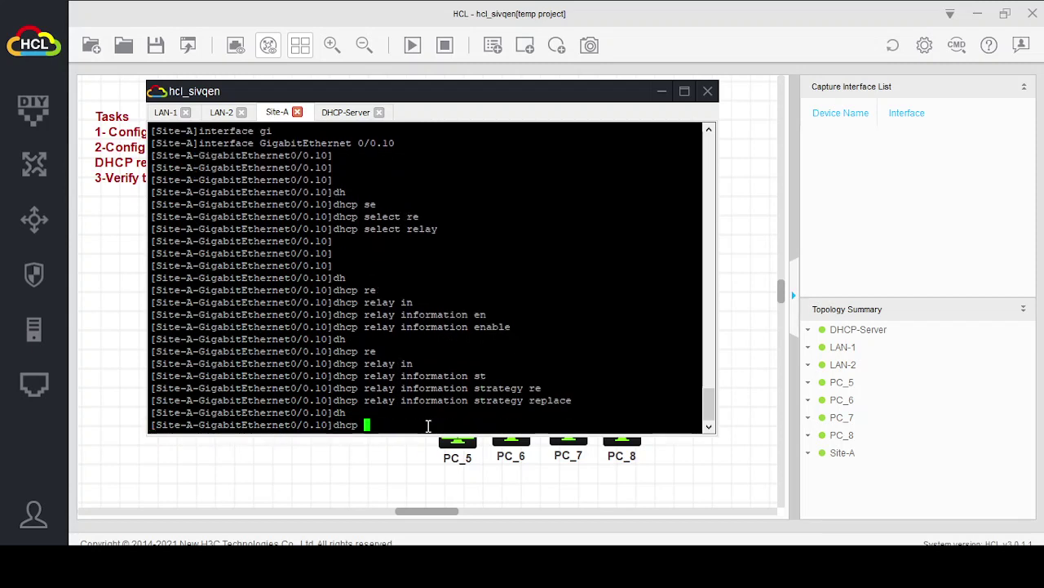
type("re")
key("Tab")
type("su")
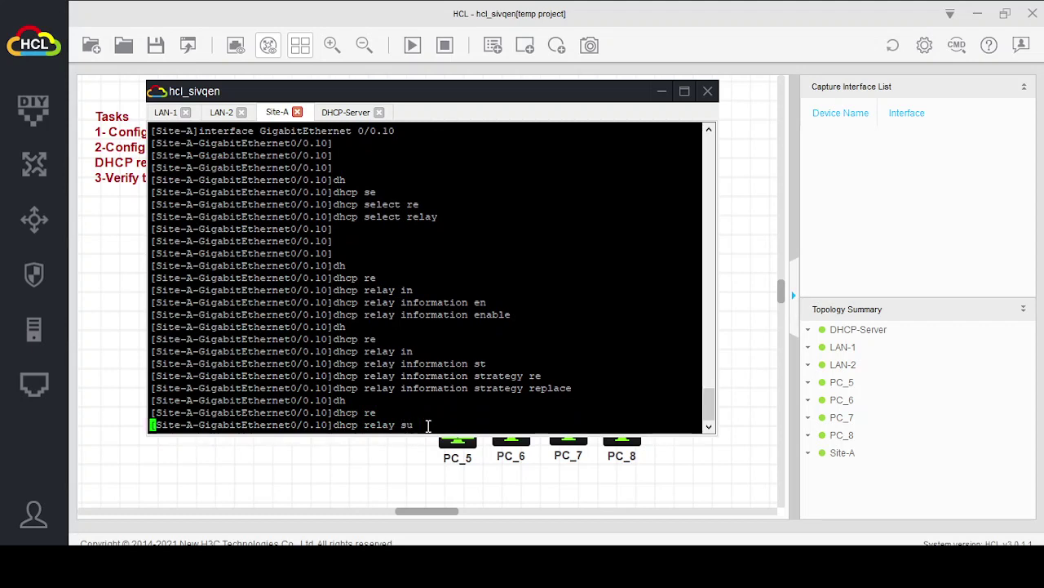
key("Tab")
key("BackSpace")
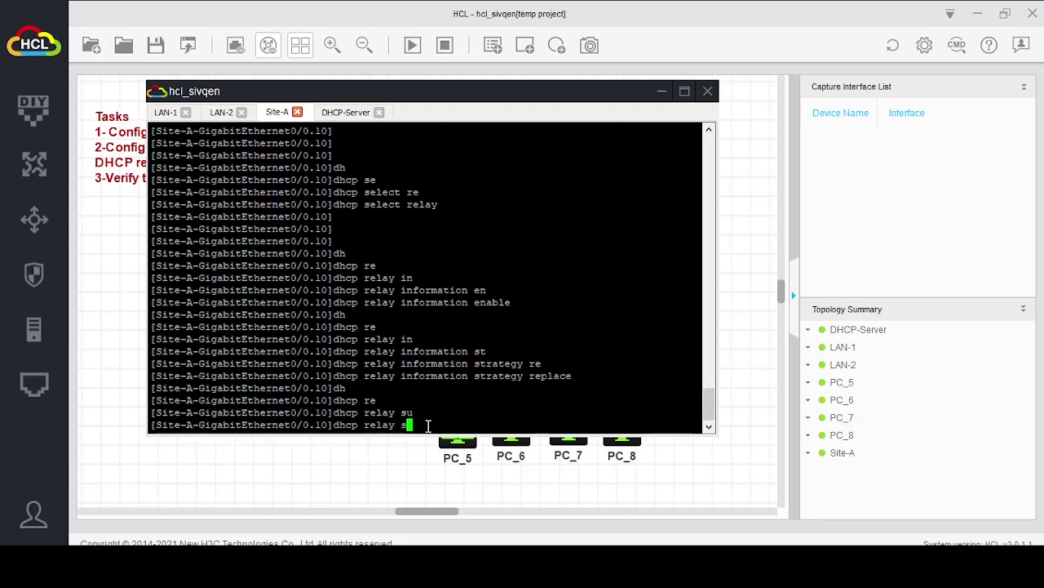
type("e")
key("Tab")
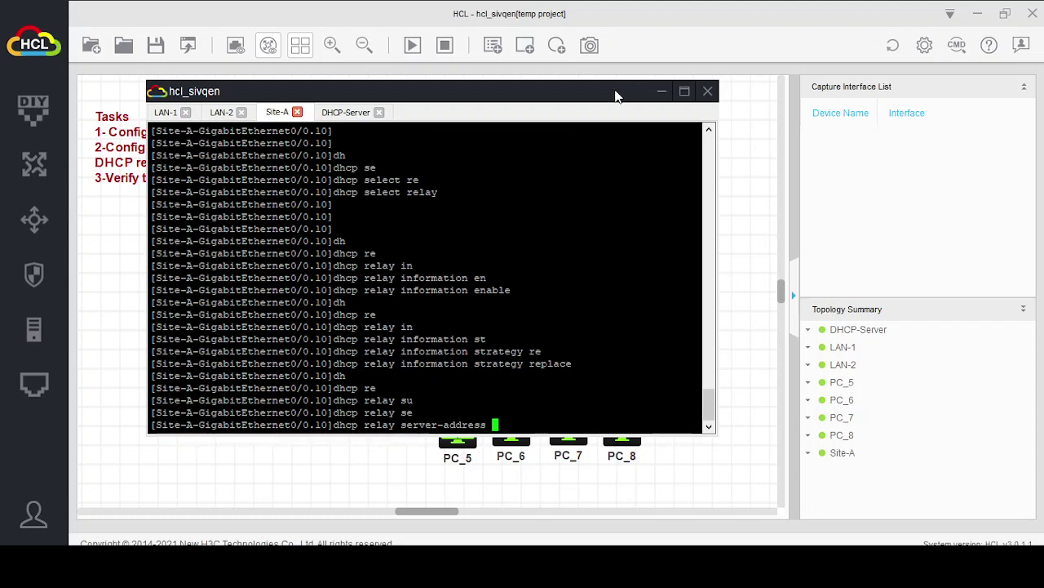
left_click_drag(620, 92, 652, 324)
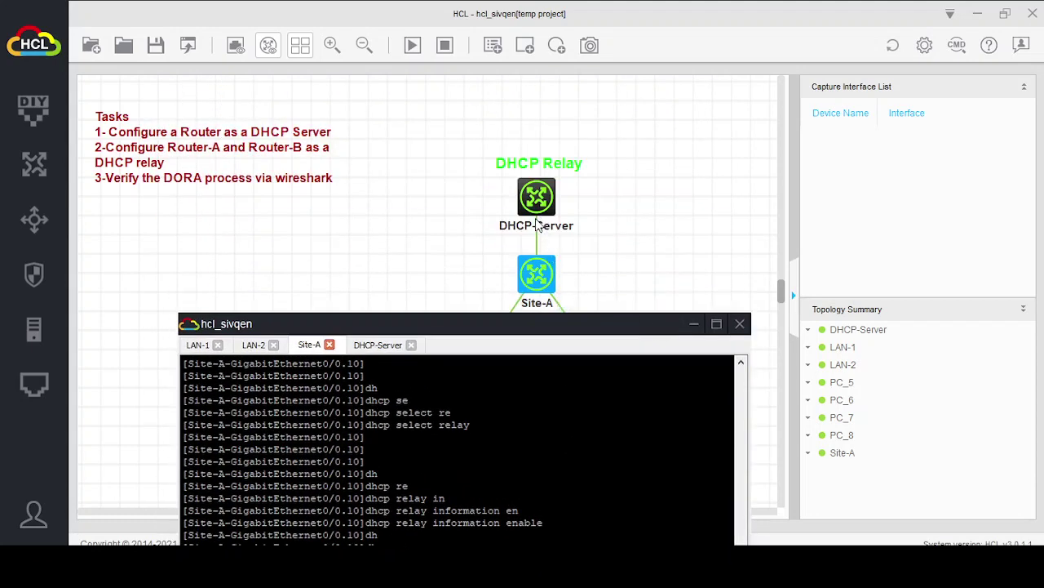
mouse_move(538, 223)
left_click_drag(494, 329, 499, 143)
type("1.1.1.2")
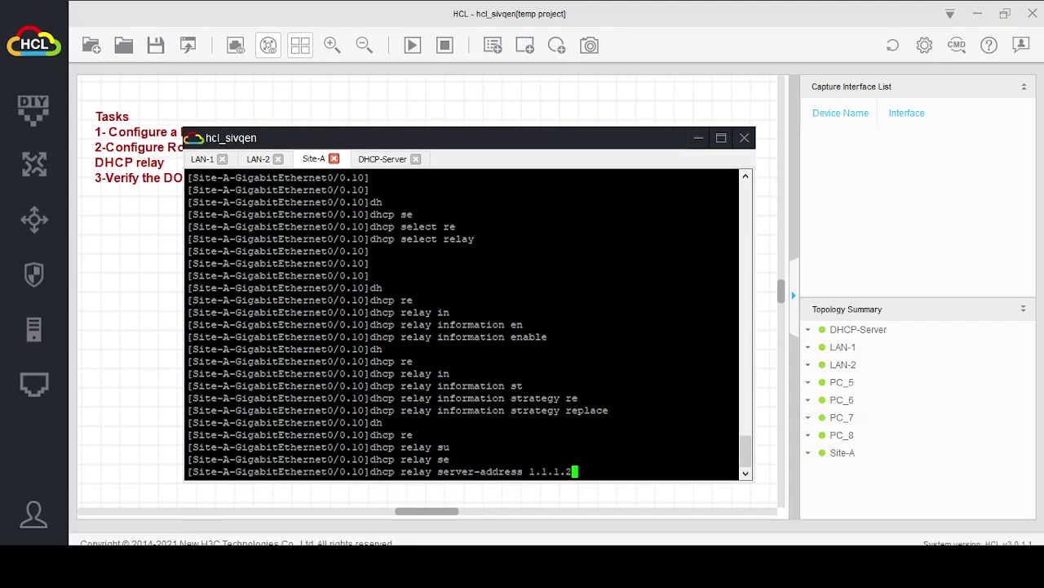
key("Return")
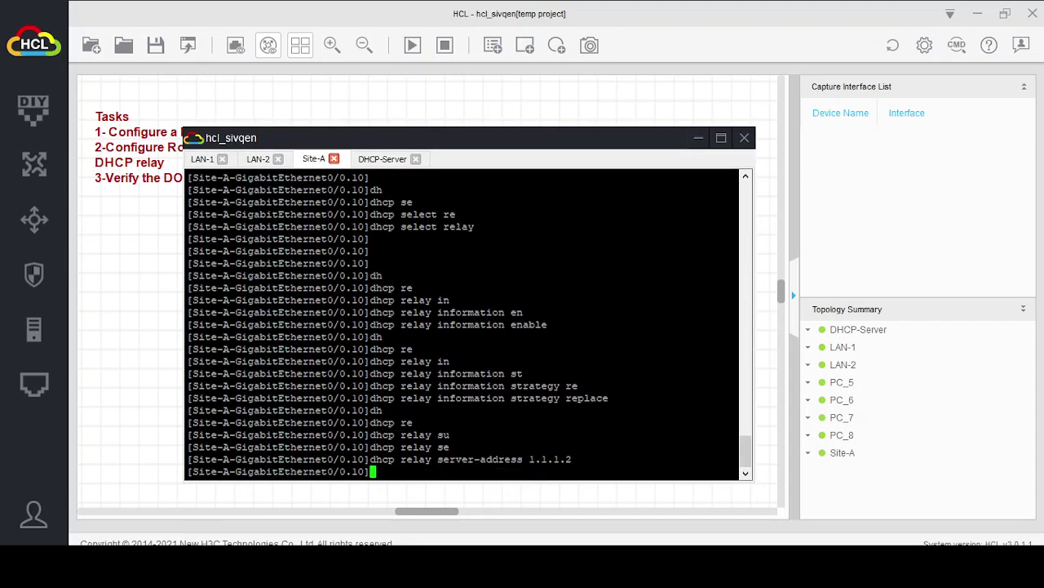
type("quit")
key("Return")
key("Return")
key("Return")
key("Return")
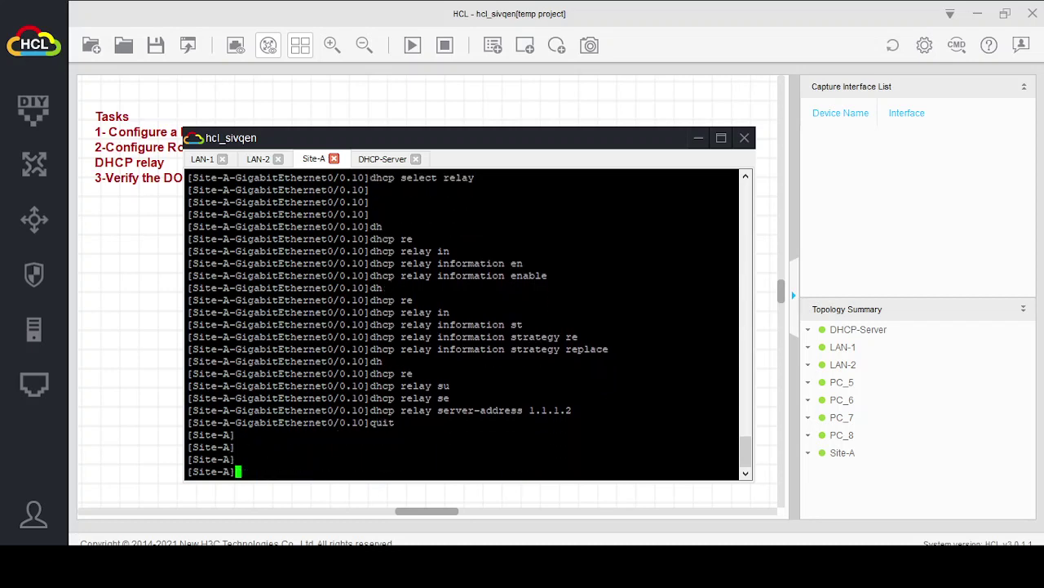
Enter interface GigabitEthernet0/0.20 and put it into DHCP relay mode
type("inter")
key("Tab")
type("gi")
key("Tab")
type("0")
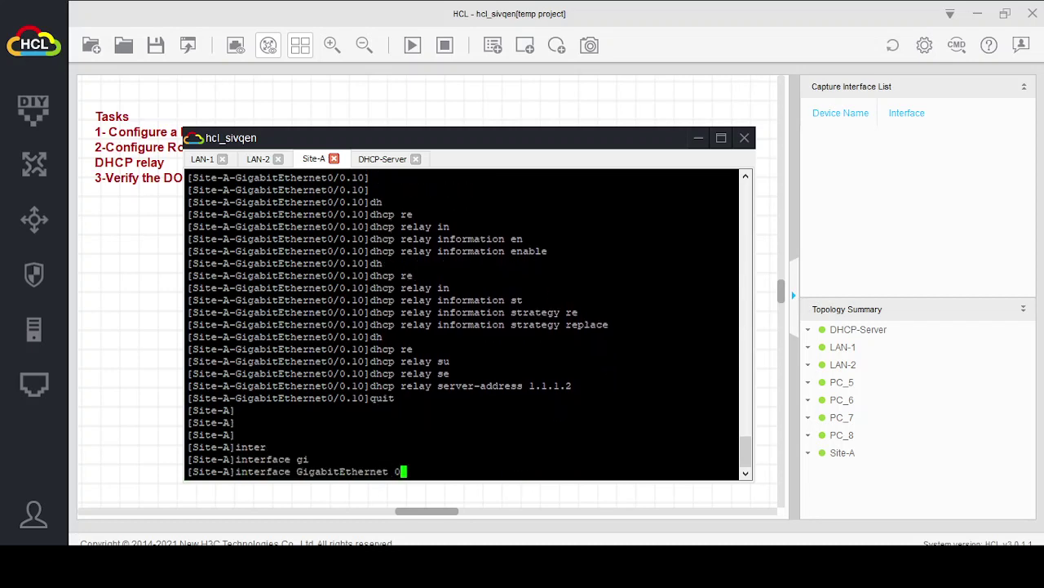
type("/0.20")
key("Return")
key("Return")
key("Return")
type("dh")
key("Tab")
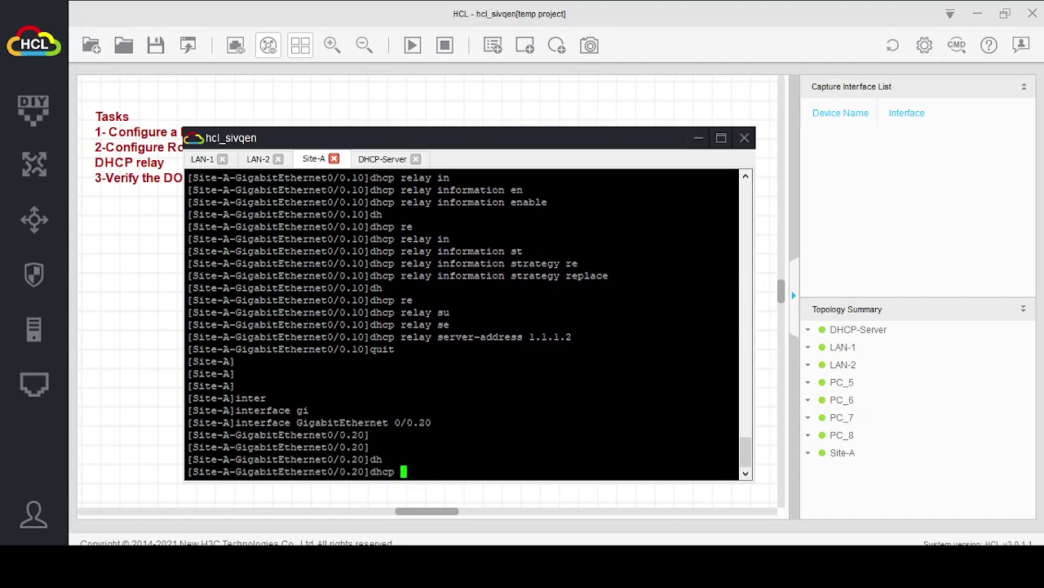
type("sel")
key("Tab")
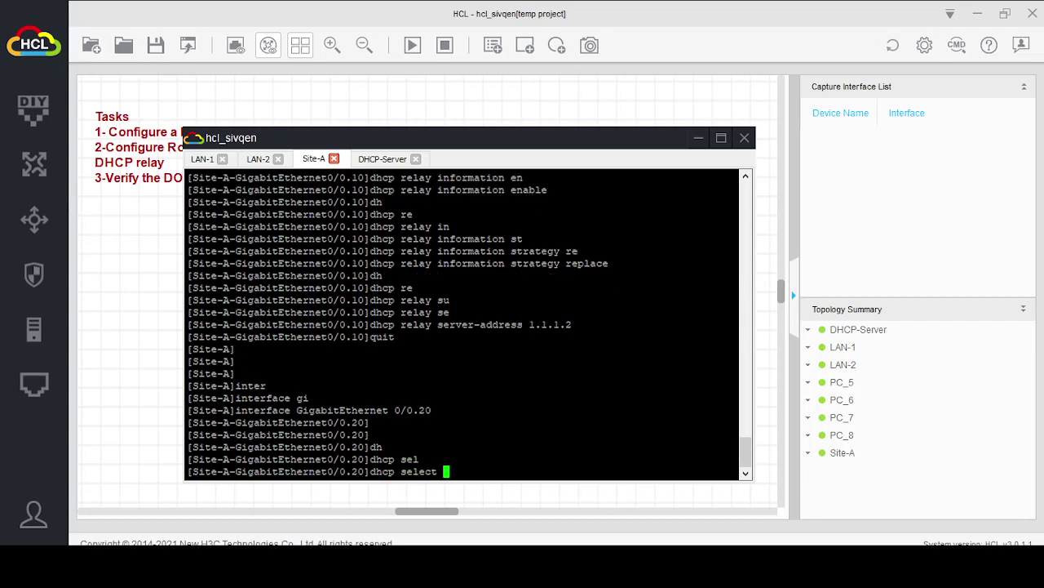
type("re")
key("Tab")
key("Return")
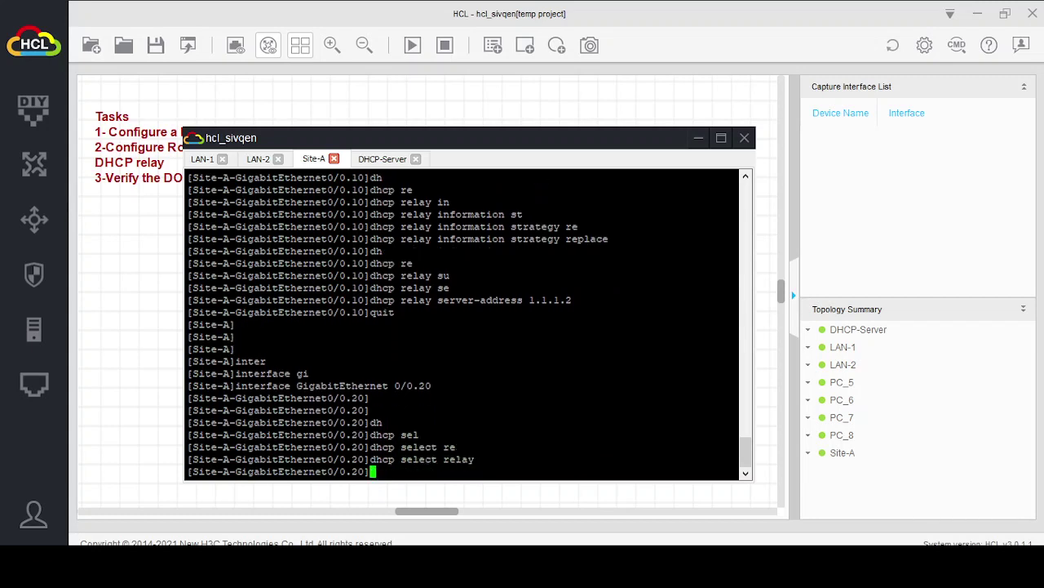
Enable DHCP relay information on GigabitEthernet0/0.20
type("sh")
key("Tab")
key("BackSpace")
key("BackSpace")
key("BackSpace")
key("BackSpace")
type("dh")
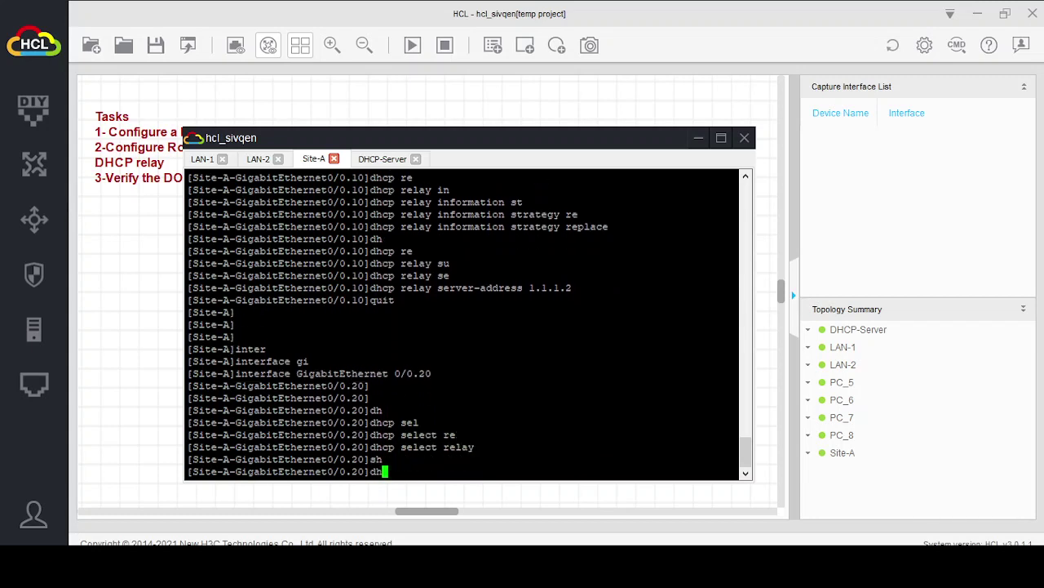
key("Tab")
type("re")
key("Tab")
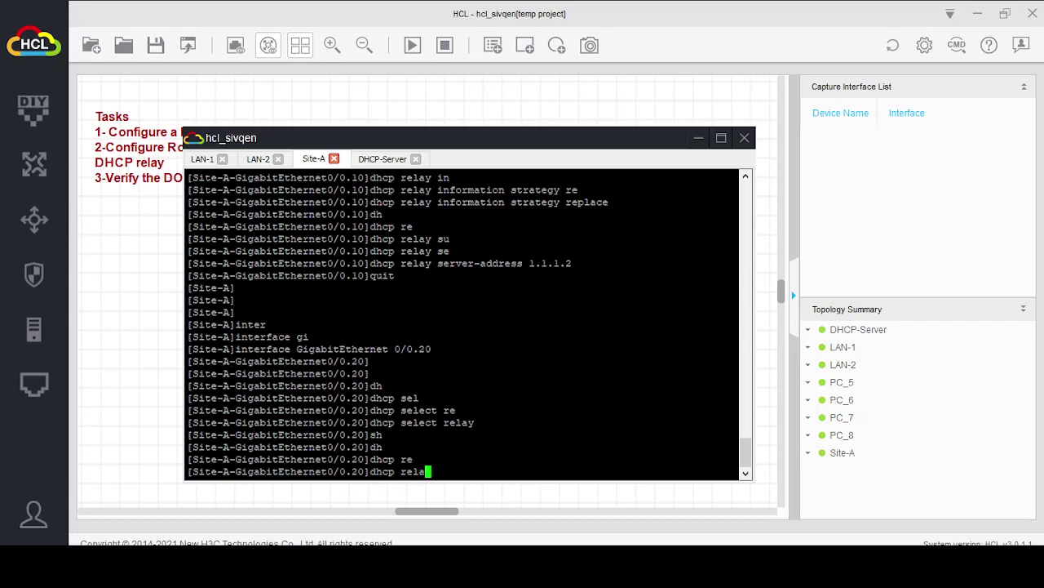
type("in")
key("Tab")
type("e")
key("Tab")
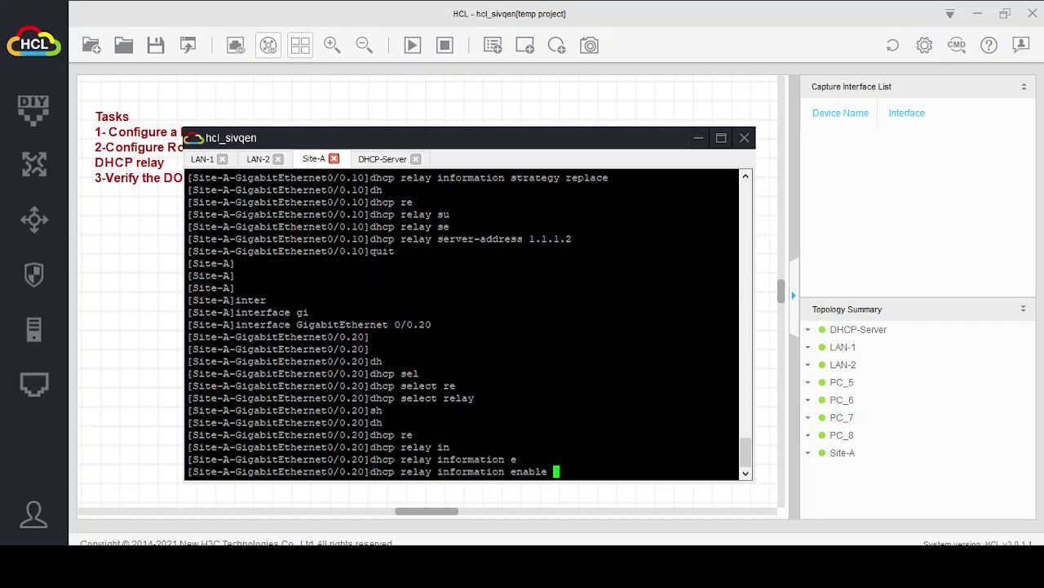
key("Return")
Set the DHCP relay information strategy to replace
type("dh")
key("Tab")
type("re")
key("Tab")
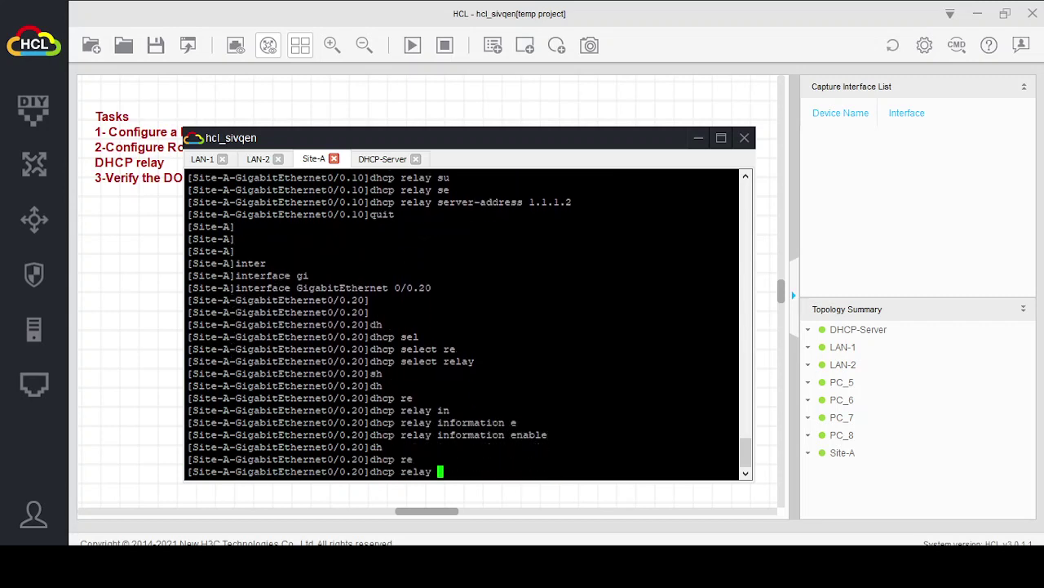
type("in")
key("Tab")
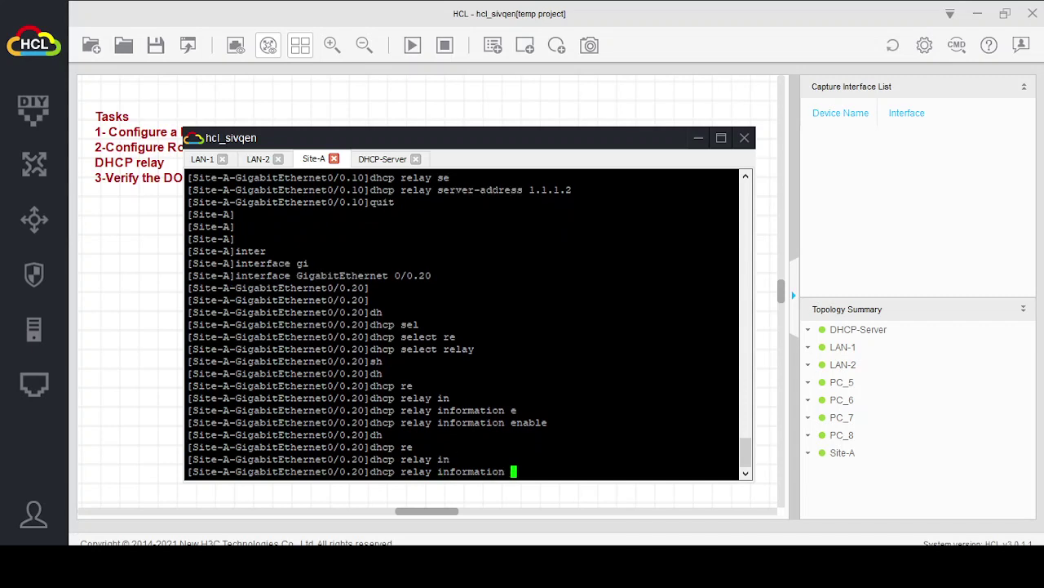
type("str")
key("Tab")
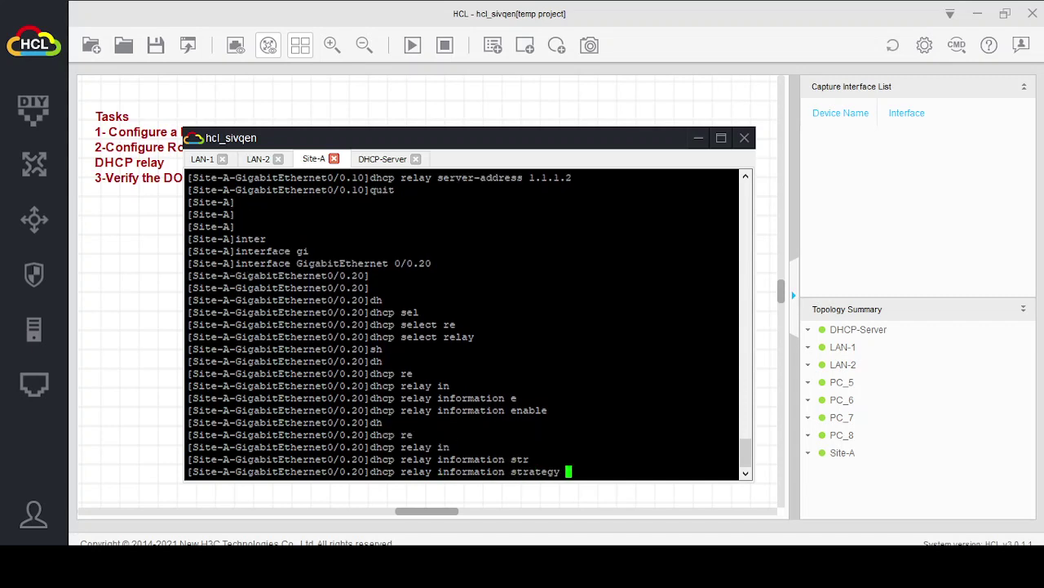
type("re")
key("Tab")
key("Return")
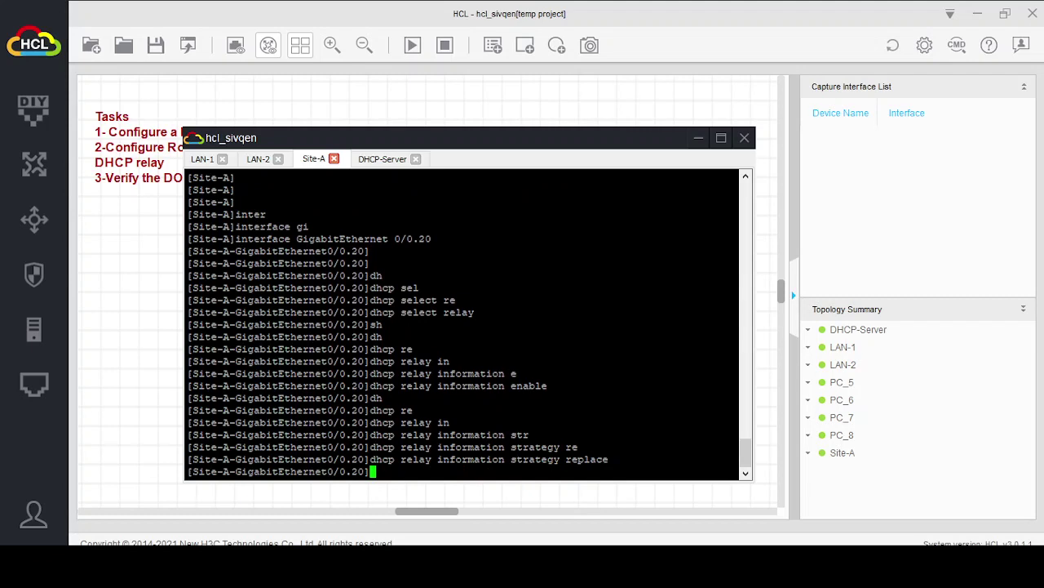
Point the relay at DHCP server 1.1.1.2 and quit to system view
type("dh")
key("Tab")
type("re")
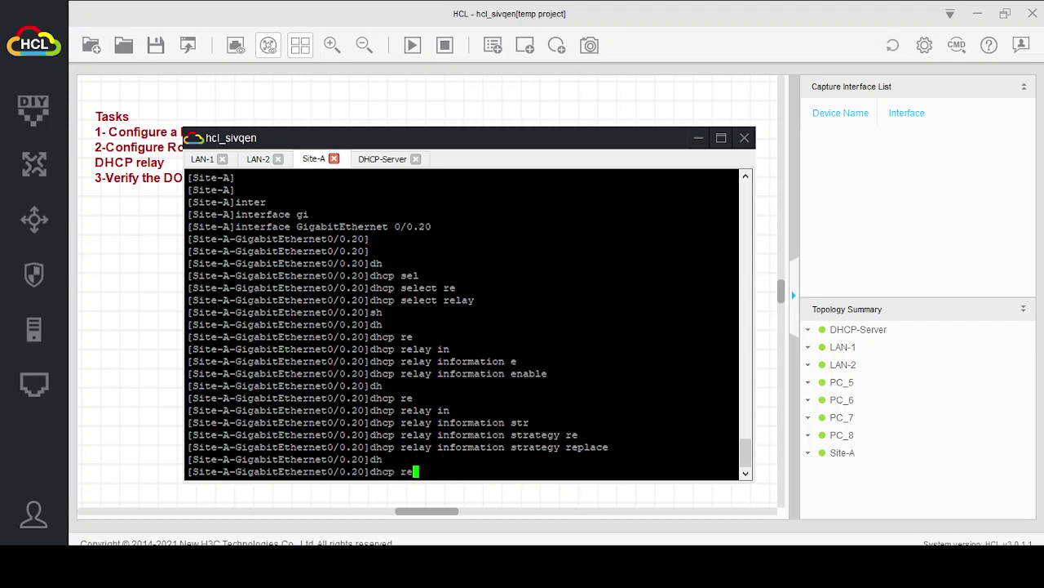
key("Tab")
type("ser")
key("Tab")
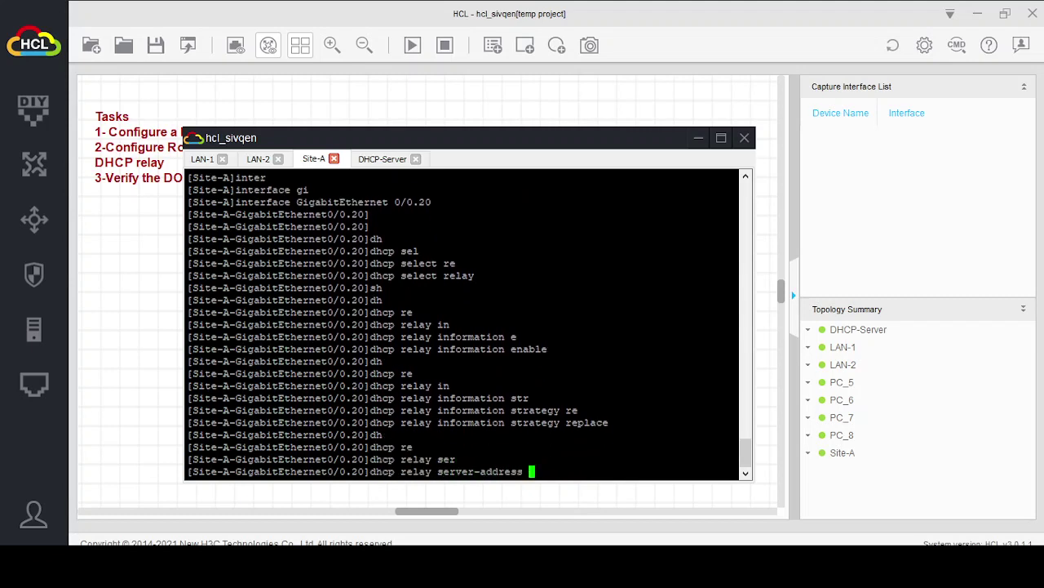
type("1.1.1.2")
key("Return")
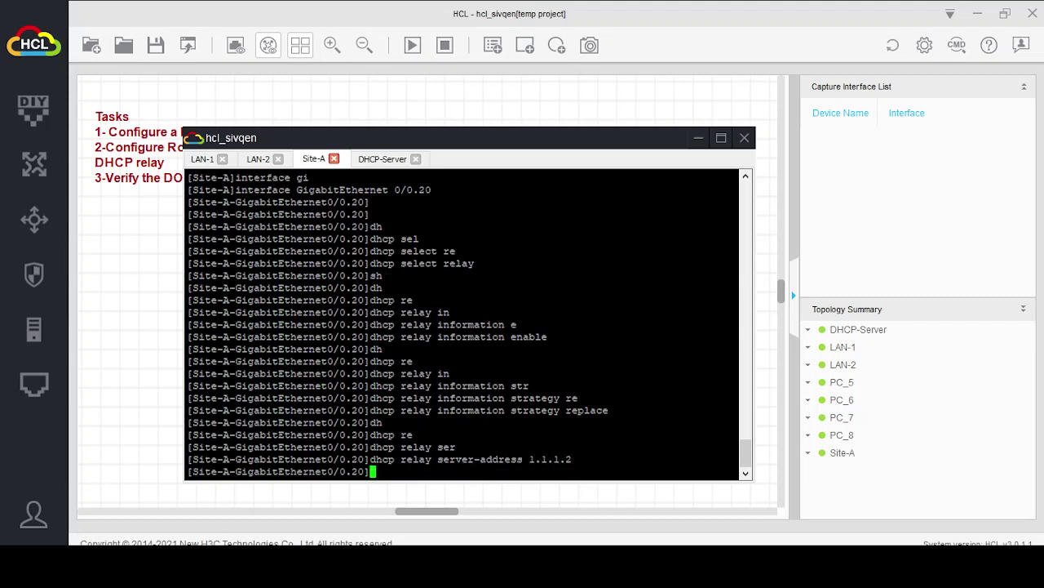
key("Return")
key("Return")
type("quit")
key("Return")
Enter interface GigabitEthernet0/1.30 and put it into DHCP relay mode
type("inter")
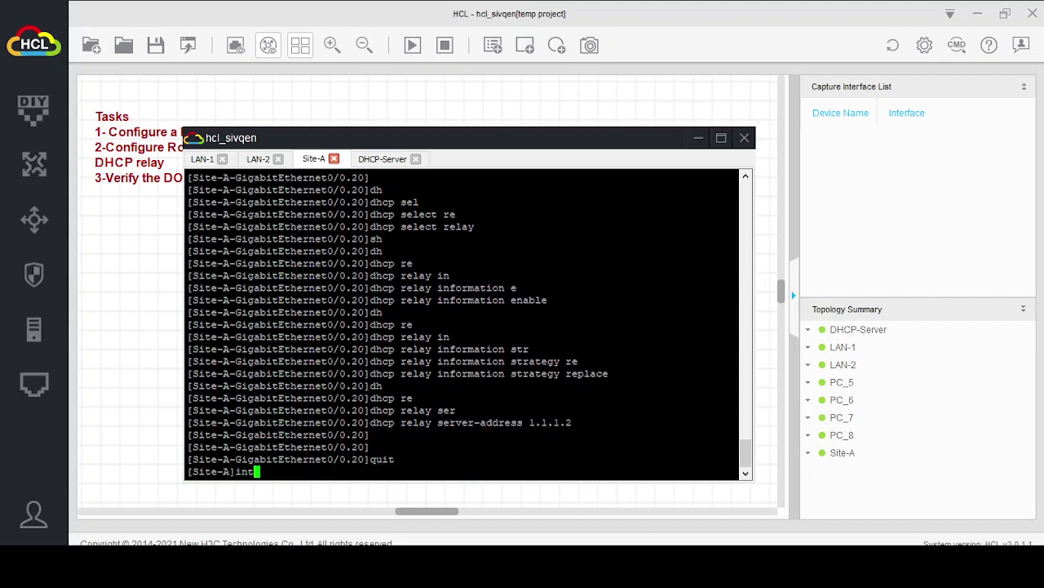
key("Tab")
type("gi")
key("Tab")
type("0/")
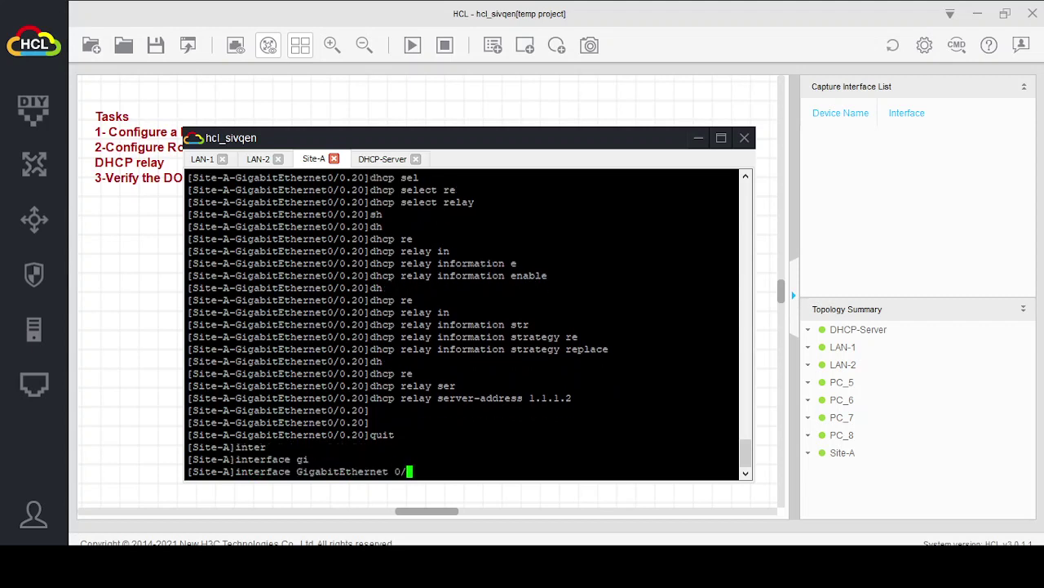
type("1.30")
key("Return")
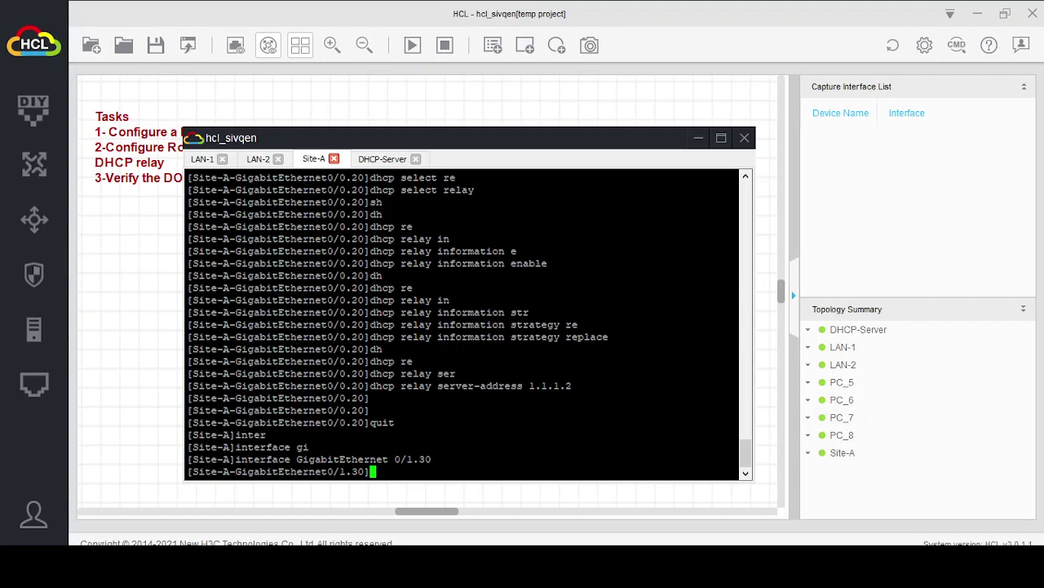
type("dh")
key("Tab")
type("se")
key("Tab")
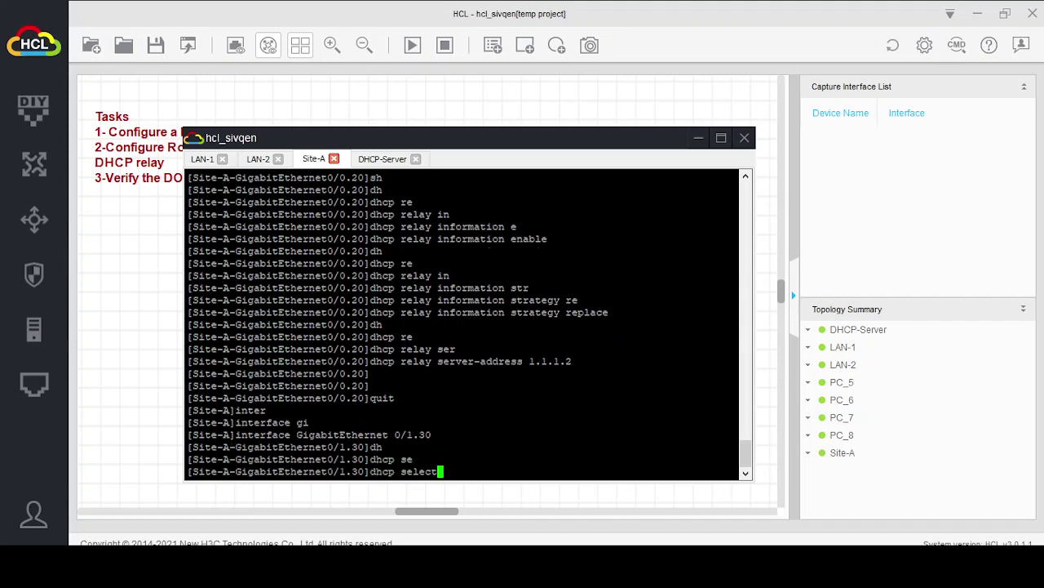
type("re")
key("Tab")
key("Return")
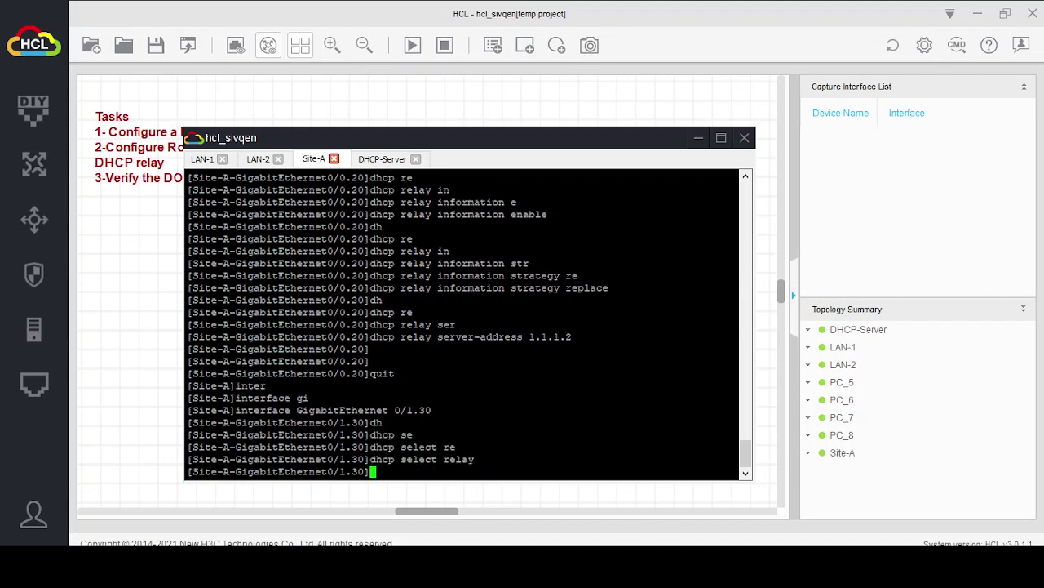
Enable DHCP relay information on GigabitEthernet0/1.30
type("shd")
key("BackSpace")
key("BackSpace")
key("BackSpace")
type("dh")
key("Tab")
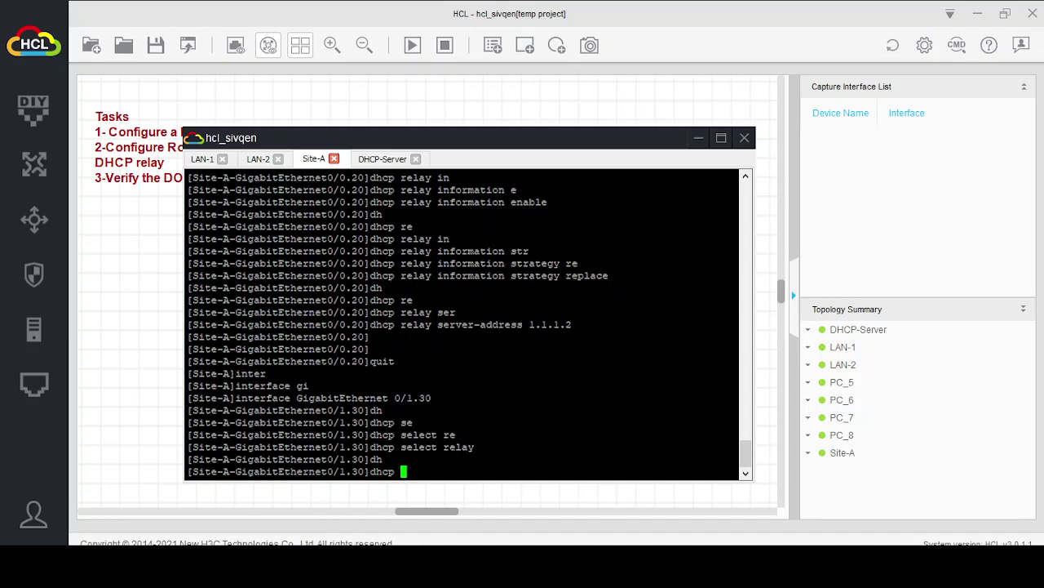
type("re")
key("Tab")
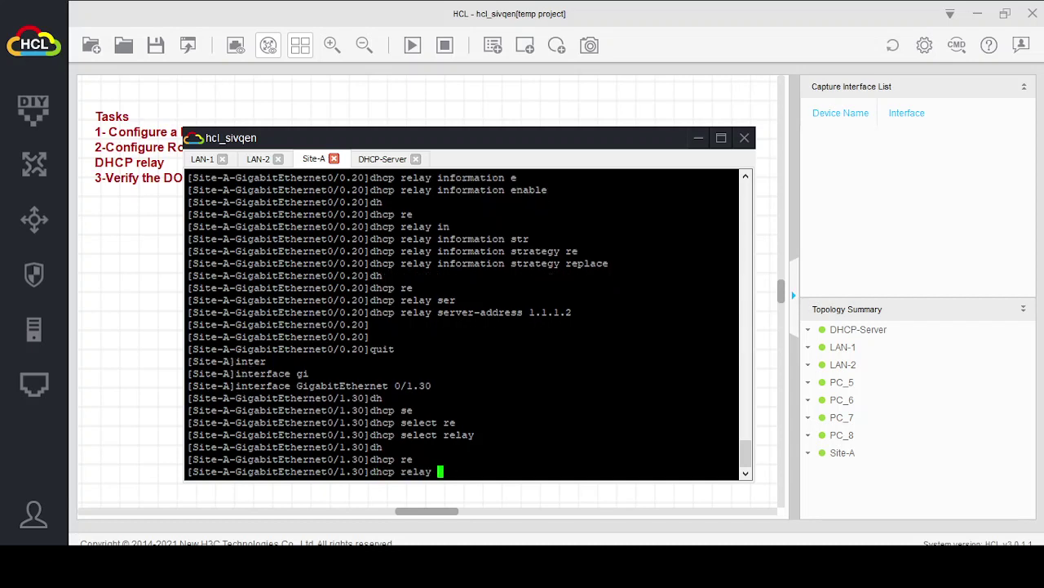
type("in")
key("Tab")
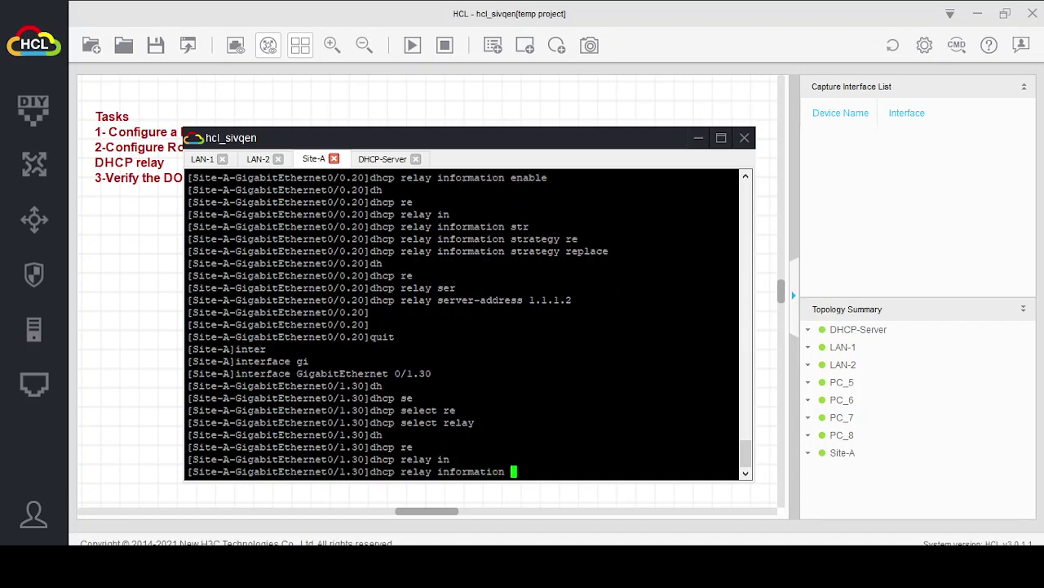
type("en")
key("Tab")
key("Return")
Set the DHCP relay information strategy to replace
type("dh")
key("Tab")
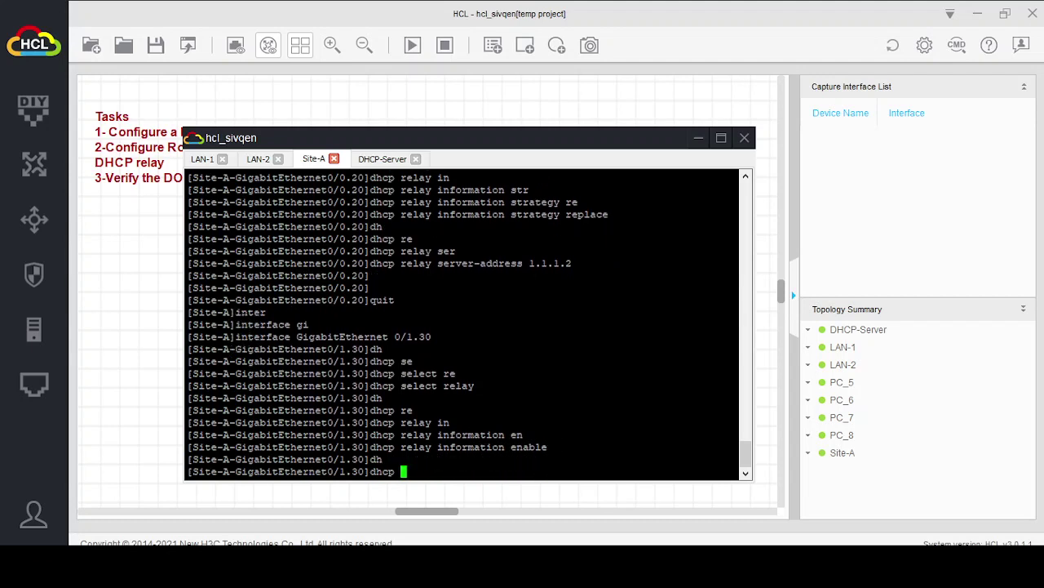
type("re")
key("Tab")
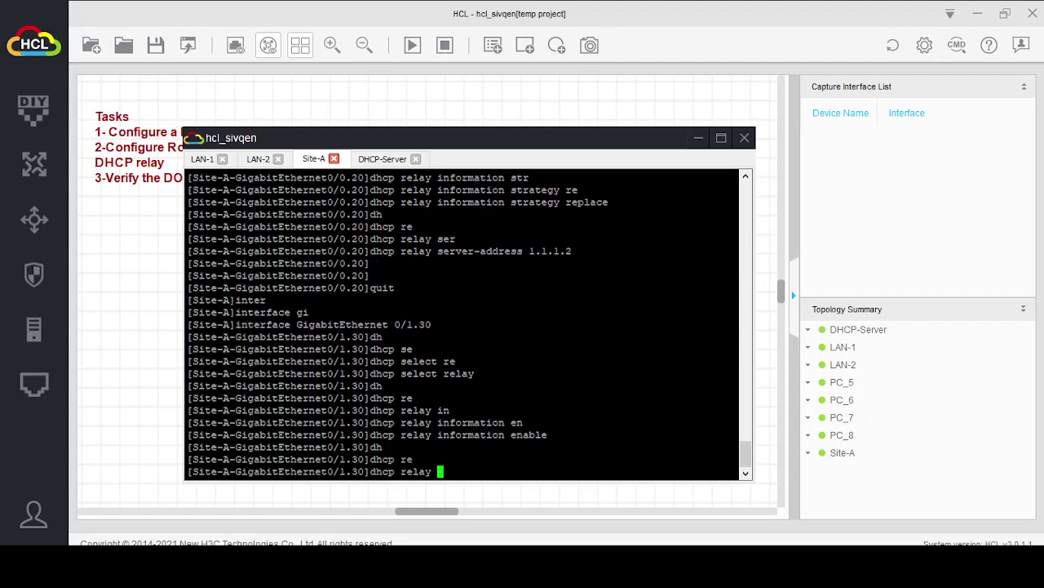
type("in")
key("Tab")
type("st")
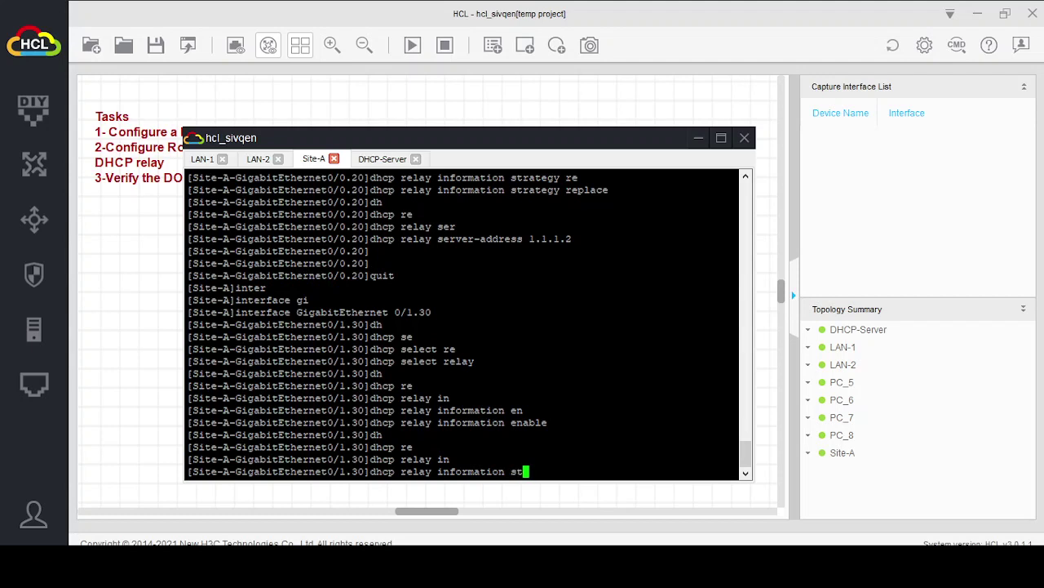
type("r")
key("Tab")
type("re")
key("Tab")
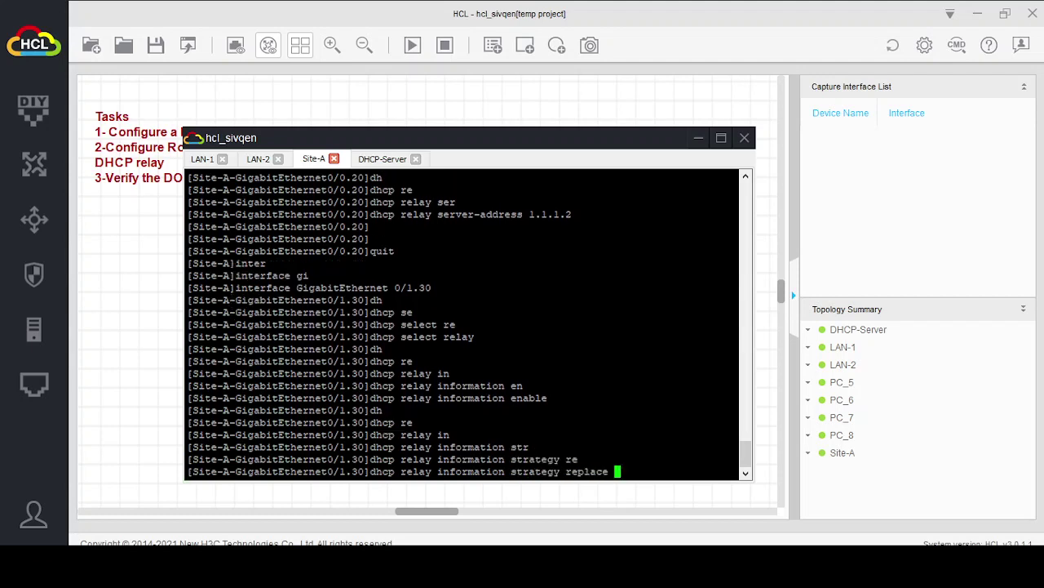
key("Return")
Point the relay at DHCP server 1.1.1.2 and quit to system view
type("dh")
key("Tab")
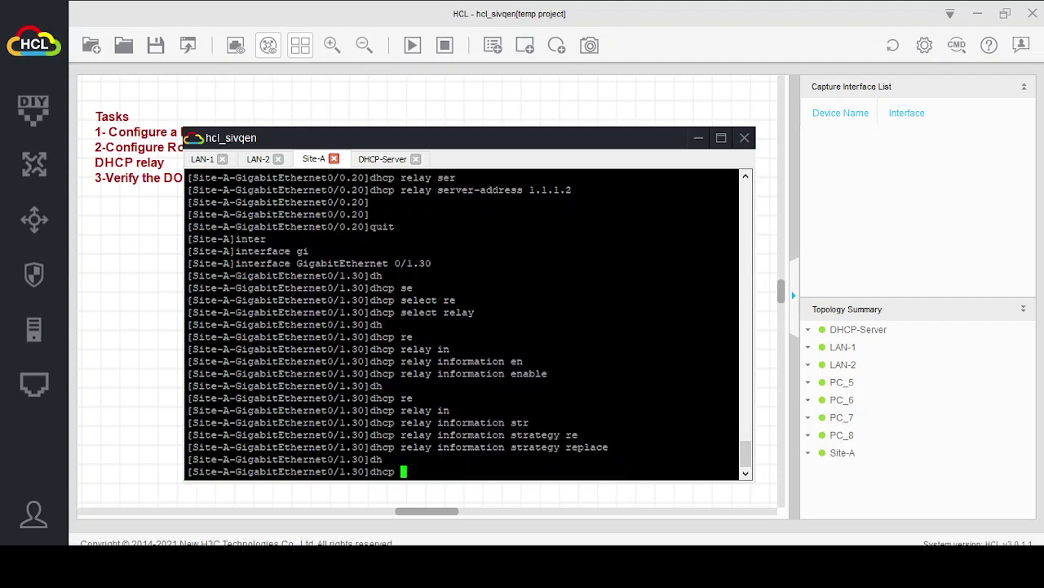
type("re")
key("Tab")
type("ser")
key("Tab")
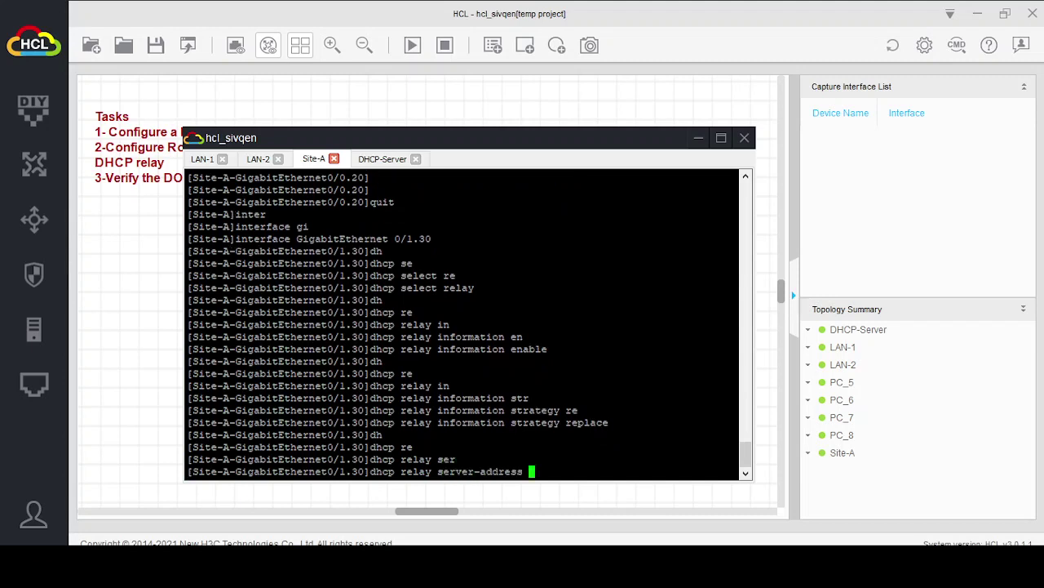
type("1.1.1.2")
key("Return")
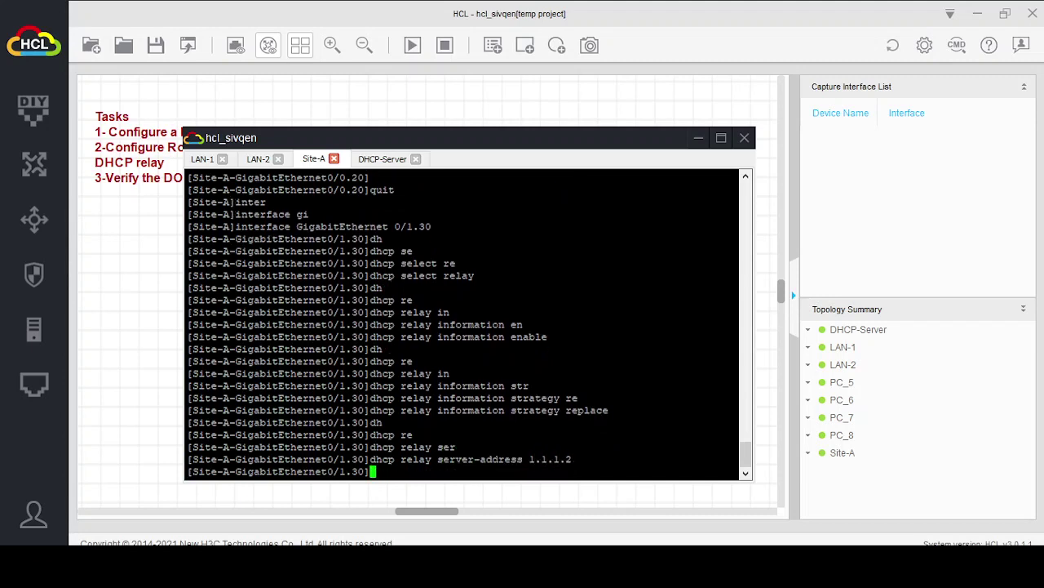
type("quit")
key("Return")
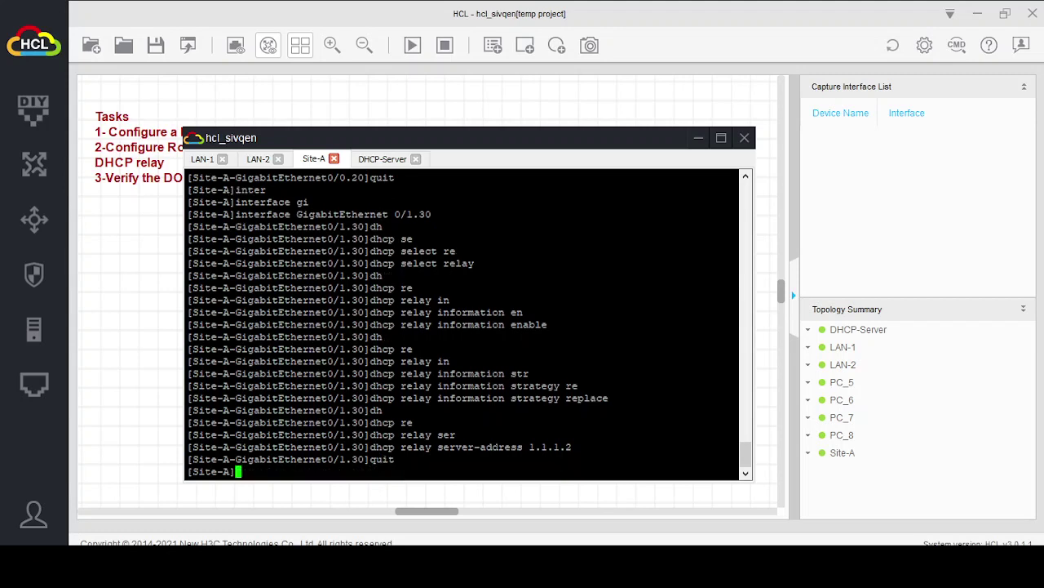
Enter subinterface GigabitEthernet0/1.40 and make it a DHCP relay with dhcp select relay
type("inter")
key("Tab")
type("gi")
key("Tab")
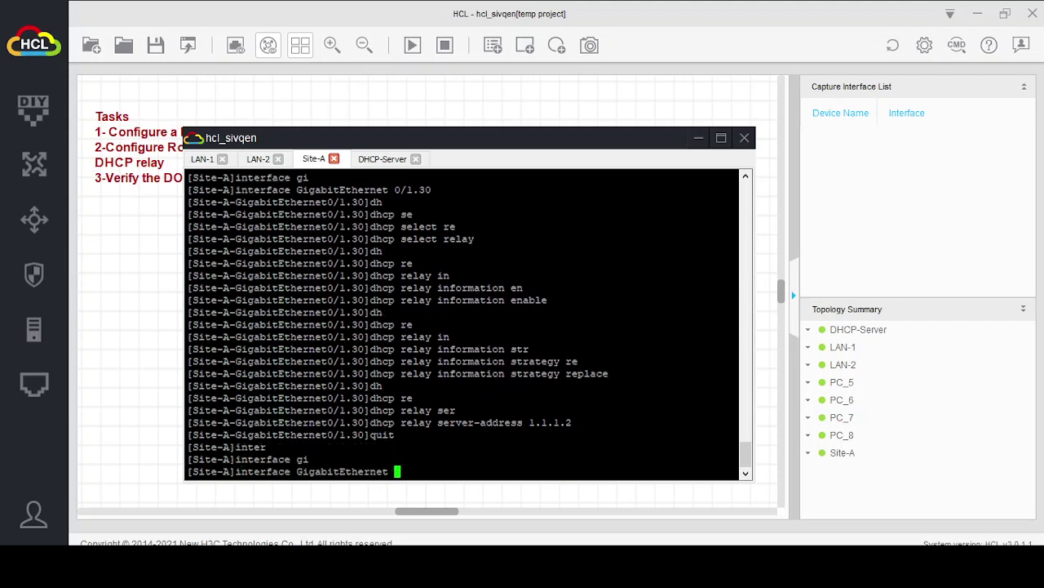
type("0/1.40")
key("Return")
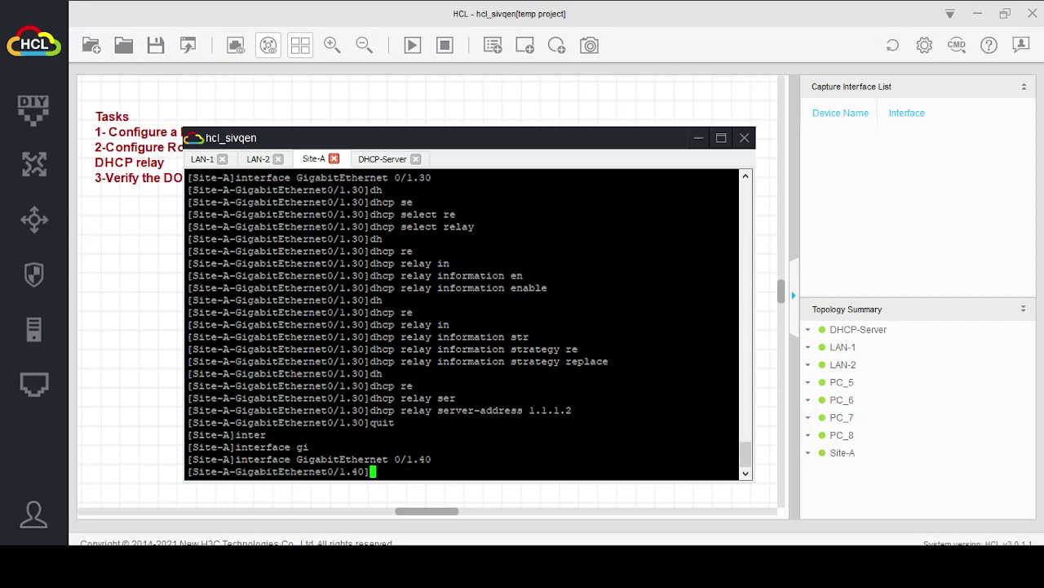
type("dh")
key("Tab")
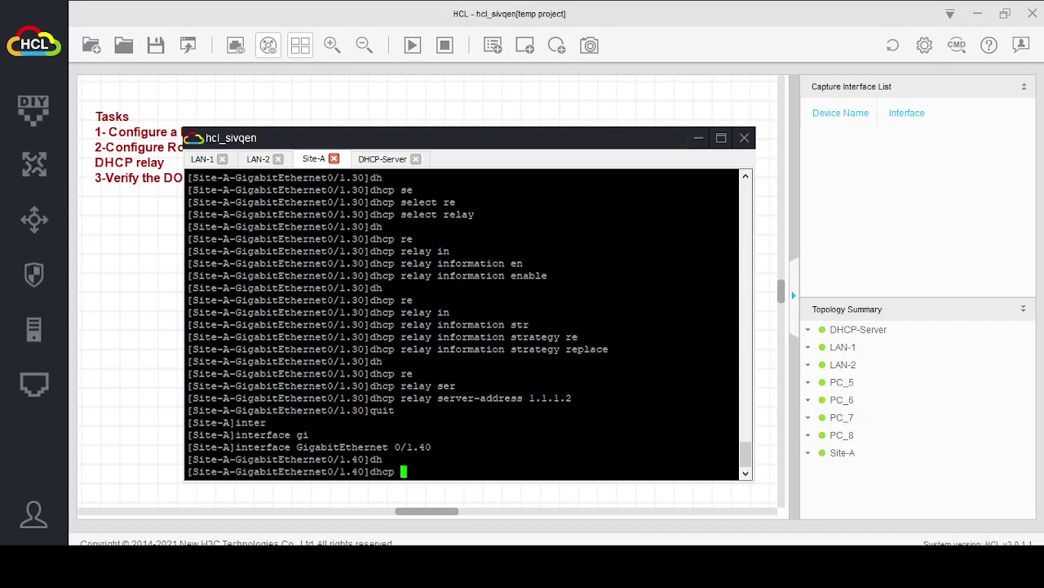
type("sel")
key("Tab")
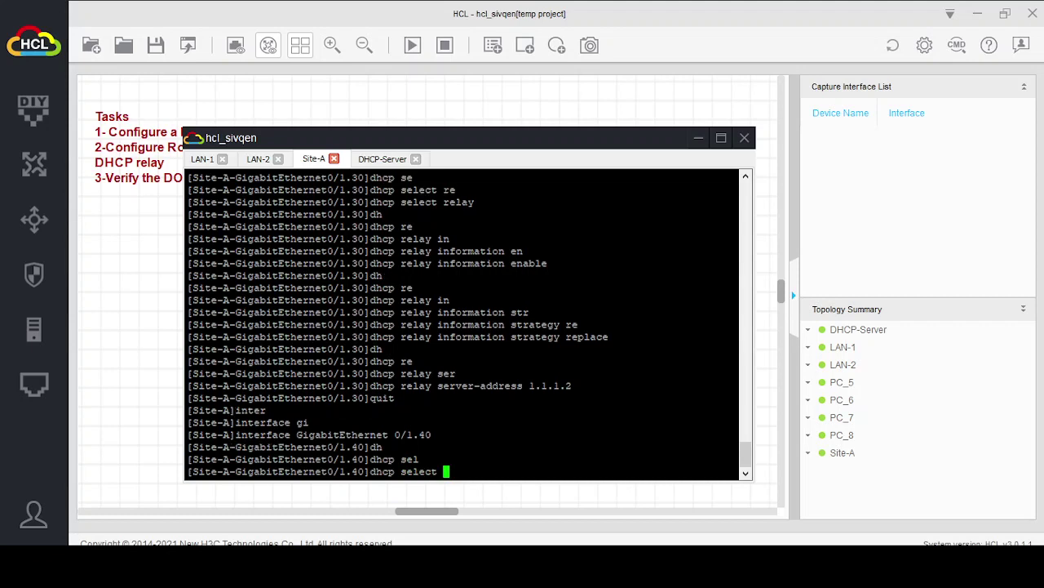
type("re")
key("Tab")
key("Return")
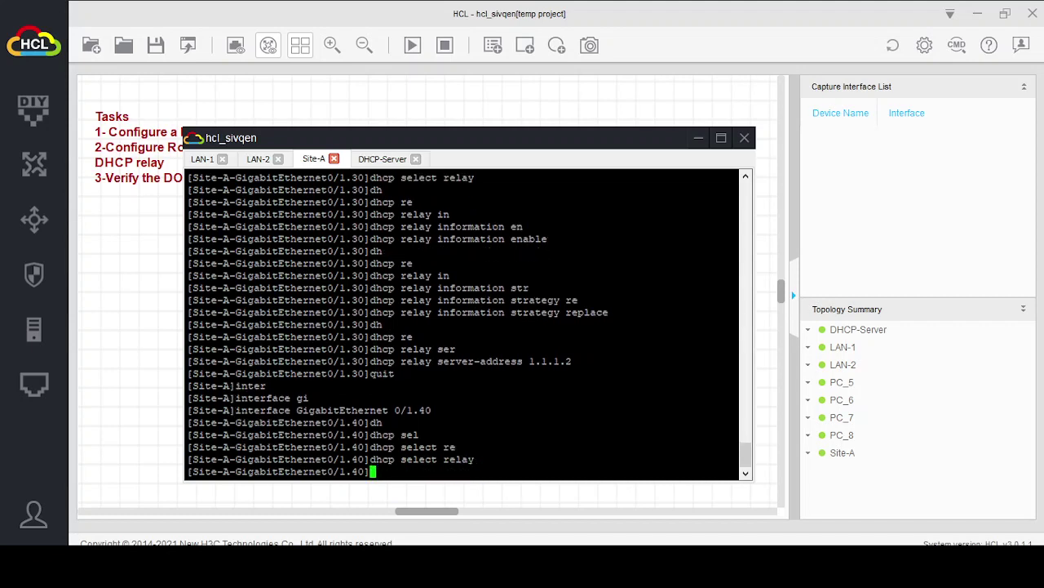
Enable DHCP relay information on the subinterface and set its strategy to replace
type("dh")
key("Tab")
type("er")
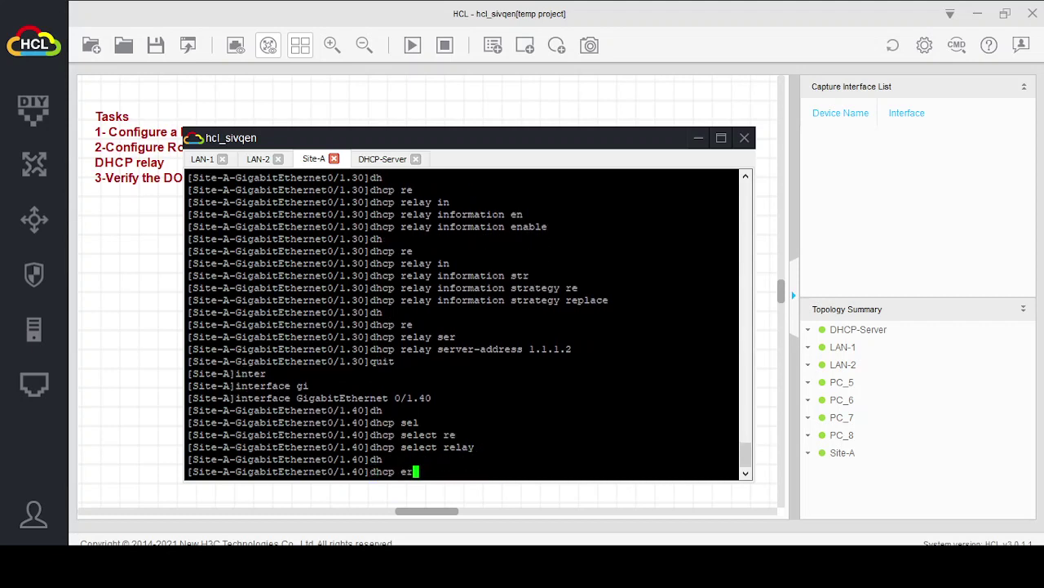
key("Tab")
type("re")
key("Tab")
type("in")
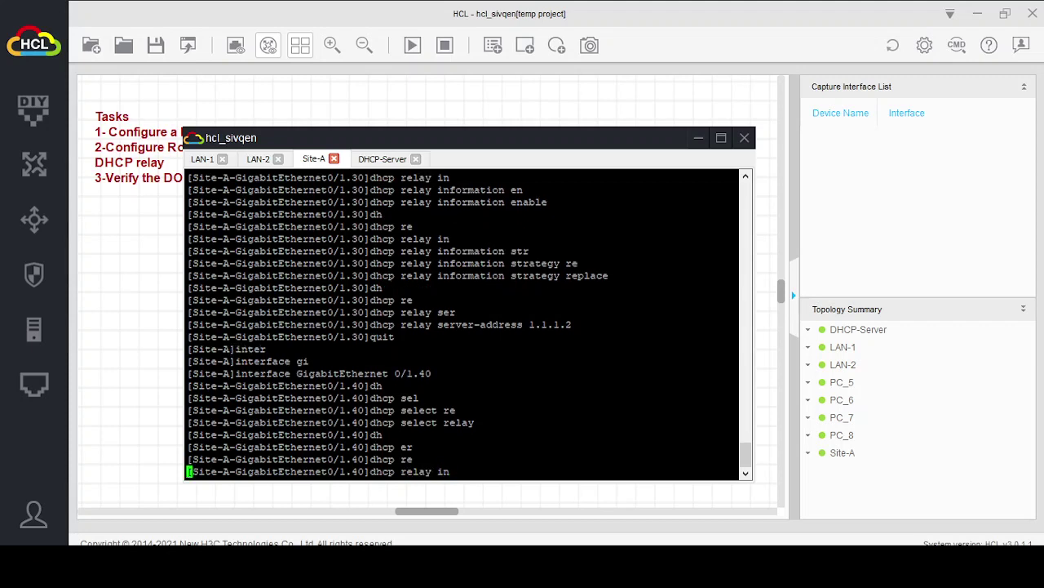
key("Tab")
type("en")
key("Tab")
key("Return")
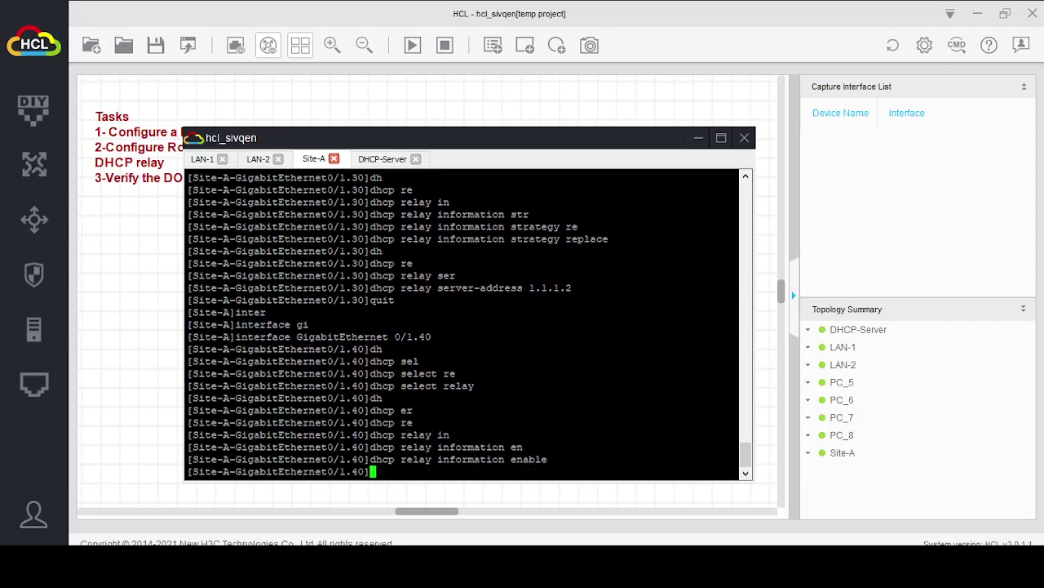
type("dh")
key("Tab")
type("re")
key("Tab")
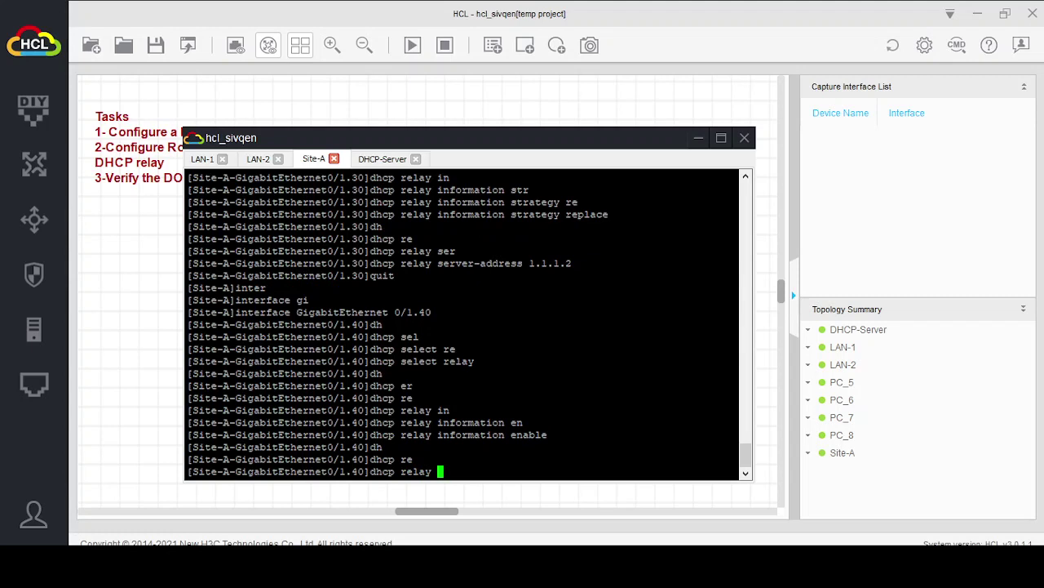
type("in")
key("Tab")
type("str")
key("Tab")
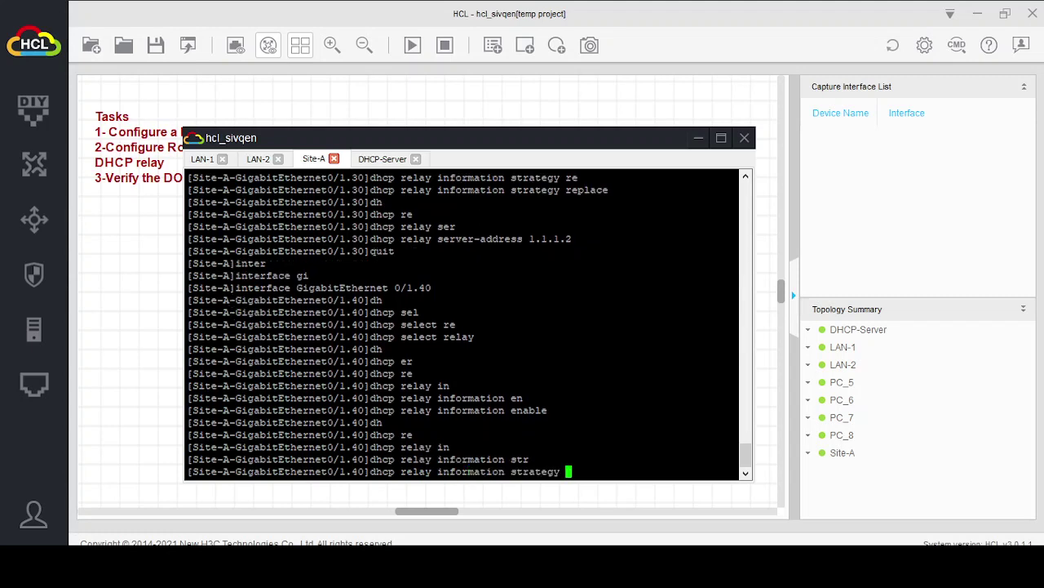
type("re")
key("Tab")
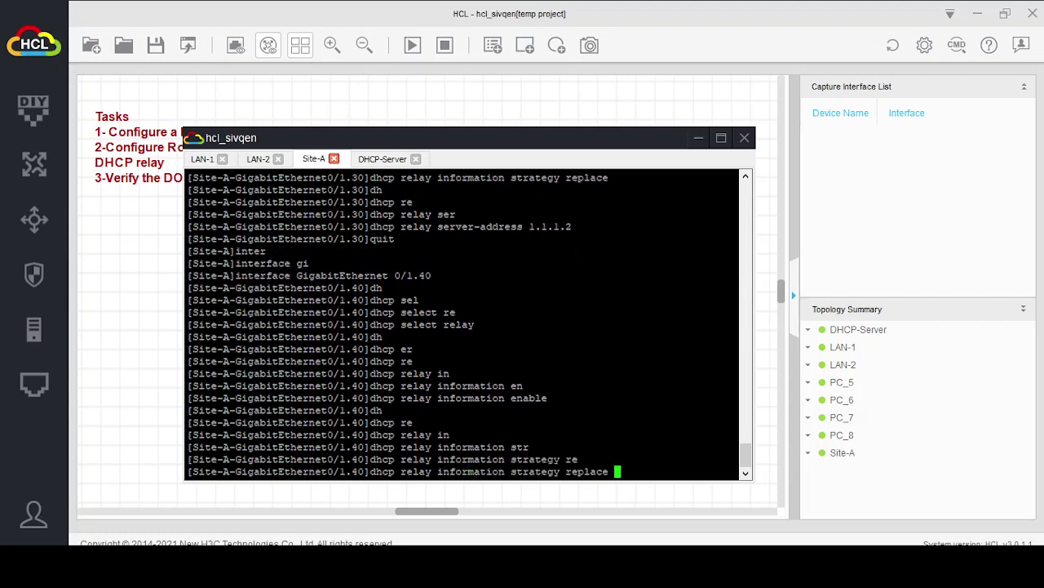
key("Return")
Point the subinterface's DHCP relay at server address 1.1.1.2
type("dh")
key("Tab")
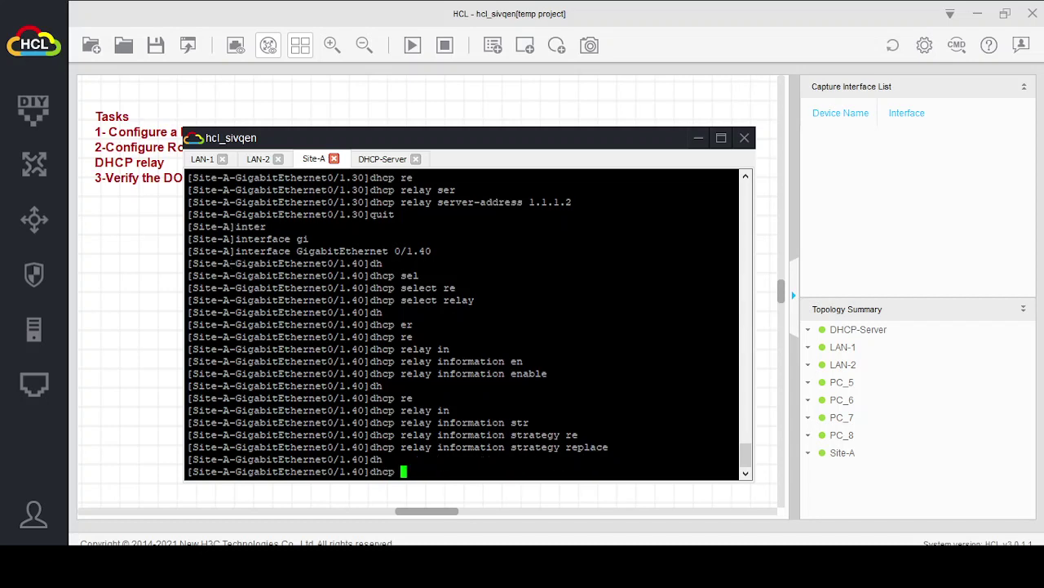
type("re")
key("Tab")
type("ser")
key("Tab")
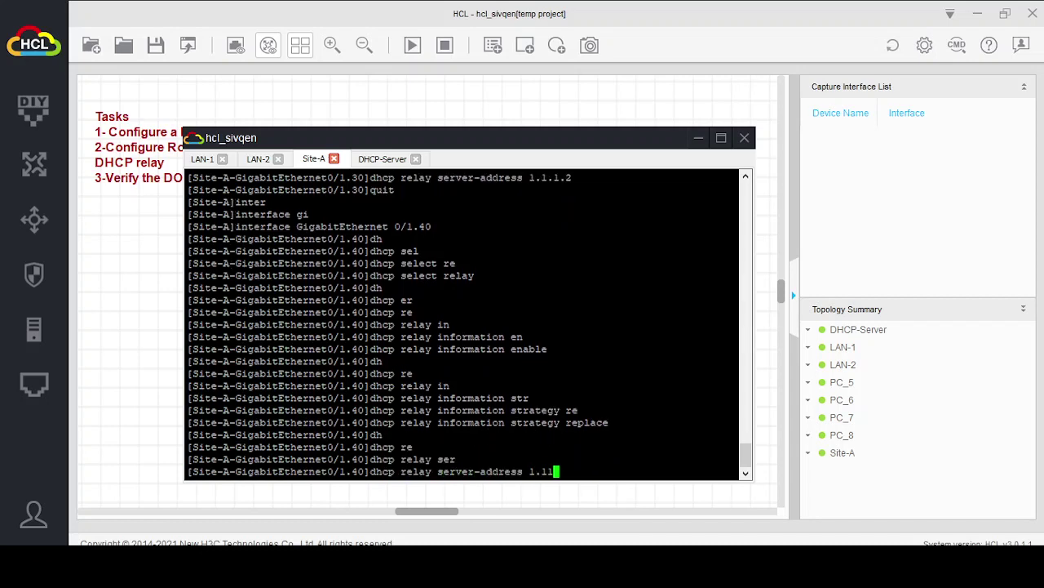
type("1.1.1.2")
key("Return")
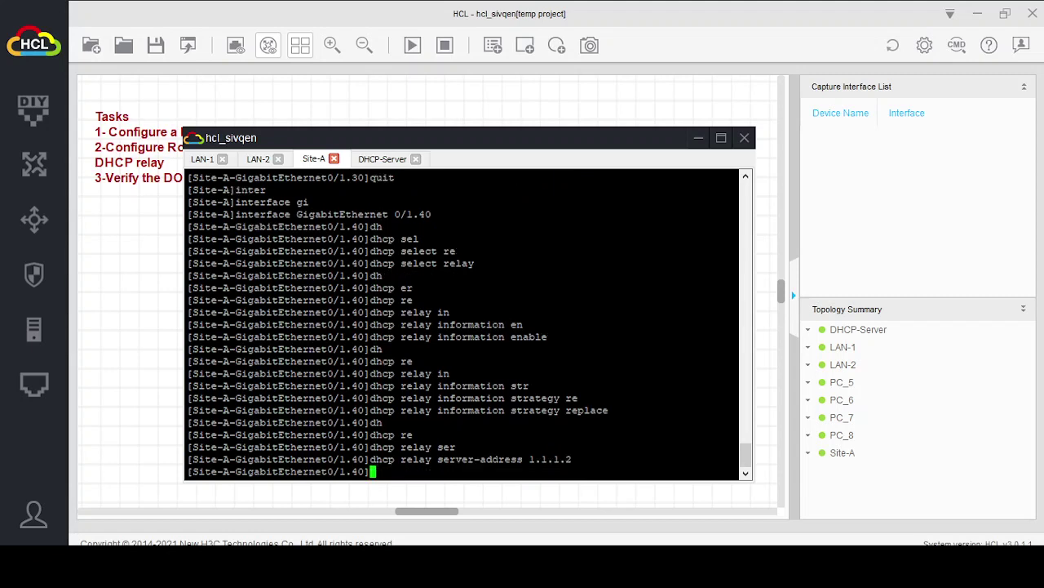
key("Return")
key("Return")
Quit the subinterface and save Site-A's configuration under the existing startup.cfg name
type("quit")
key("Return")
key("Return")
key("Return")
key("Return")
key("Return")
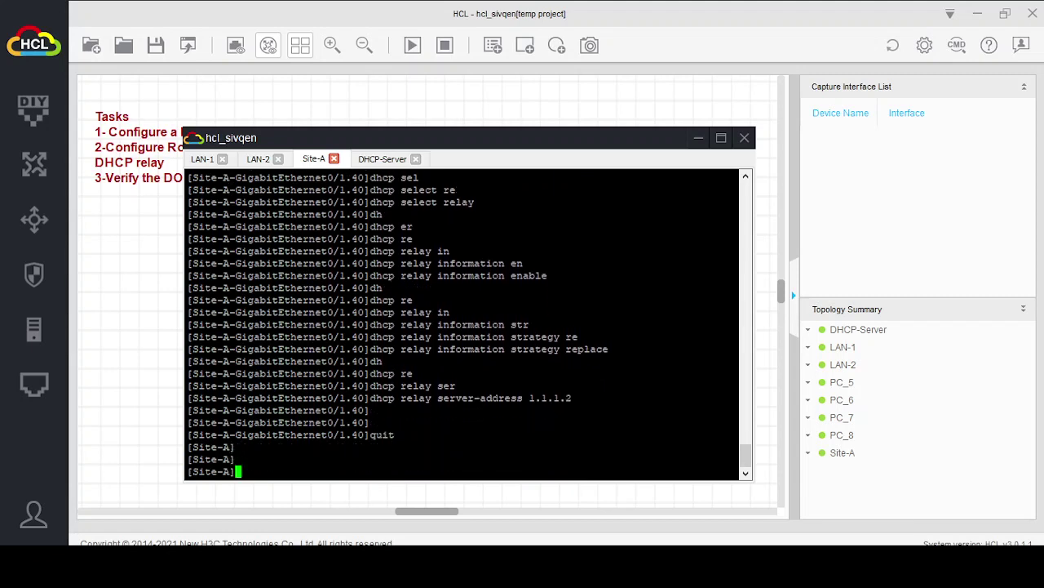
type("sav")
key("Tab")
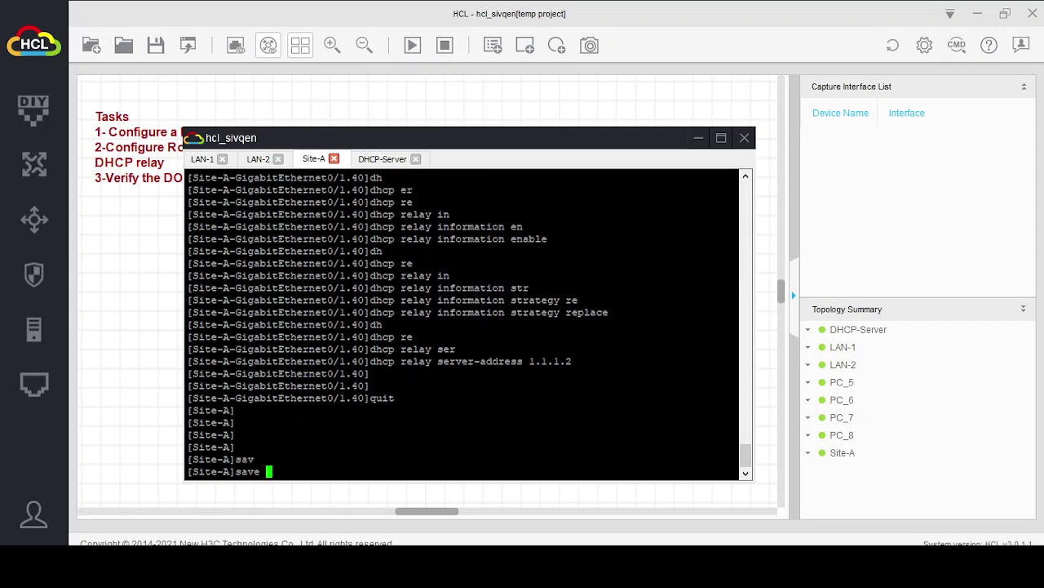
key("Return")
type("y")
key("Return")
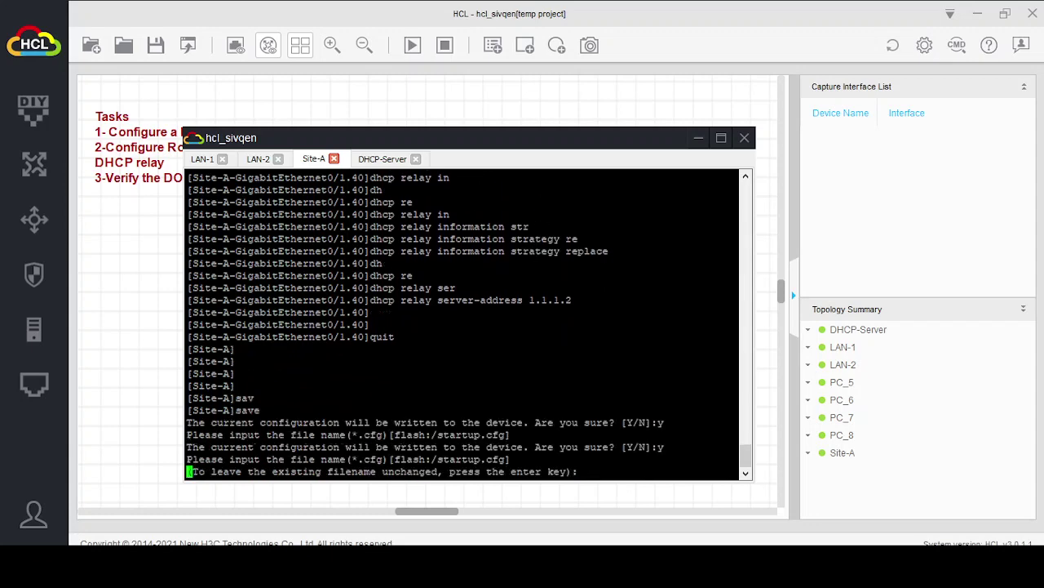
key("Return")
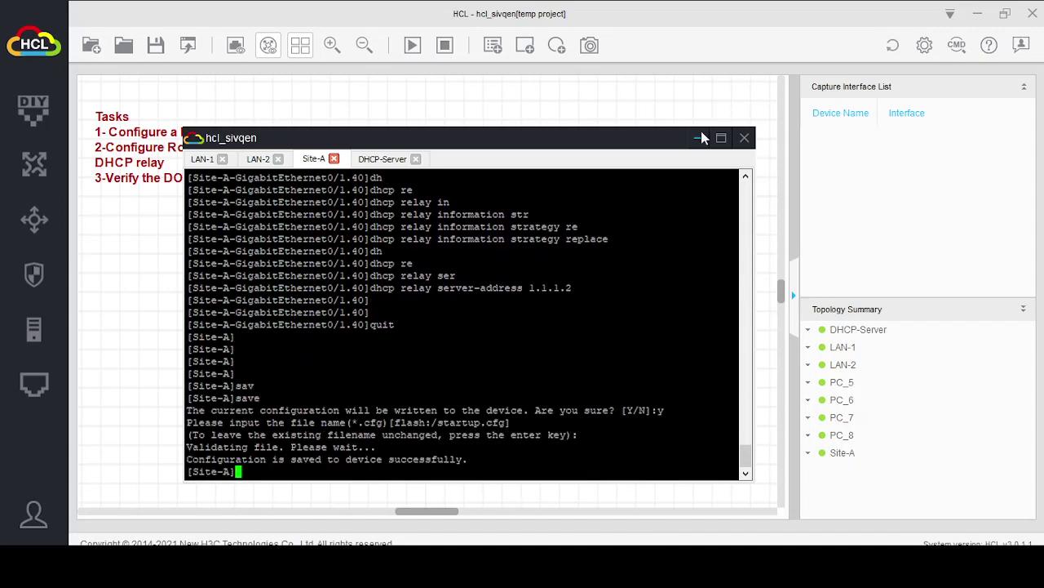
left_click(700, 138)
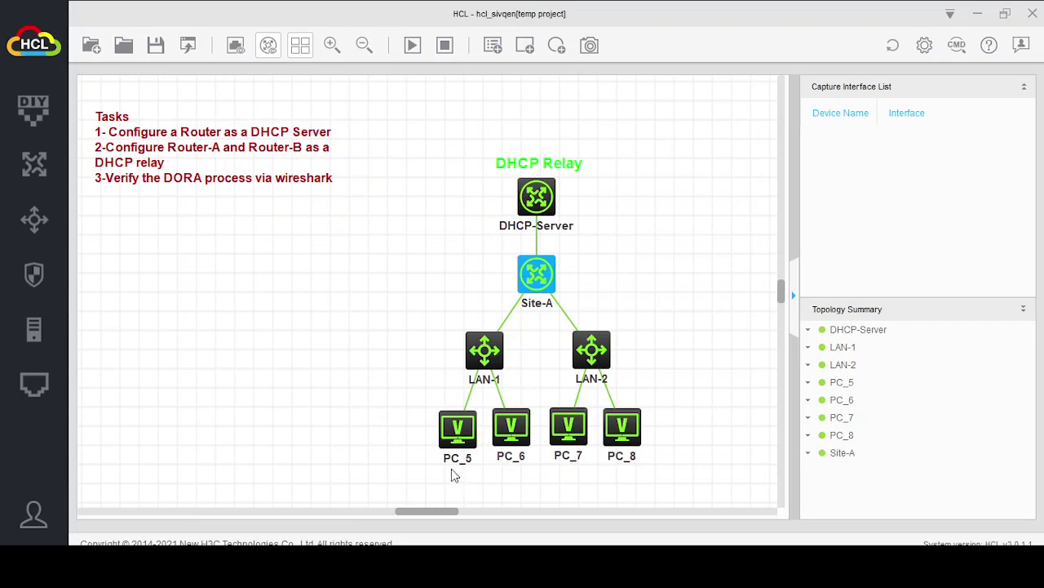
Enable PC_5's network interface and set its IPv4 configuration to DHCP
right_click(457, 439)
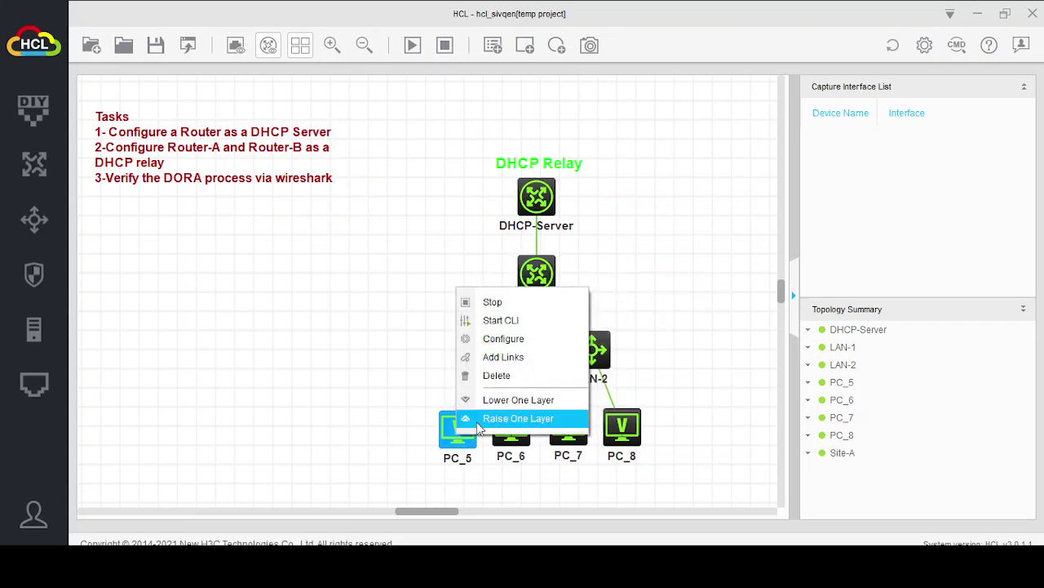
left_click(522, 342)
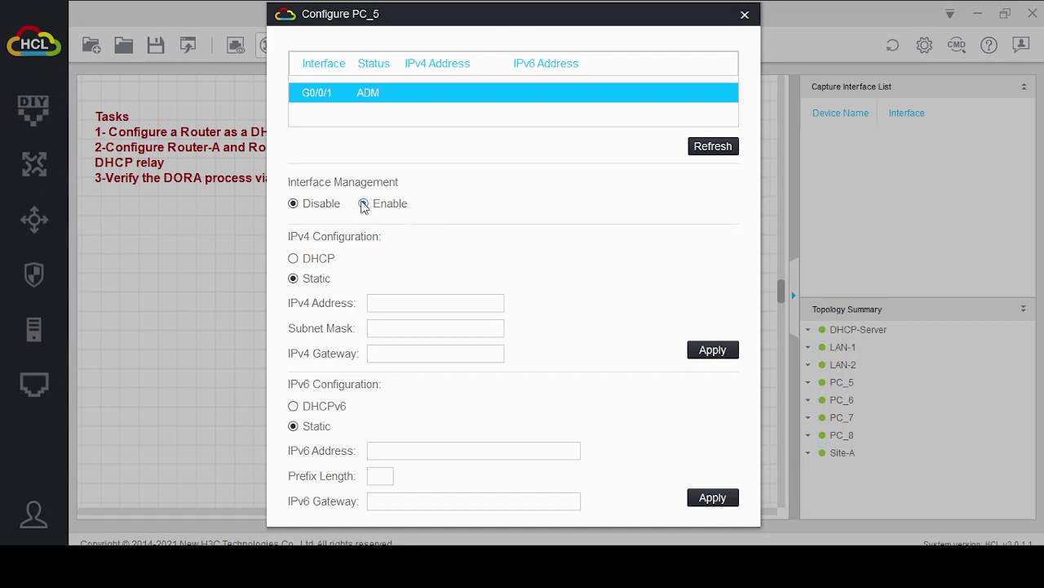
left_click(364, 204)
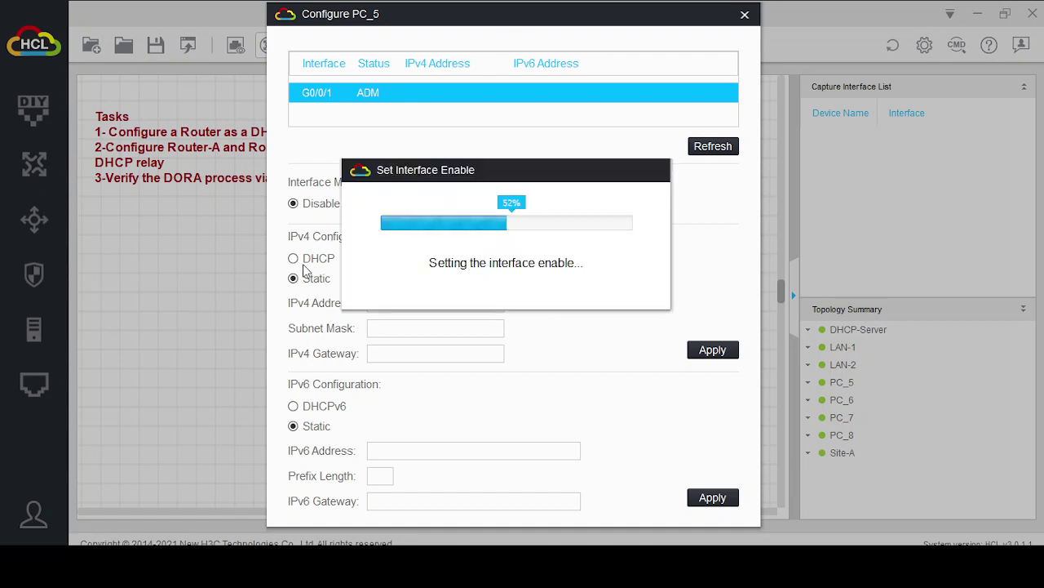
left_click(294, 258)
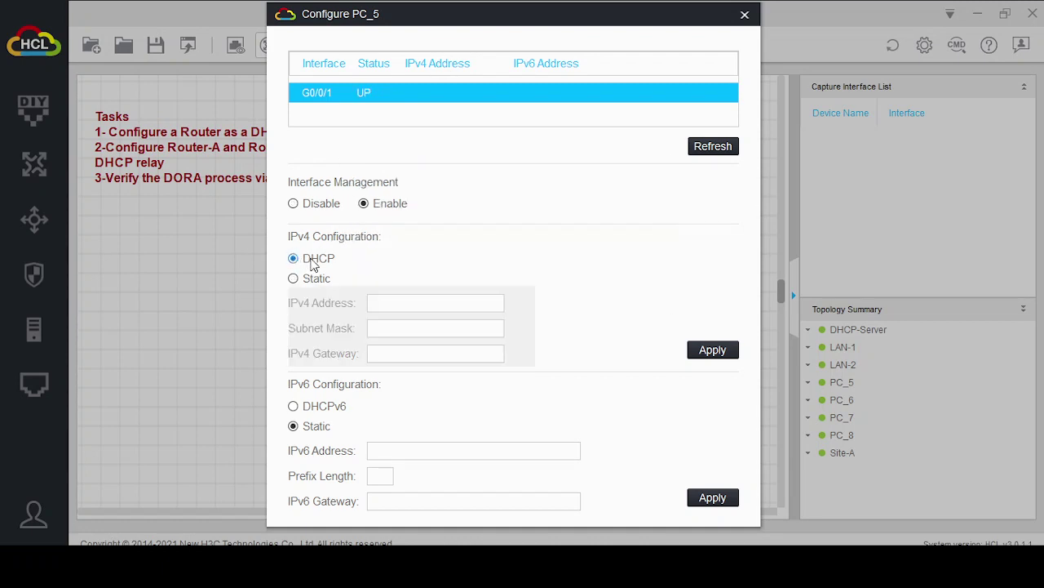
left_click(698, 356)
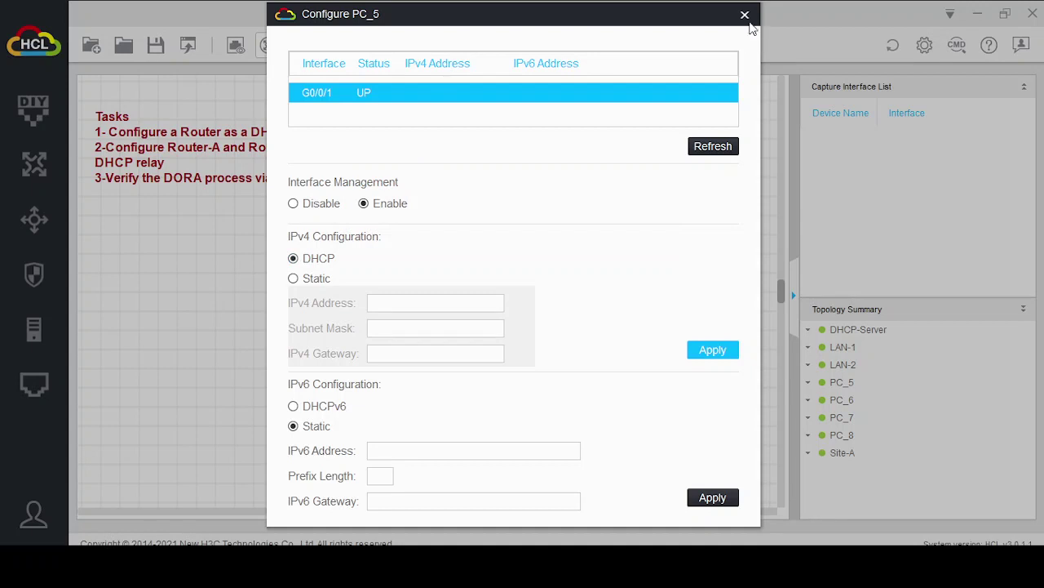
left_click(745, 16)
Start a packet capture on Site-A's GE_0/2 link, accepting the interface flap
right_click(523, 428)
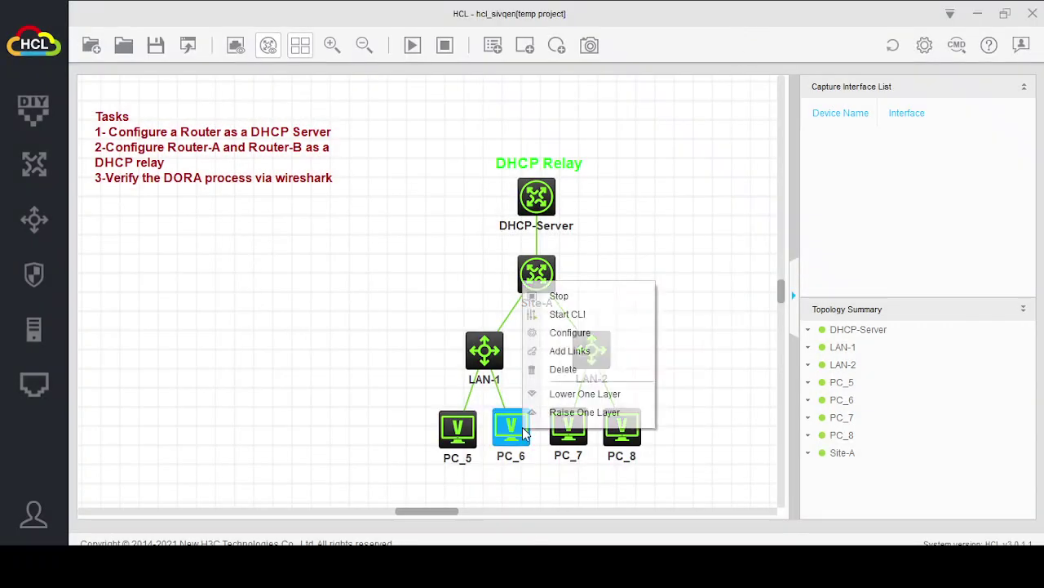
right_click(539, 250)
left_click(586, 258)
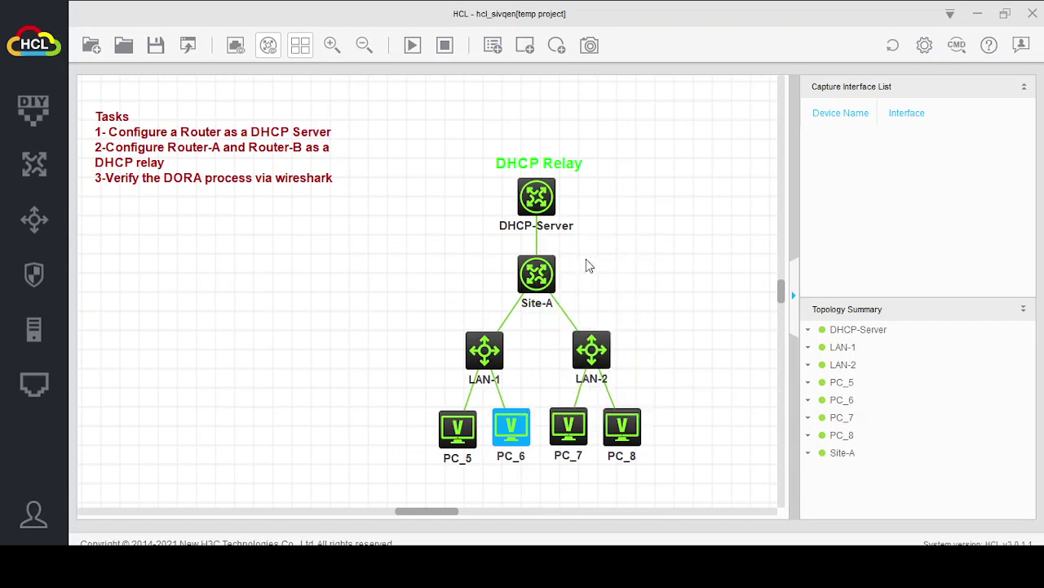
left_click(482, 281)
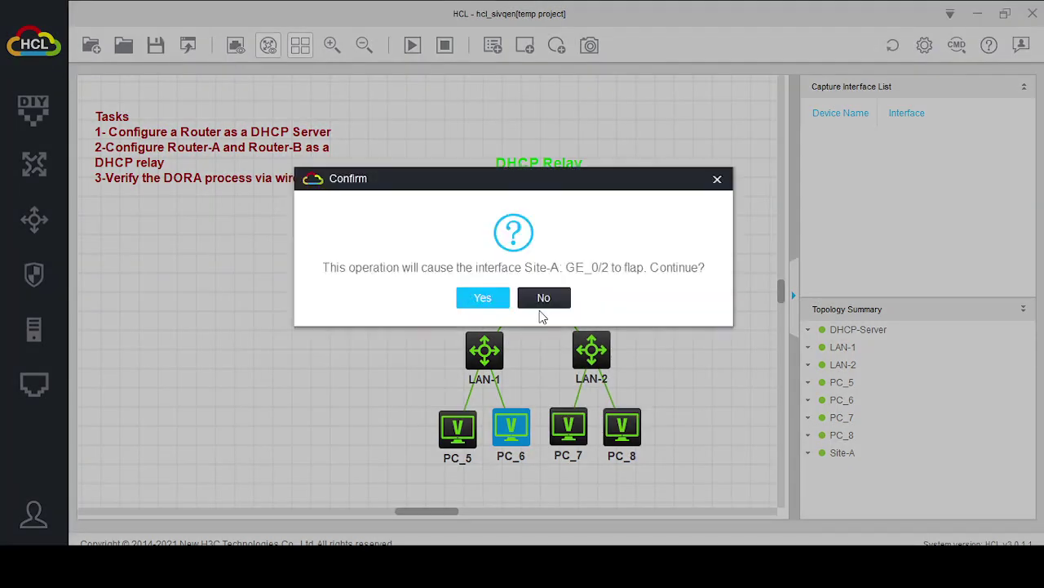
left_click(490, 300)
Open the Site-A GE_0/2 capture in Wireshark, then return to the topology
right_click(858, 137)
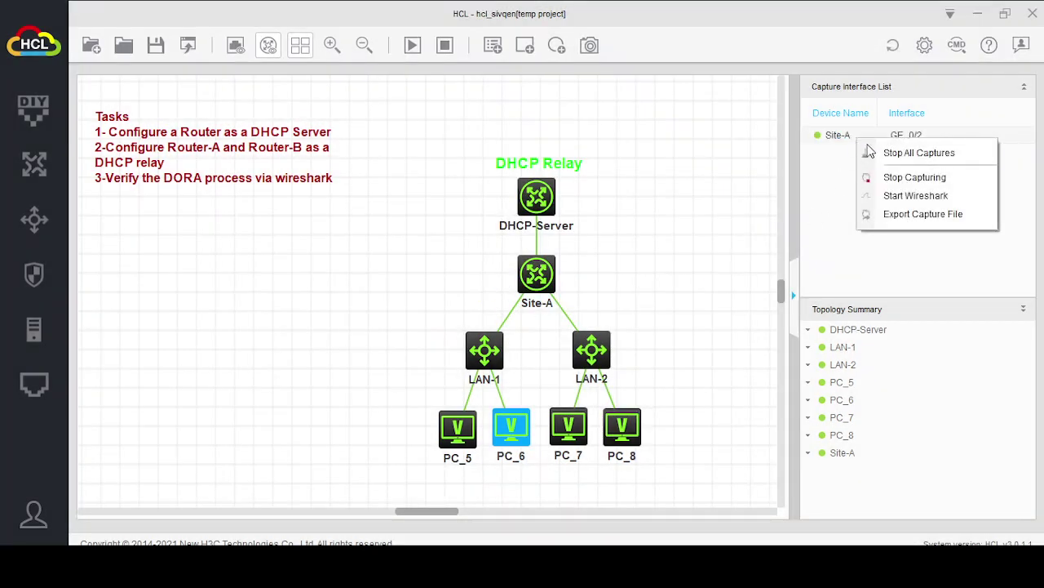
left_click(869, 196)
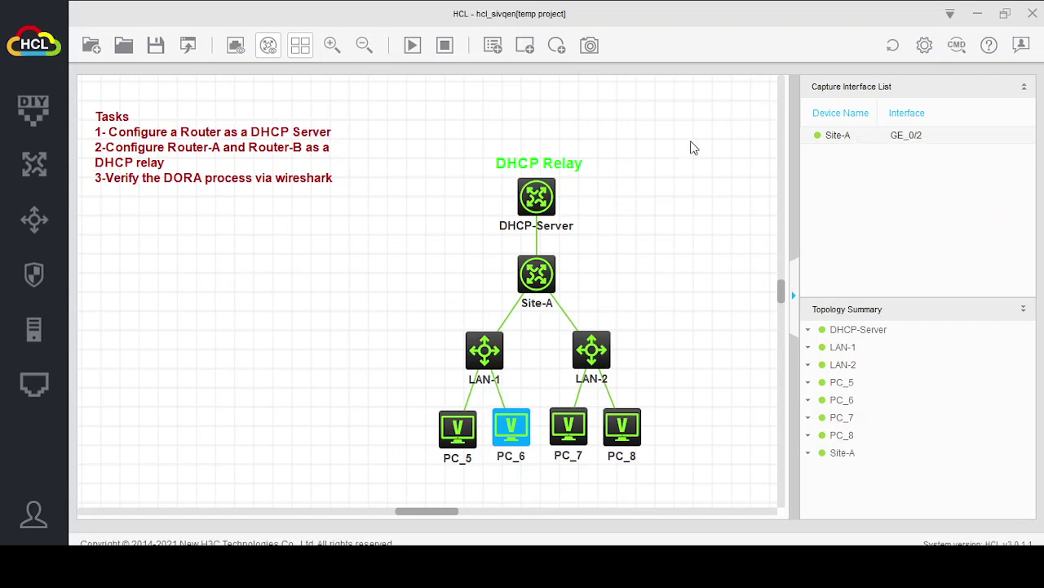
mouse_move(513, 432)
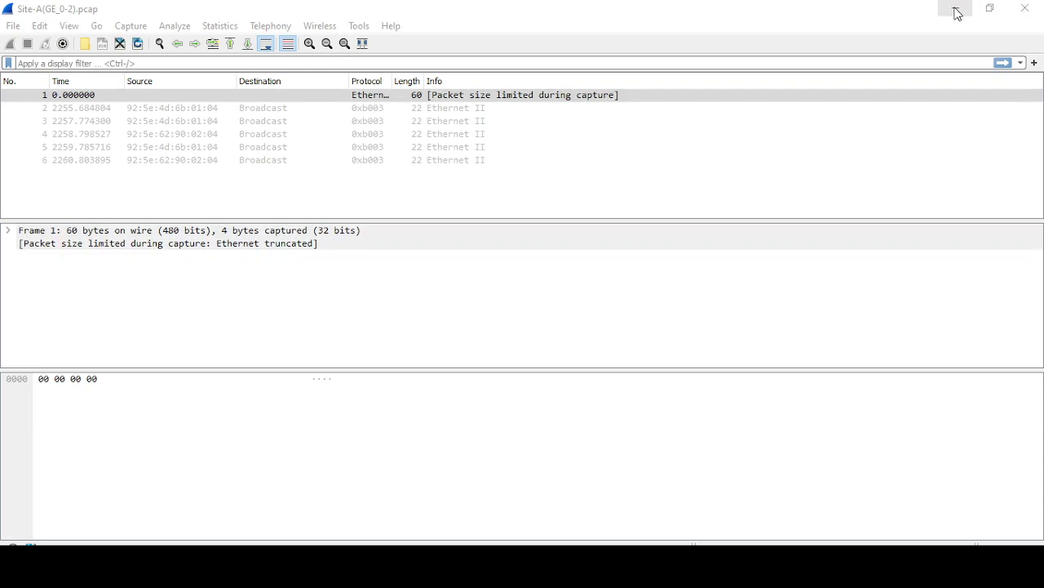
left_click(956, 14)
Enable PC_6's interface and set it to obtain IPv4 by DHCP
right_click(511, 420)
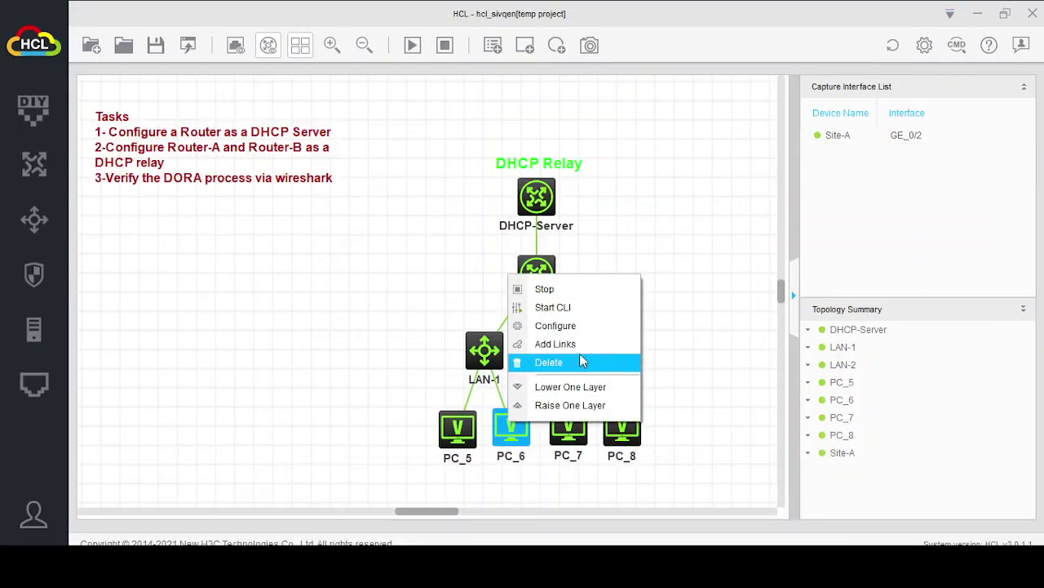
left_click(581, 326)
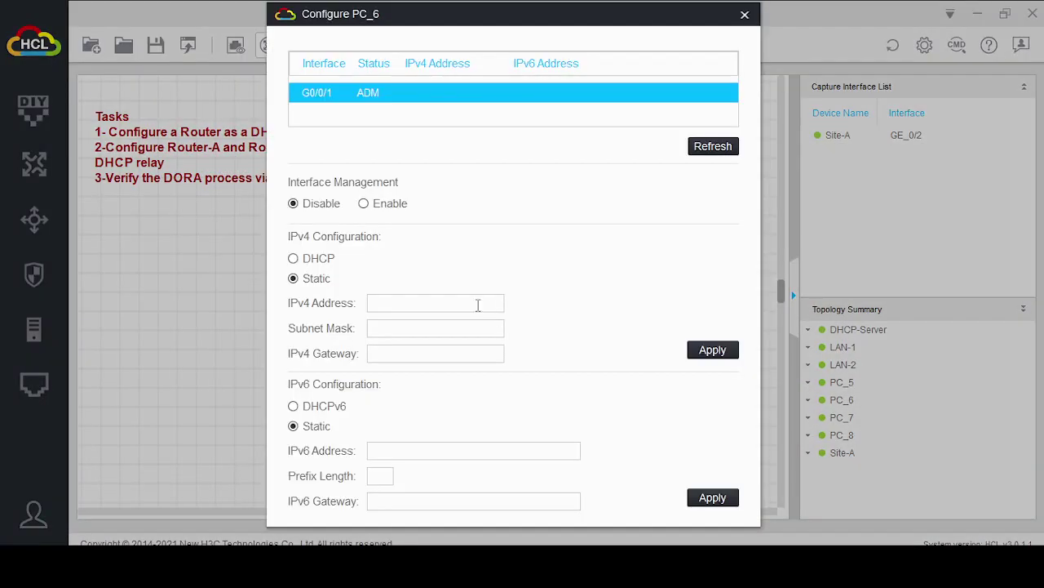
left_click(364, 203)
left_click(293, 258)
left_click(724, 356)
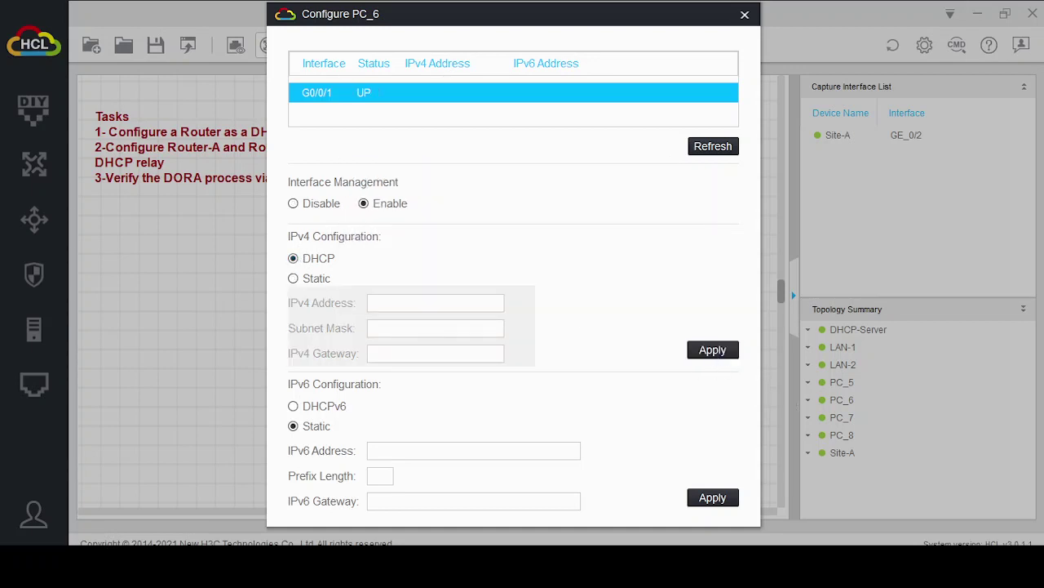
left_click(745, 14)
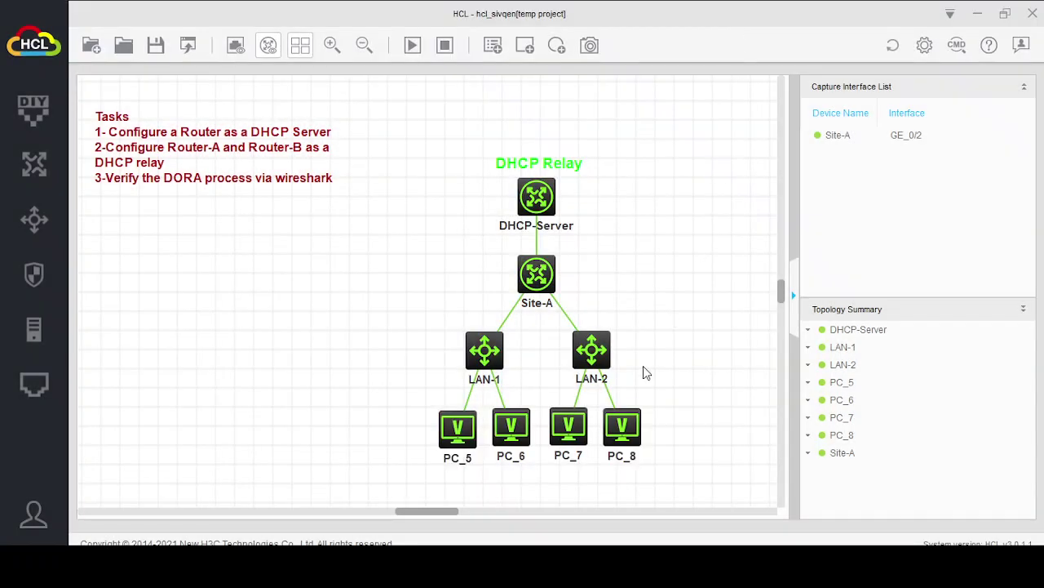
Enable PC_7's interface and set it to obtain IPv4 by DHCP
right_click(578, 424)
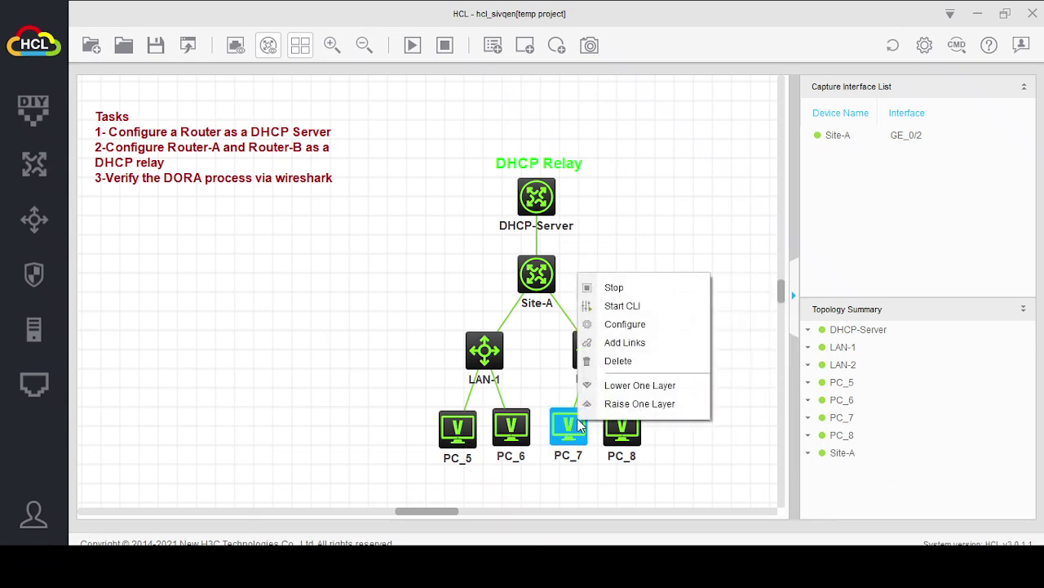
left_click(628, 324)
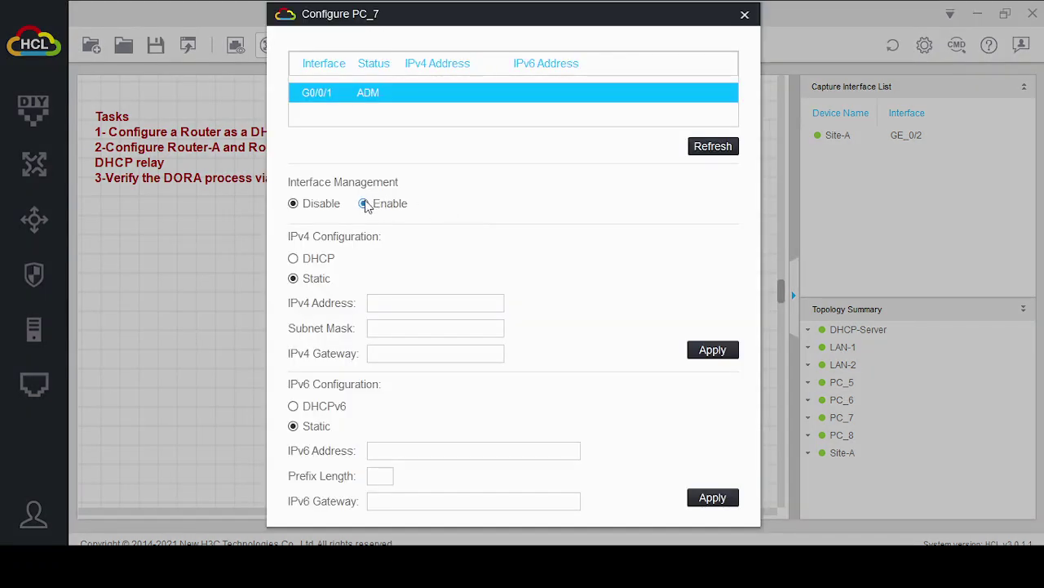
left_click(363, 204)
left_click(292, 259)
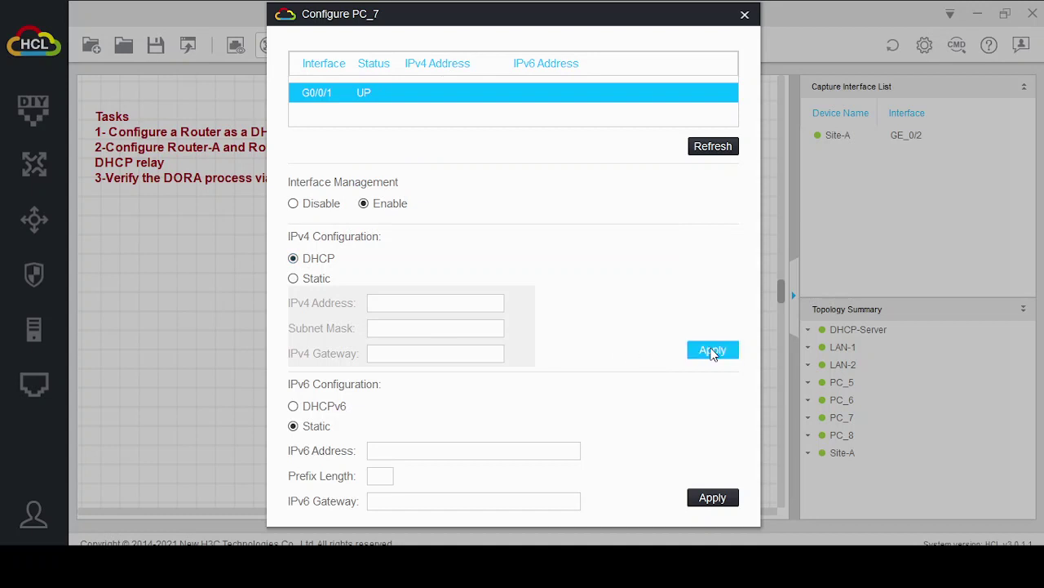
left_click(713, 351)
left_click(744, 15)
Enable PC_8's interface and set it to obtain IPv4 by DHCP
right_click(611, 436)
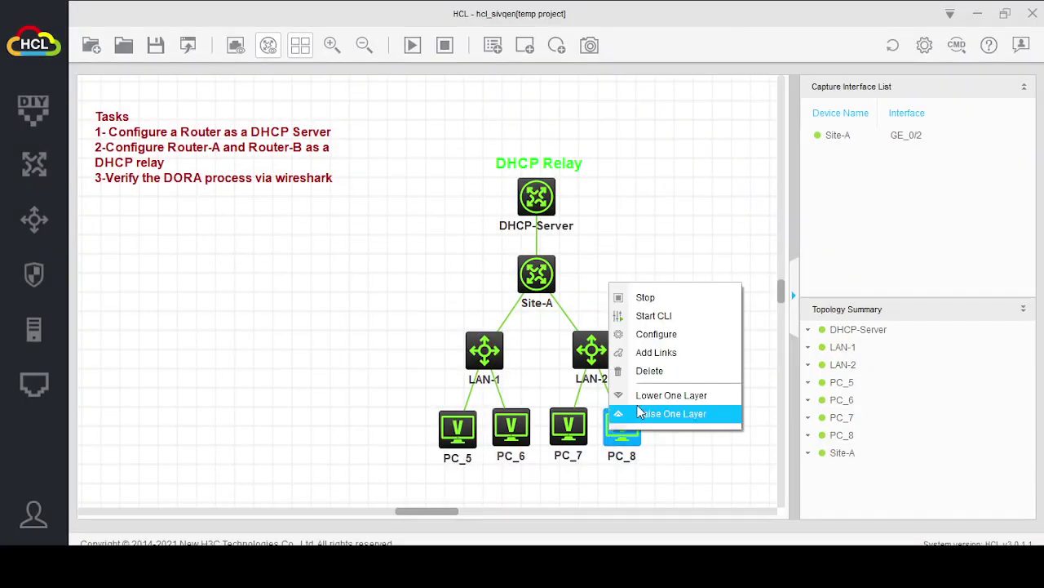
left_click(662, 335)
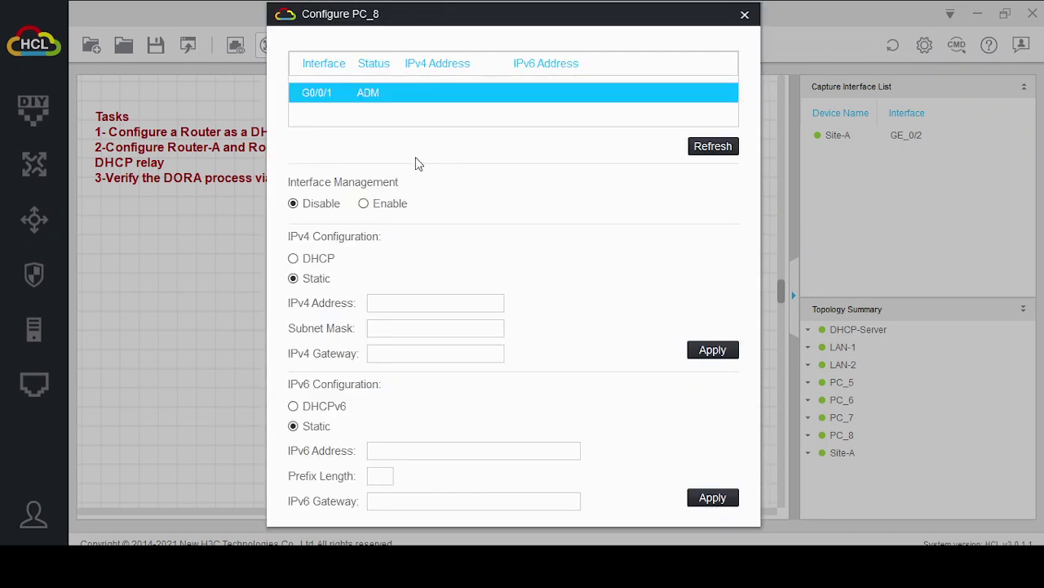
left_click(366, 203)
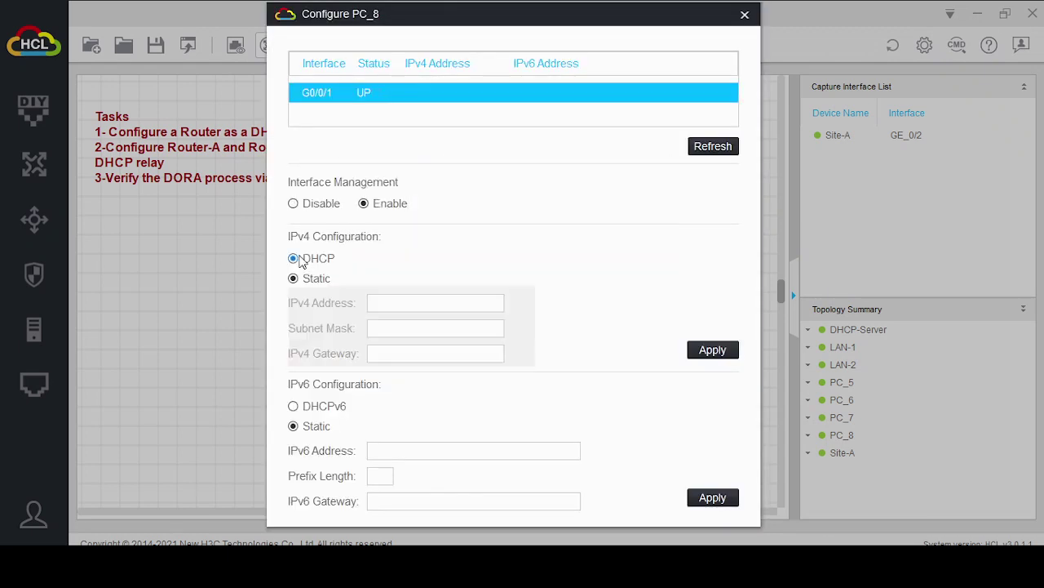
left_click(293, 258)
left_click(712, 349)
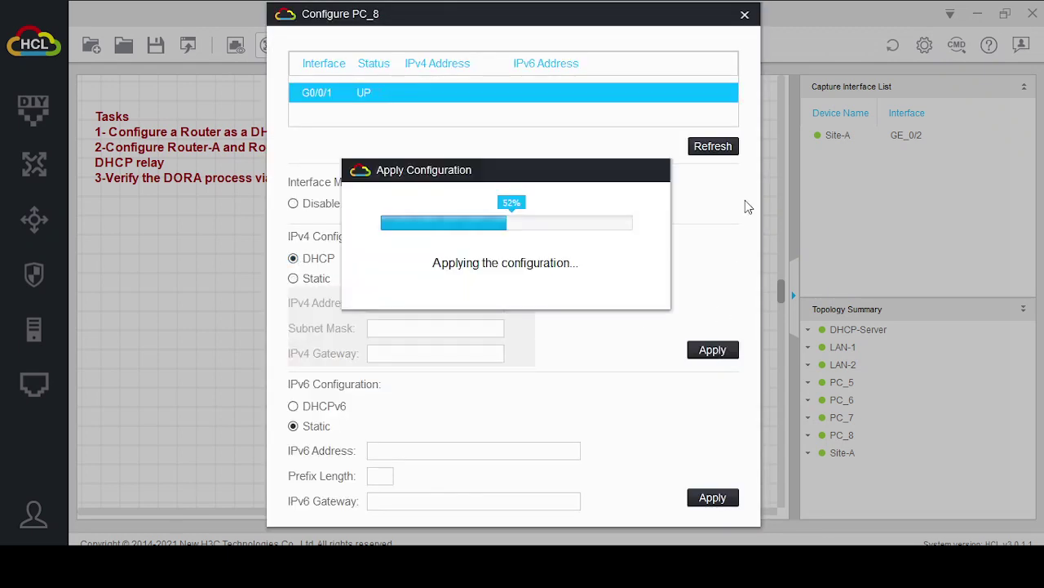
left_click(744, 13)
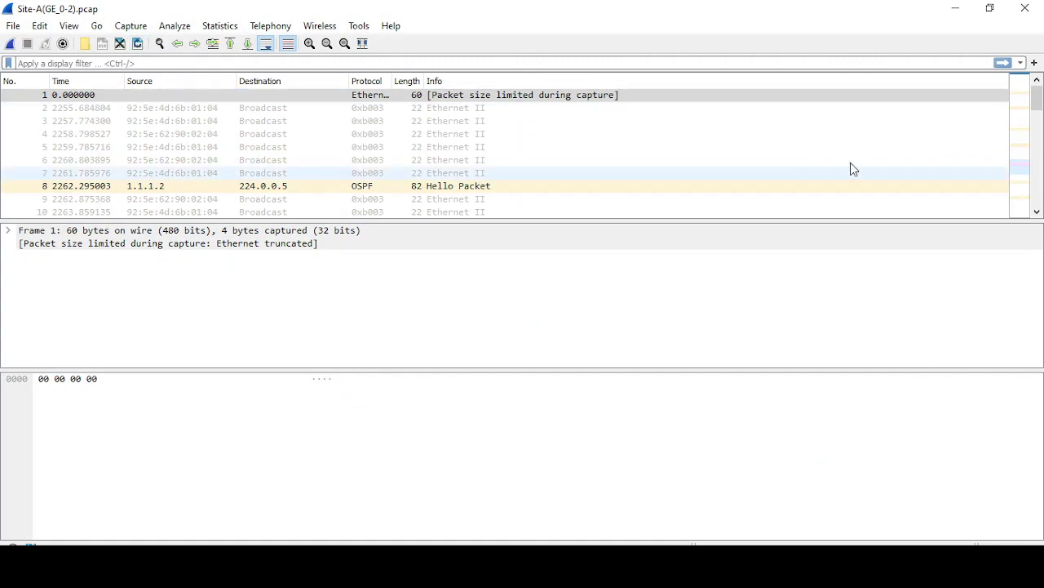
Scroll the Site-A capture and reload it to pick up new packets
left_click_drag(1037, 103, 1030, 171)
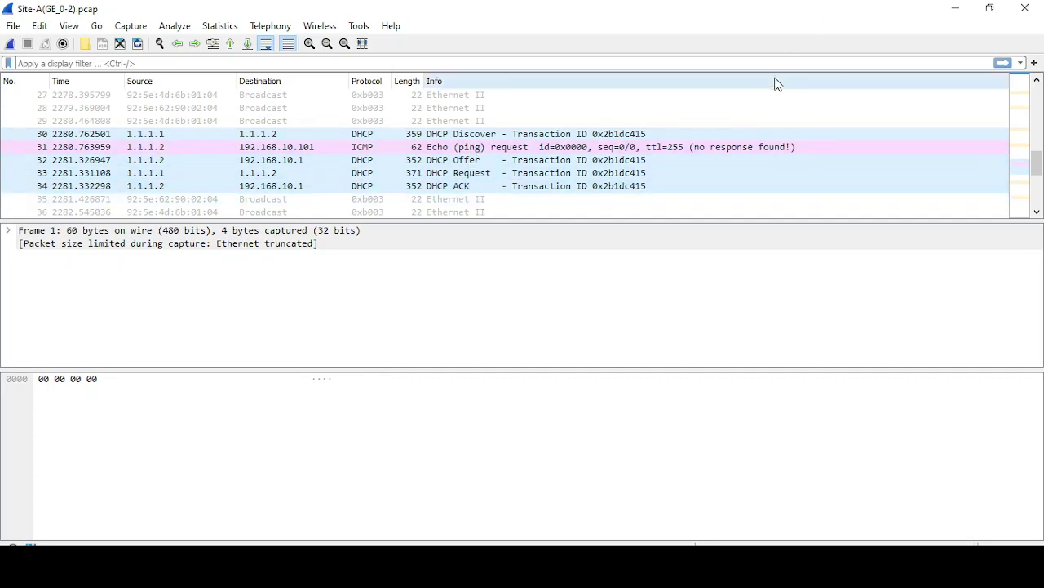
scroll(828, 174, "down", 4)
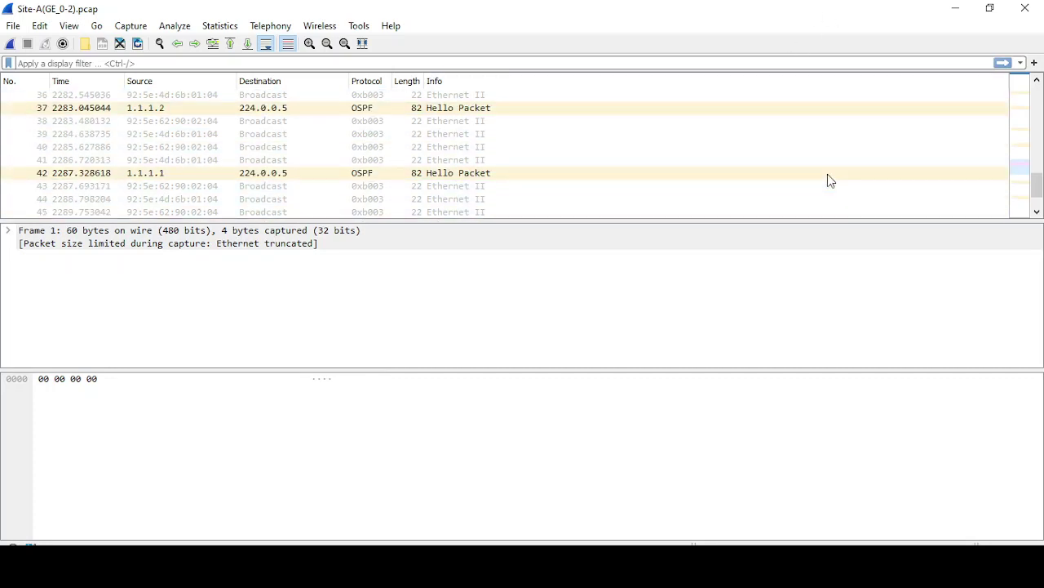
left_click(137, 44)
Review the relayed DHCP Discover, Offer, Request and ACK rows per subnet, reloading once more
scroll(826, 114, "down", 7)
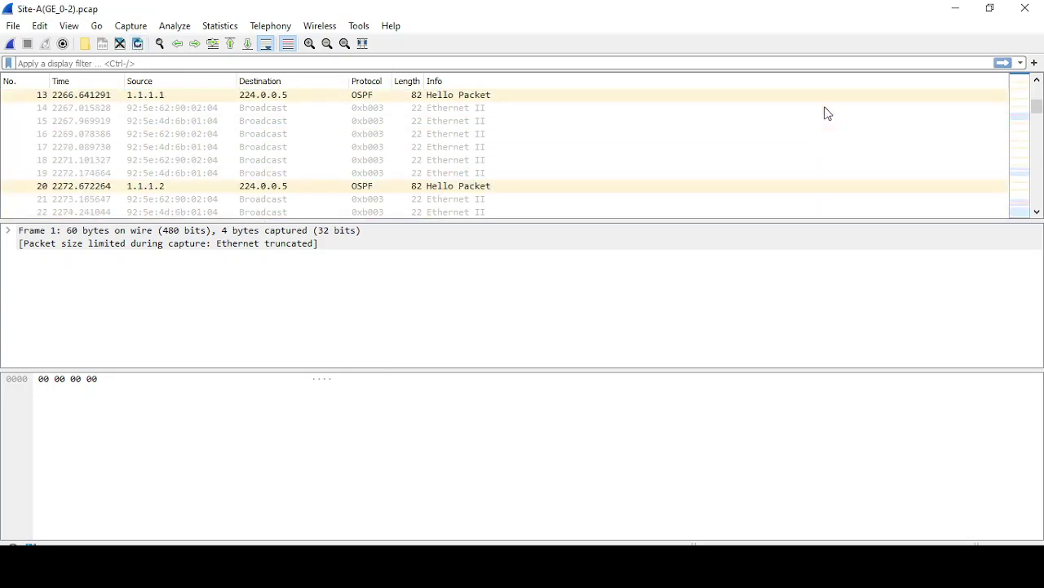
scroll(826, 116, "down", 10)
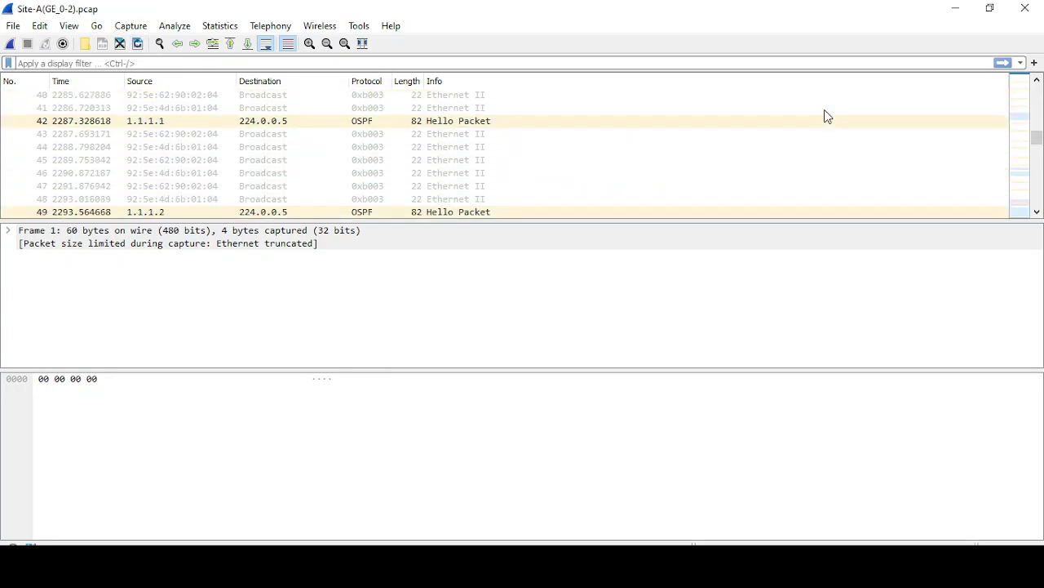
scroll(826, 117, "down", 4)
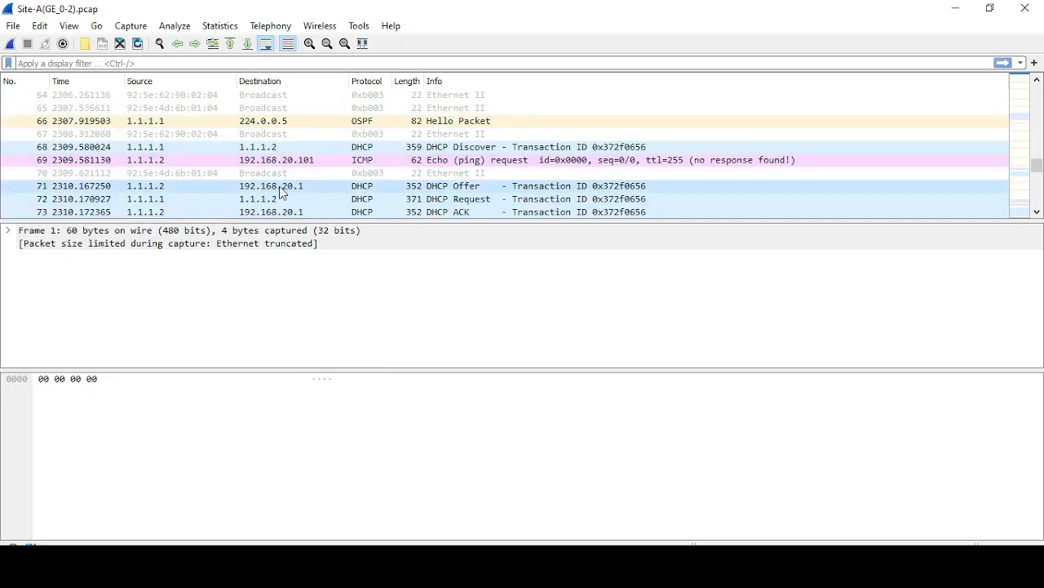
scroll(445, 186, "down", 2)
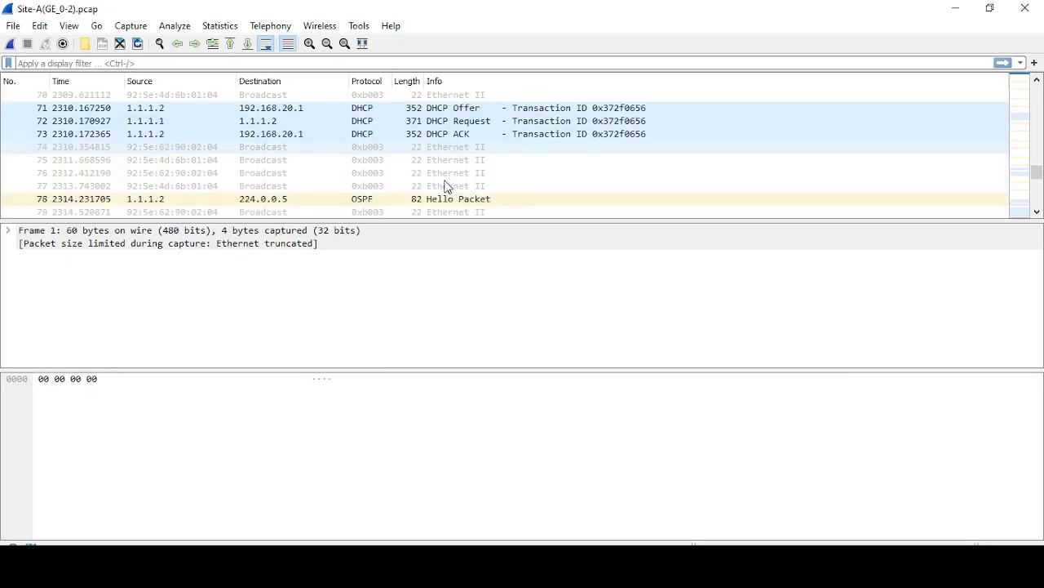
scroll(444, 186, "up", 1)
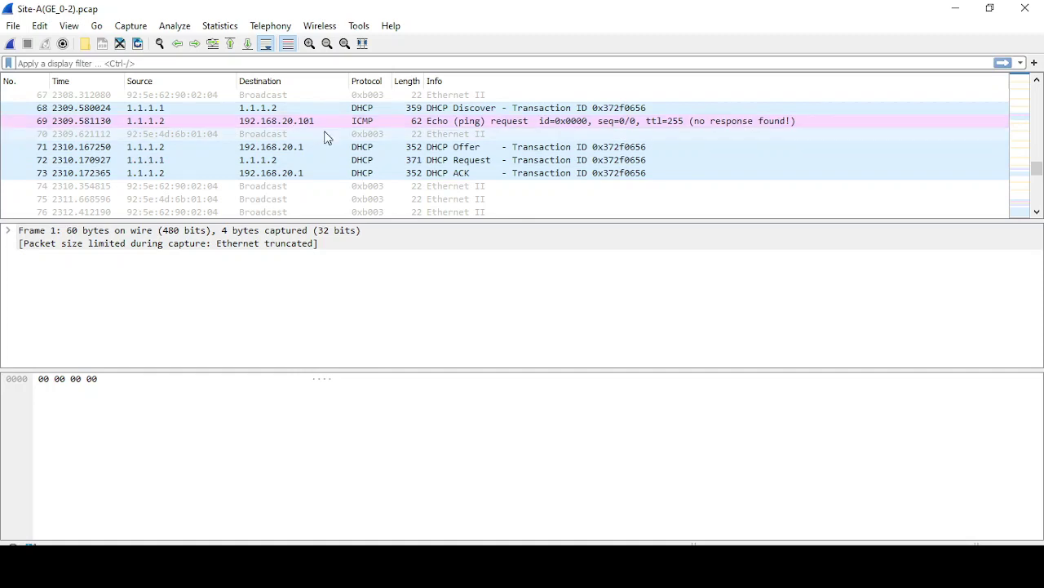
scroll(542, 168, "down", 2)
scroll(547, 168, "down", 4)
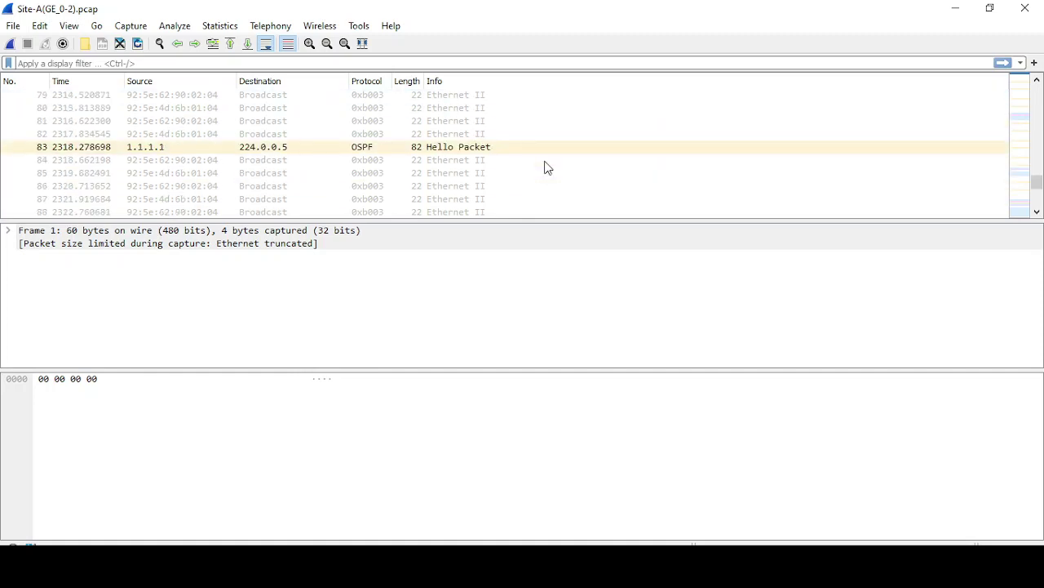
scroll(547, 167, "down", 2)
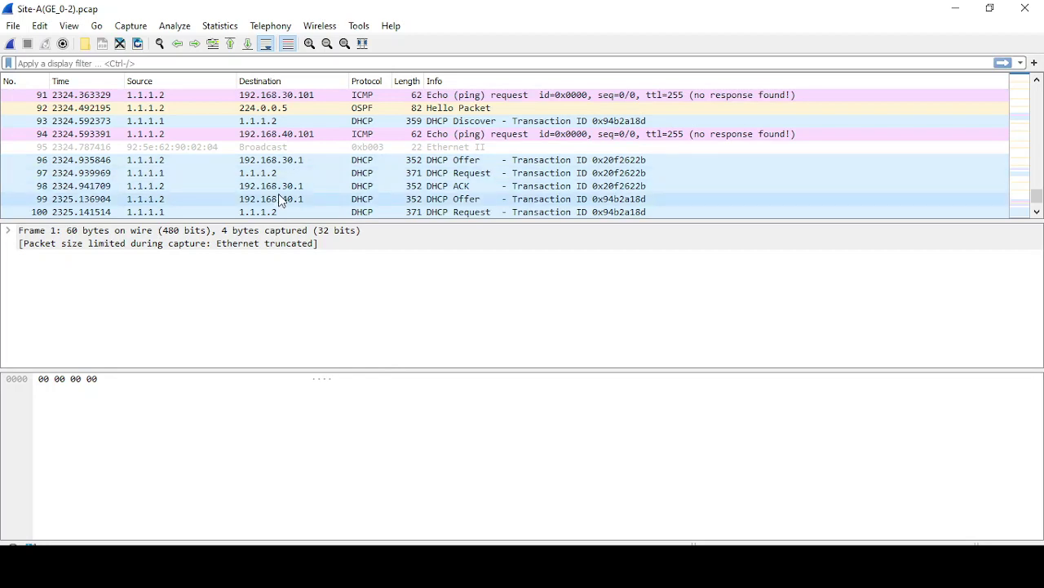
scroll(282, 200, "down", 1)
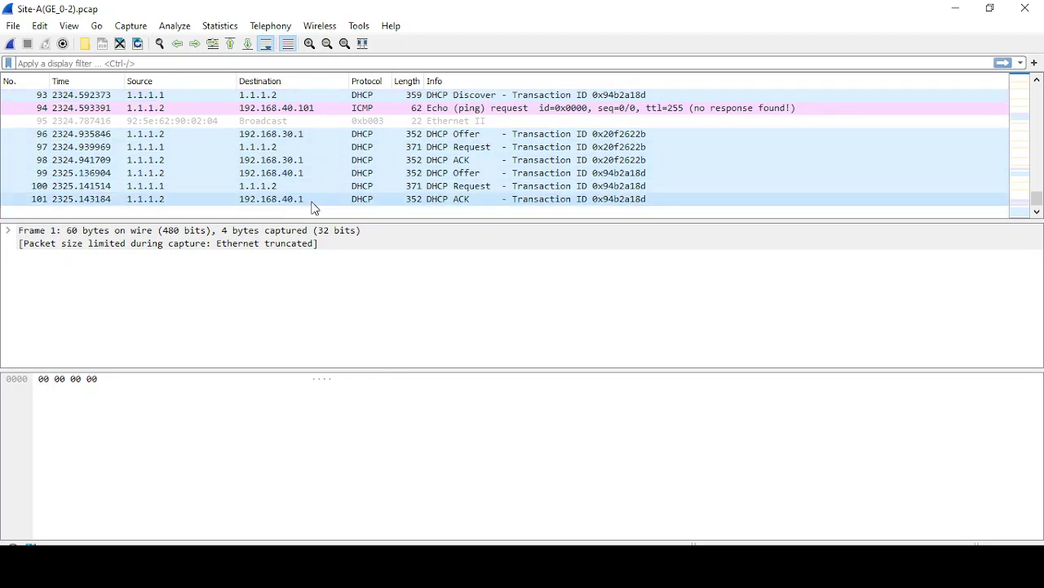
left_click(140, 45)
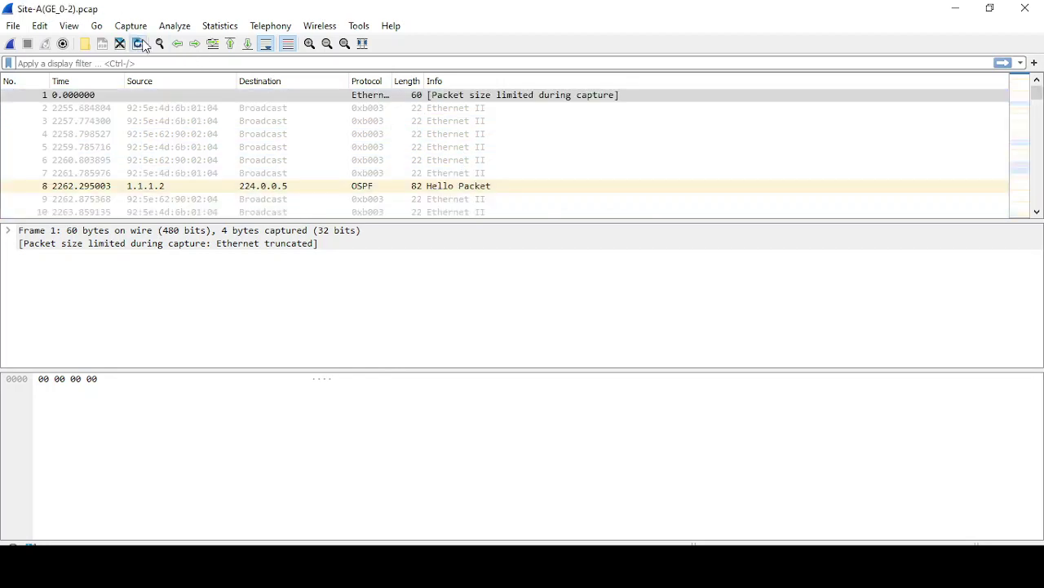
scroll(489, 146, "down", 14)
scroll(502, 157, "down", 12)
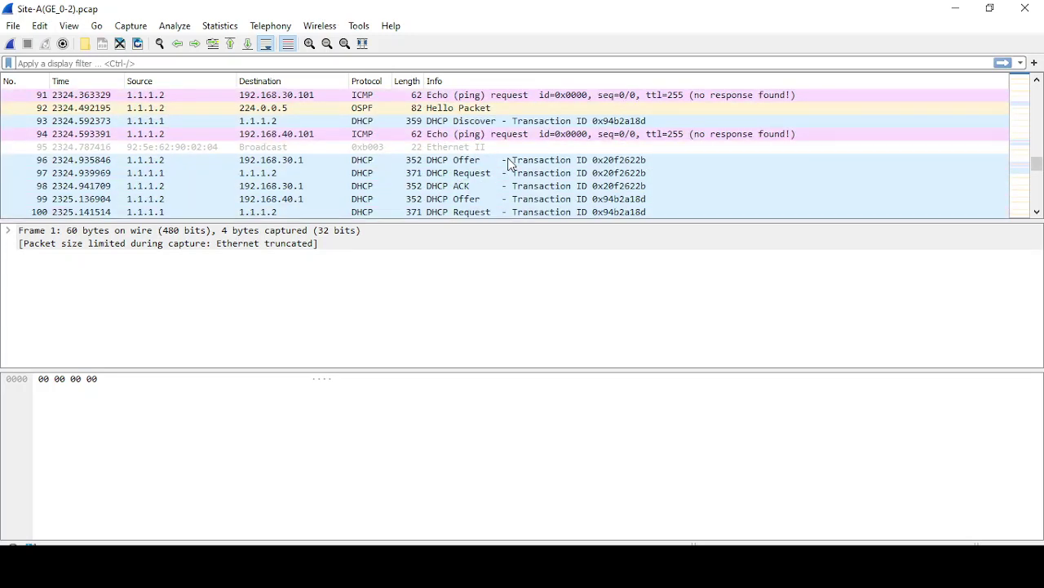
scroll(508, 164, "down", 13)
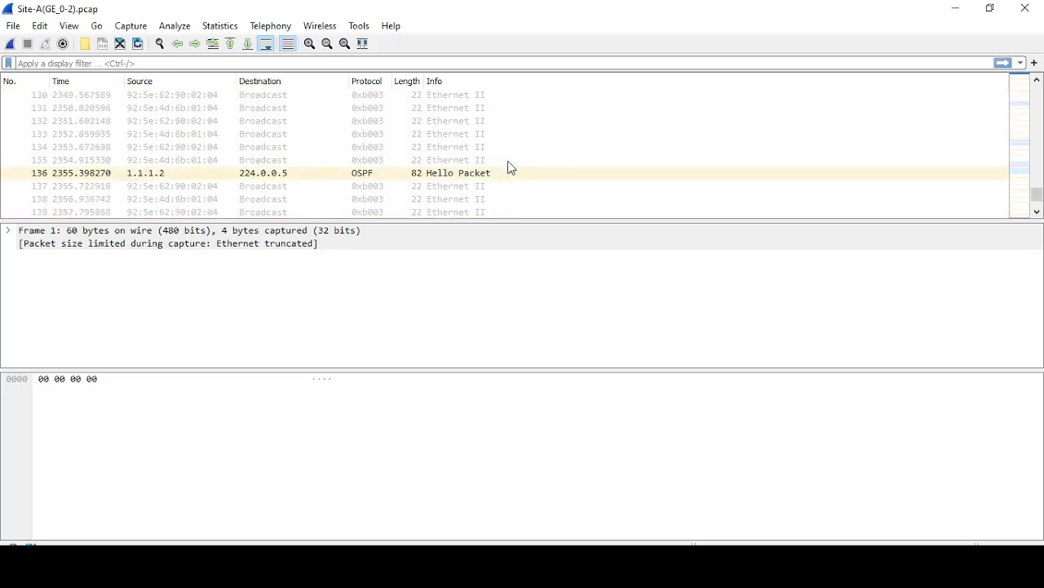
scroll(507, 167, "up", 12)
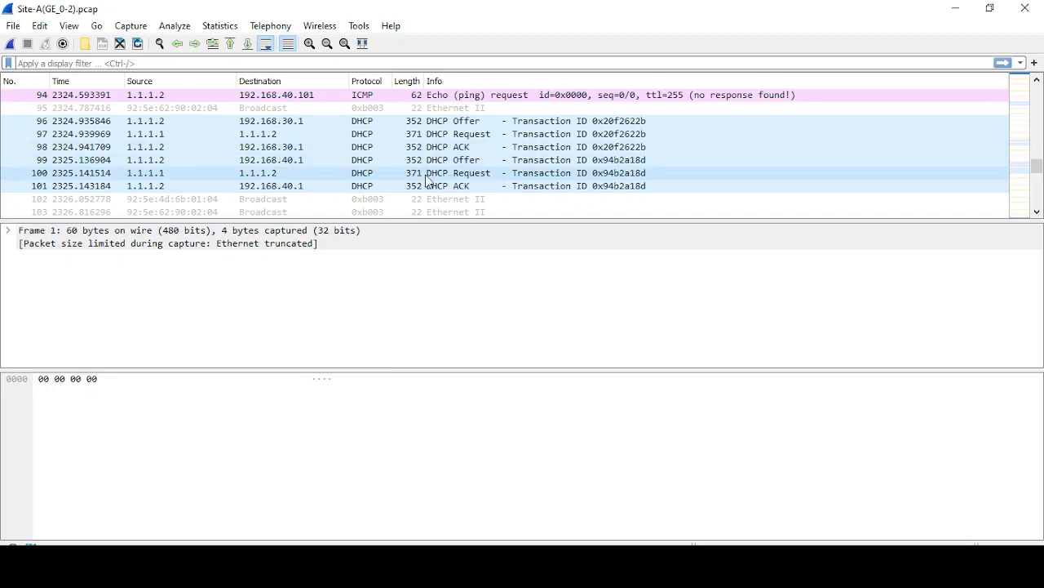
scroll(387, 192, "up", 1)
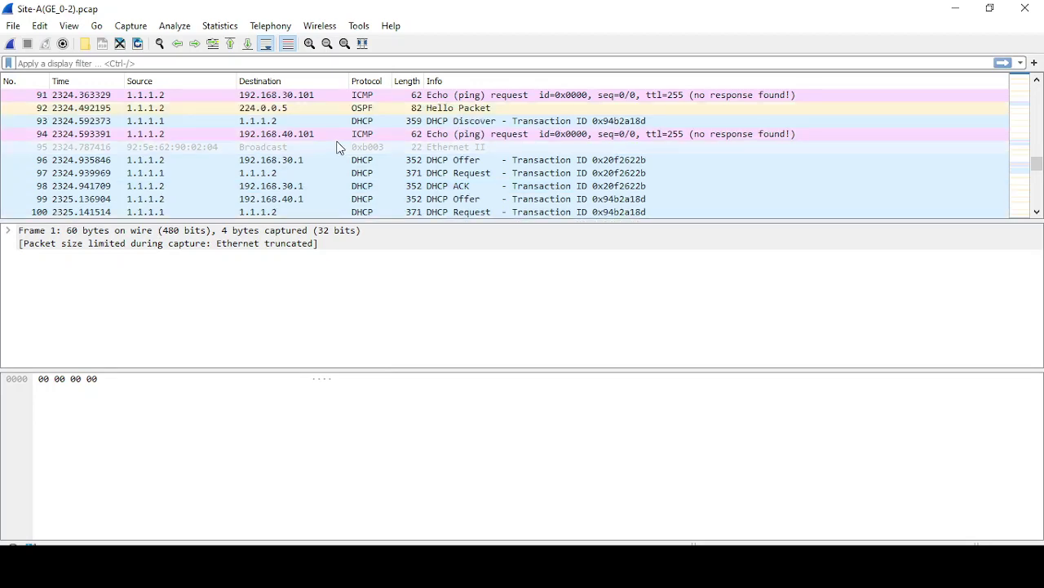
Check that PC_5 received 192.168.10.101/24 from DHCP
left_click(955, 8)
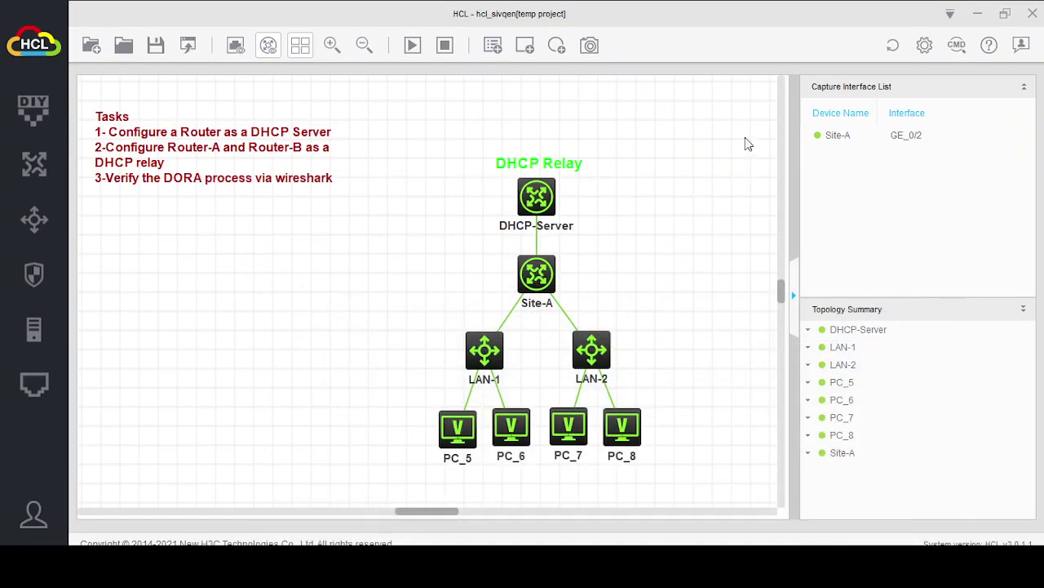
right_click(456, 432)
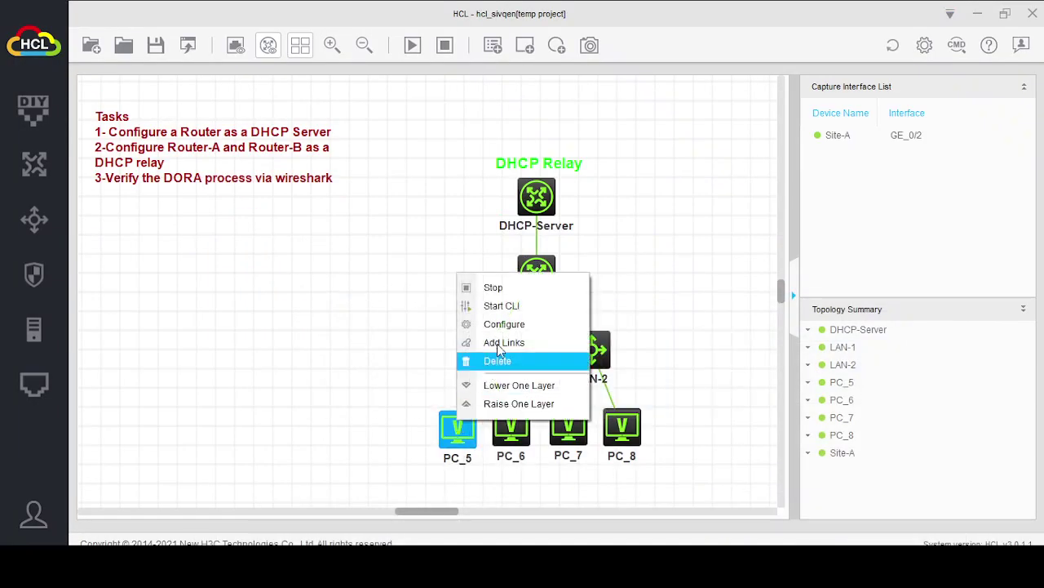
left_click(508, 324)
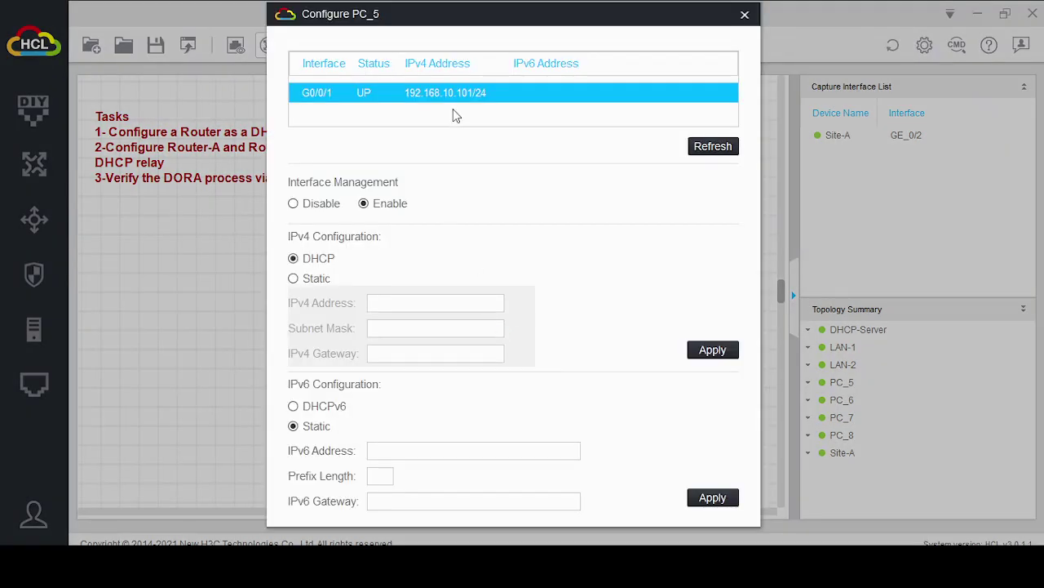
left_click(745, 14)
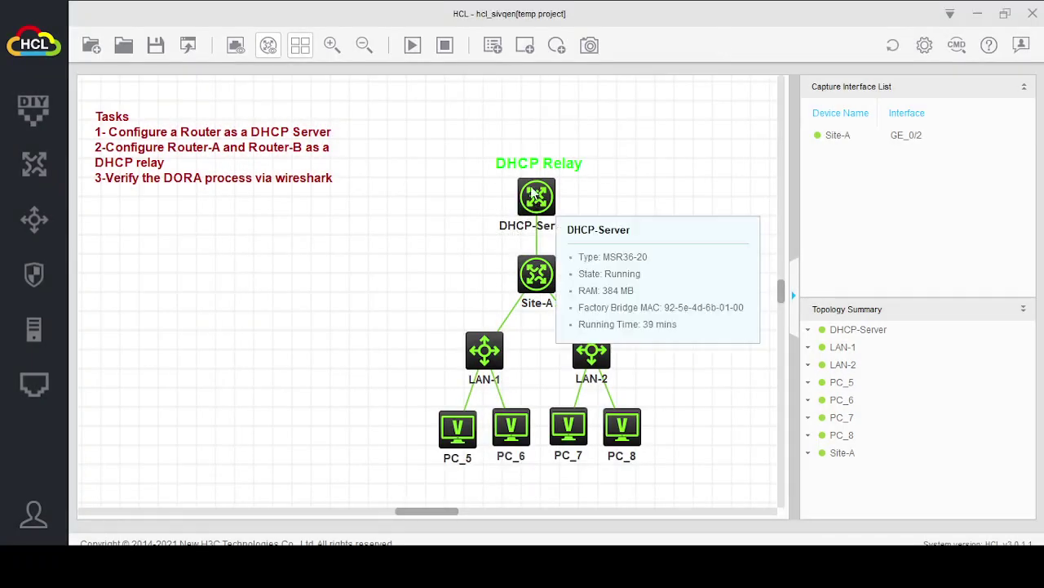
right_click(457, 428)
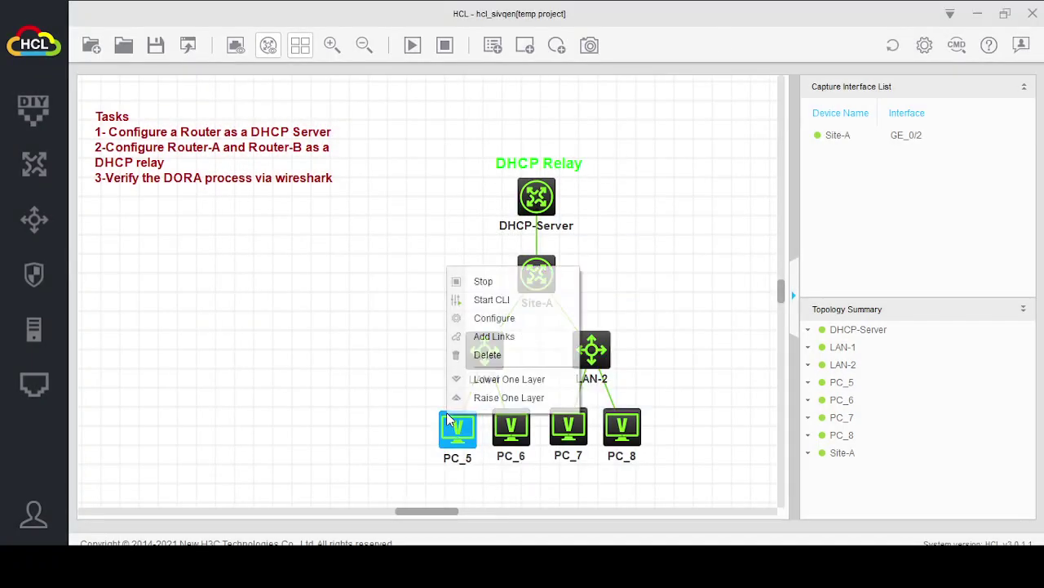
left_click(502, 318)
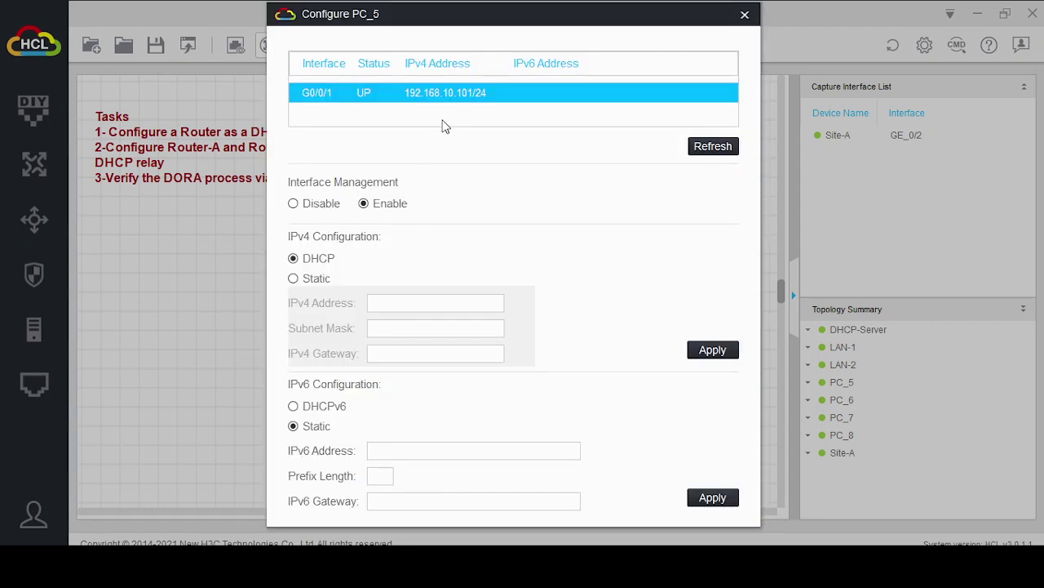
left_click(745, 15)
Check that PC_7 received 192.168.30.101/24 from DHCP
right_click(569, 425)
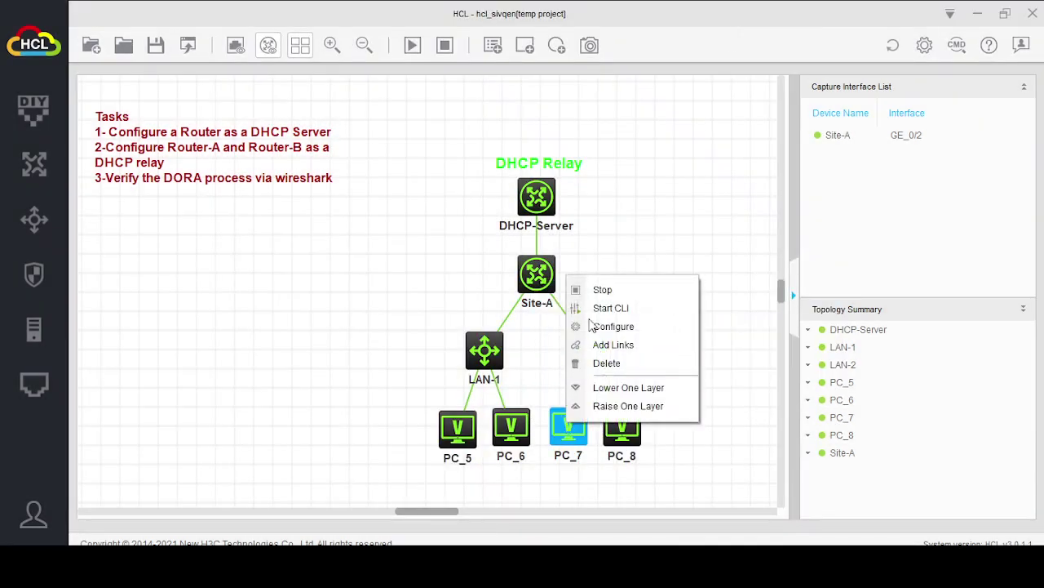
left_click(600, 328)
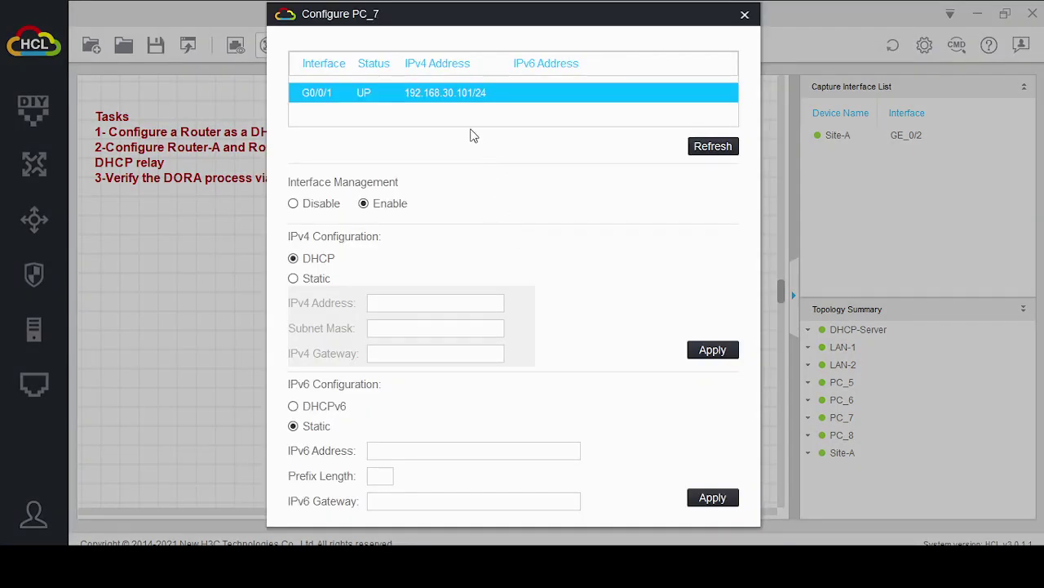
left_click(745, 15)
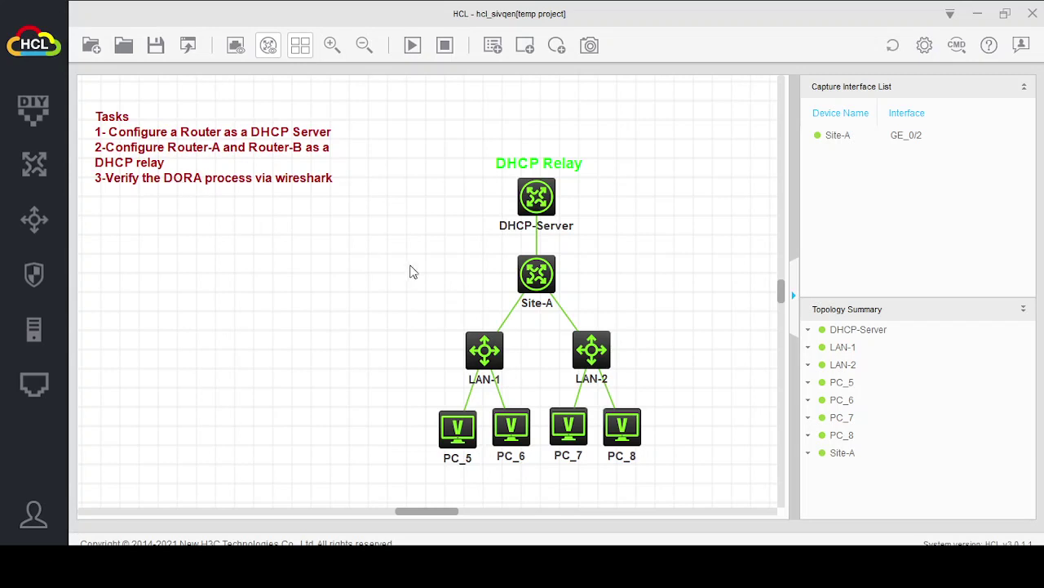
mouse_move(532, 277)
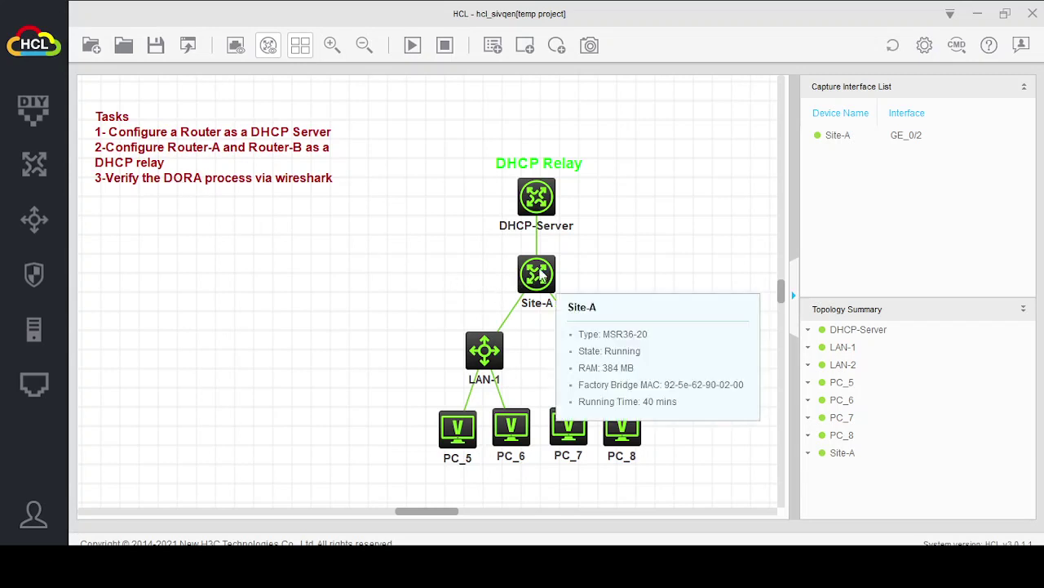